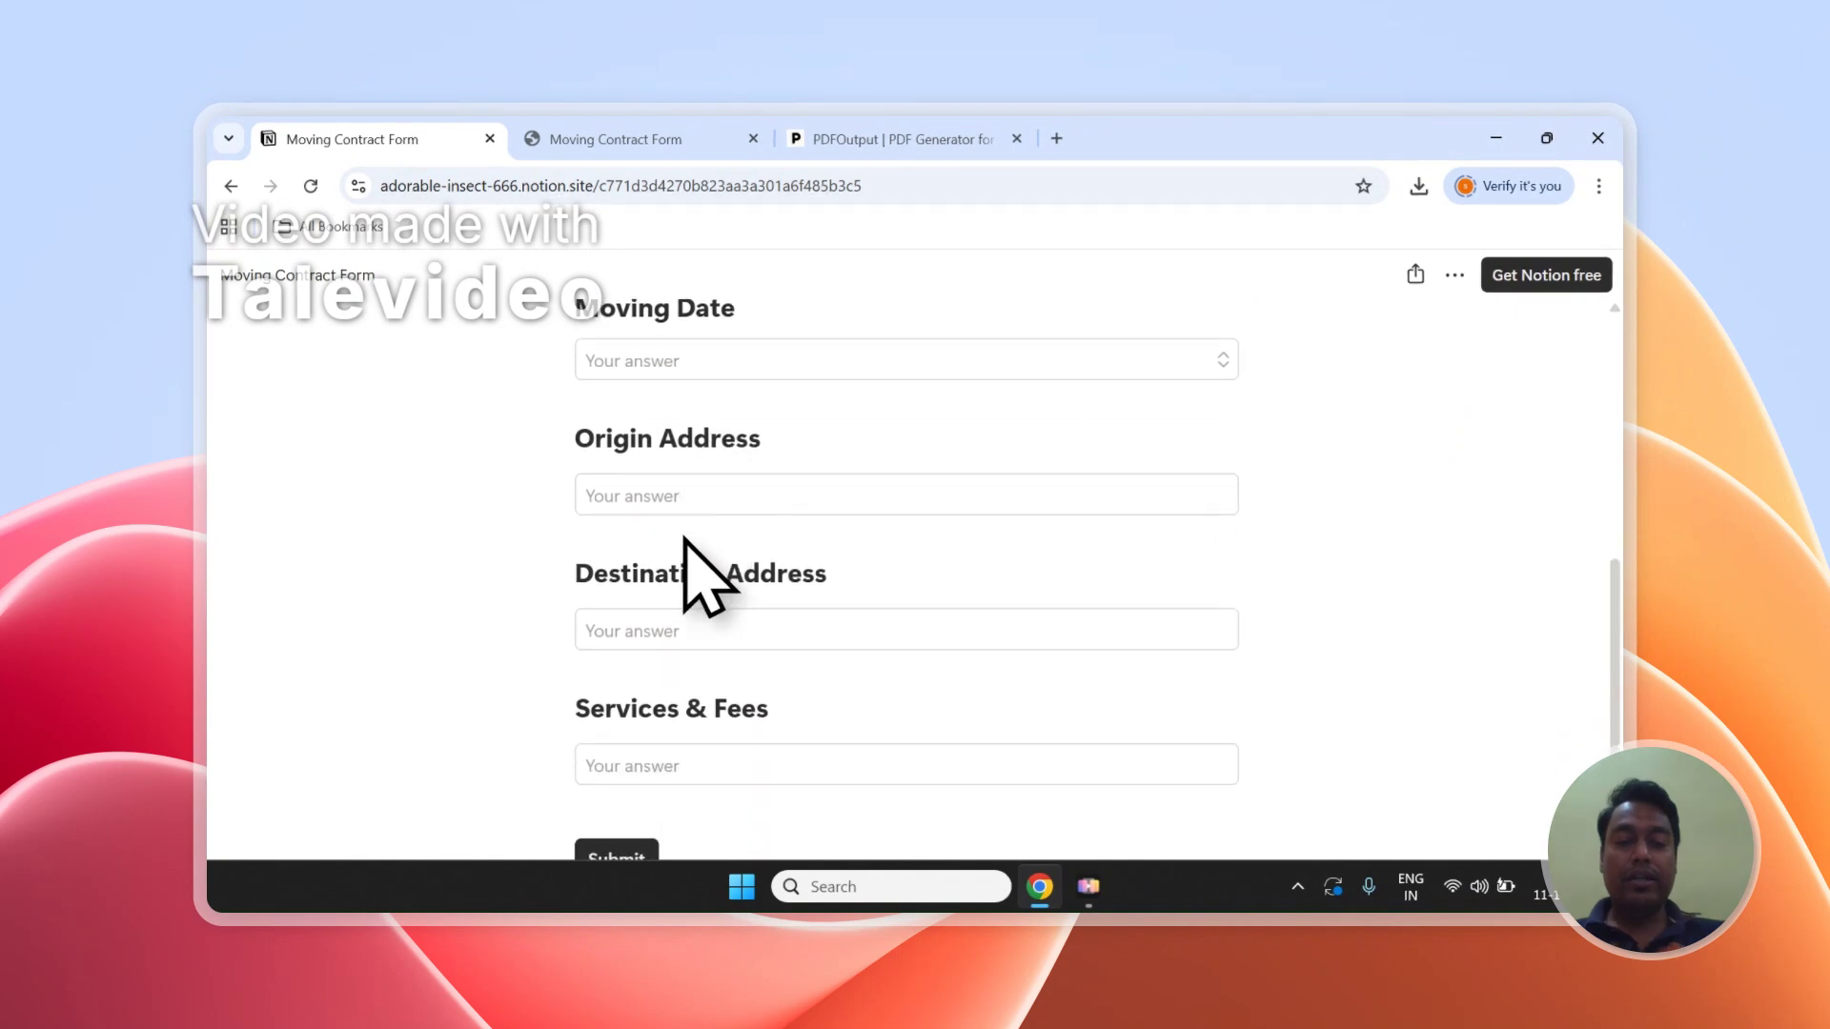
Review the Moving Contract Form's questions and its Entry-1 and Entry-2 responses in the Notion database
scroll(686, 539, up, 4)
scroll(710, 540, down, 5)
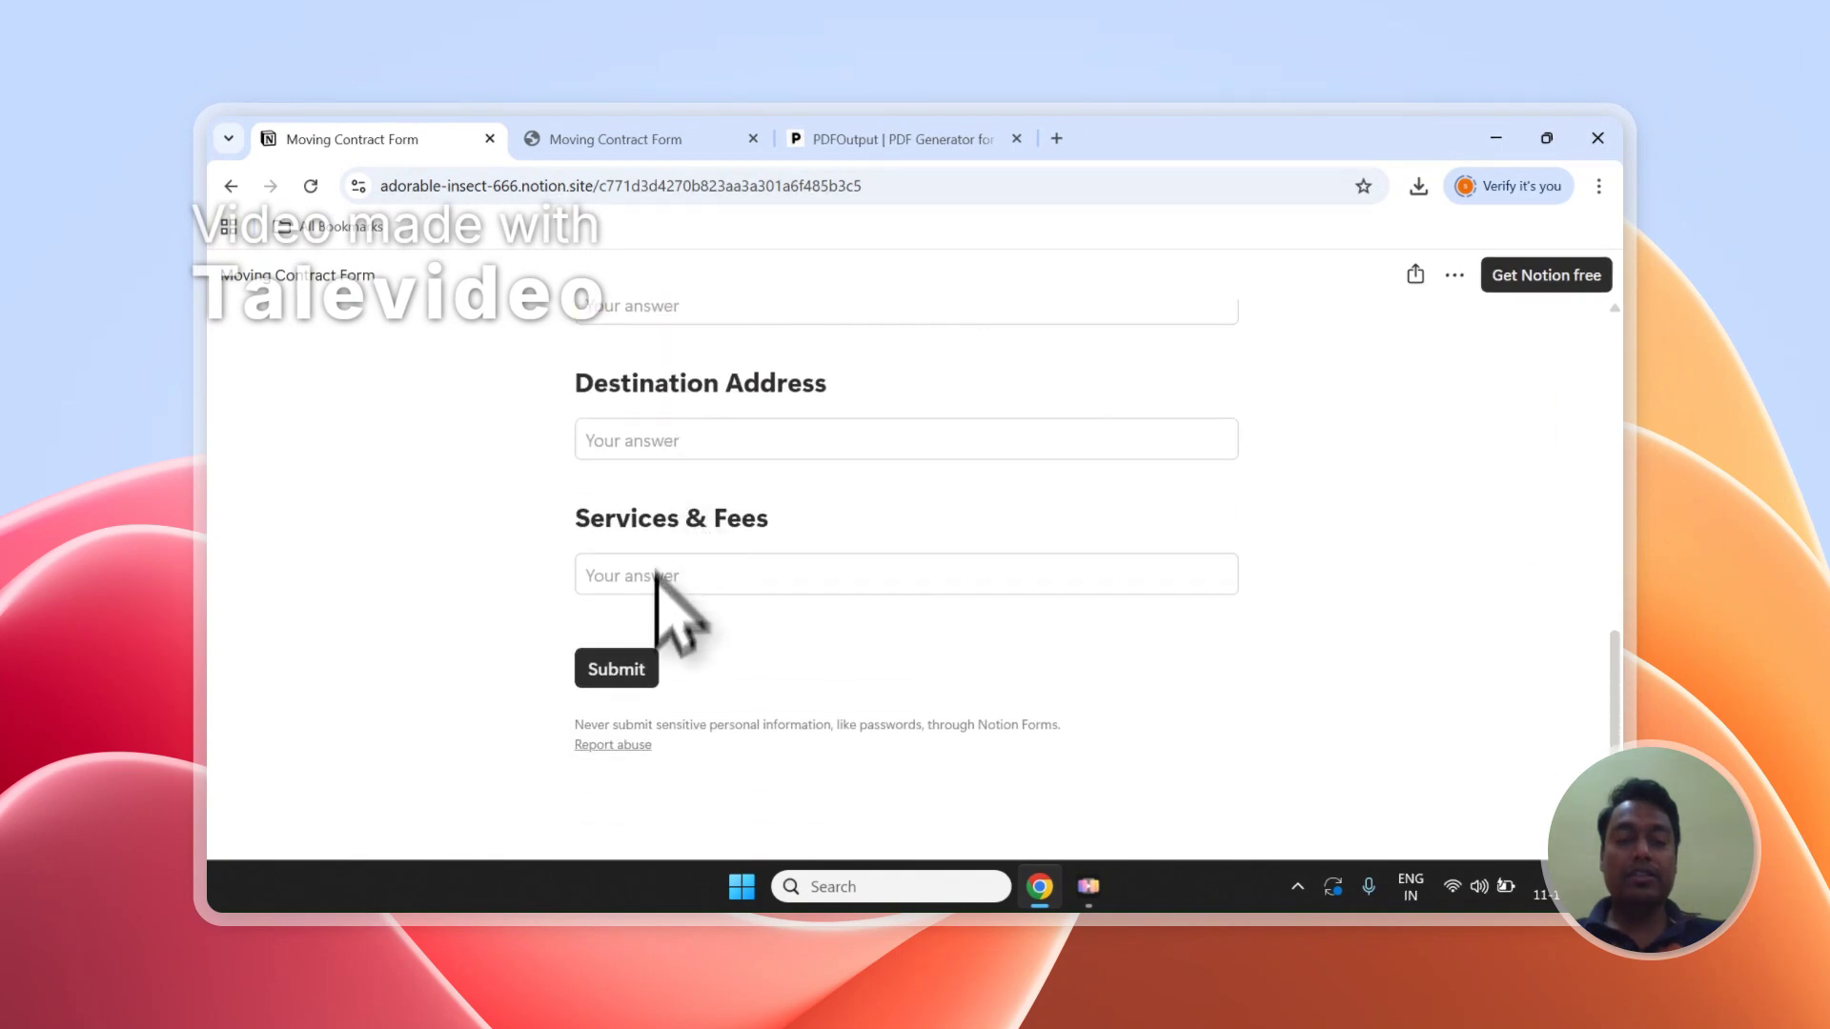
click(616, 140)
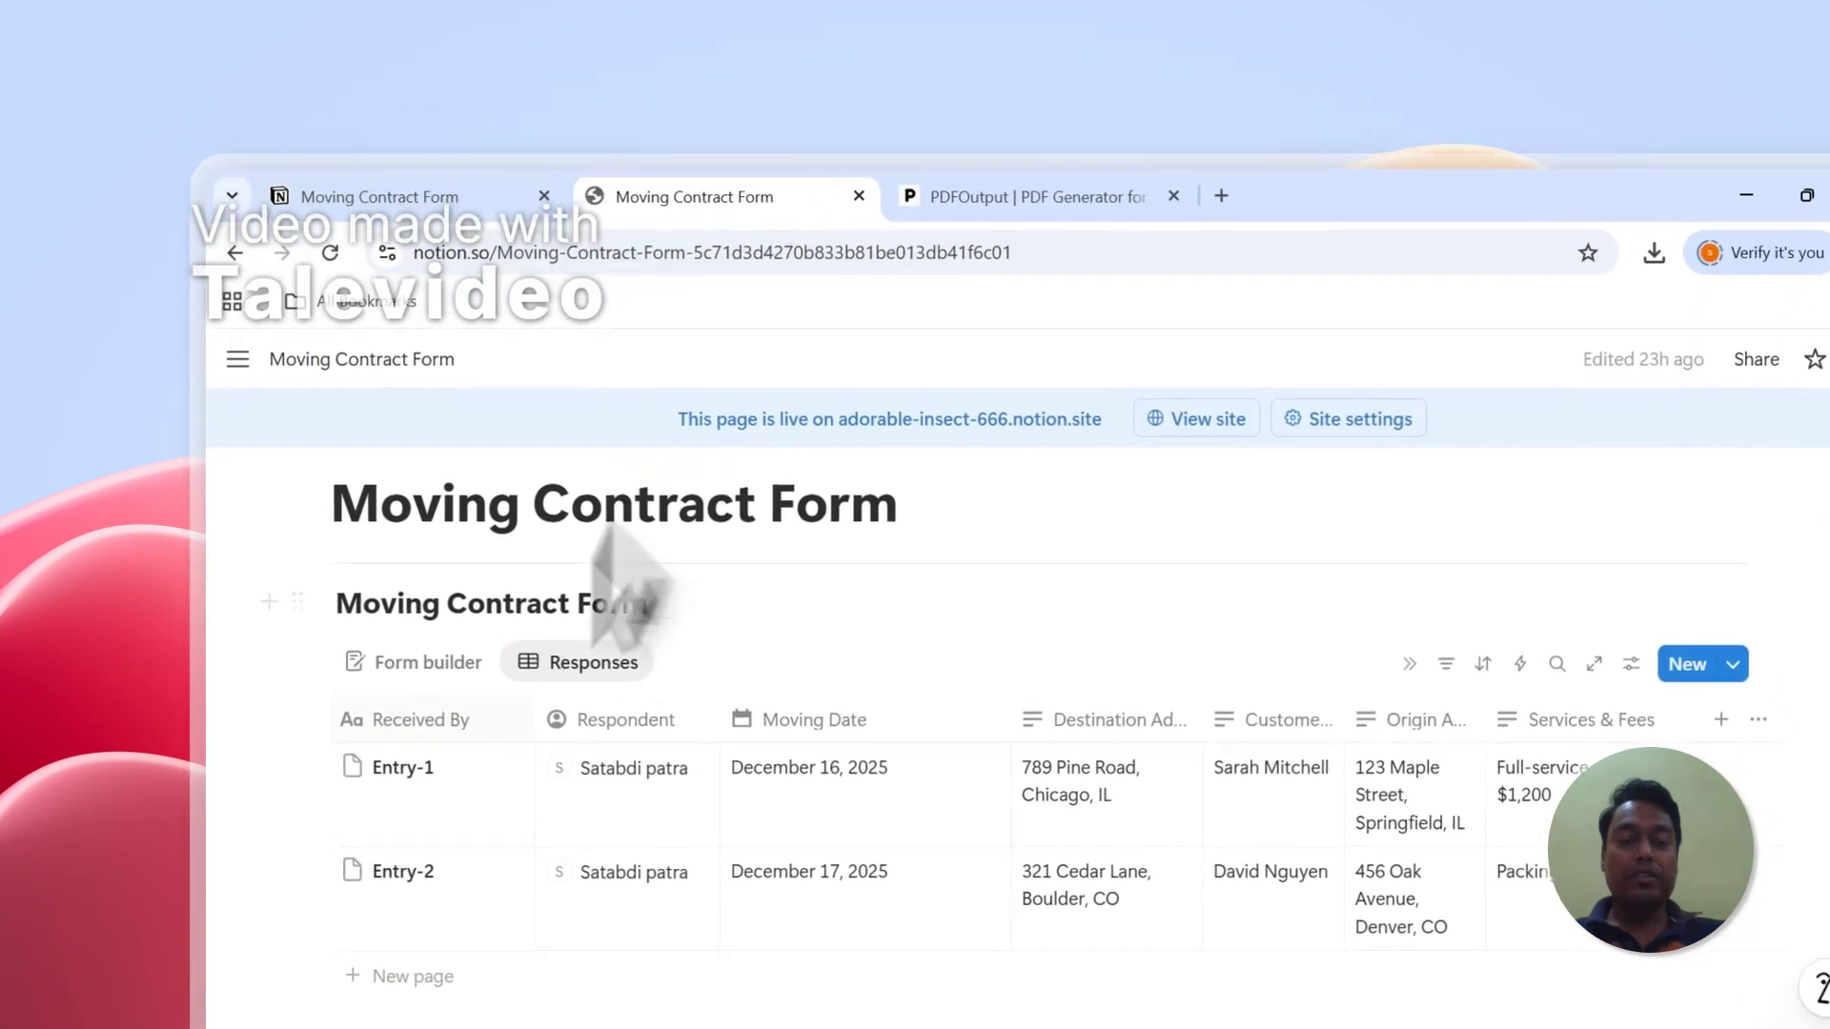
click(306, 710)
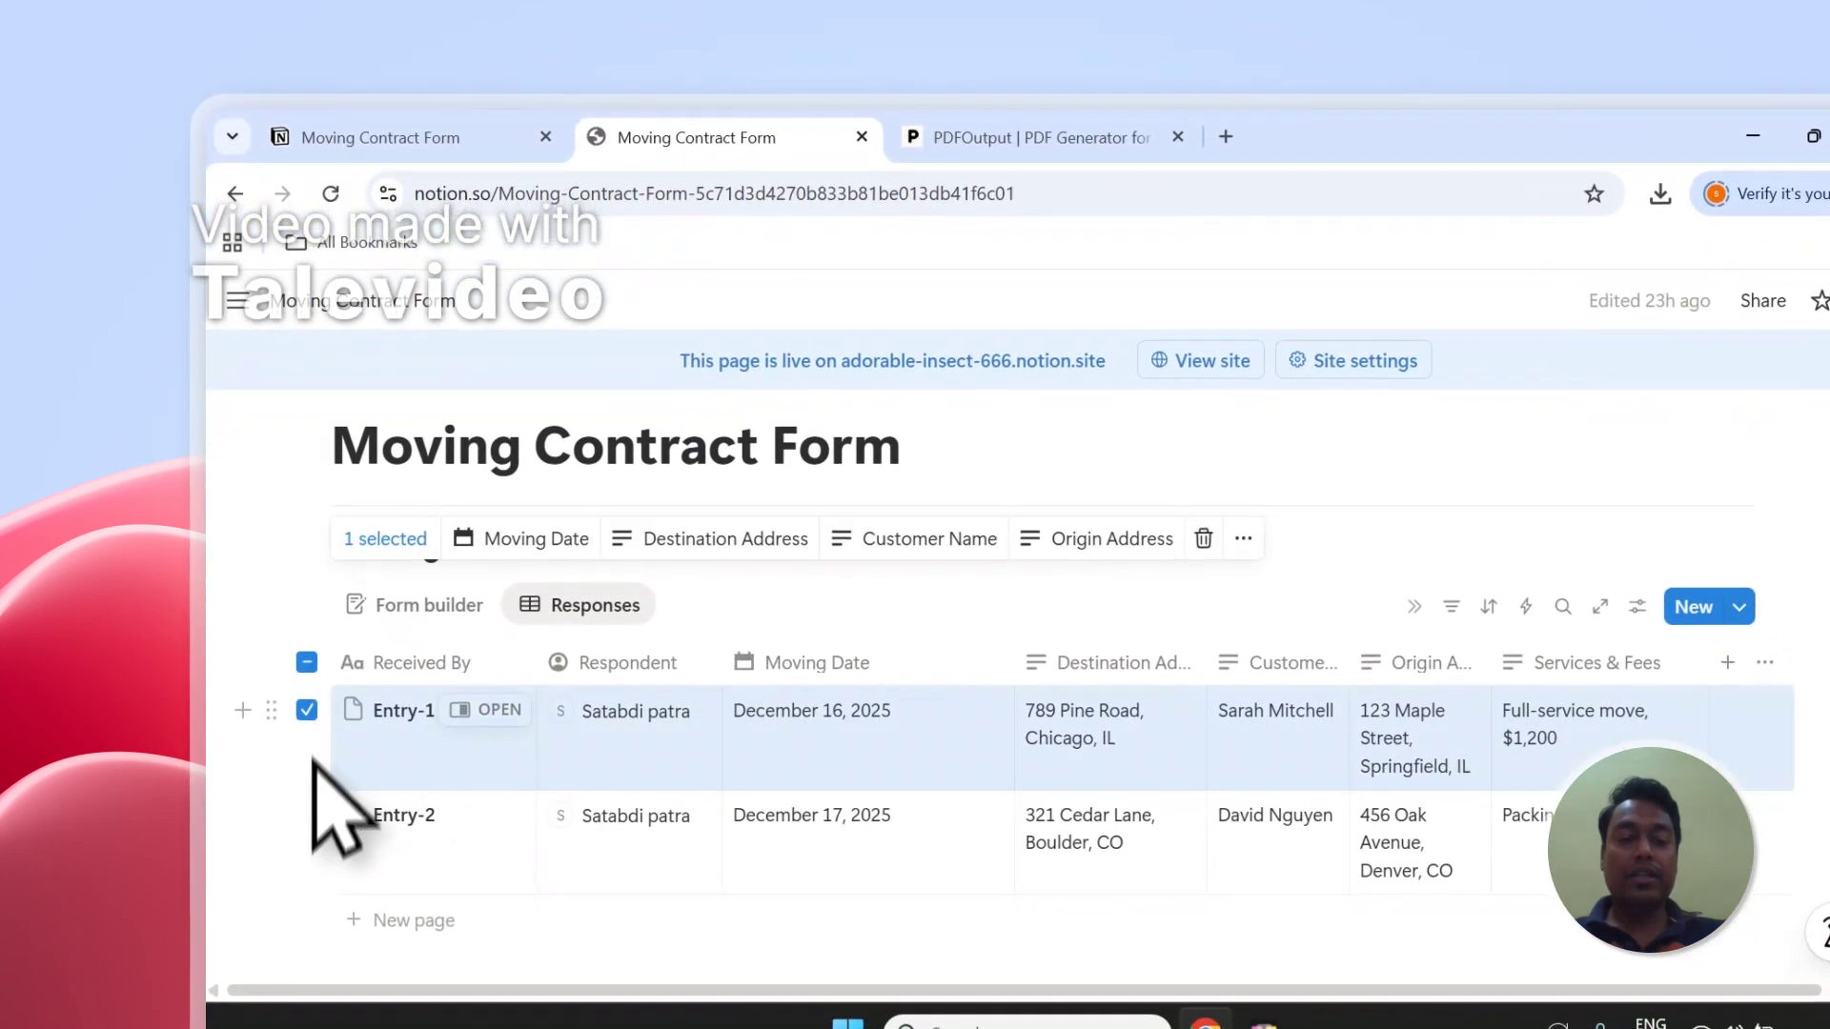
click(307, 814)
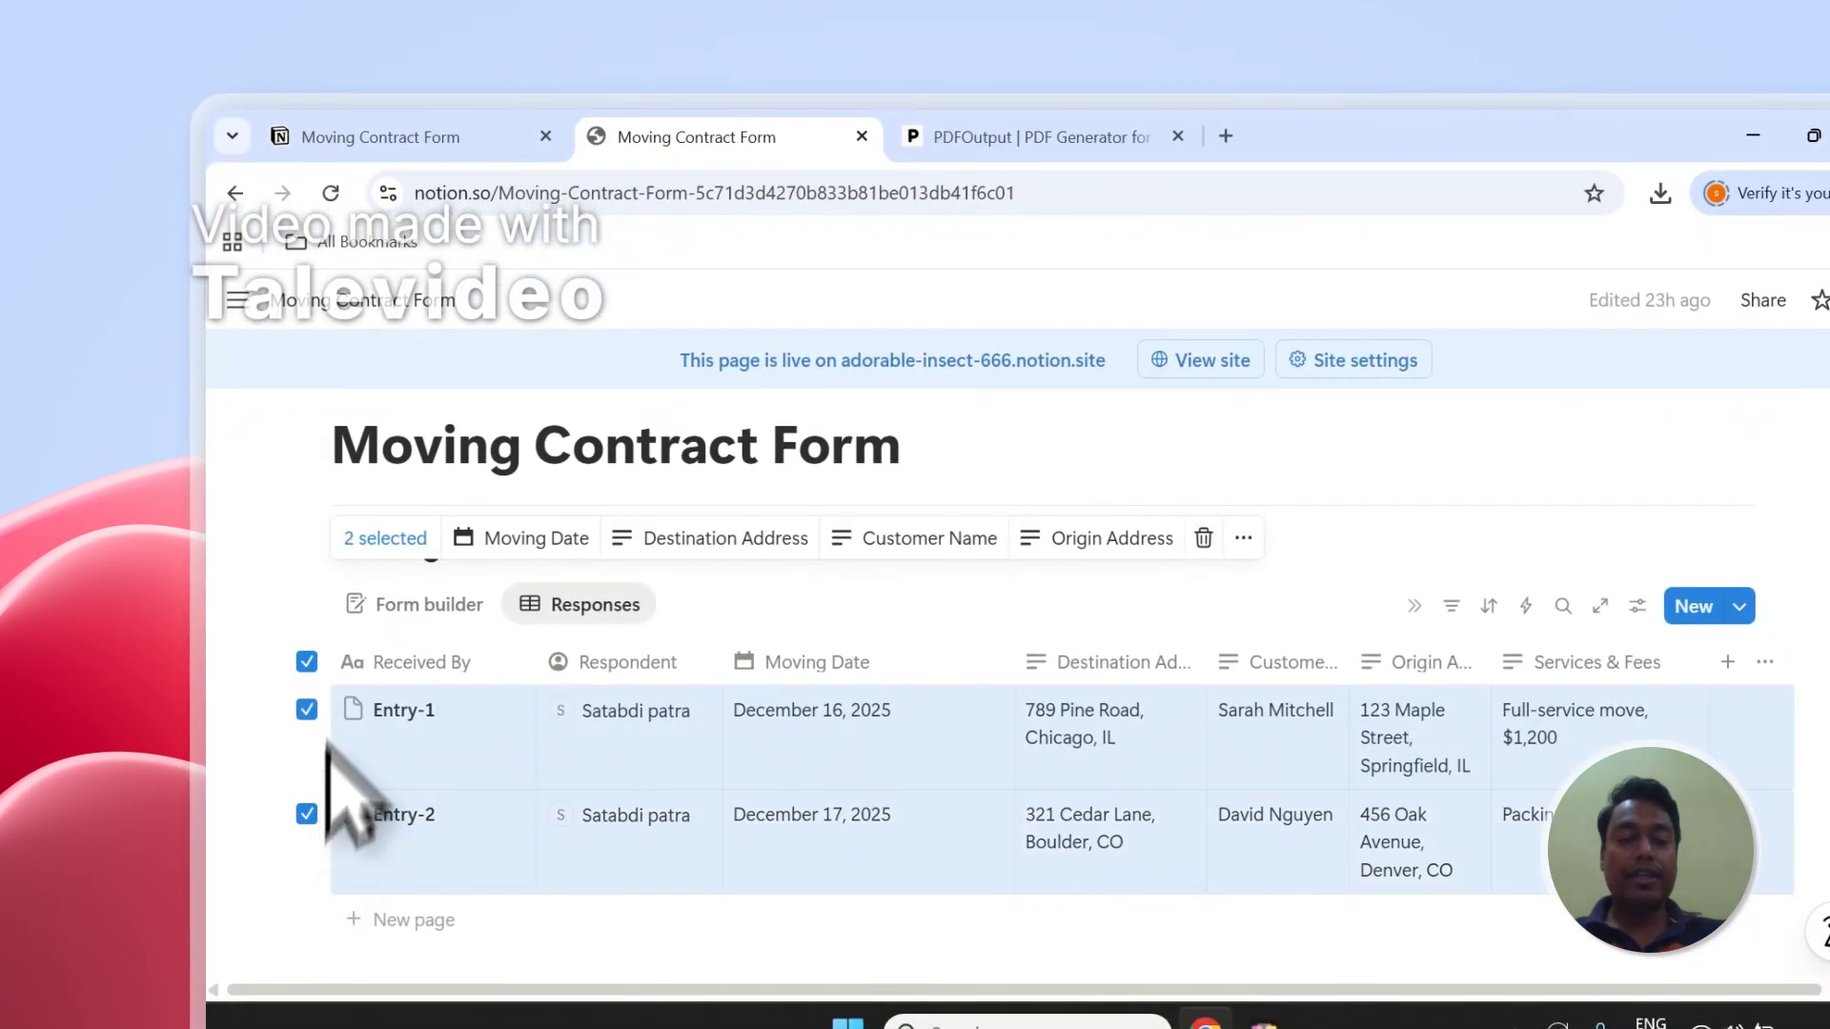
click(307, 661)
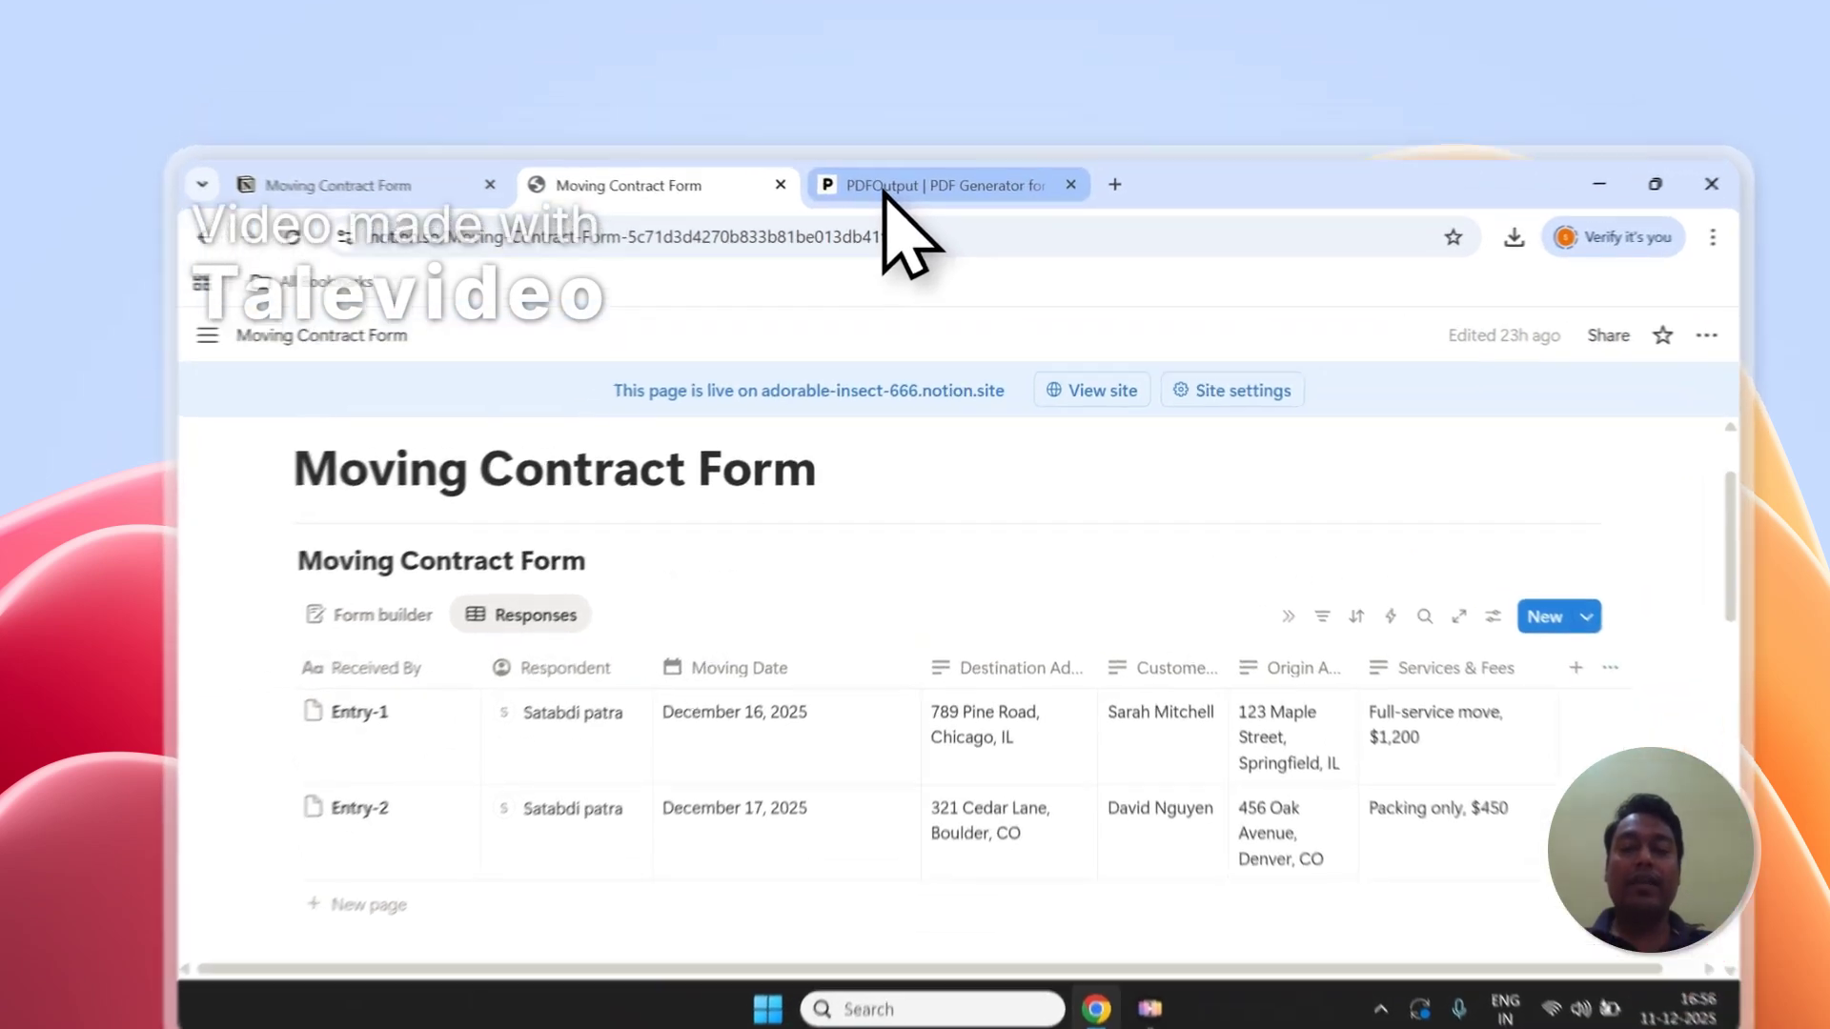
Switch to PDFOutput and examine its homepage description of generating PDFs from Google Docs using a Notion database
click(858, 139)
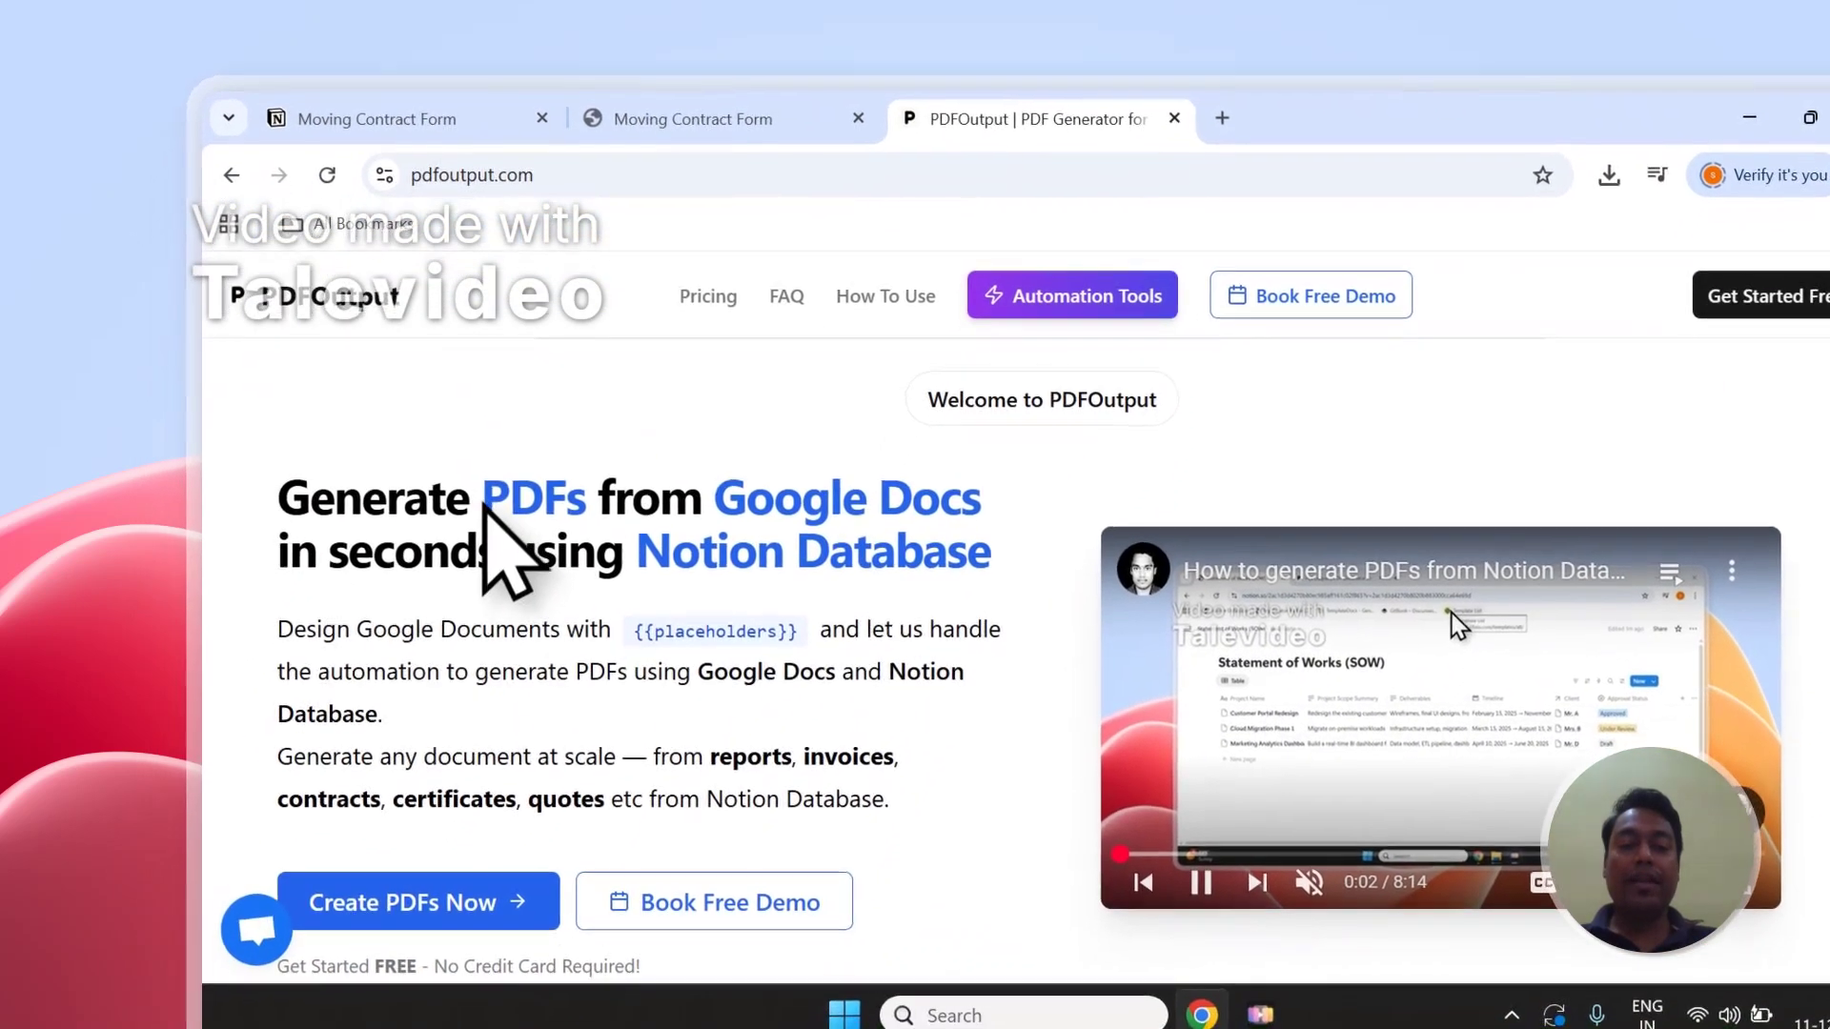
drag(484, 505, 553, 492)
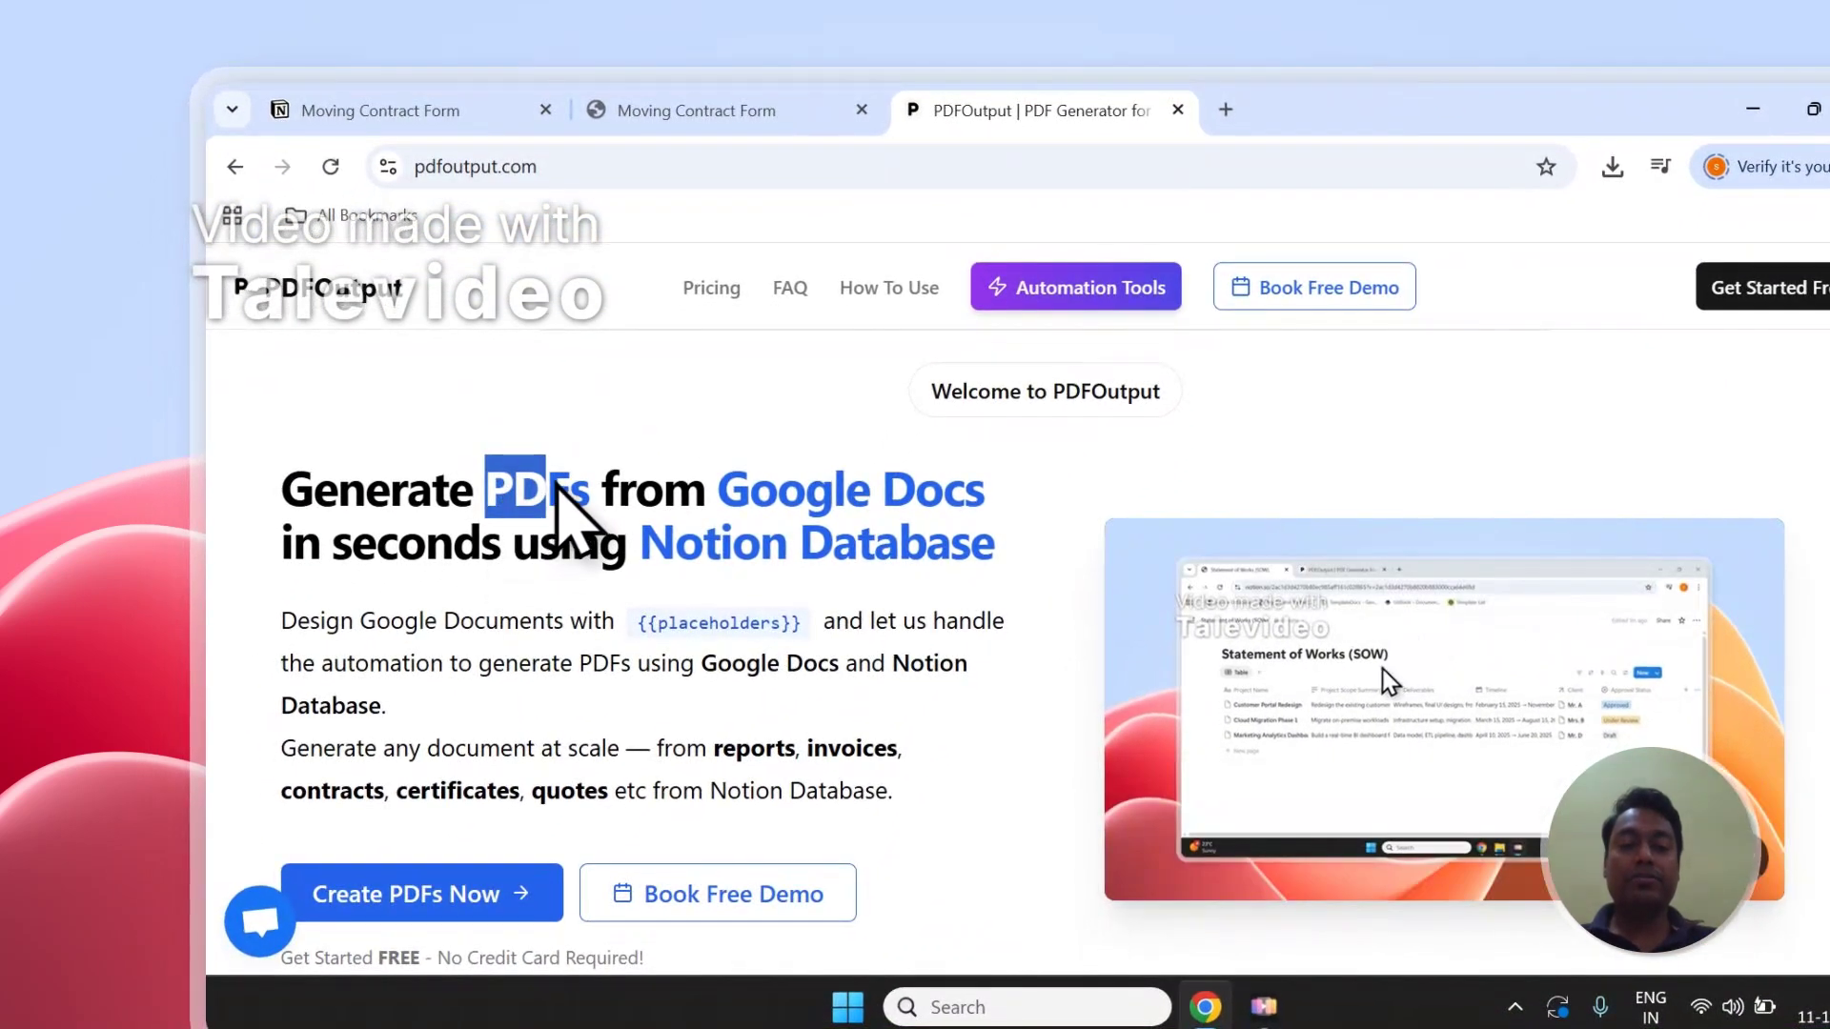
drag(716, 491, 979, 491)
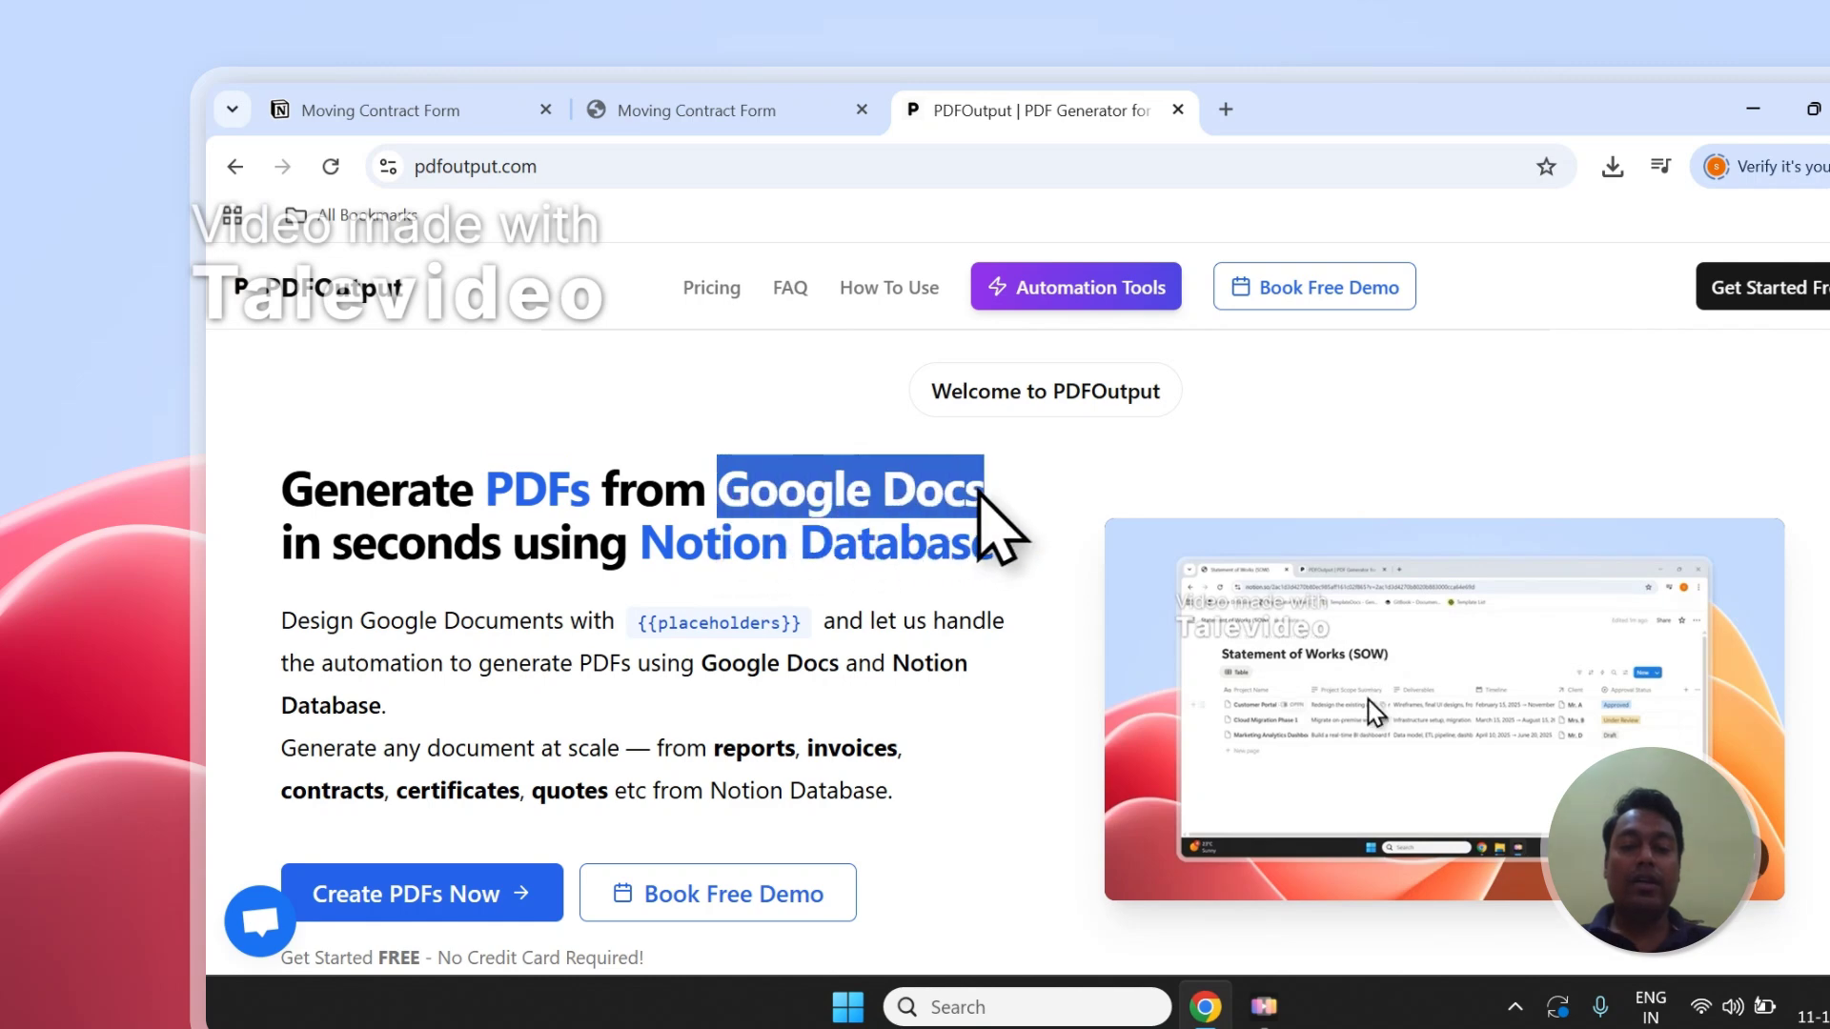
drag(643, 546, 996, 544)
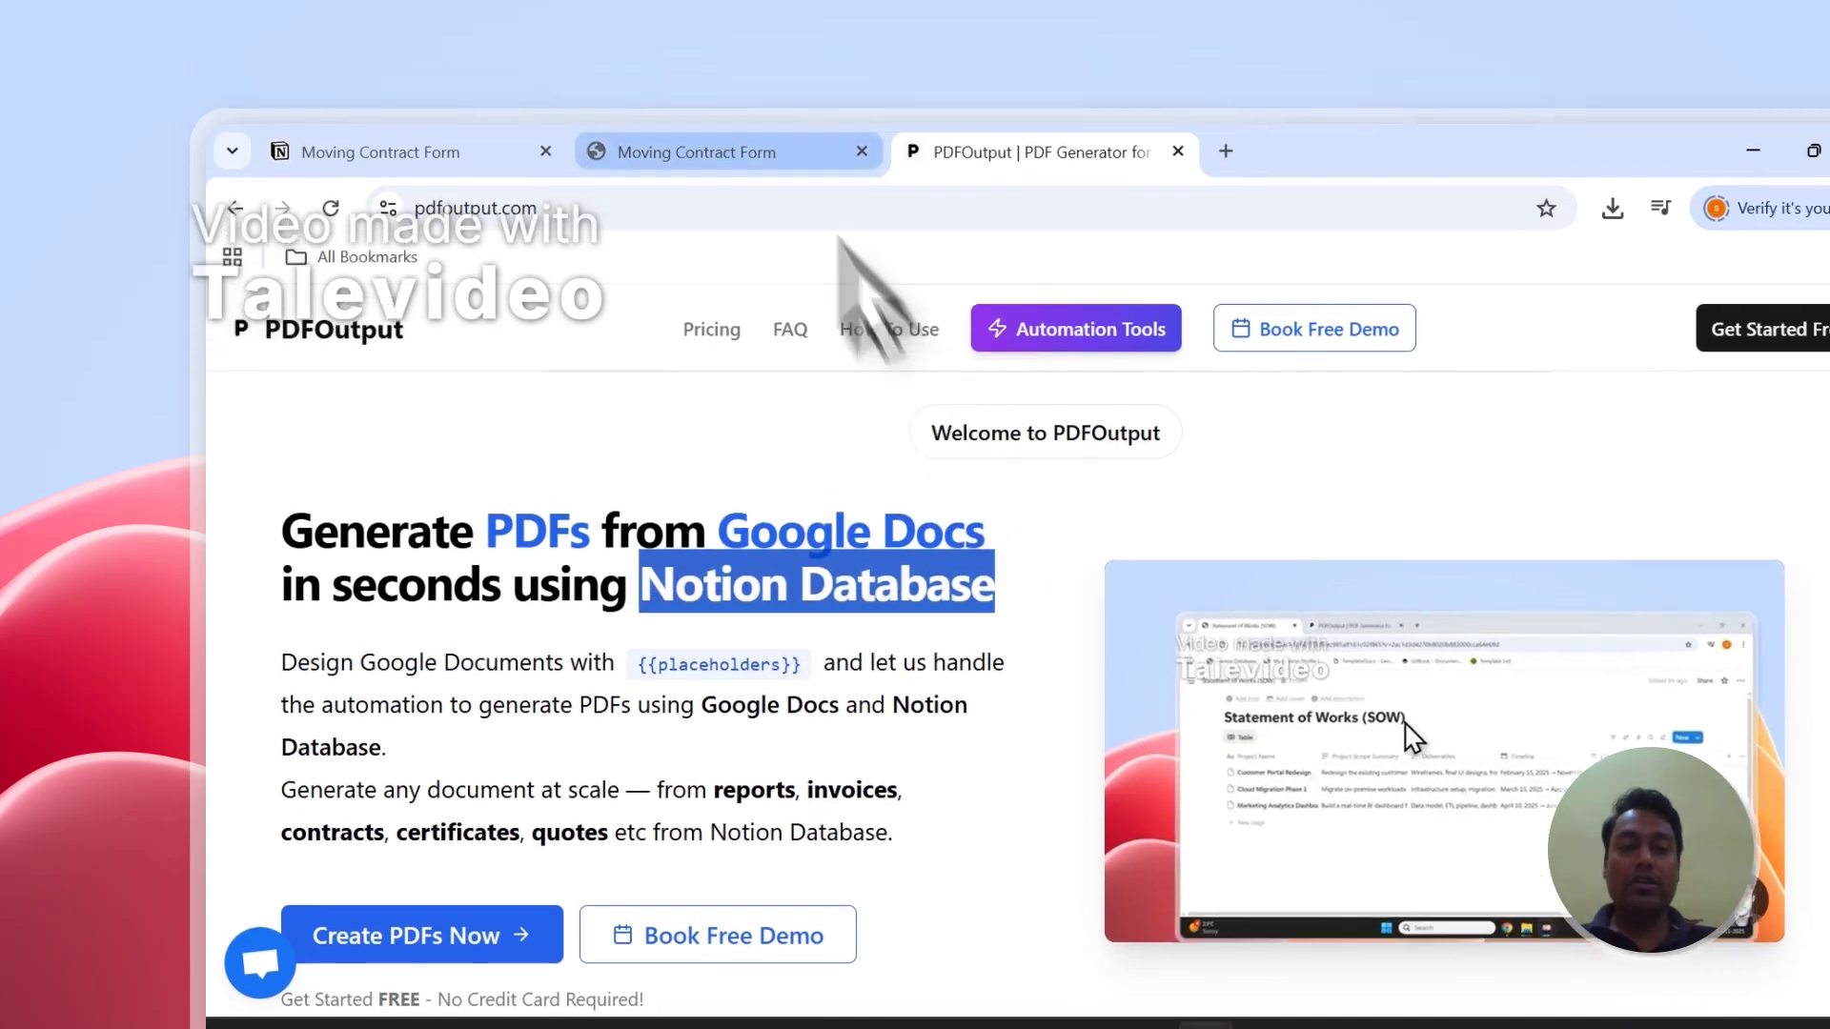
click(696, 110)
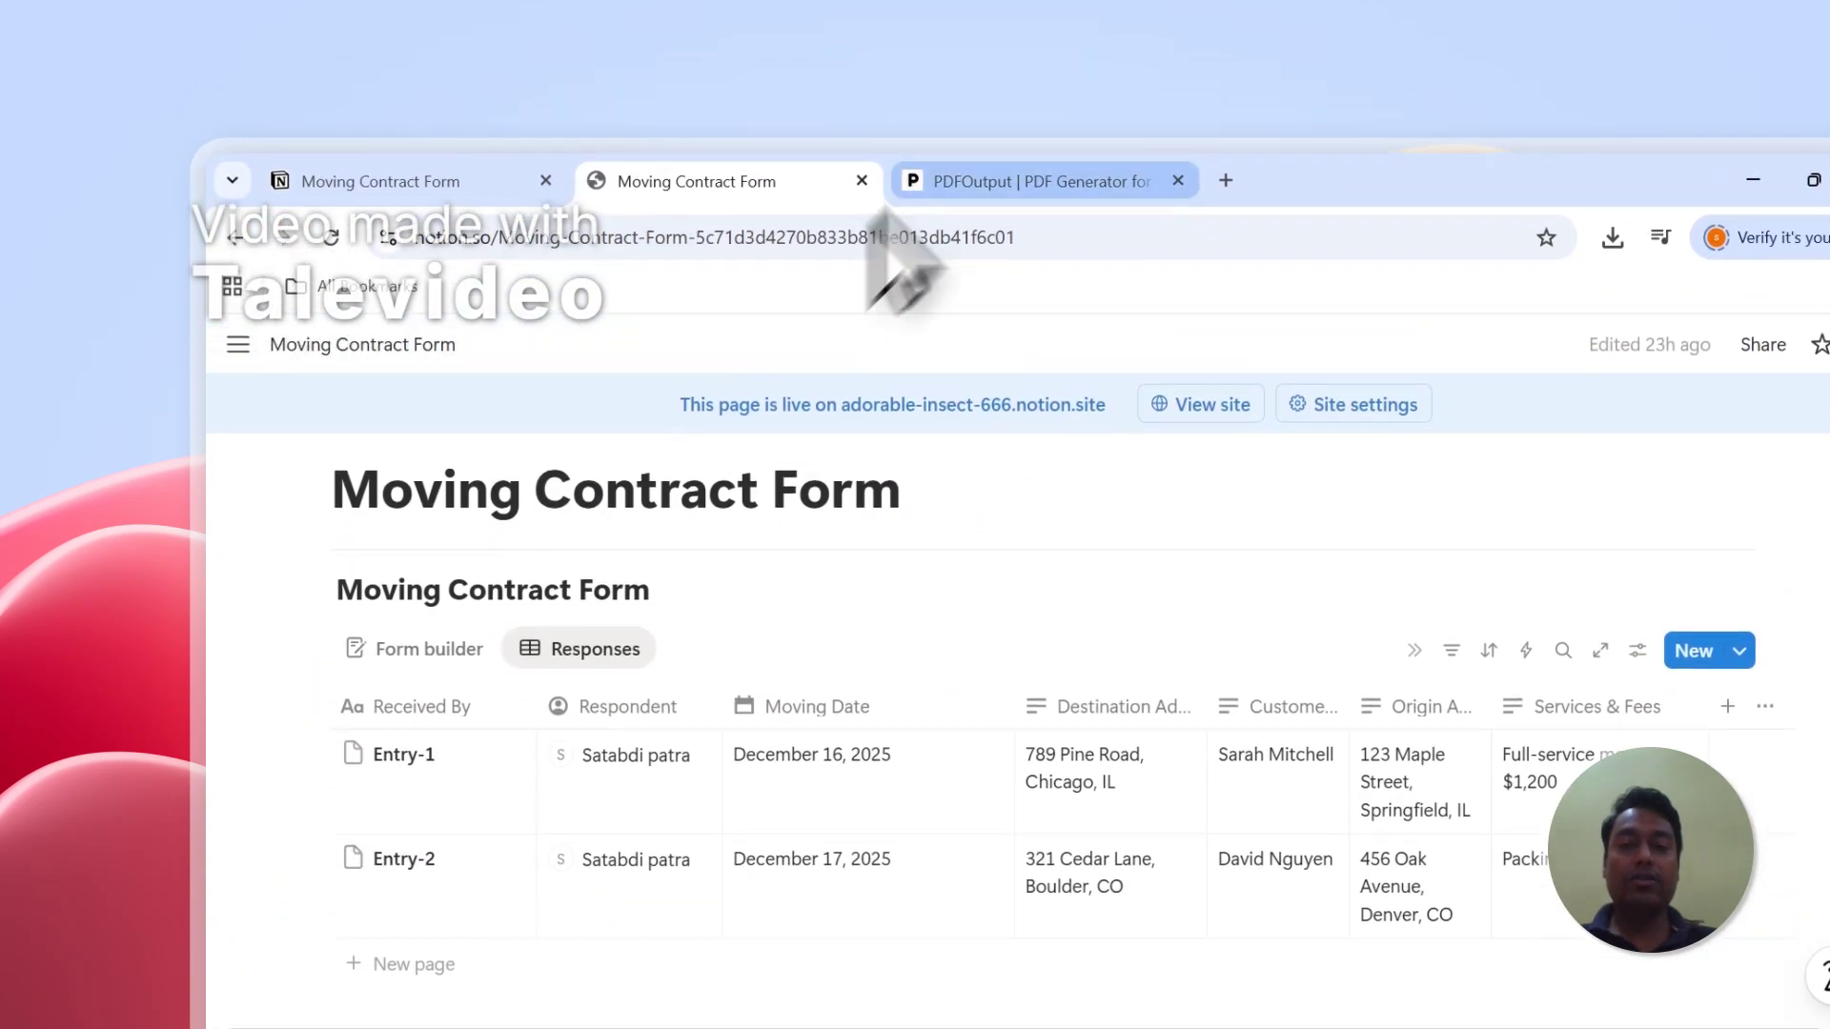
key(ctrl+Tab)
drag(716, 610, 853, 624)
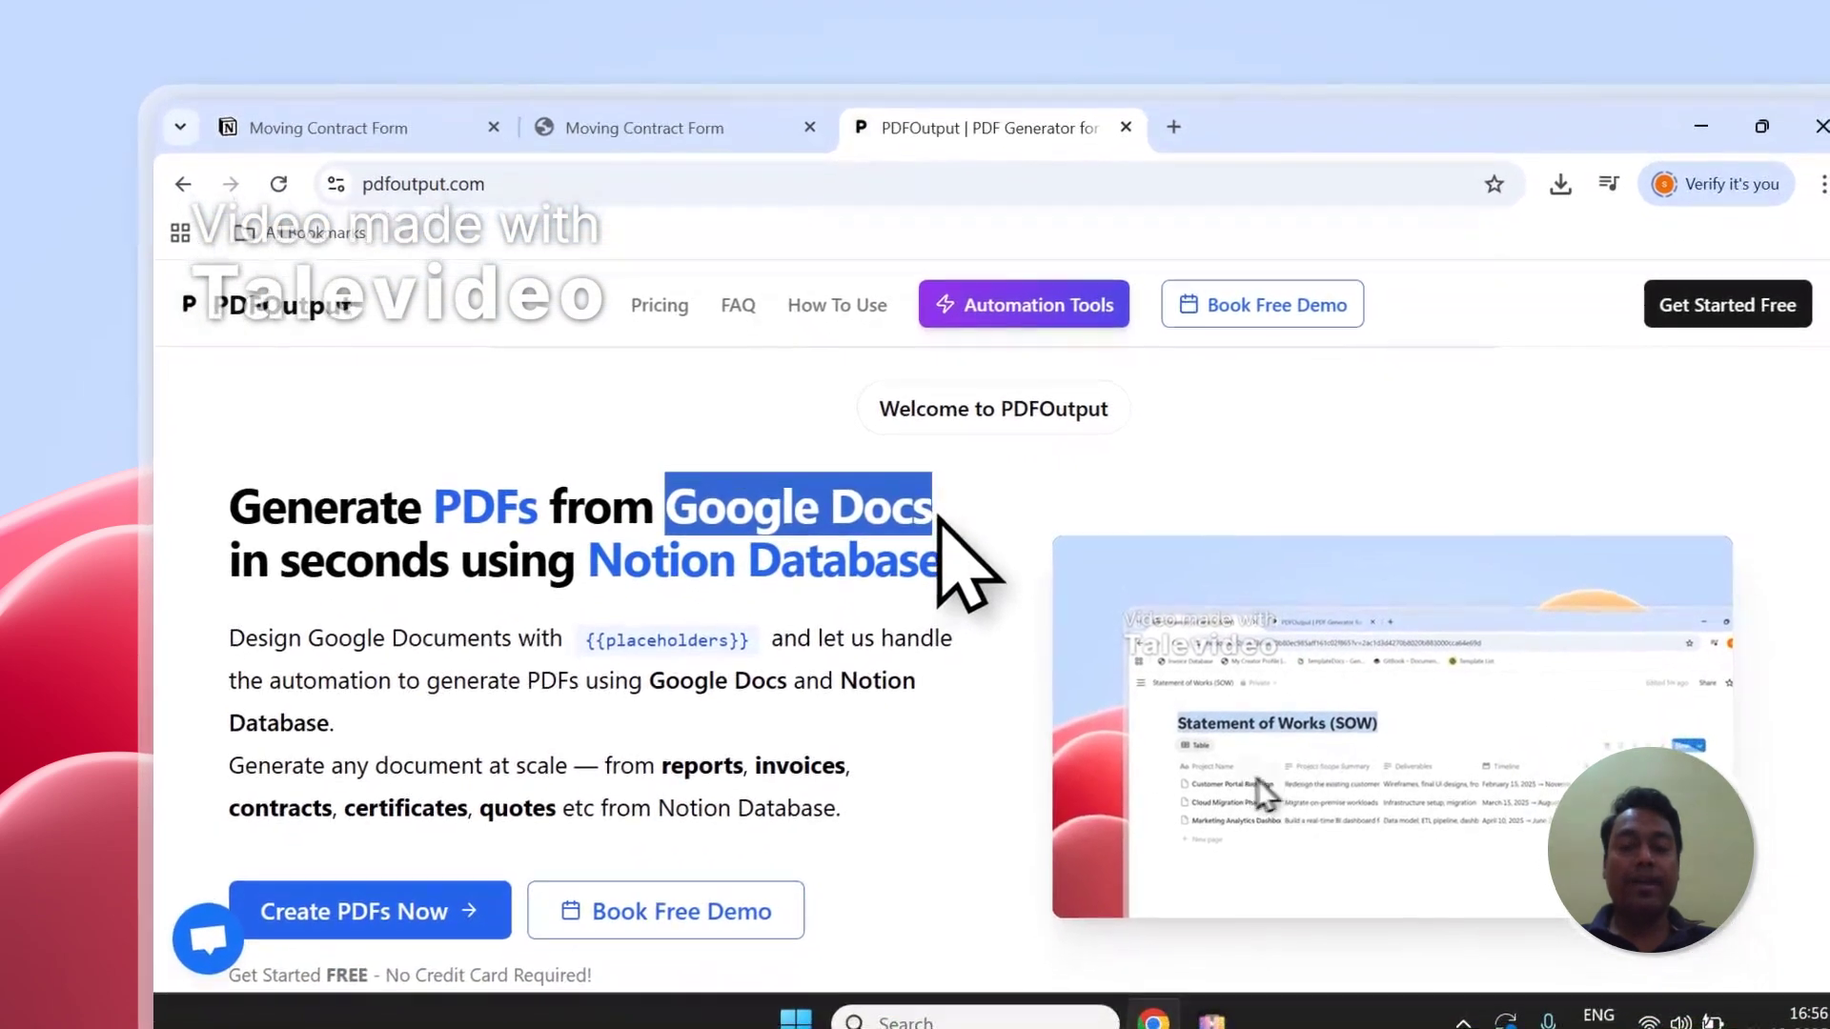
scroll(987, 625, down, 3)
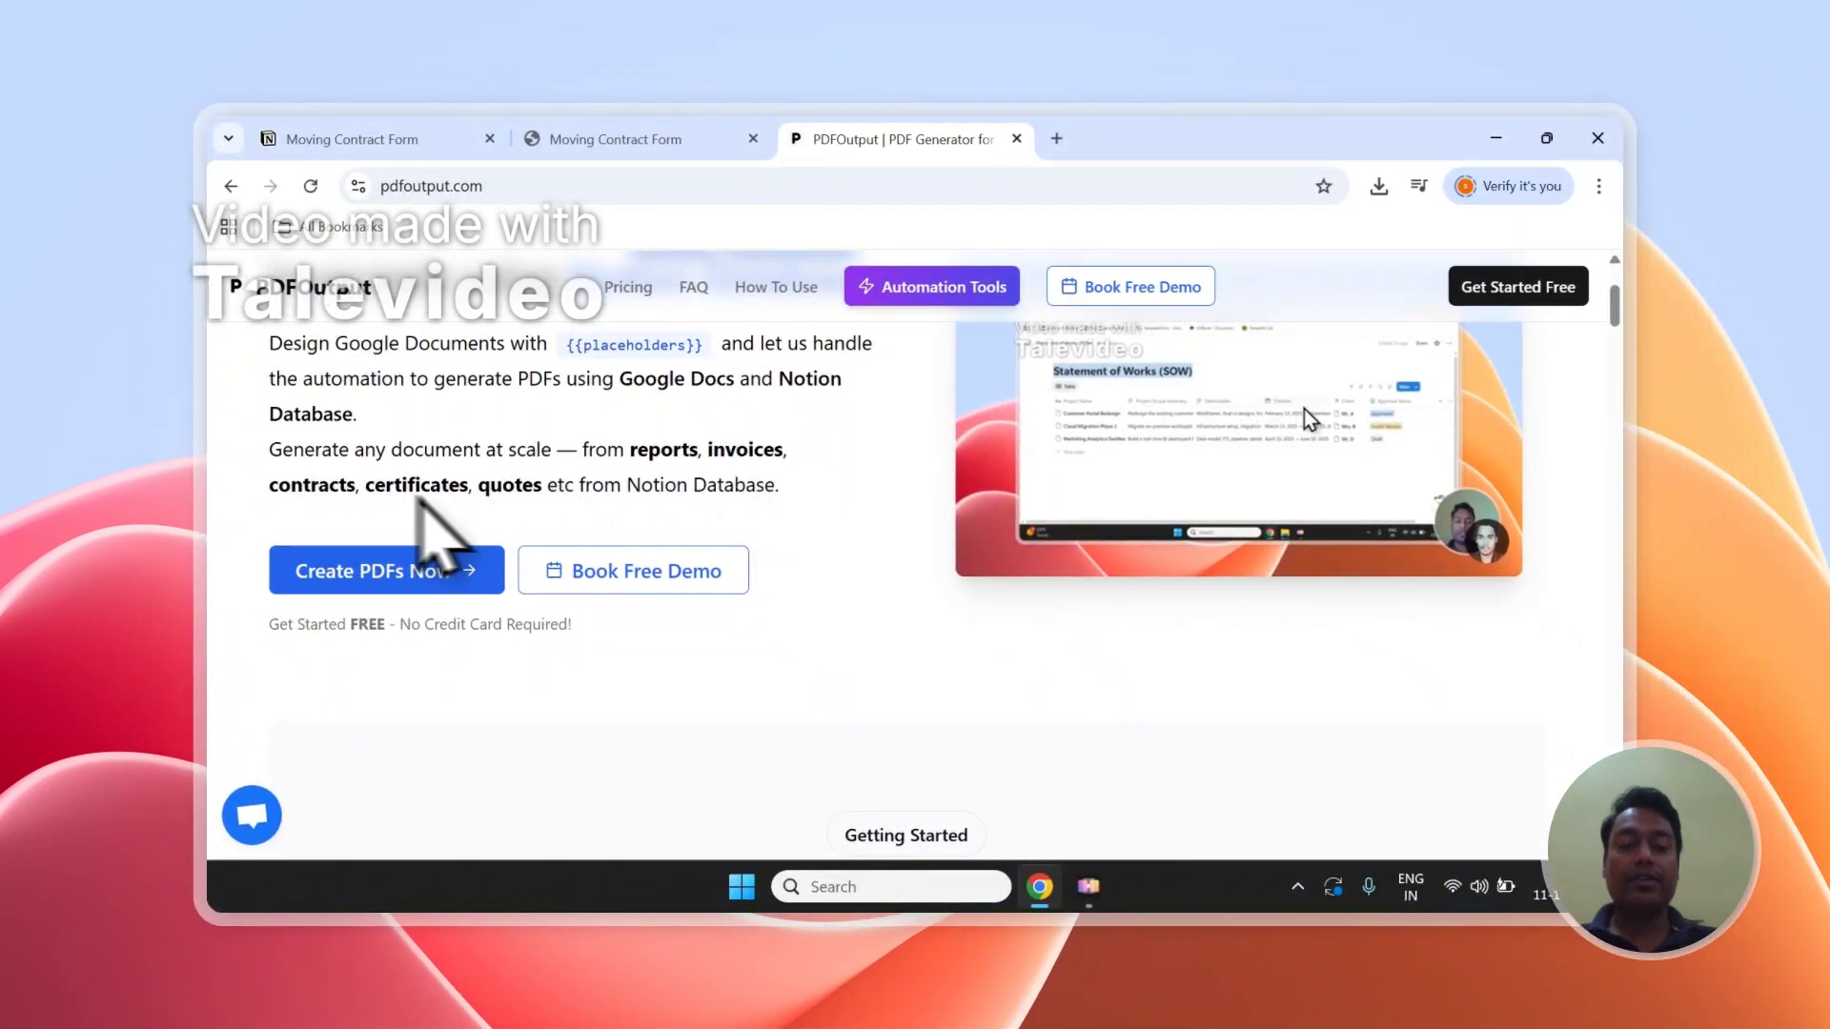
scroll(578, 506, up, 2)
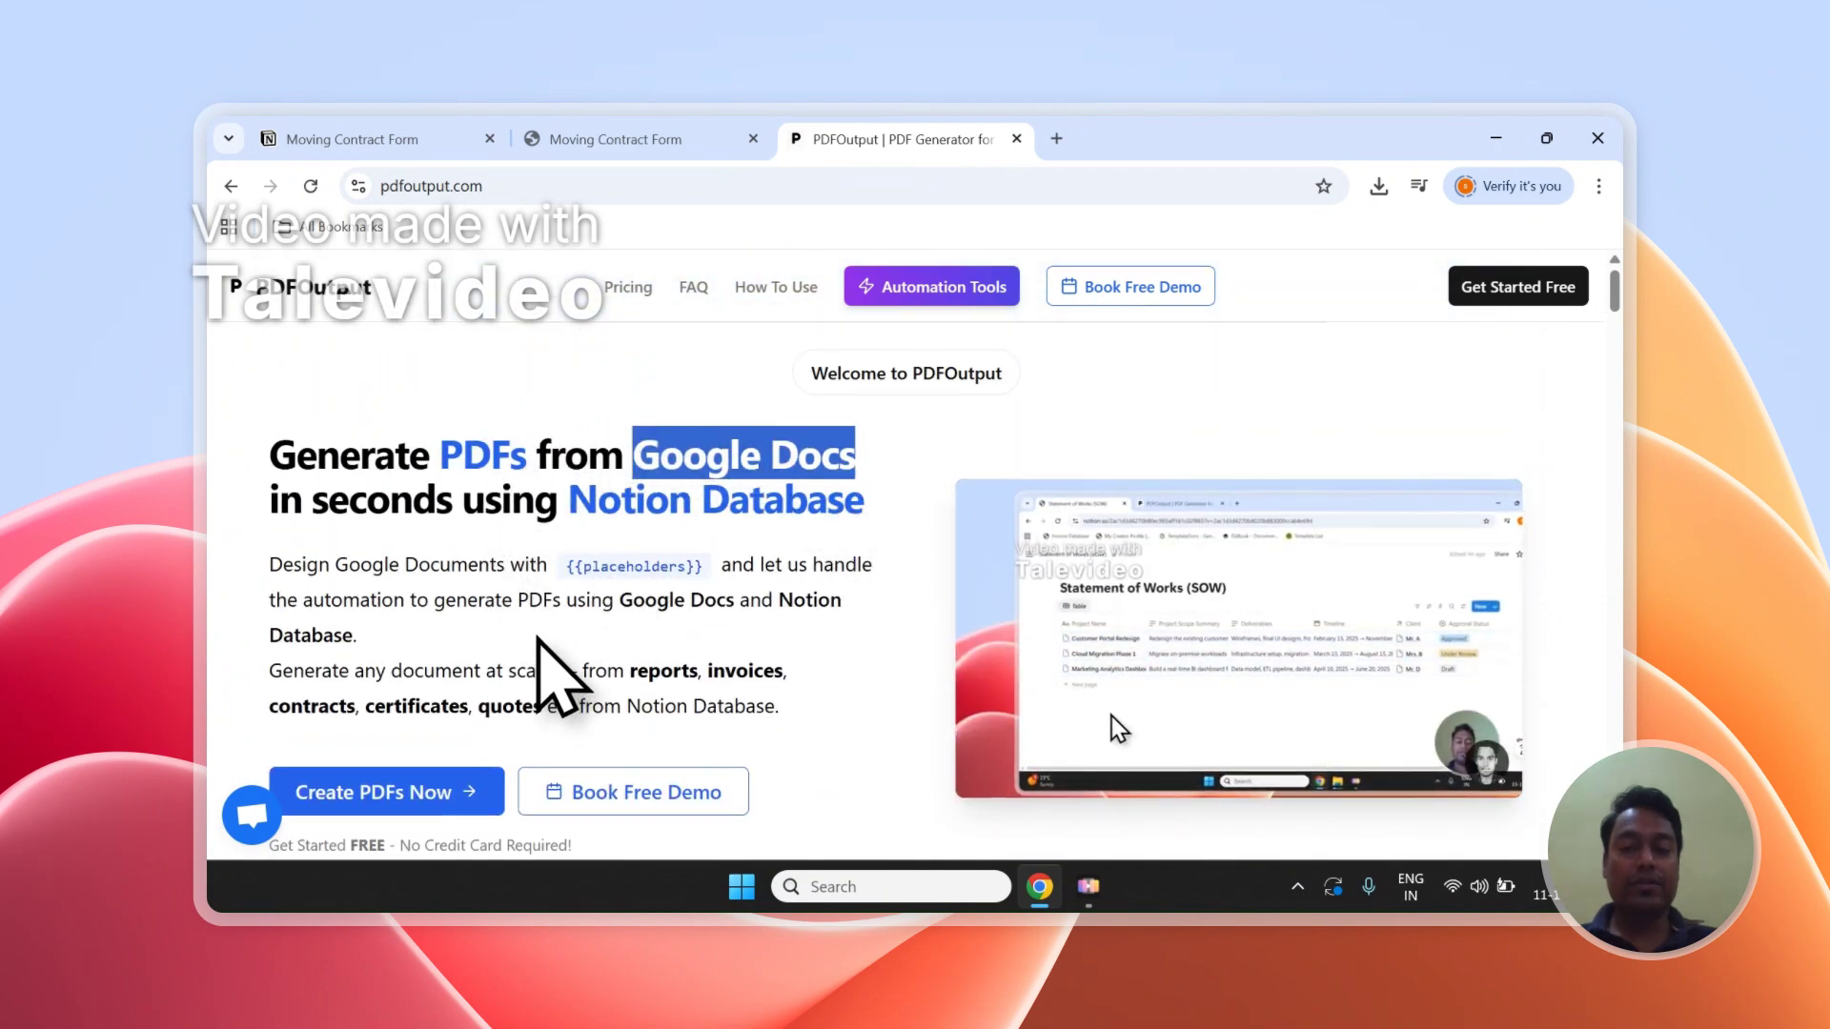
Start creating PDFs in PDFOutput and sign in with the existing Google account
scroll(563, 672, down, 2)
click(458, 792)
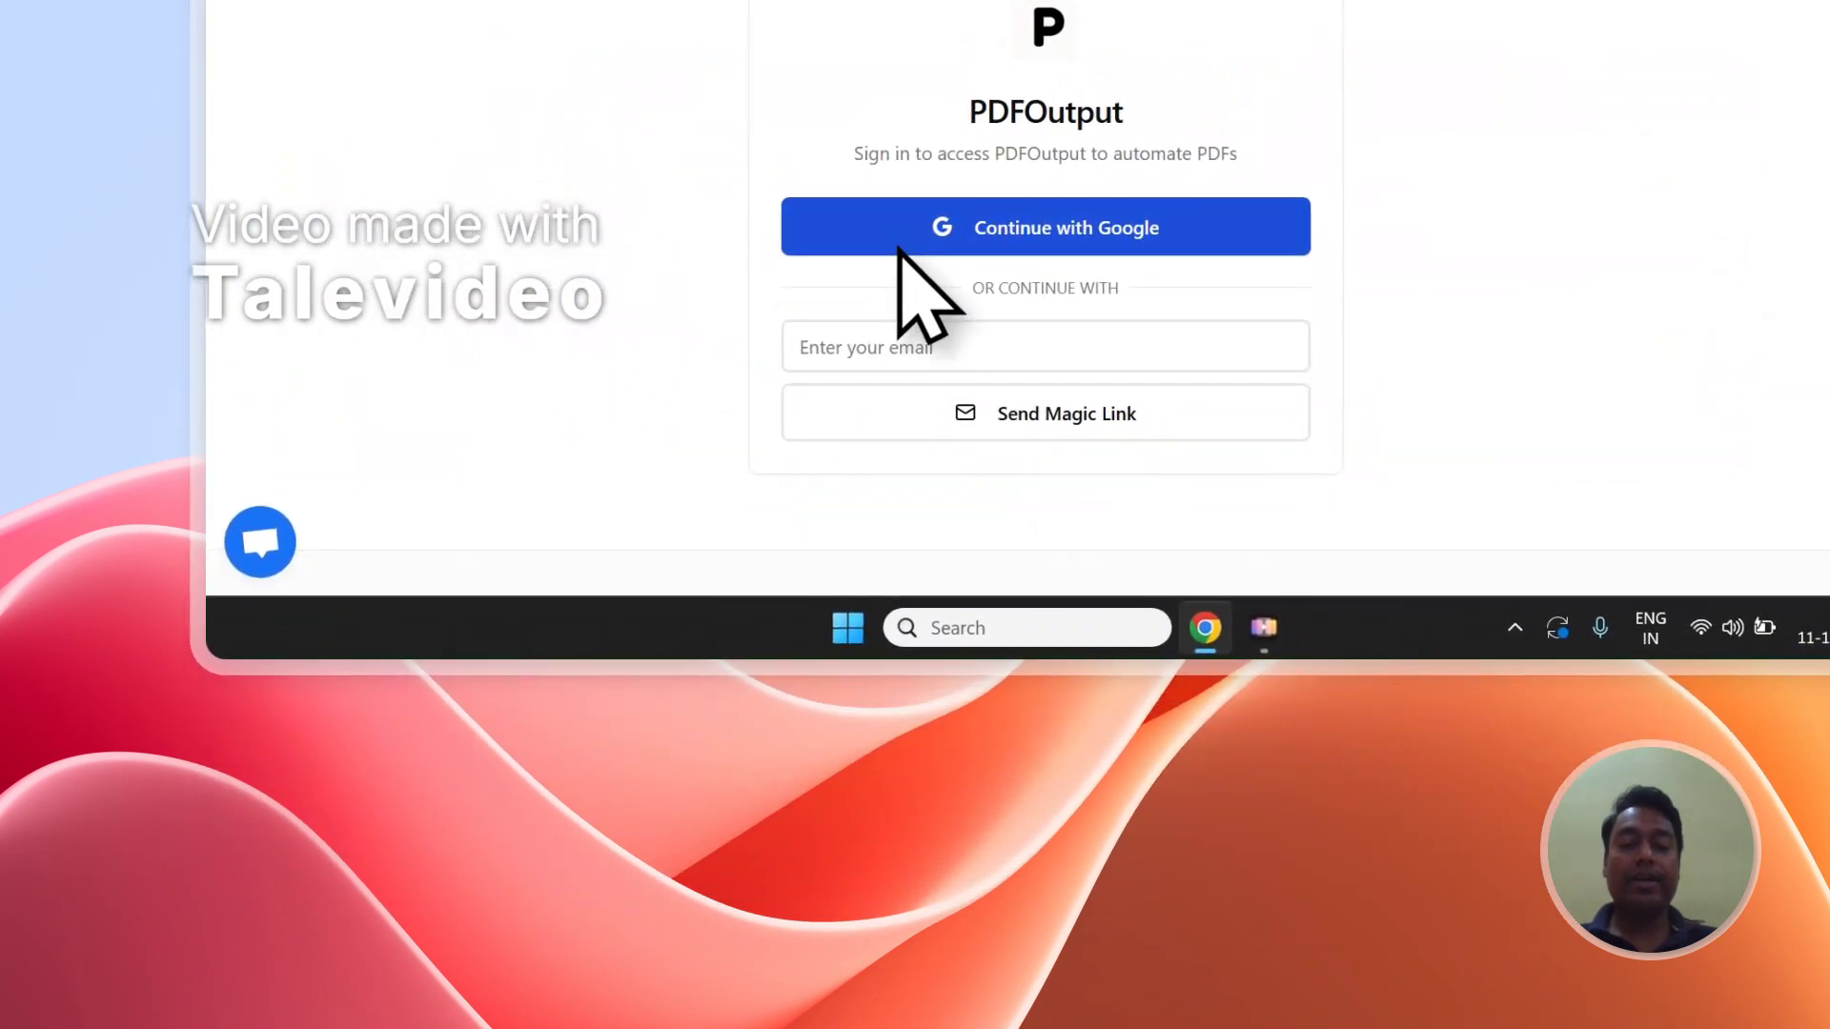
click(942, 238)
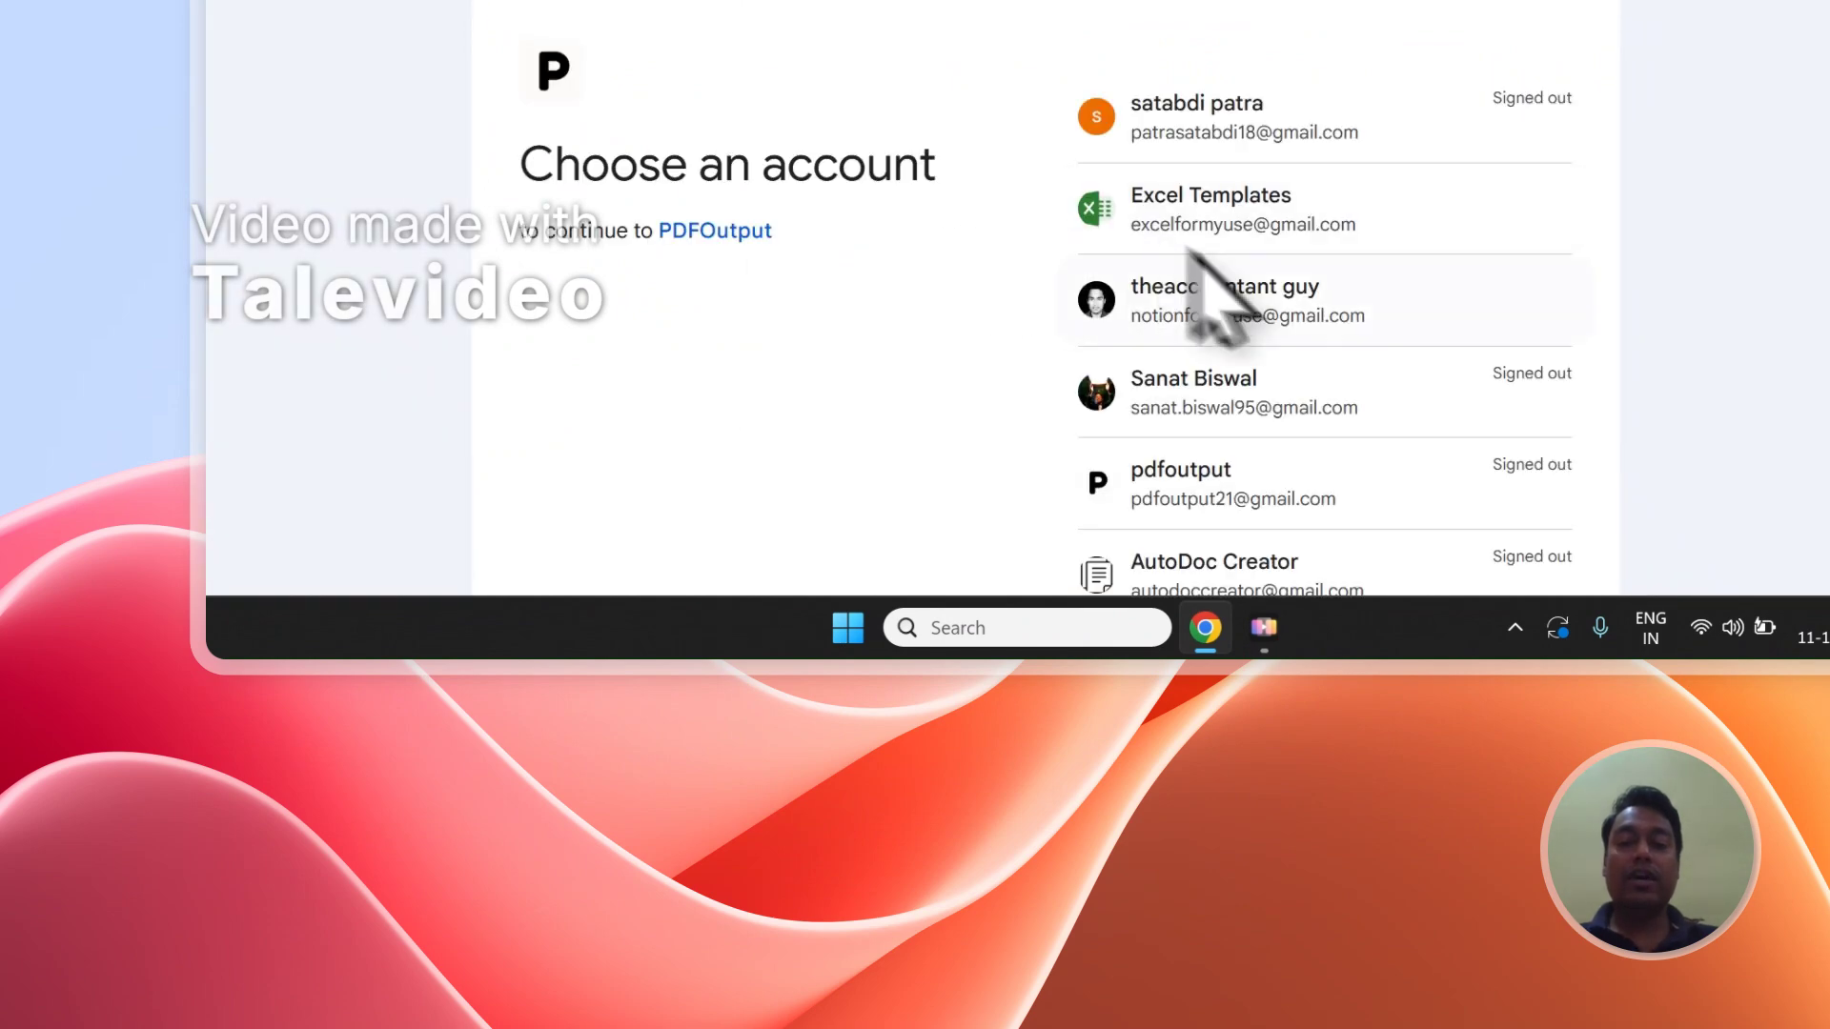
click(1249, 296)
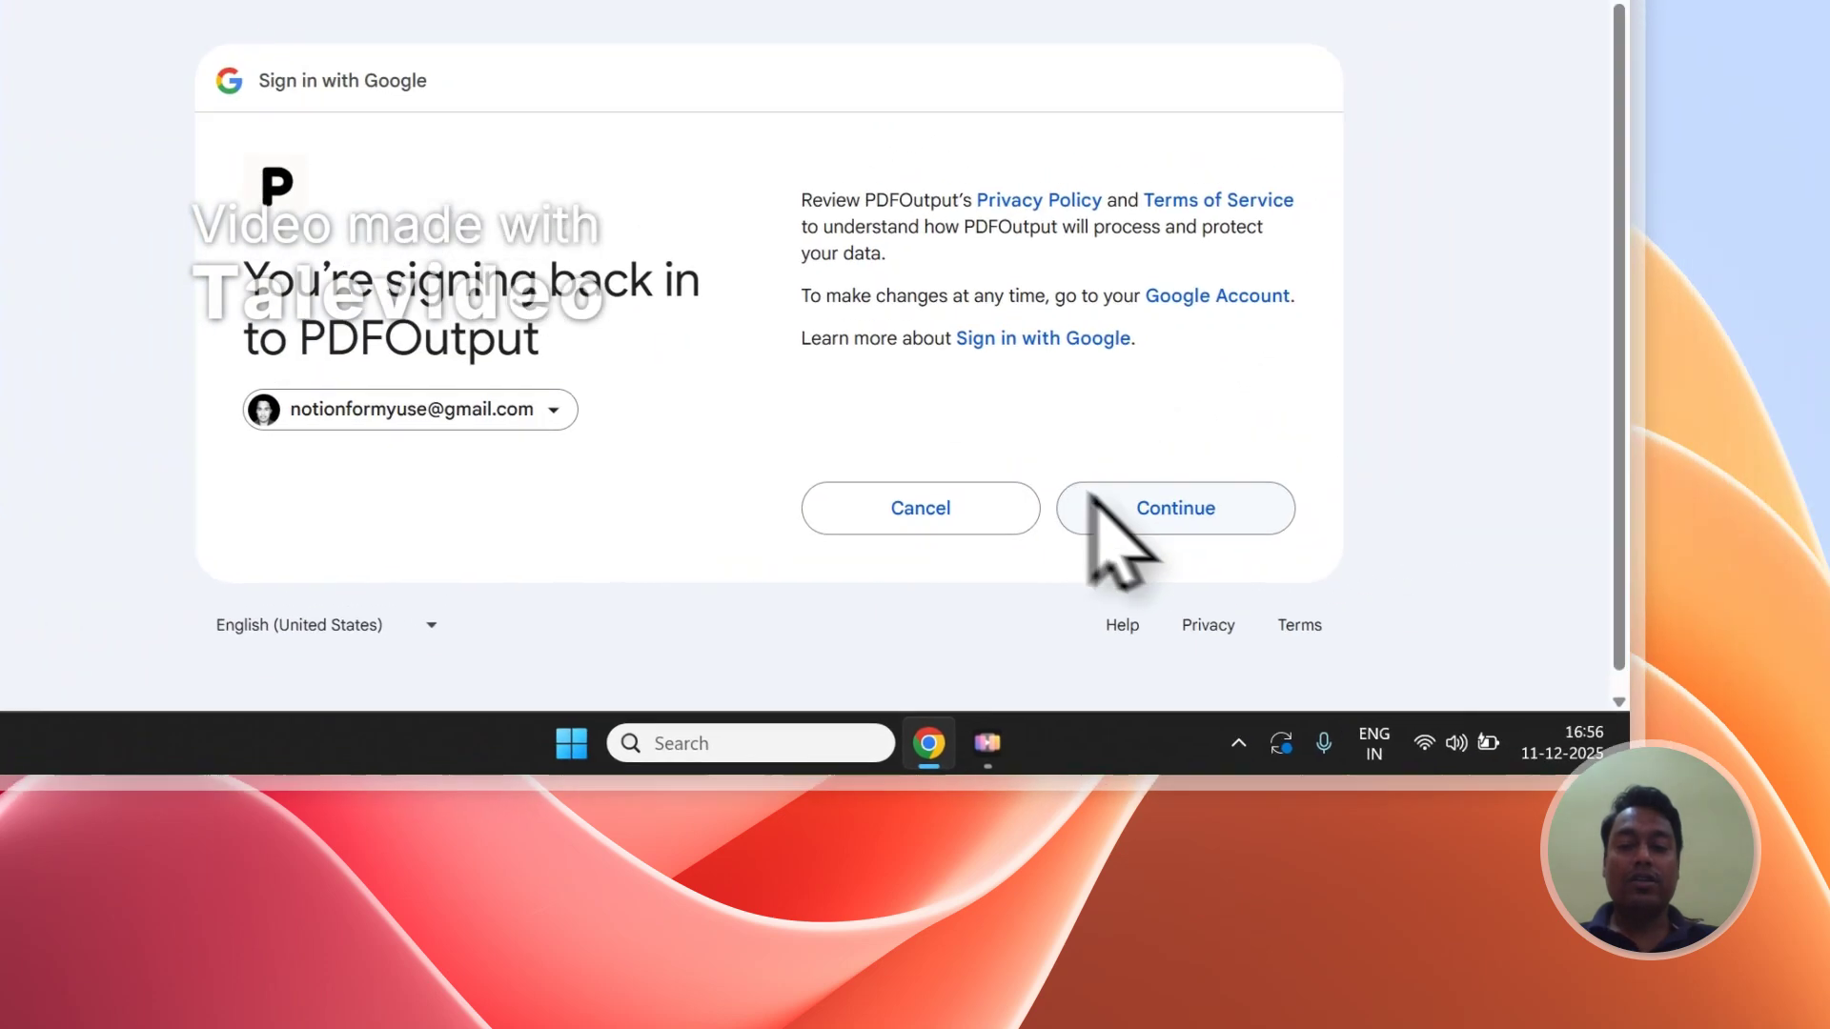
click(1506, 325)
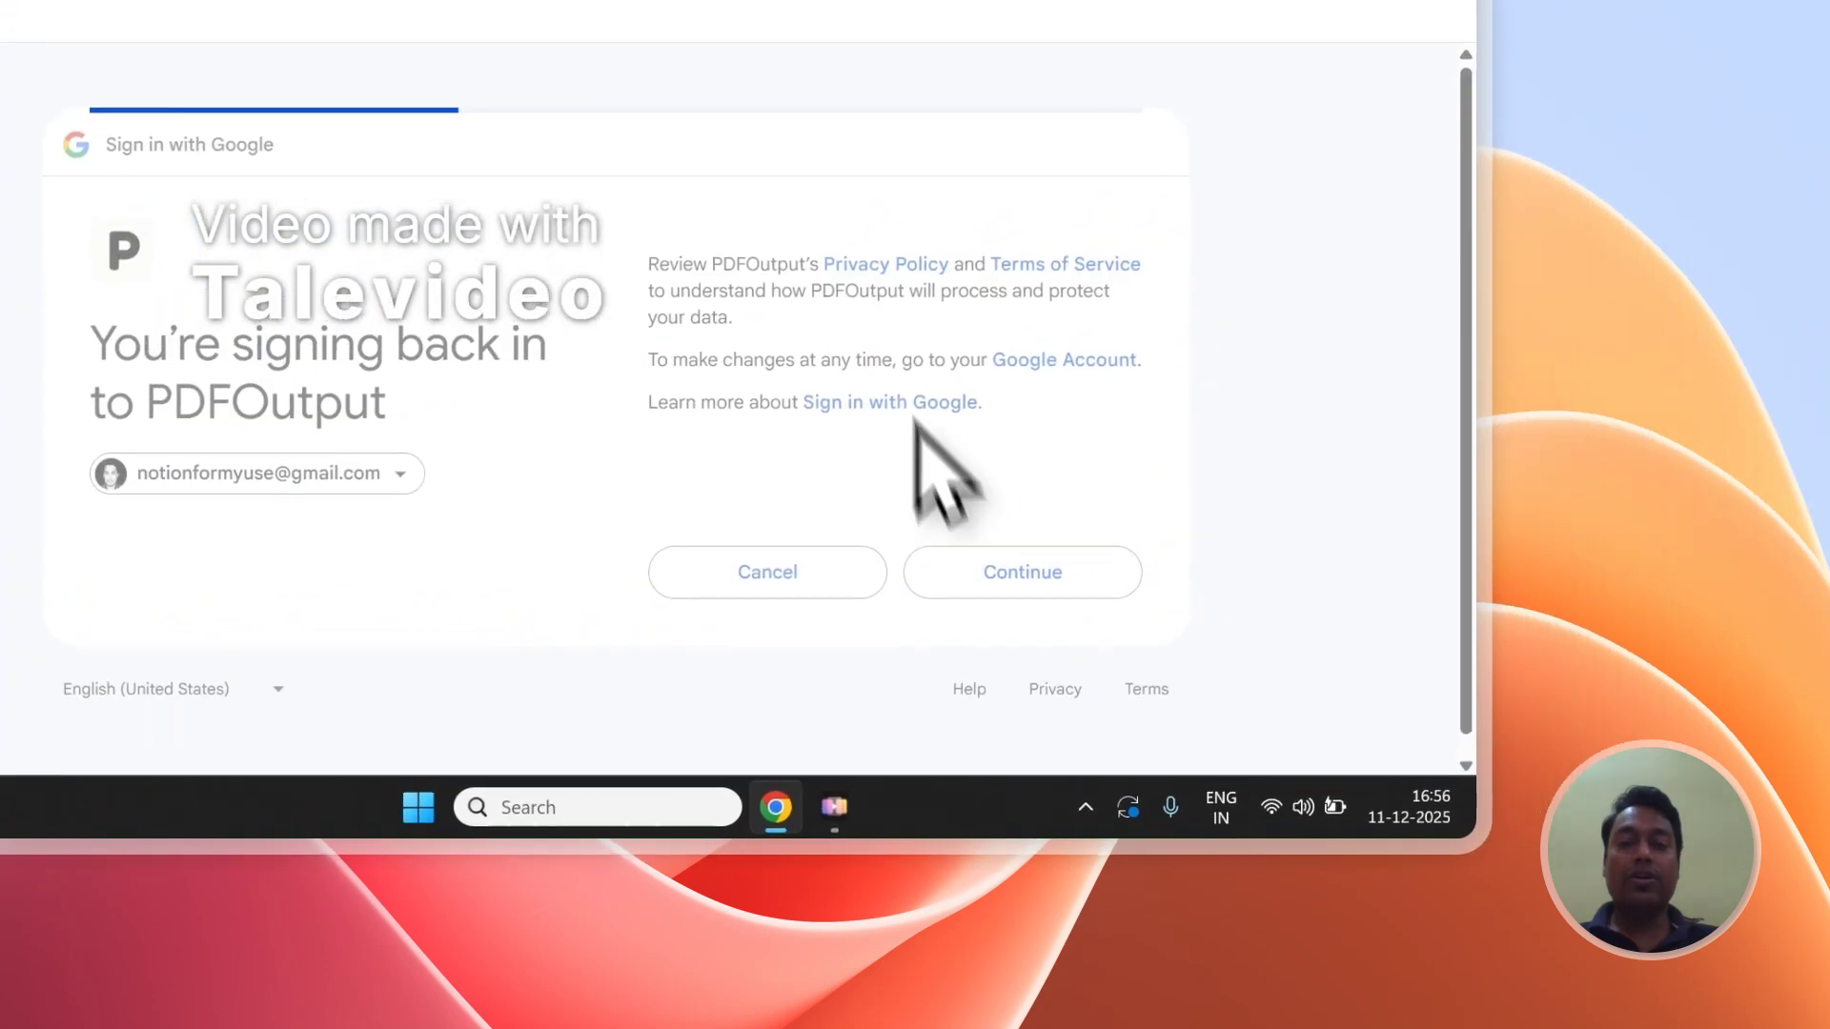
click(1006, 753)
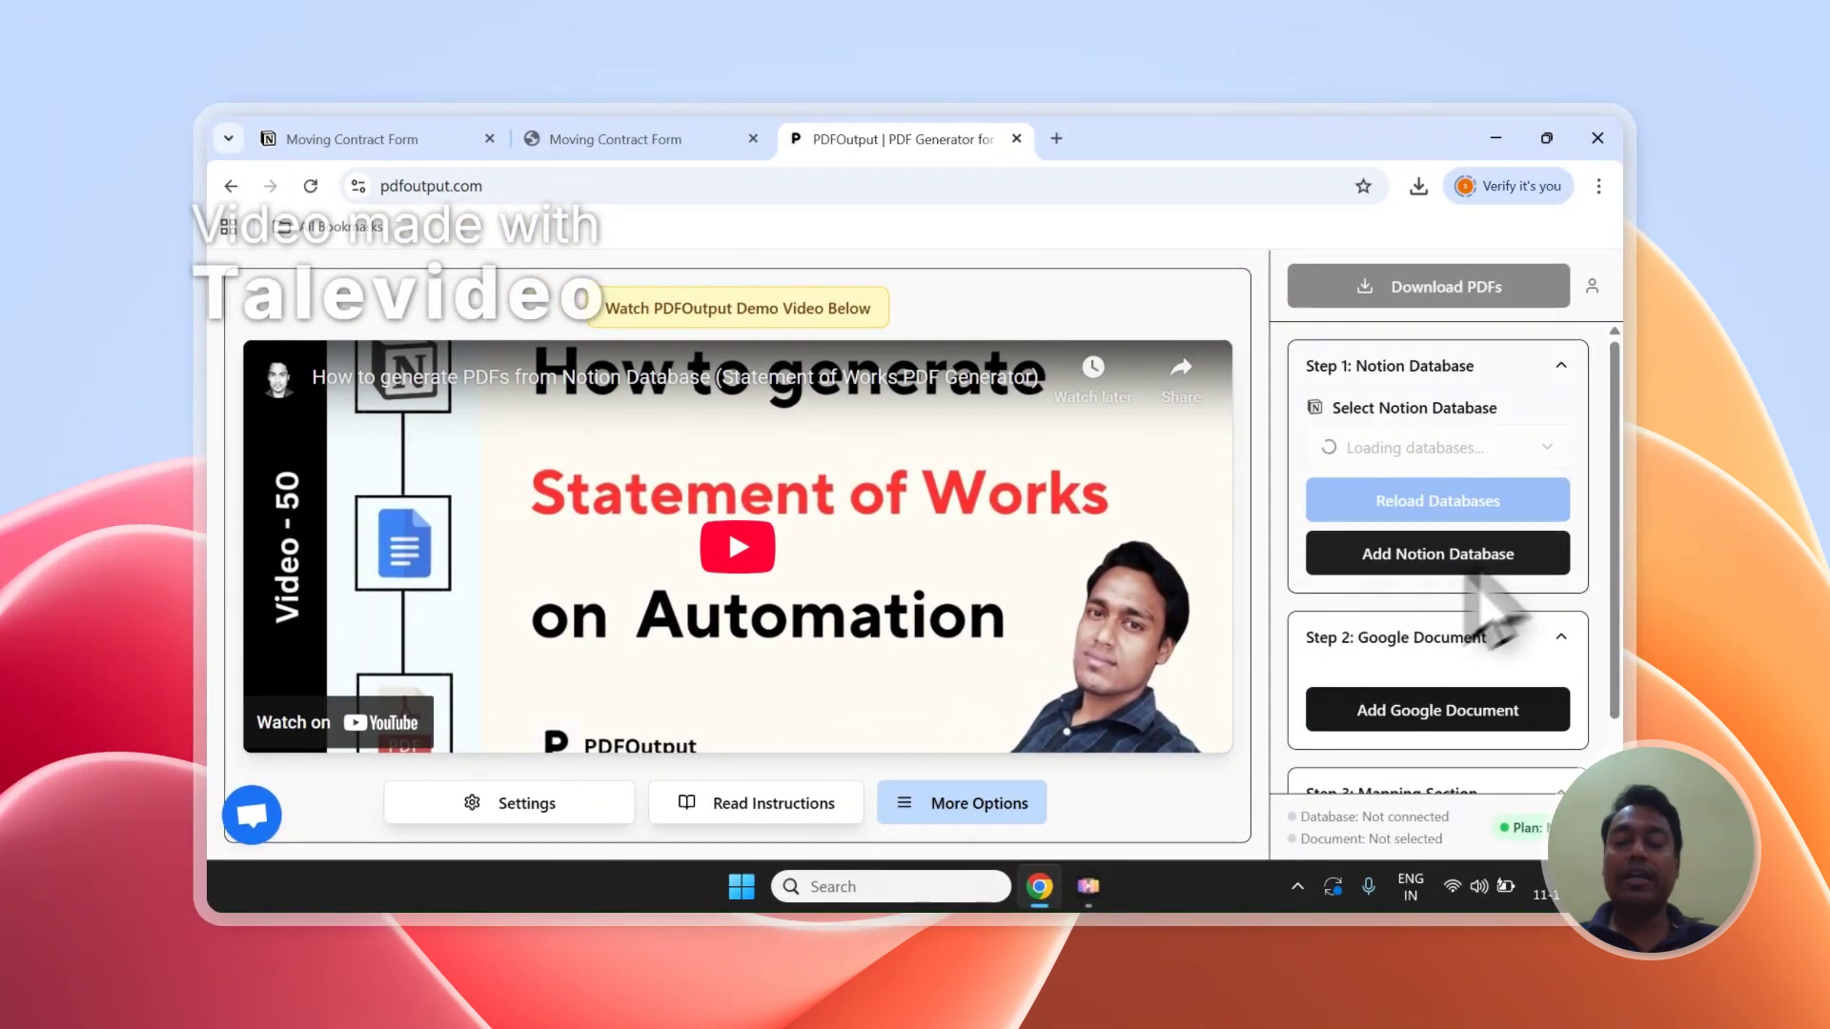
Look over the Moving Contract Form page in Notion and PDFOutput's database, document and mapping sections
click(614, 139)
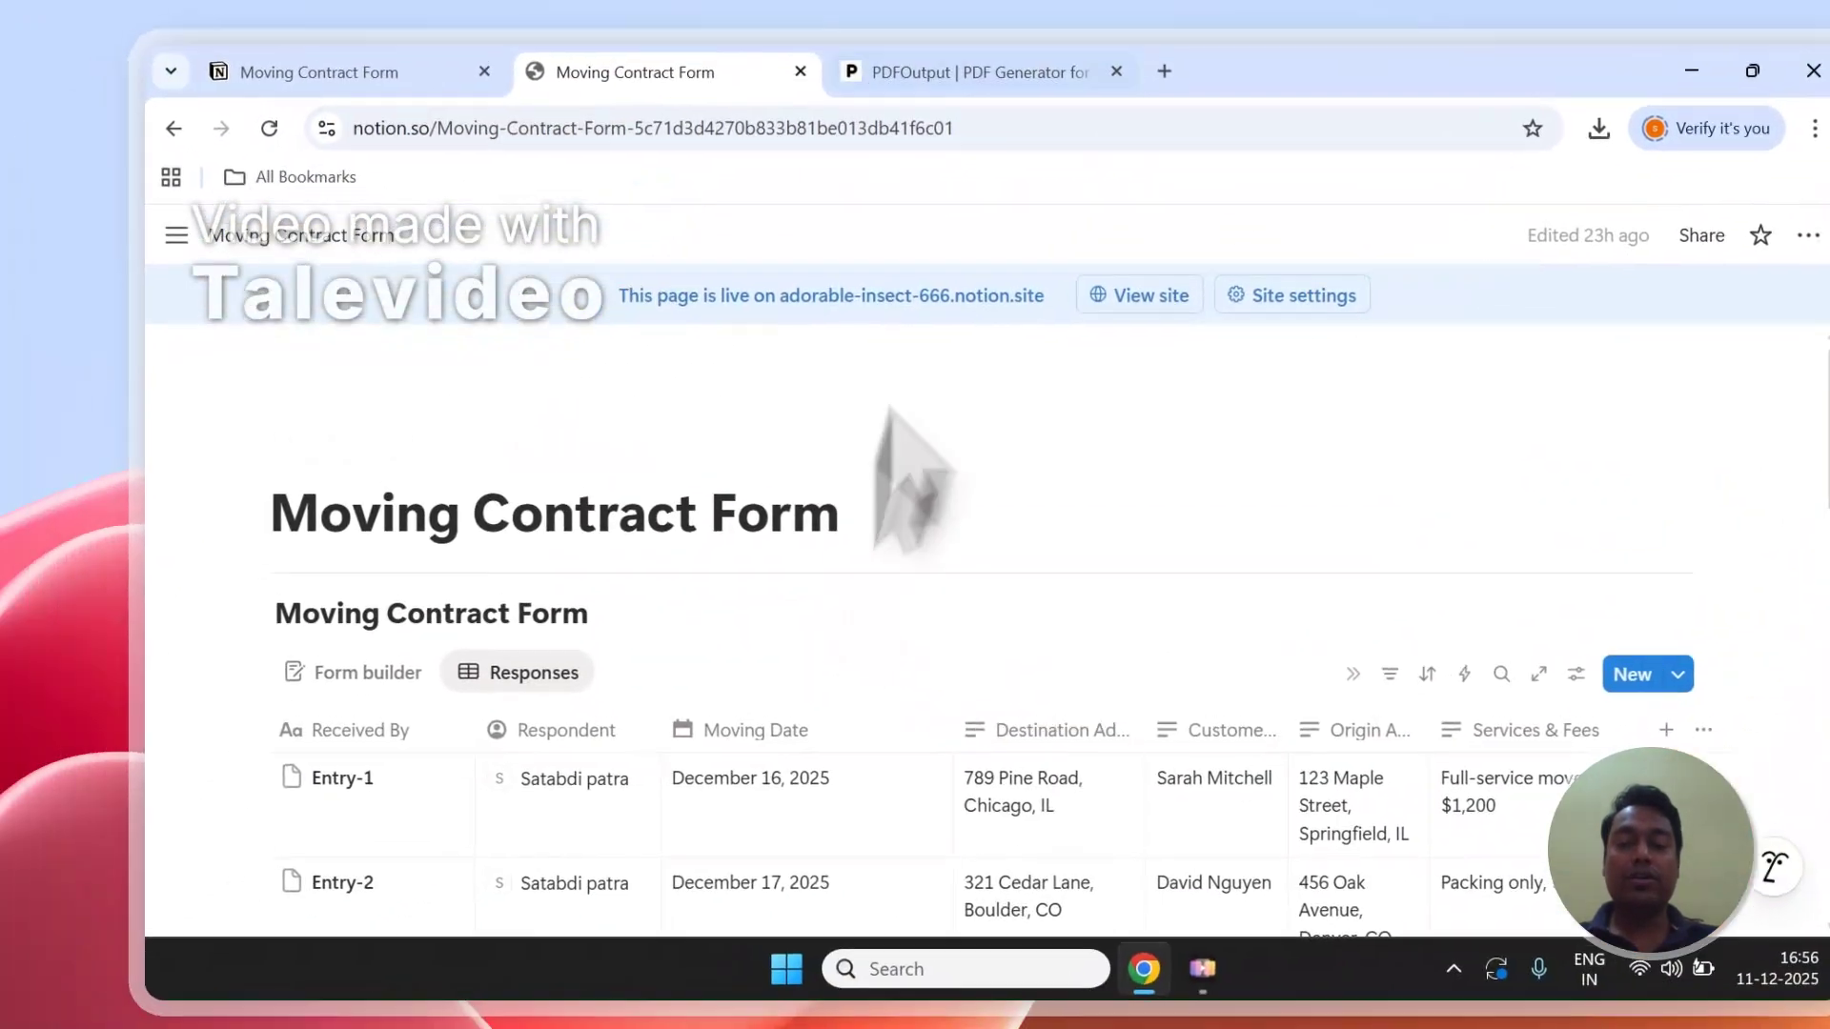
click(972, 71)
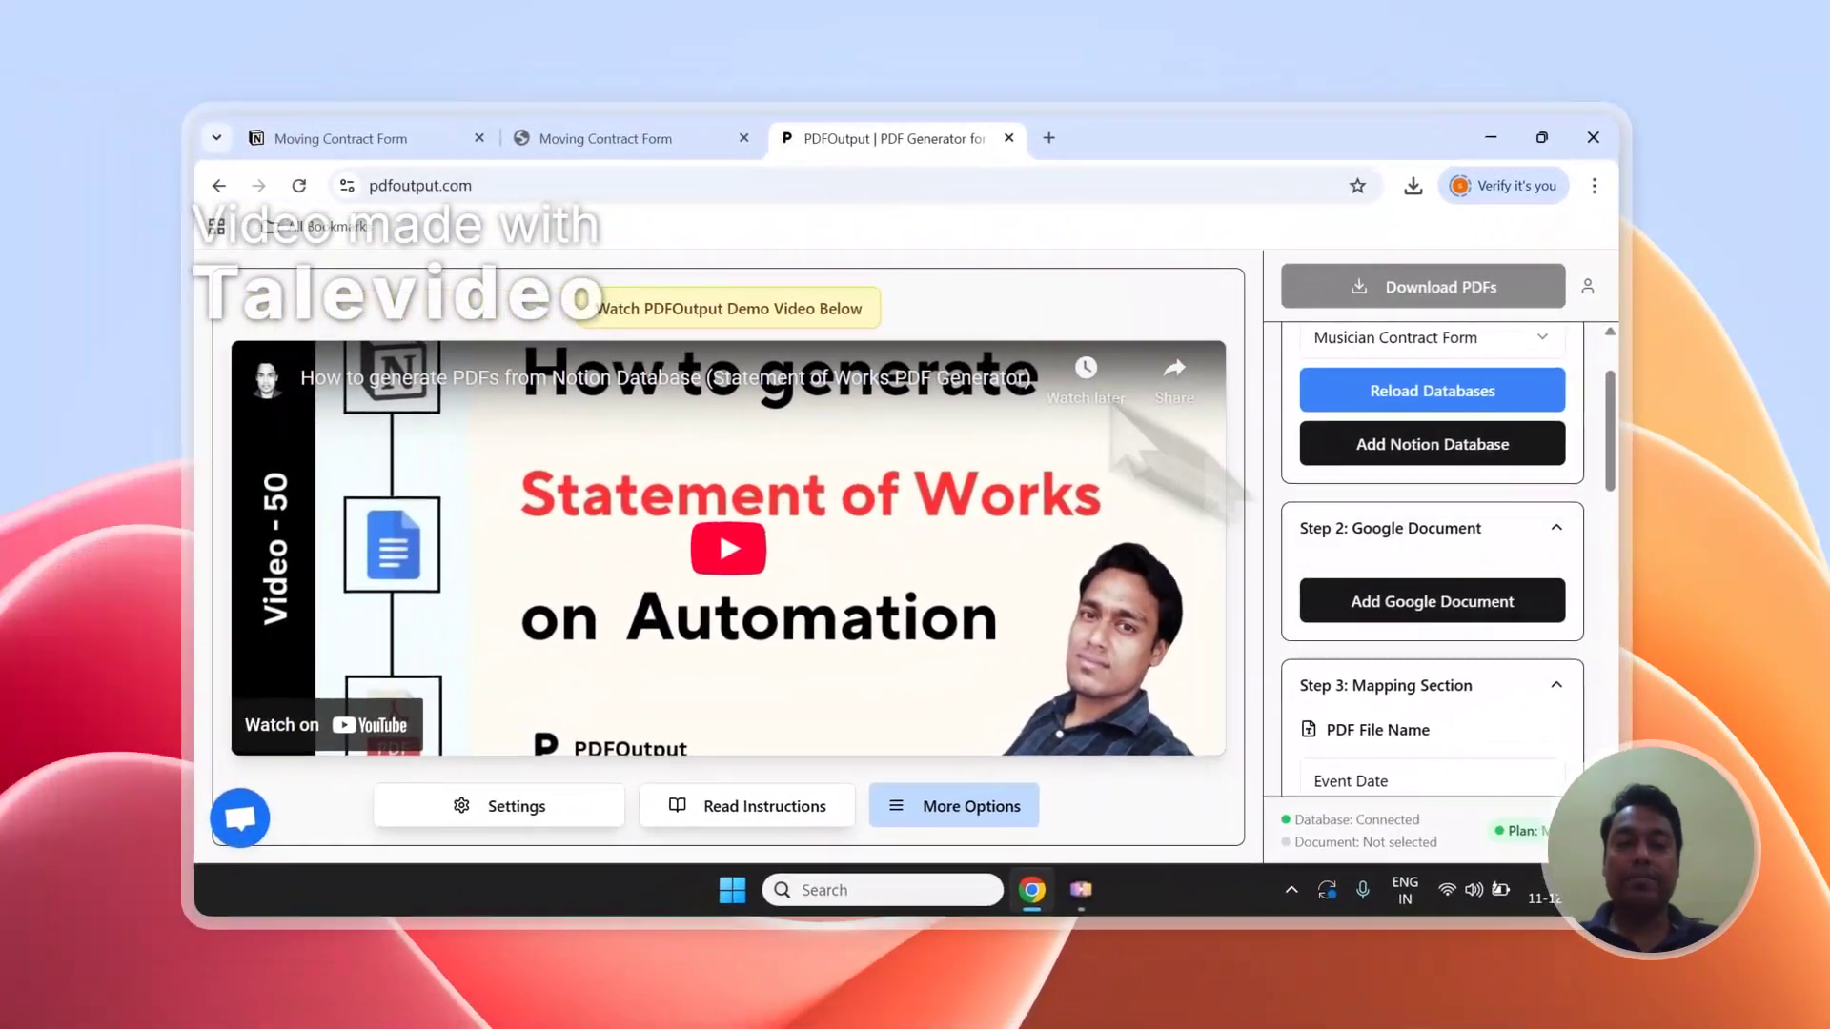
scroll(1430, 591, down, 6)
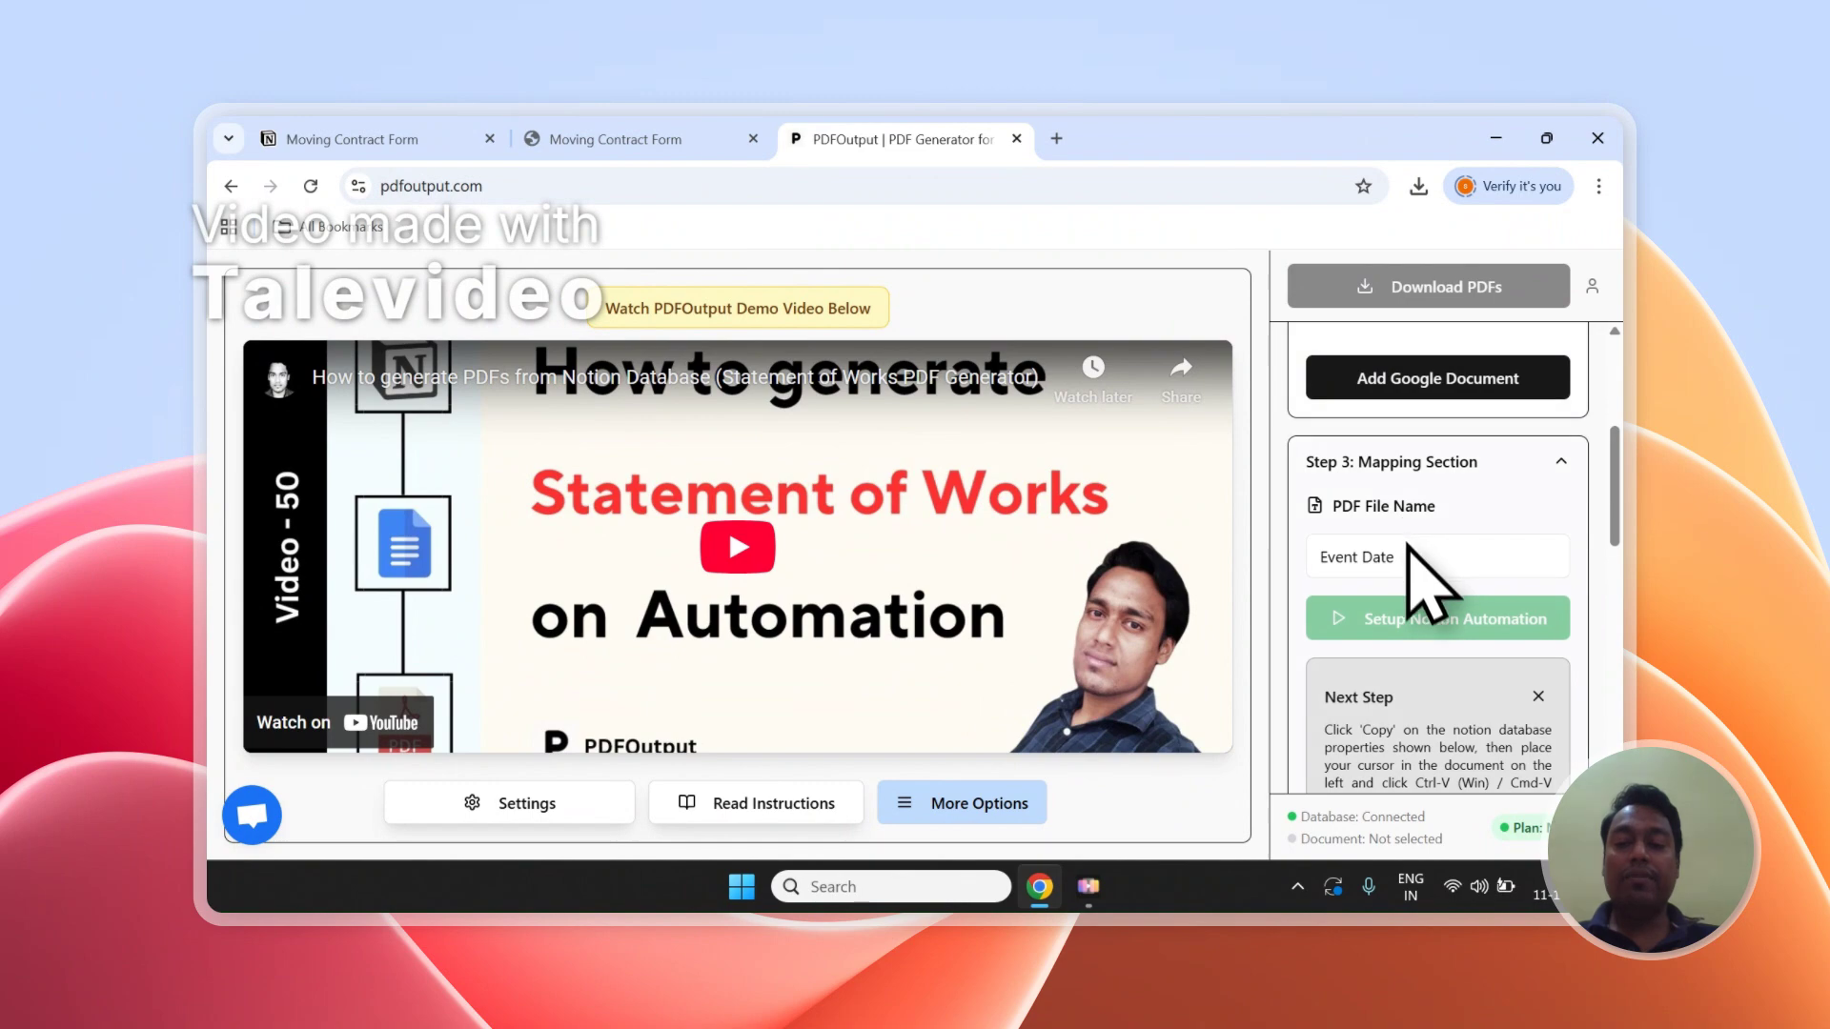
scroll(1441, 536, down, 5)
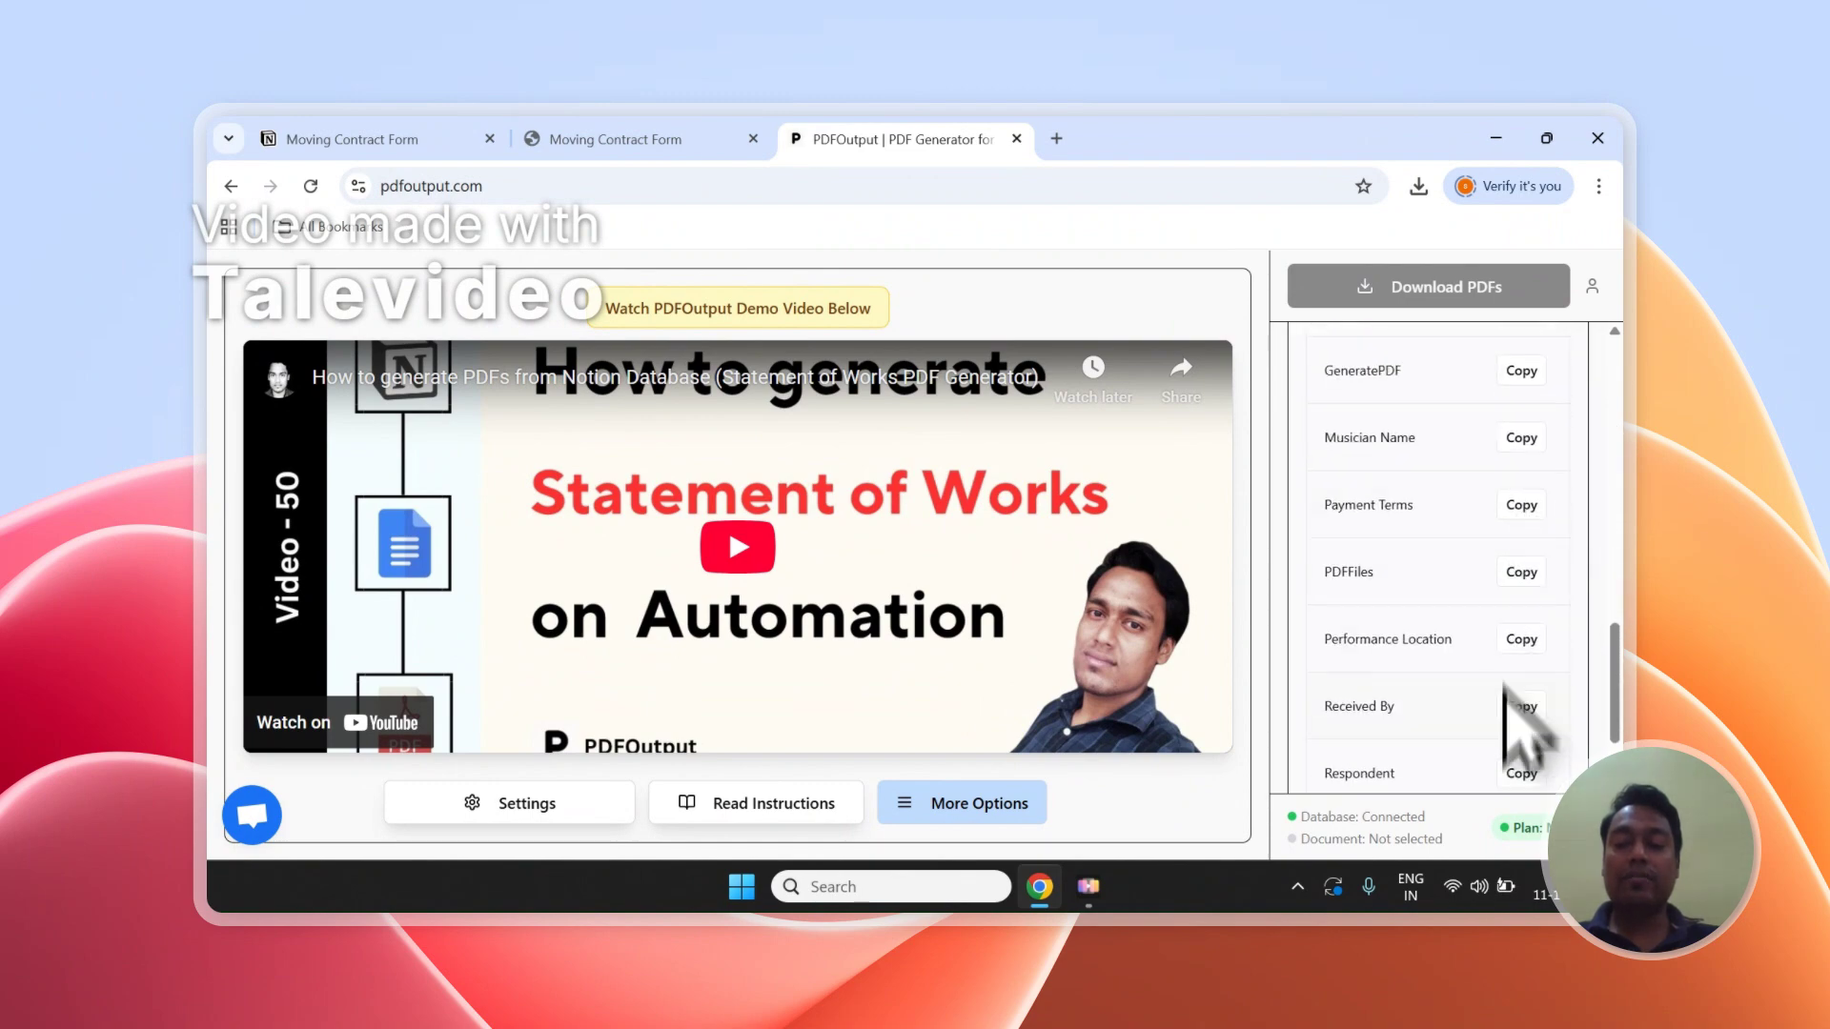
scroll(1506, 682, down, 2)
scroll(1504, 658, up, 2)
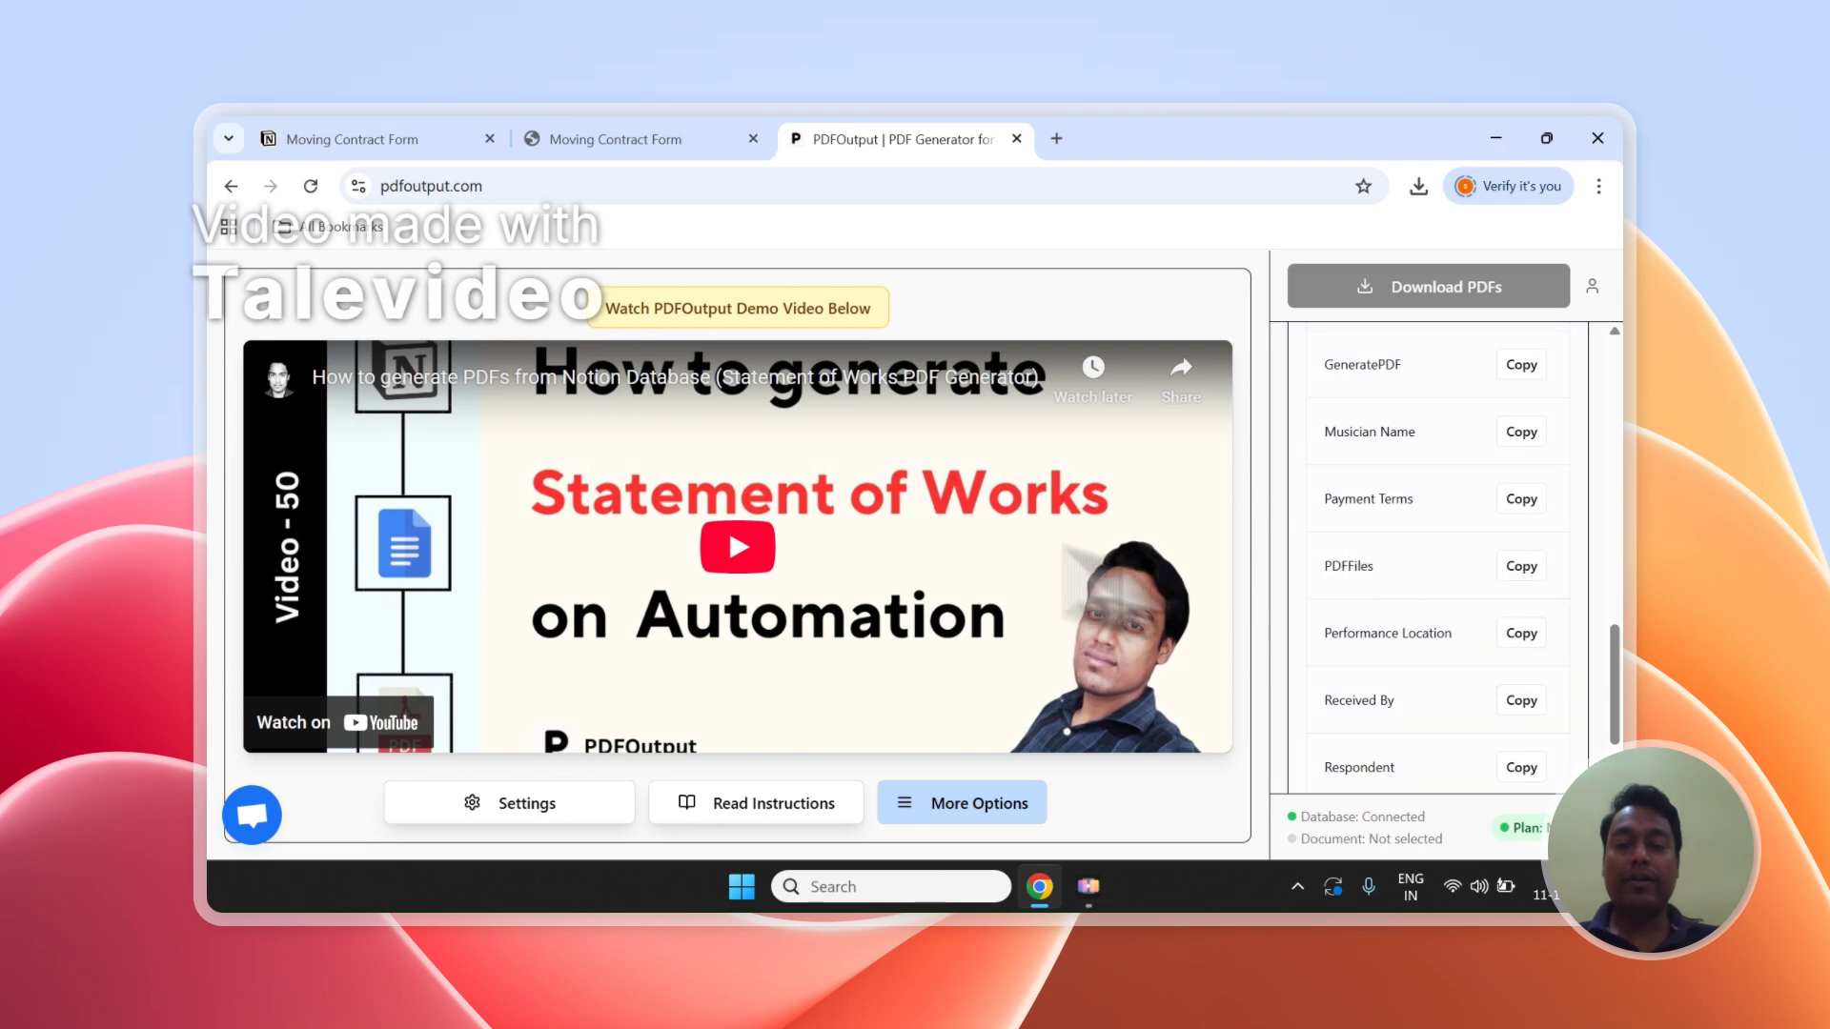
scroll(1370, 607, up, 10)
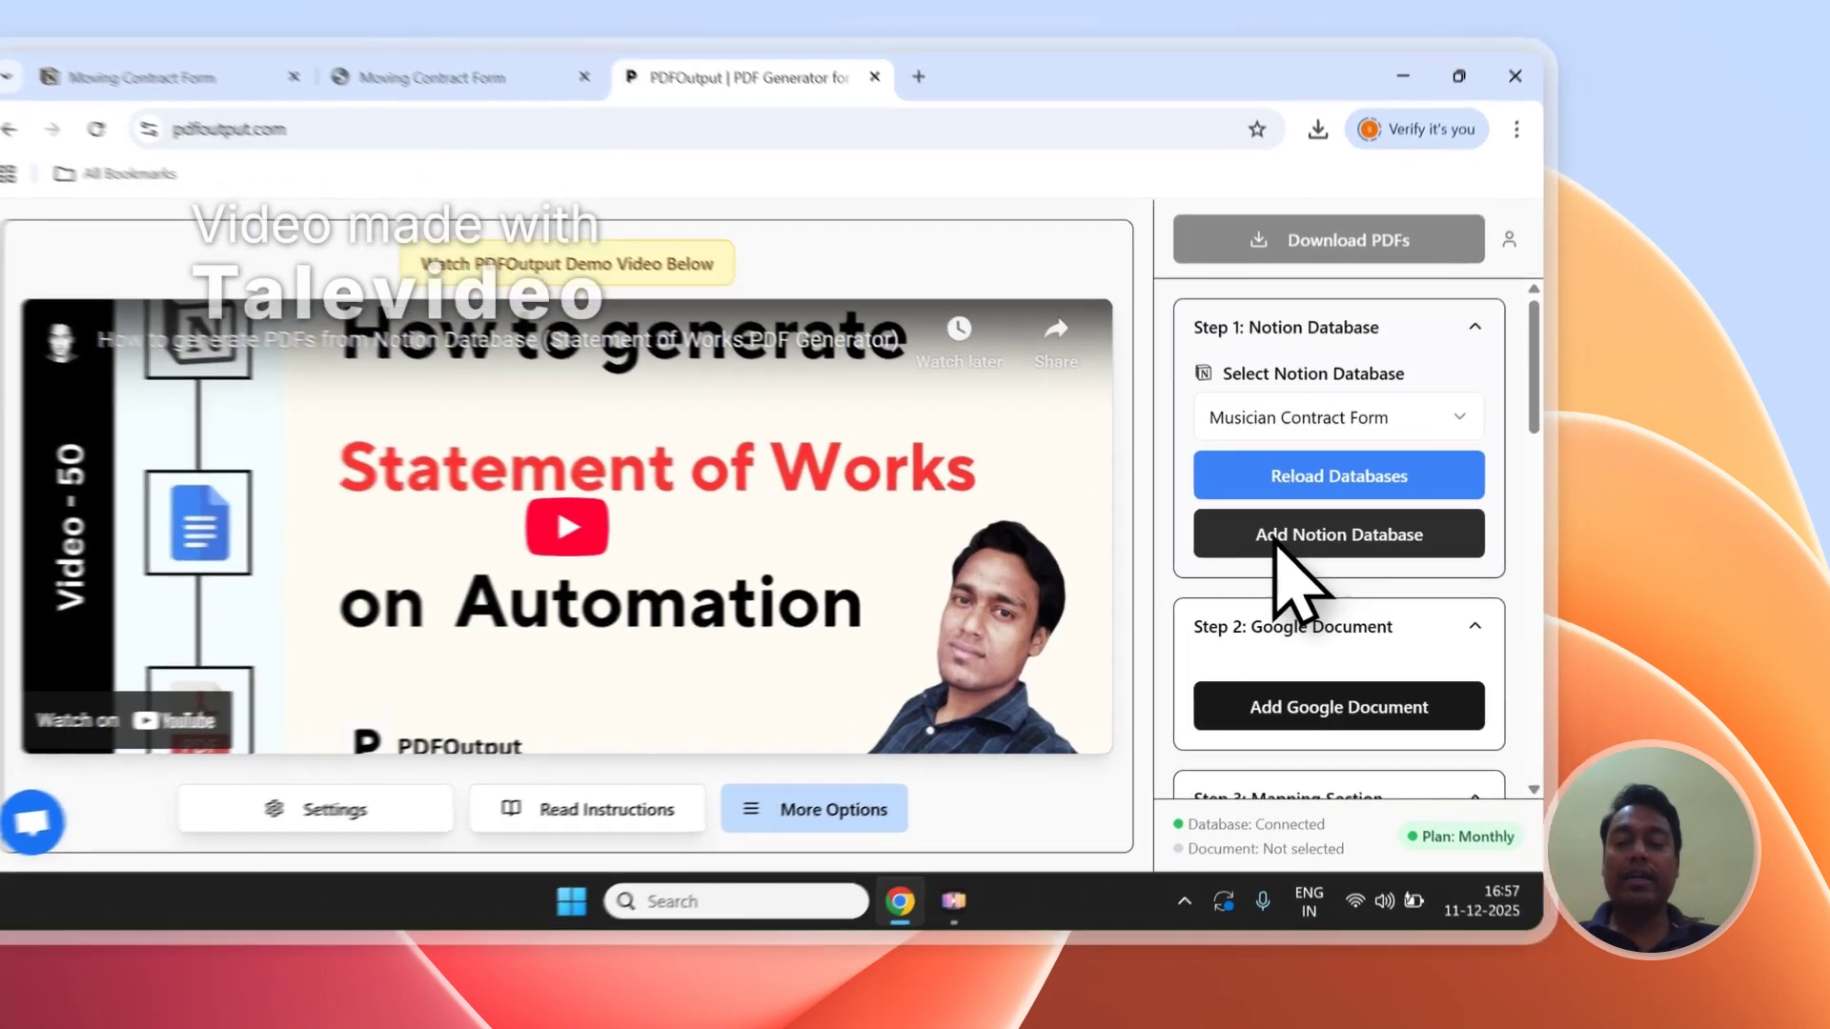
Start adding a Notion database in PDFOutput and copy the Moving Contract Form page title from Notion
click(1379, 563)
click(729, 129)
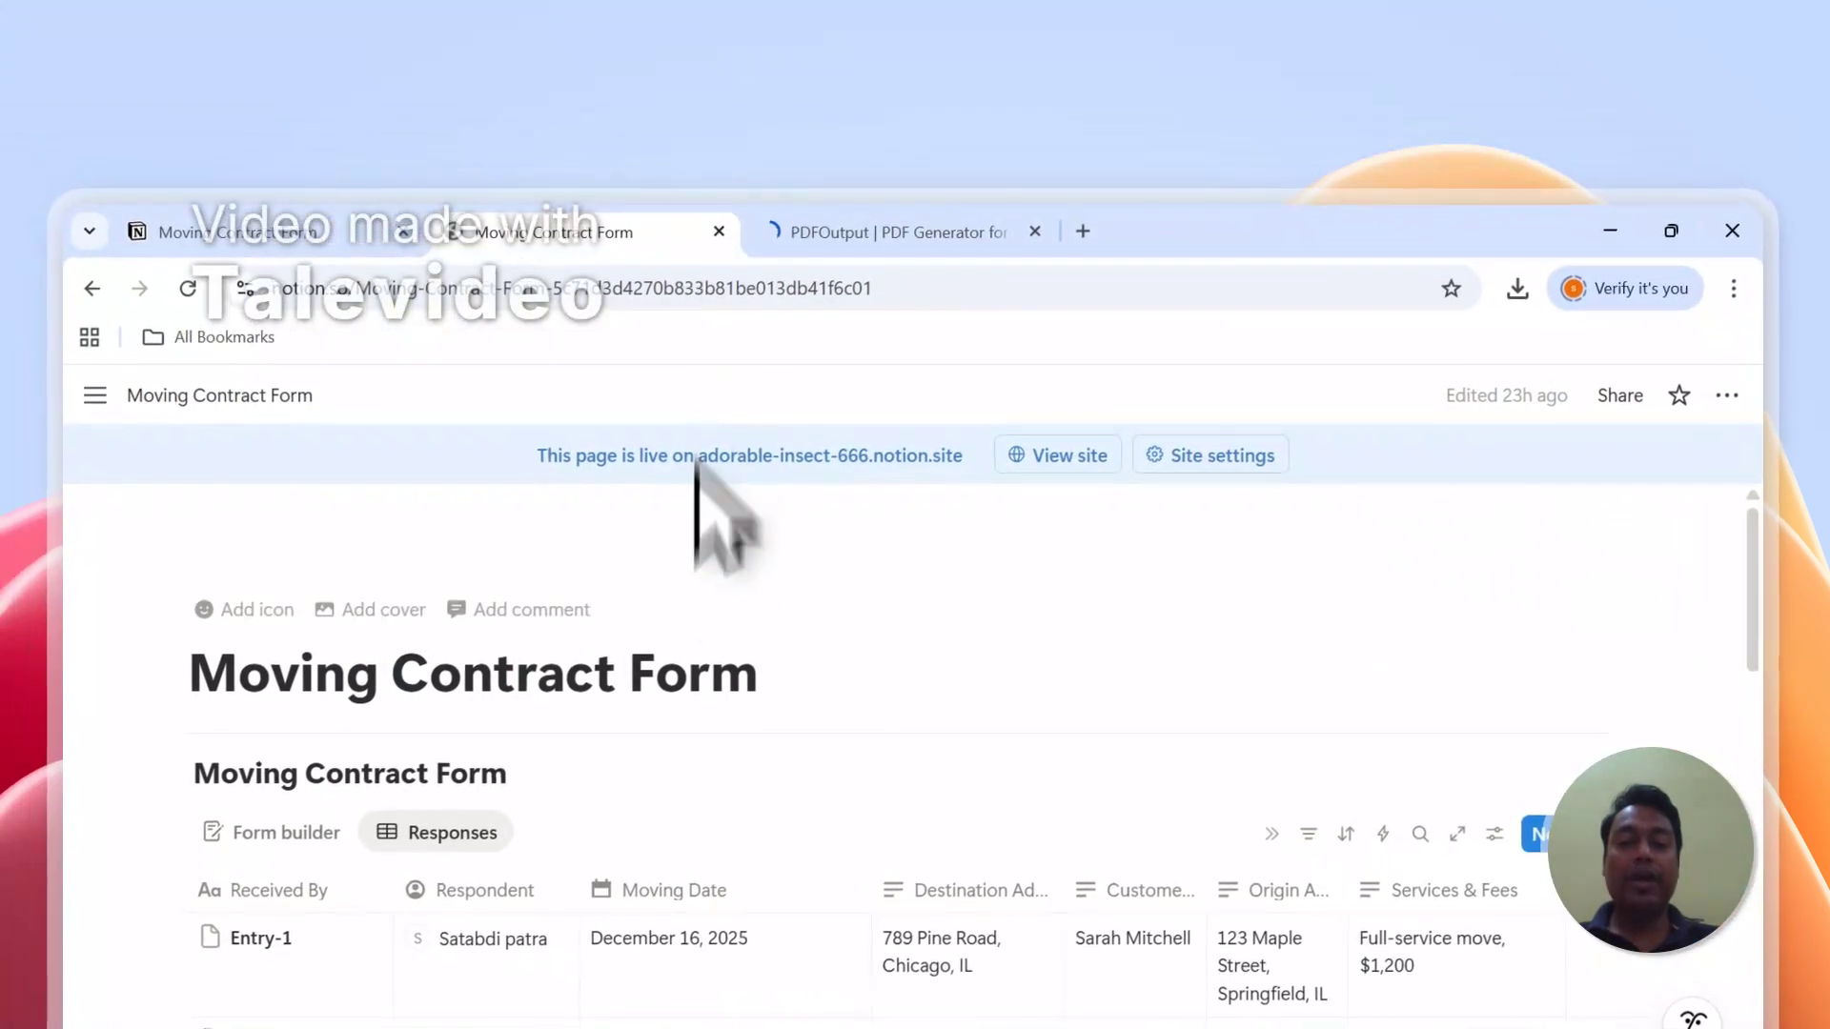
drag(762, 676, 225, 684)
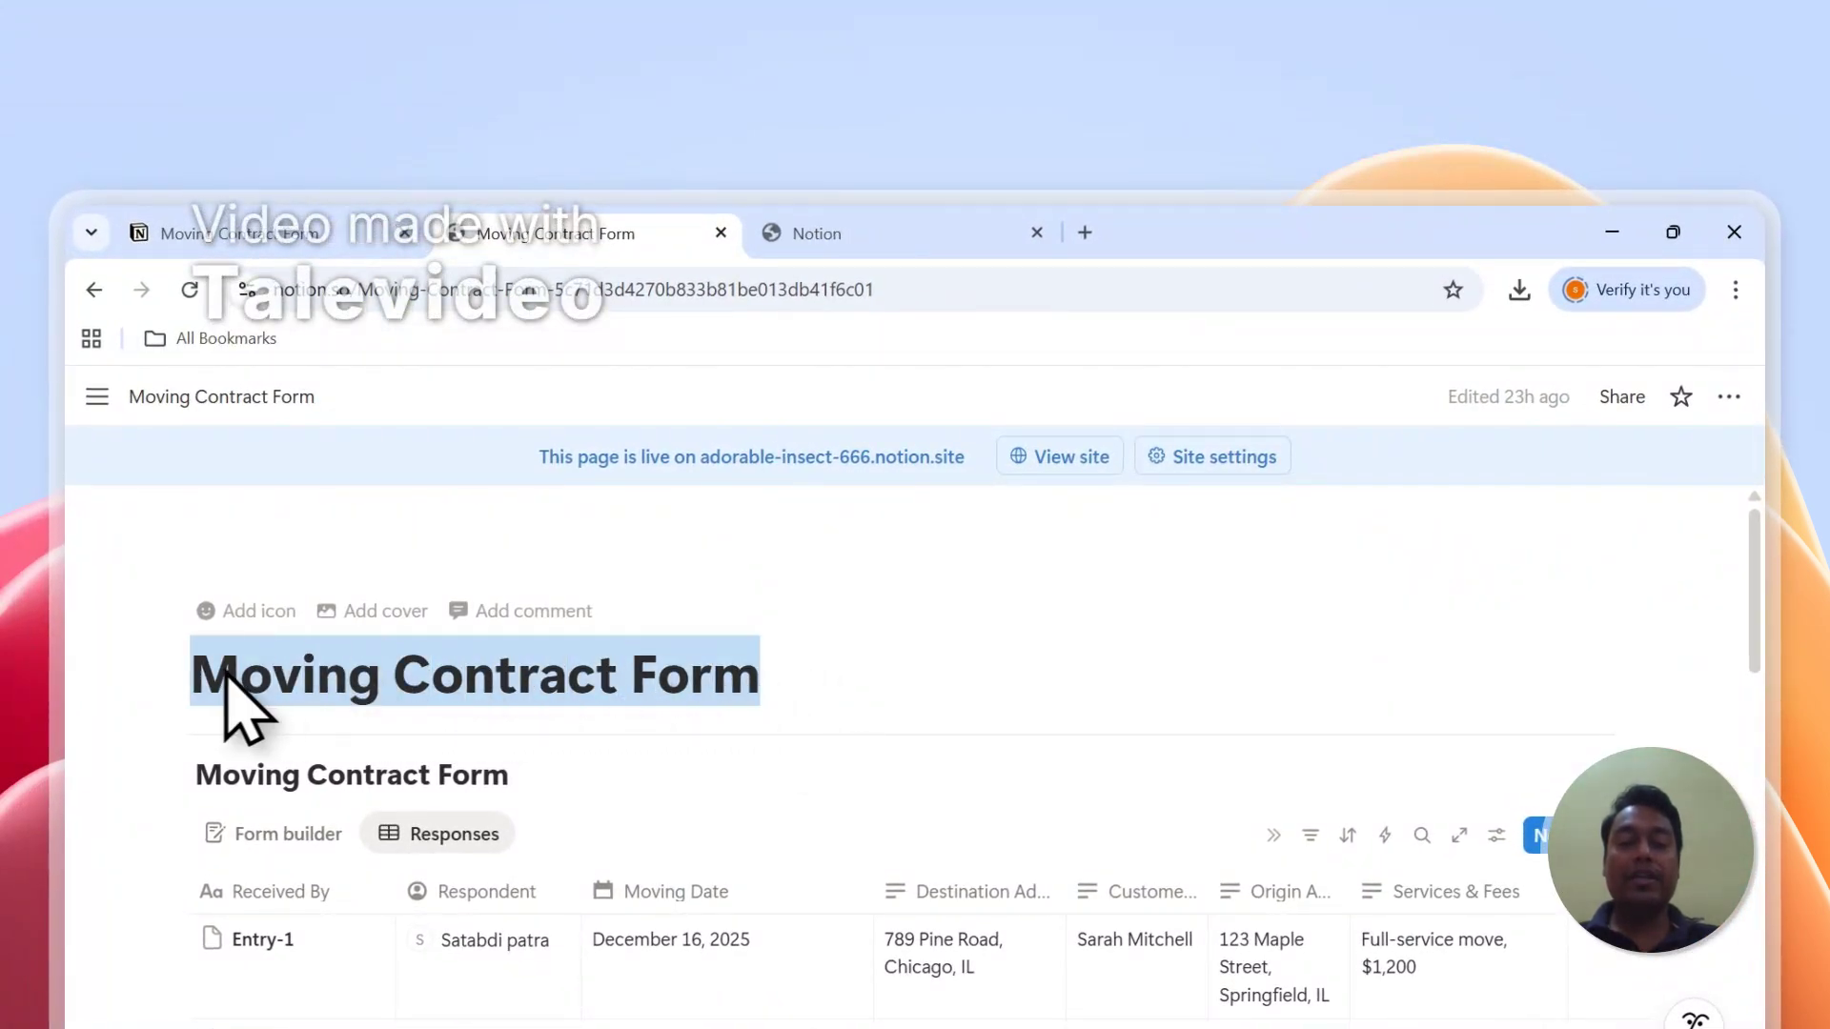
right_click(222, 671)
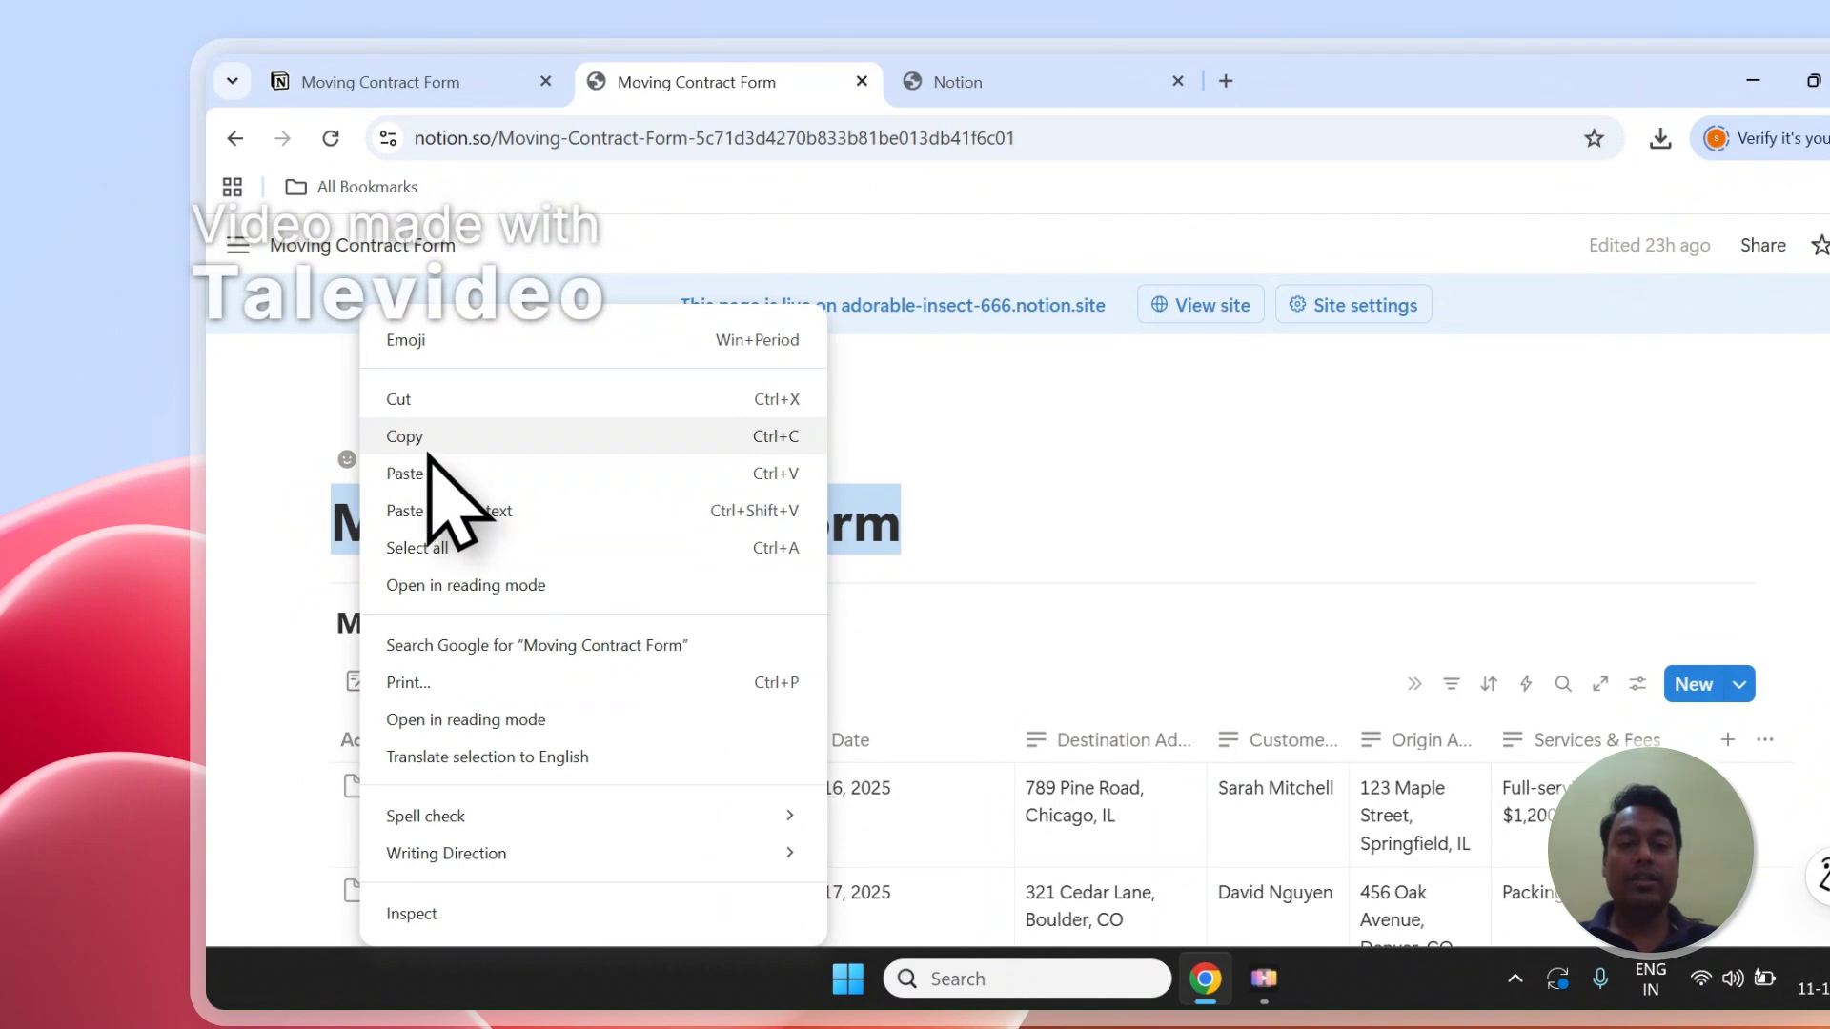
click(429, 445)
Open the page selection for PDFOutput's Notion access, search for the copied title and select the top-level Moving Contract Form page
click(1011, 84)
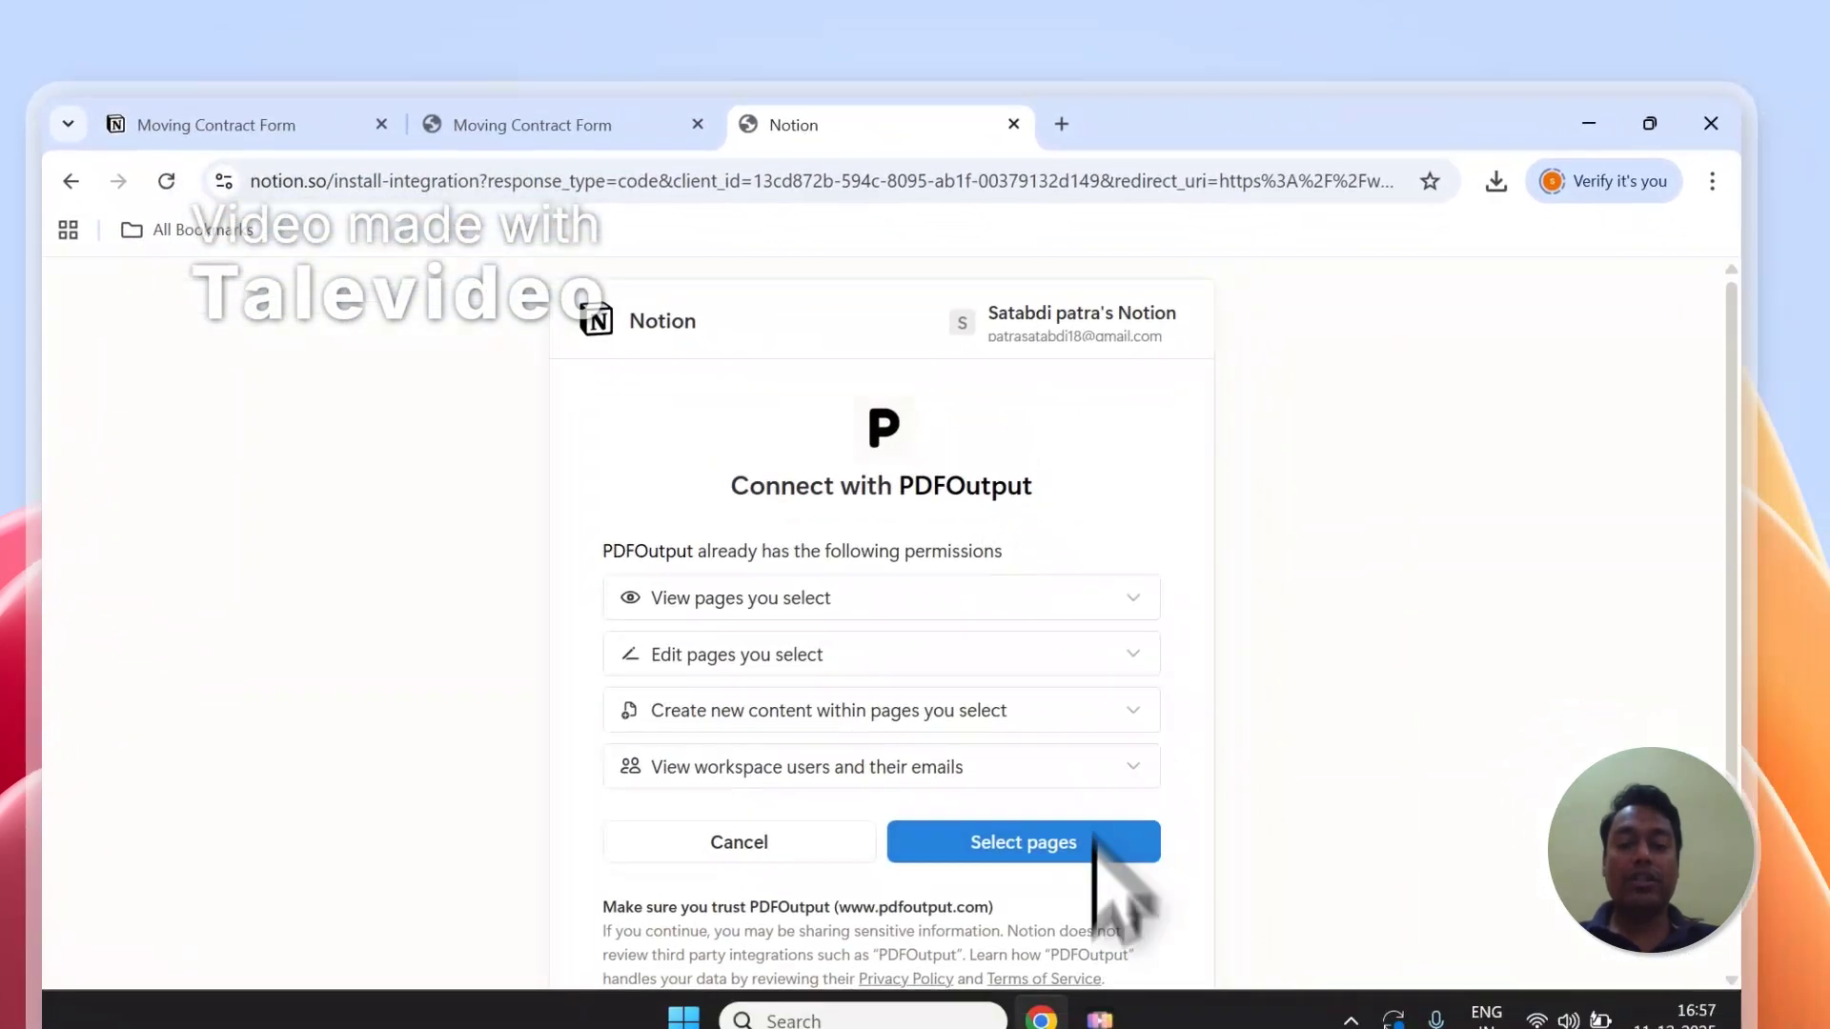
click(1009, 852)
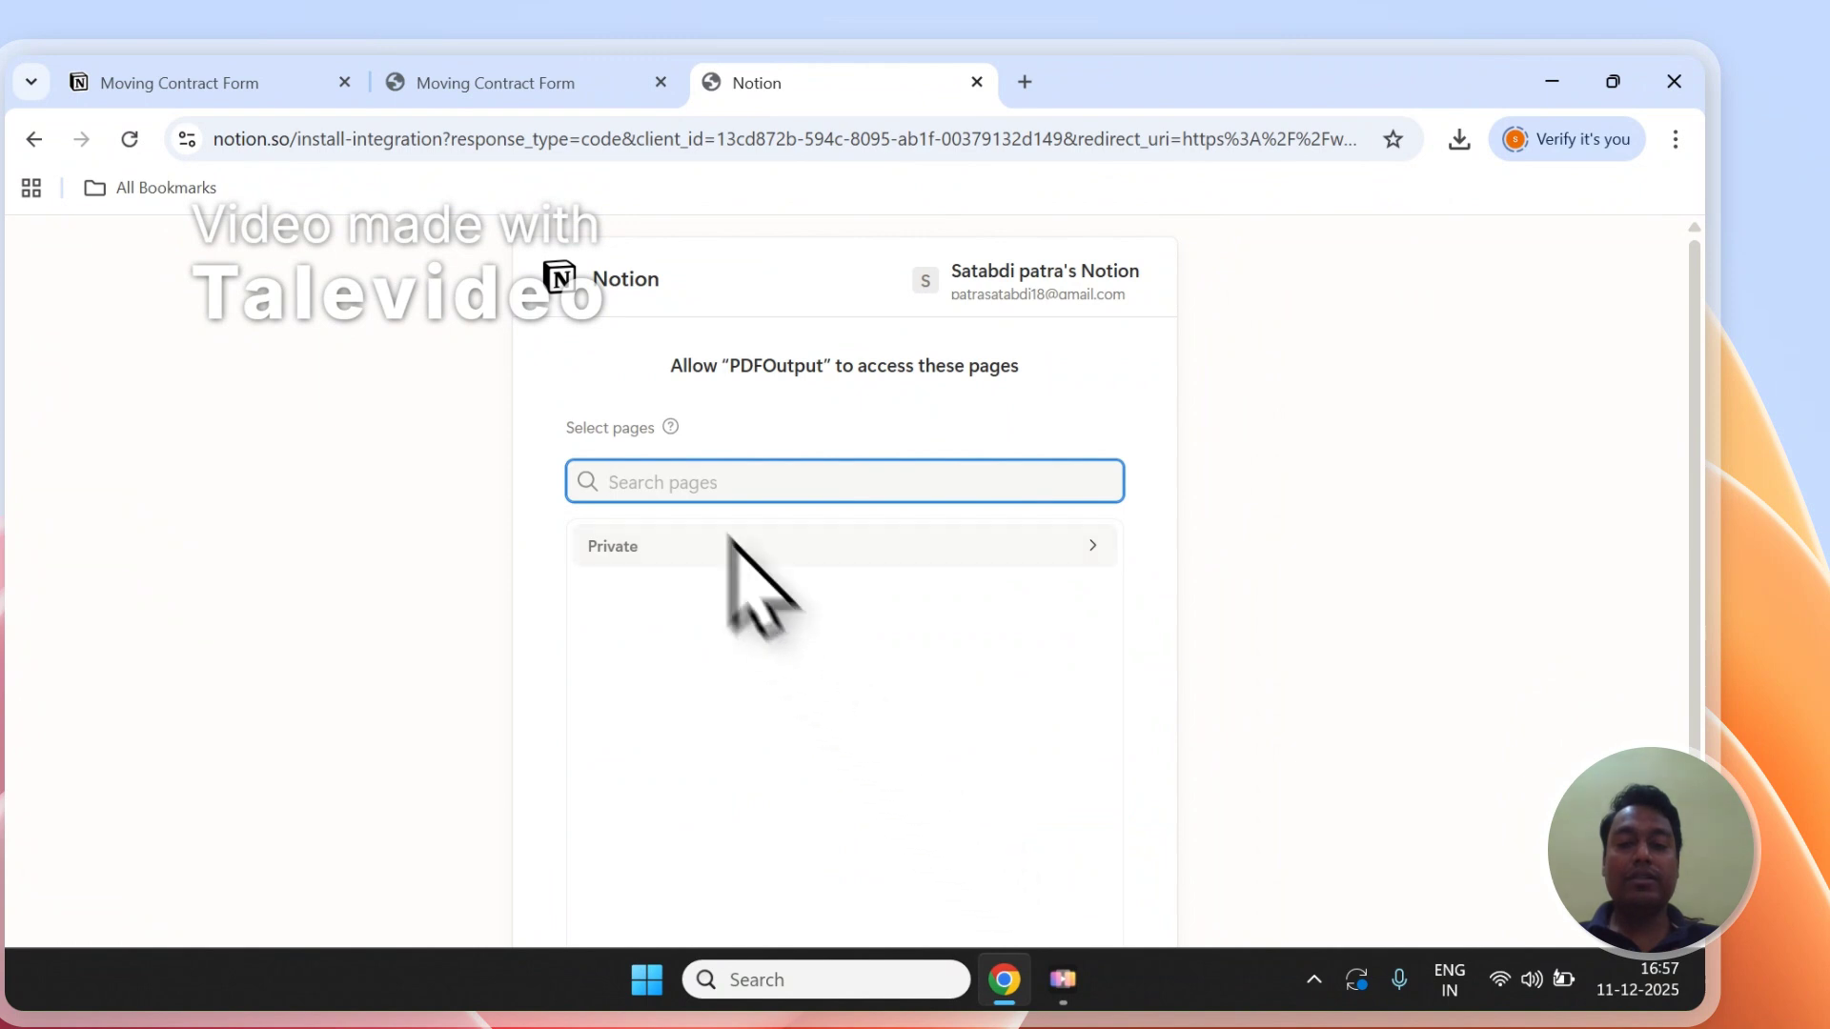
right_click(664, 485)
click(710, 646)
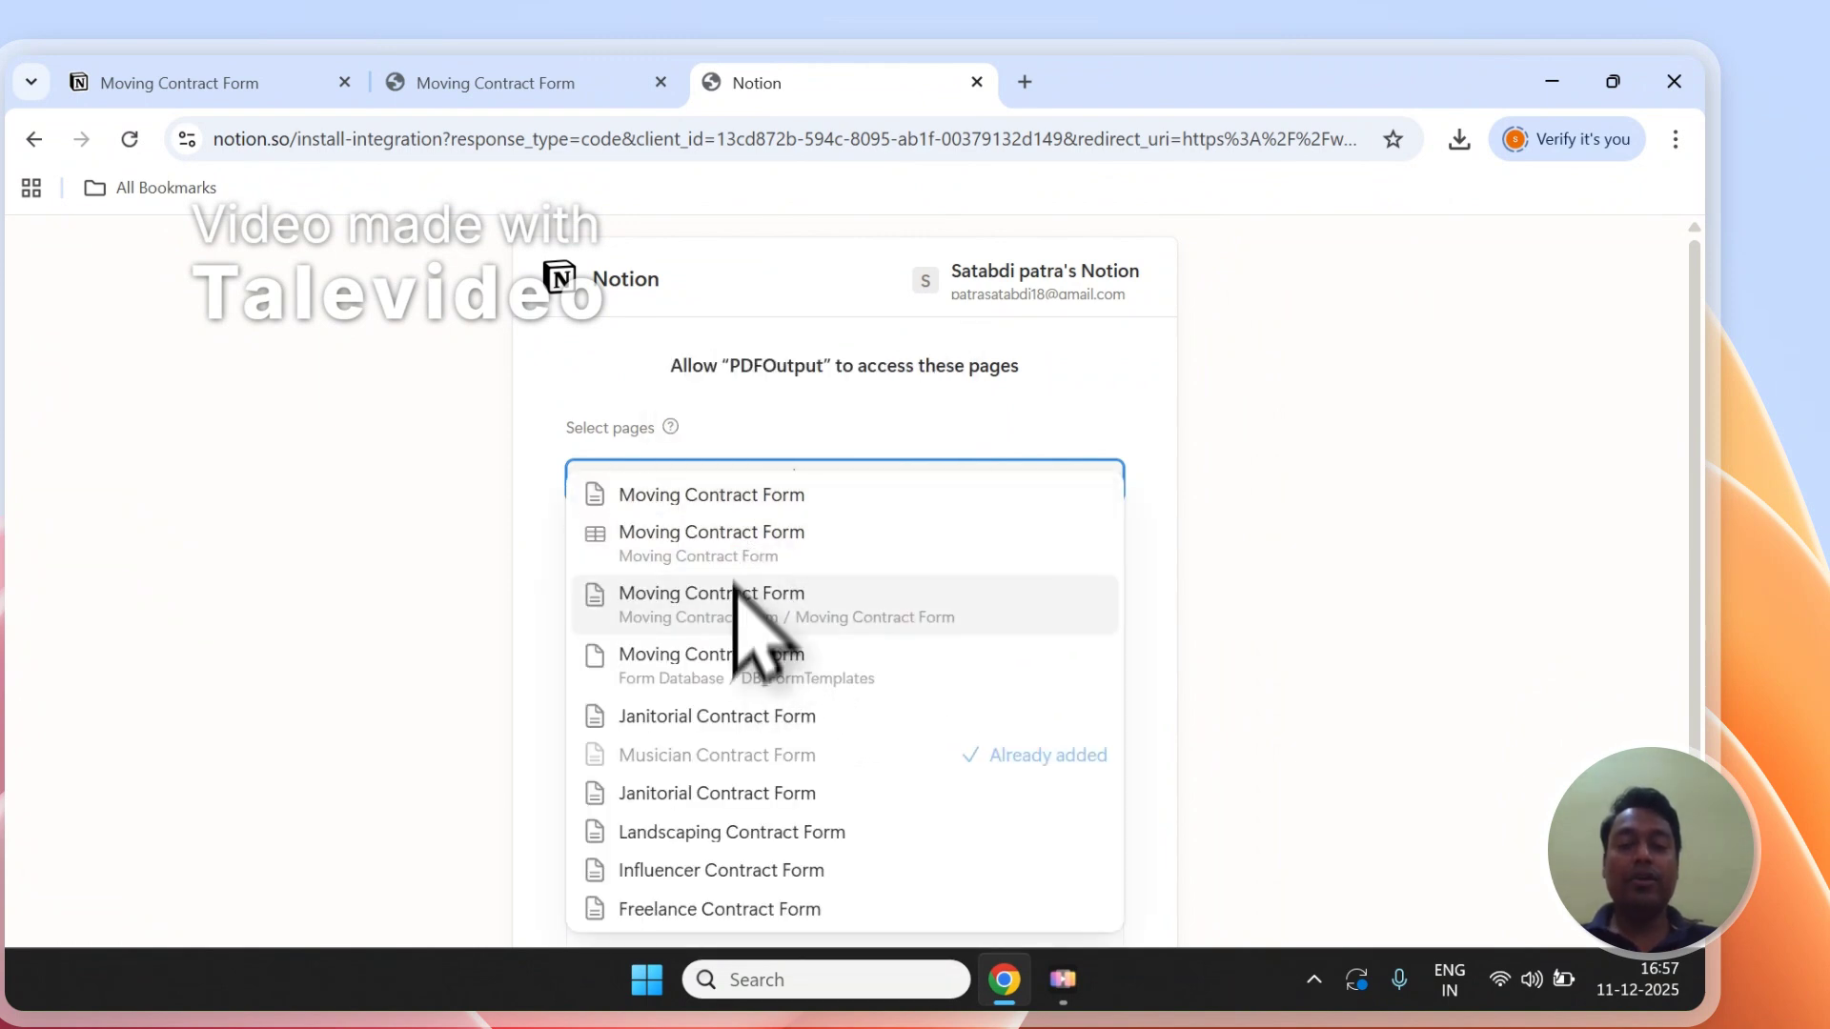
click(700, 496)
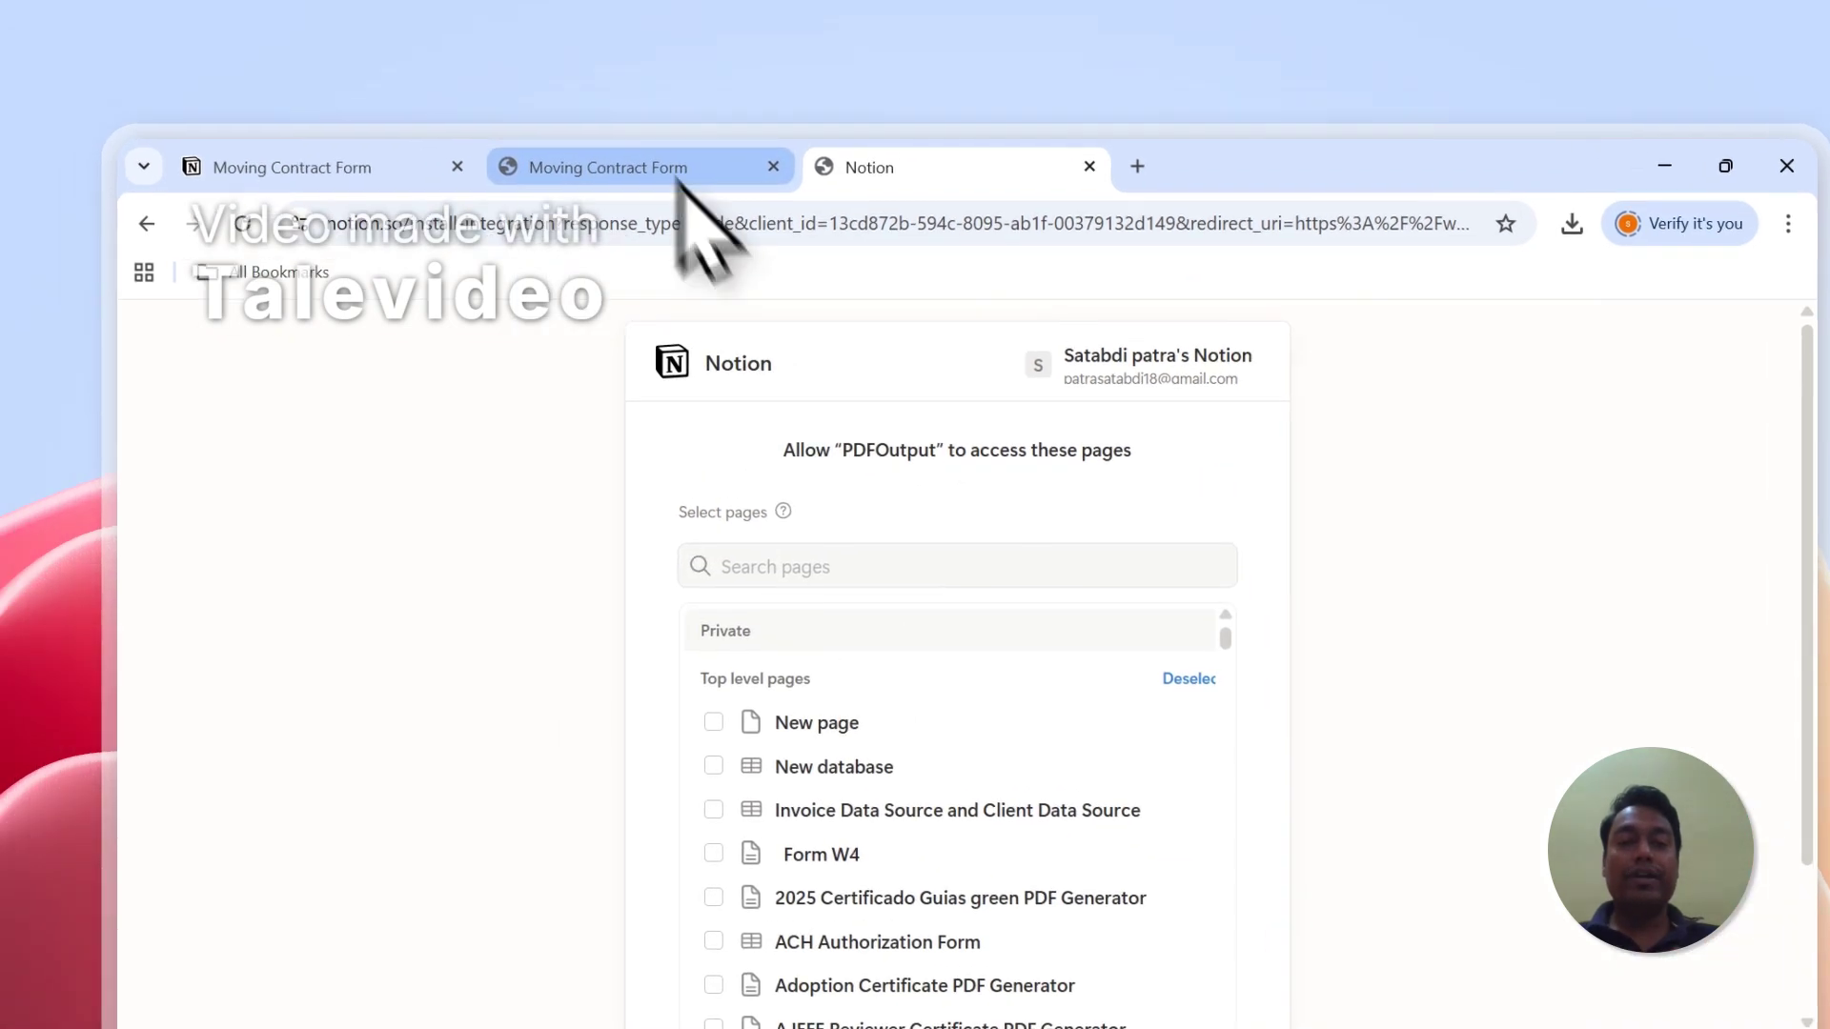
Check the Moving Contract Form title in Notion and examine the list of top-level pages offered for PDFOutput access
click(534, 83)
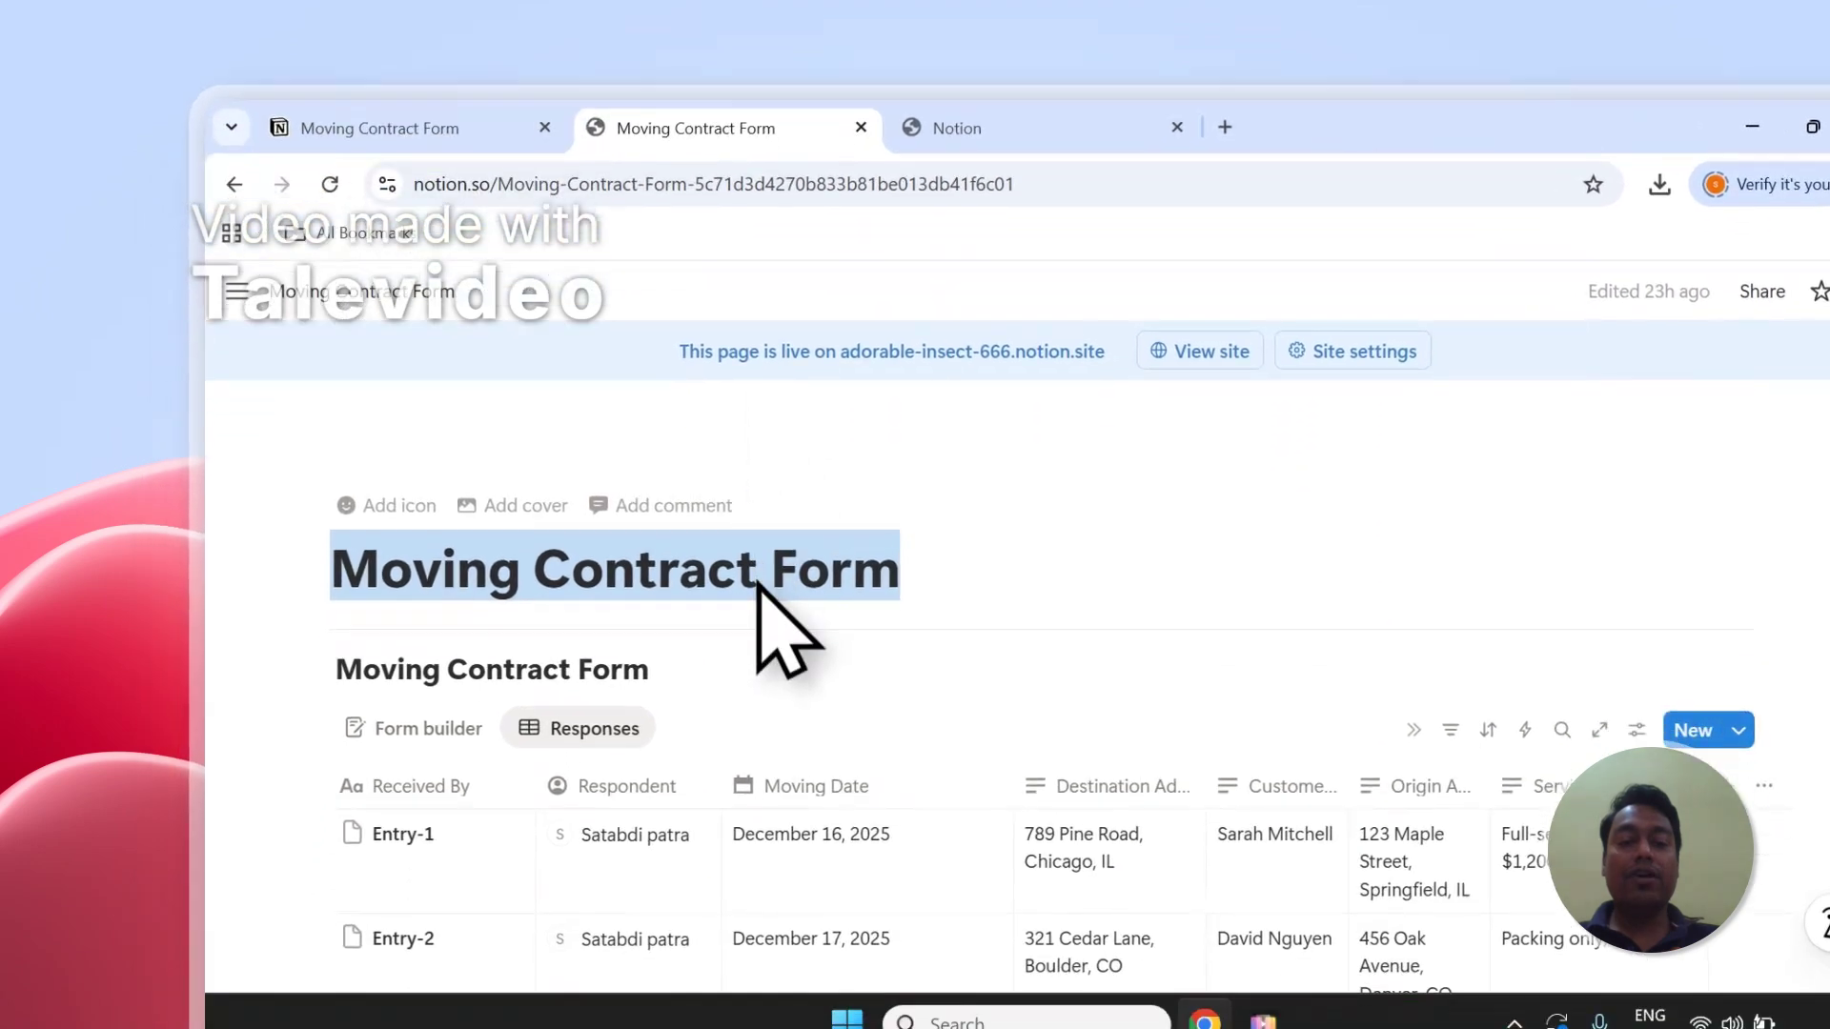
click(957, 128)
click(816, 633)
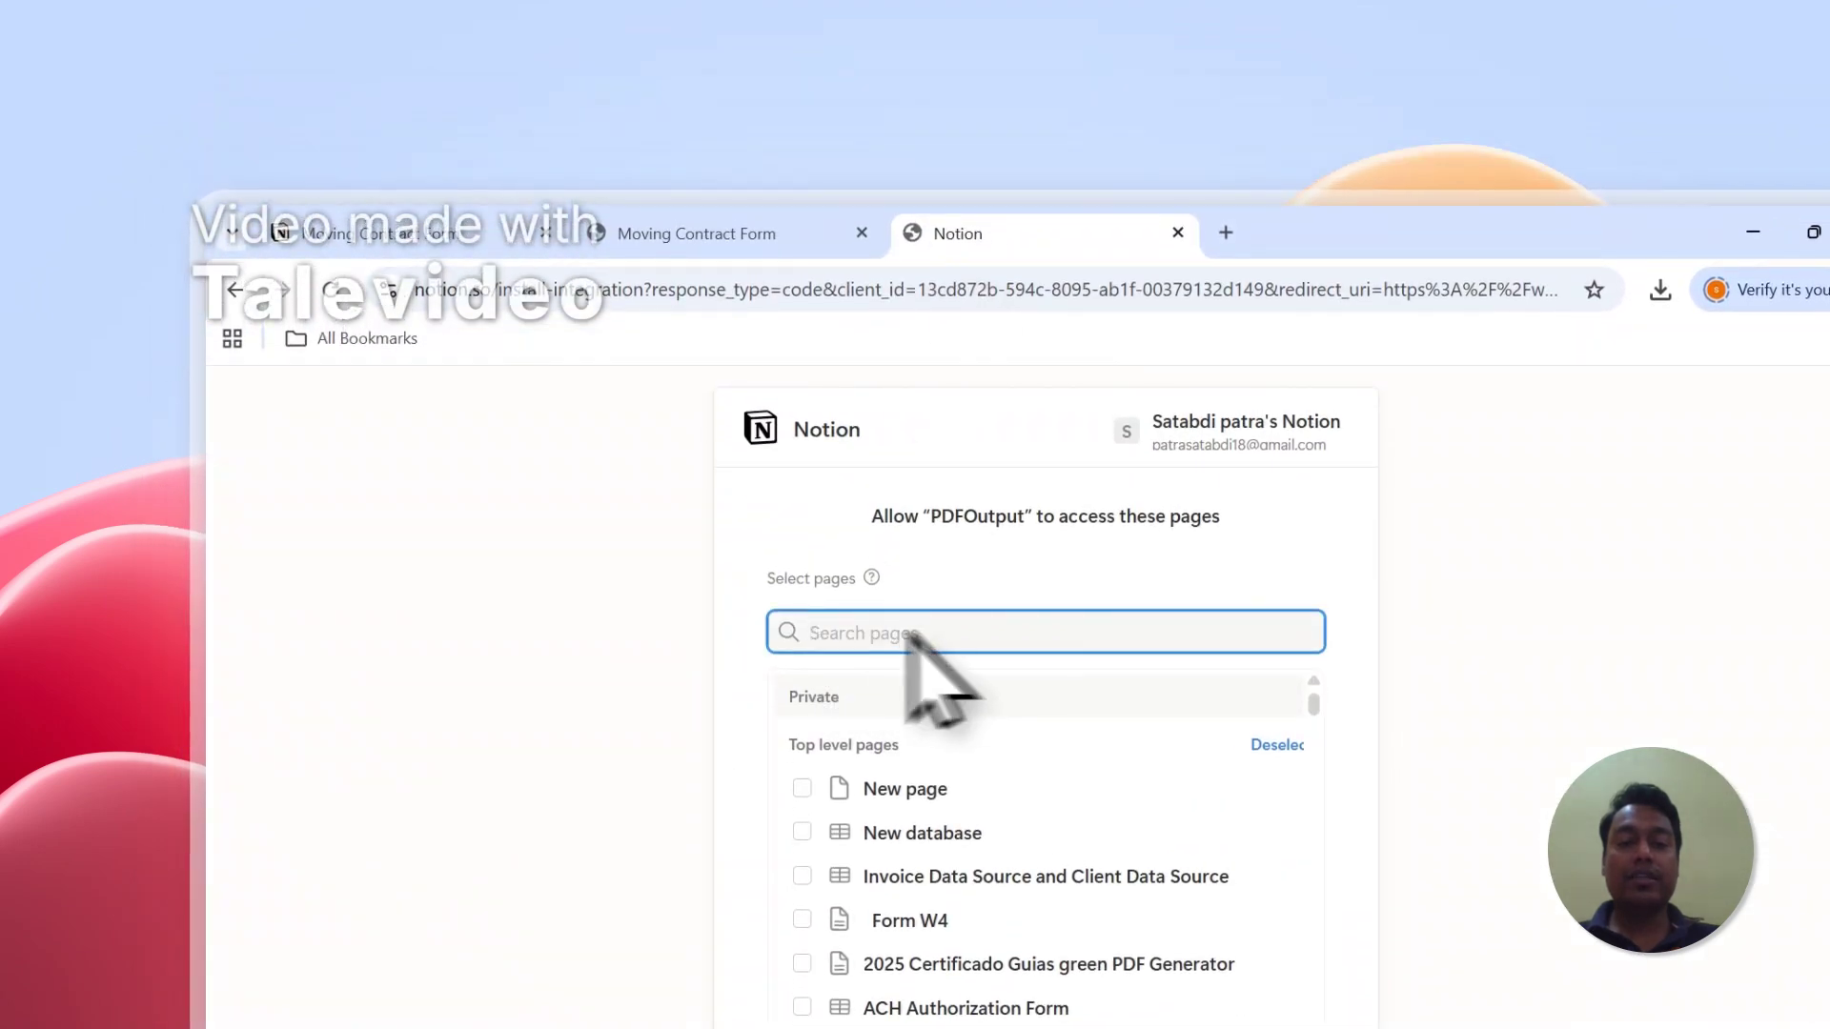
scroll(915, 667, down, 2)
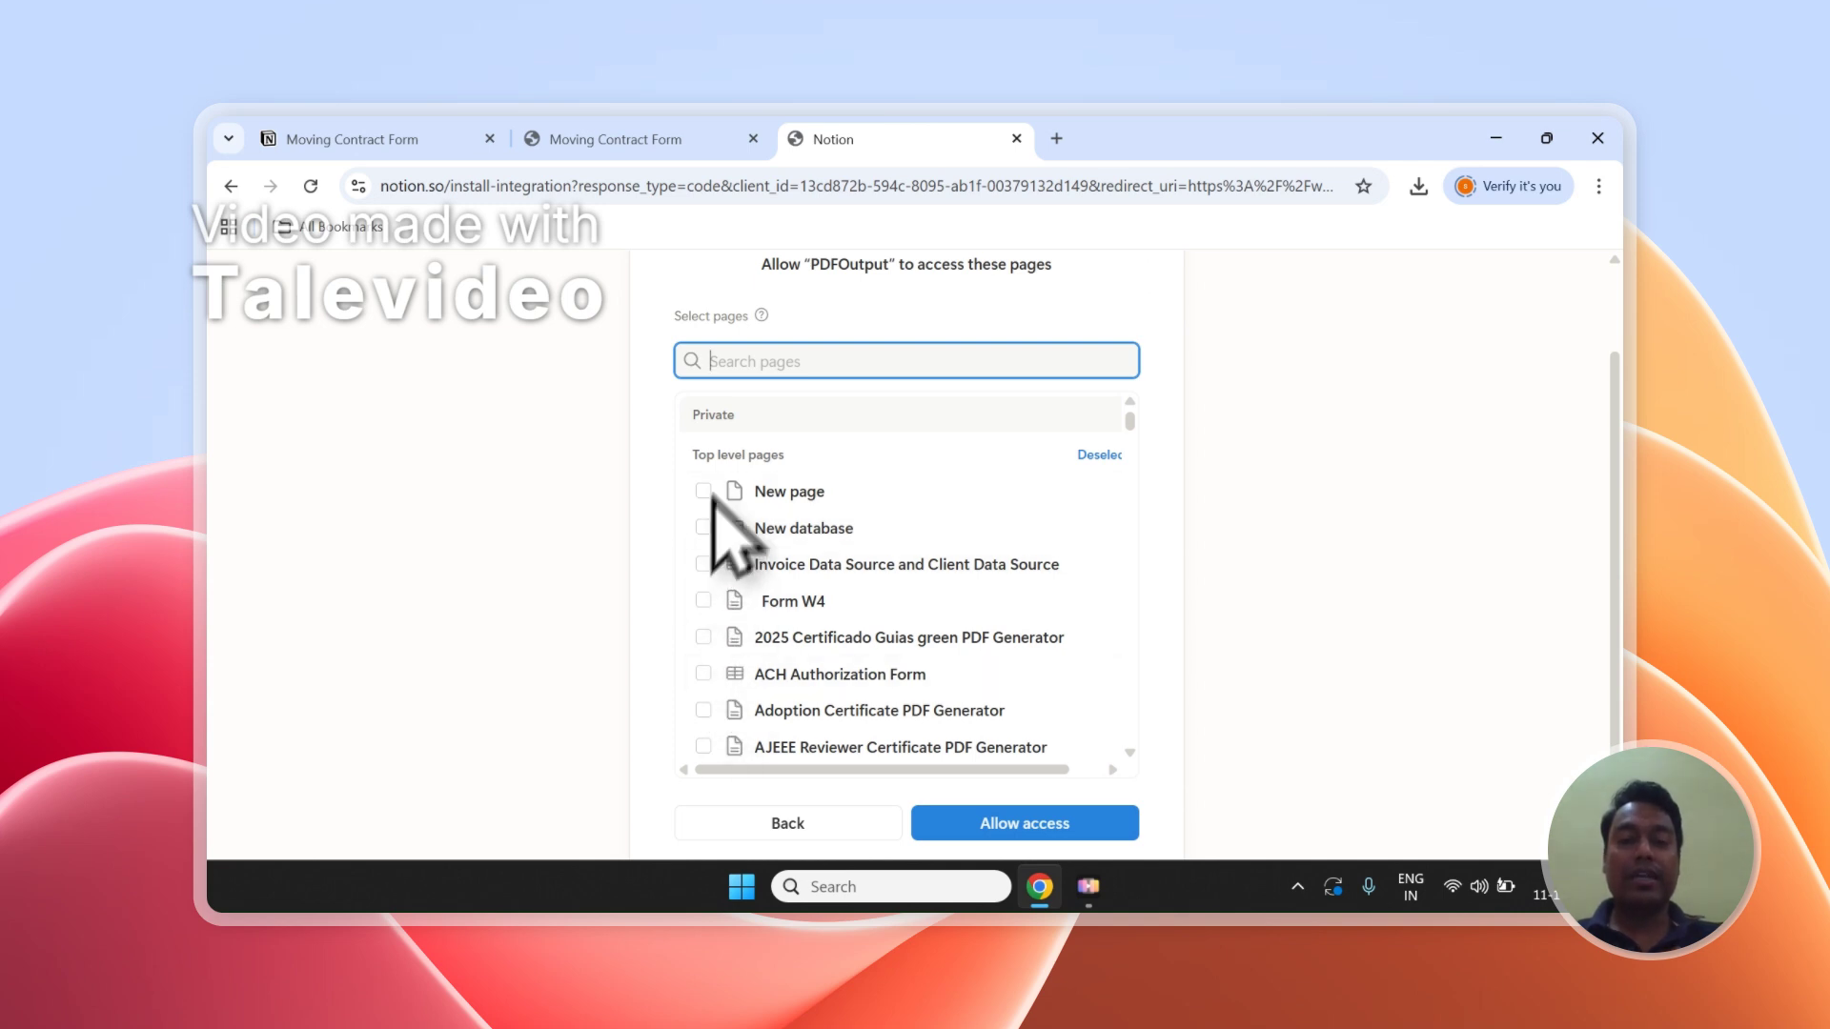
Verify the Moving Contract Form page title in Notion and allow PDFOutput access to the selected pages
click(667, 139)
click(335, 678)
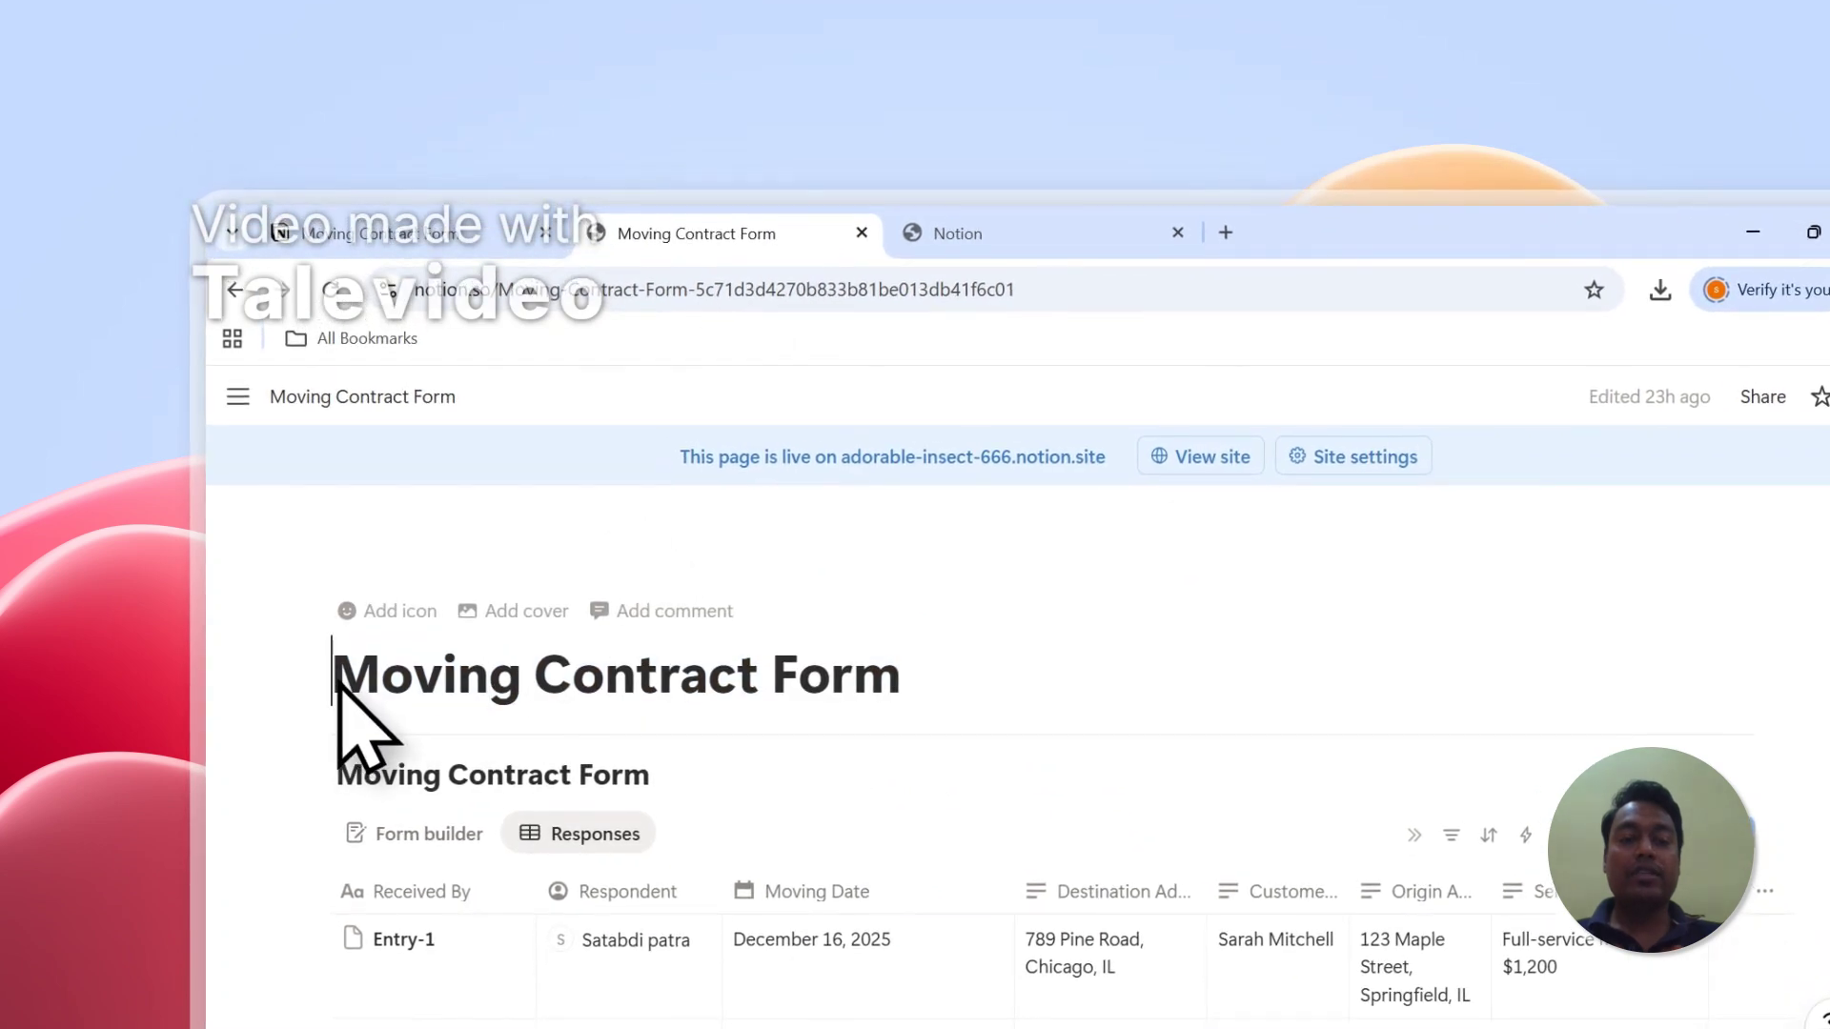
drag(338, 684, 833, 679)
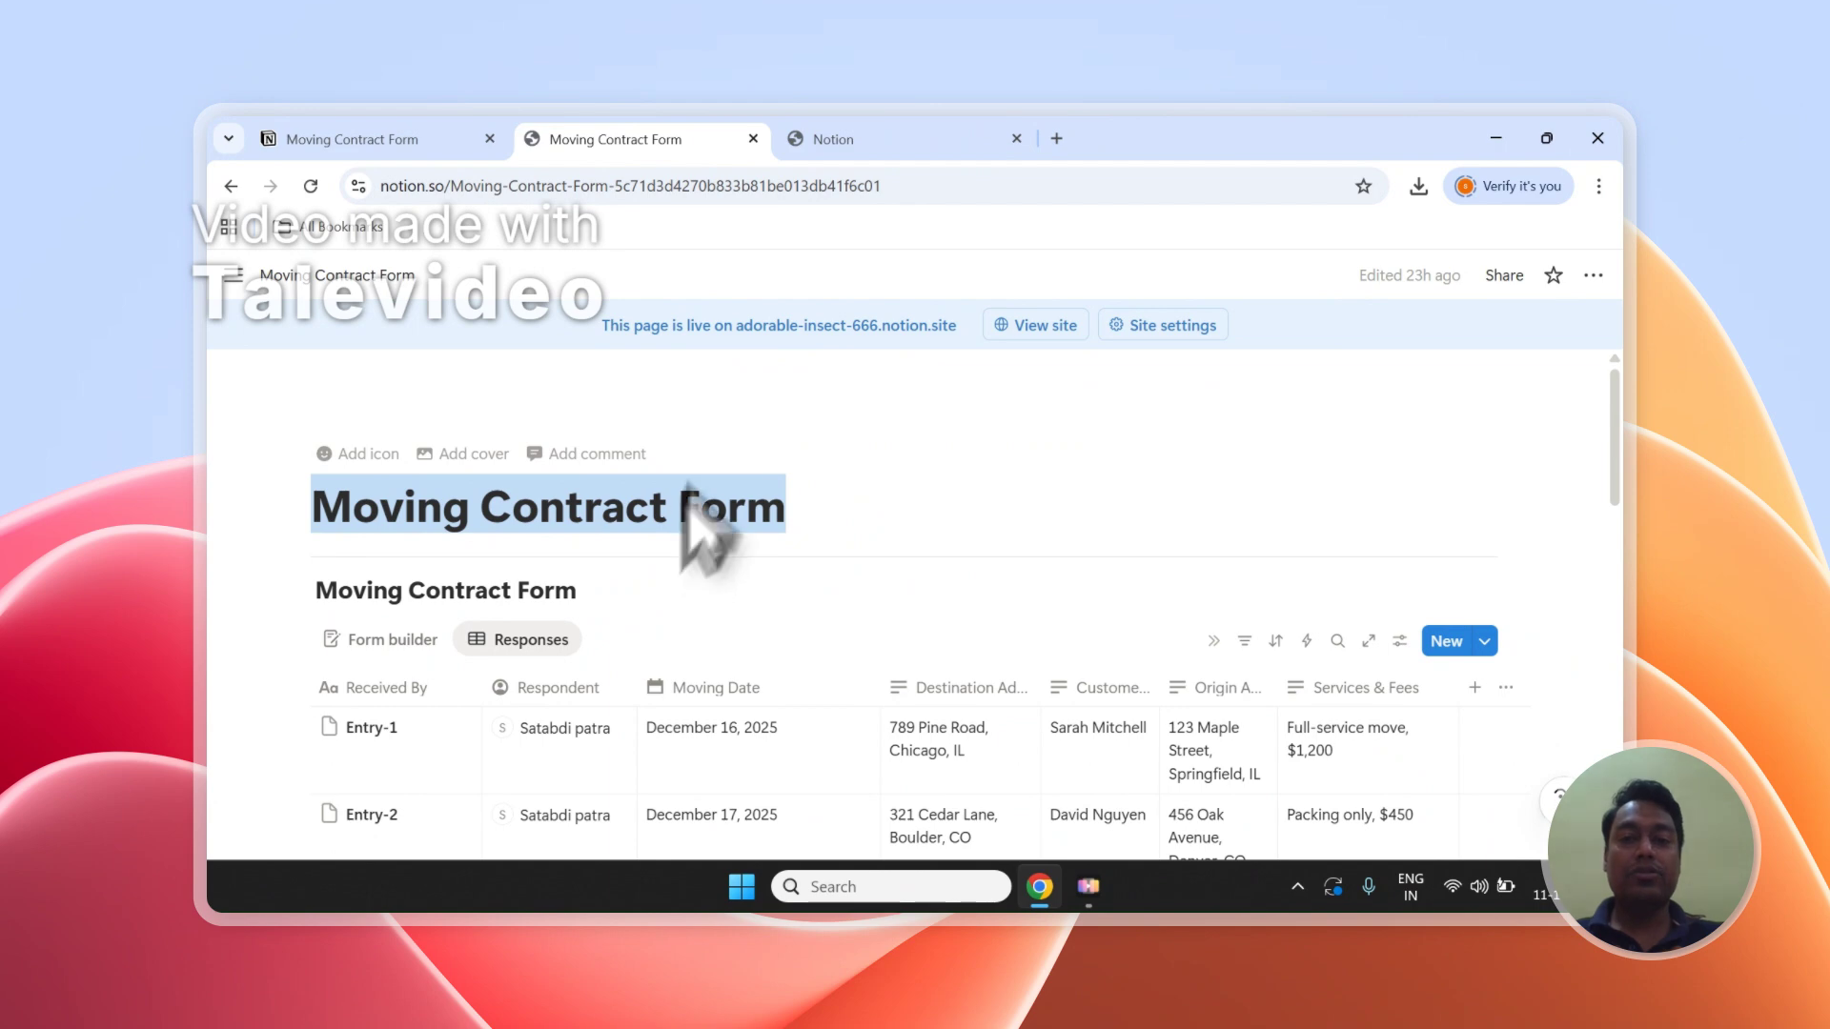
click(837, 139)
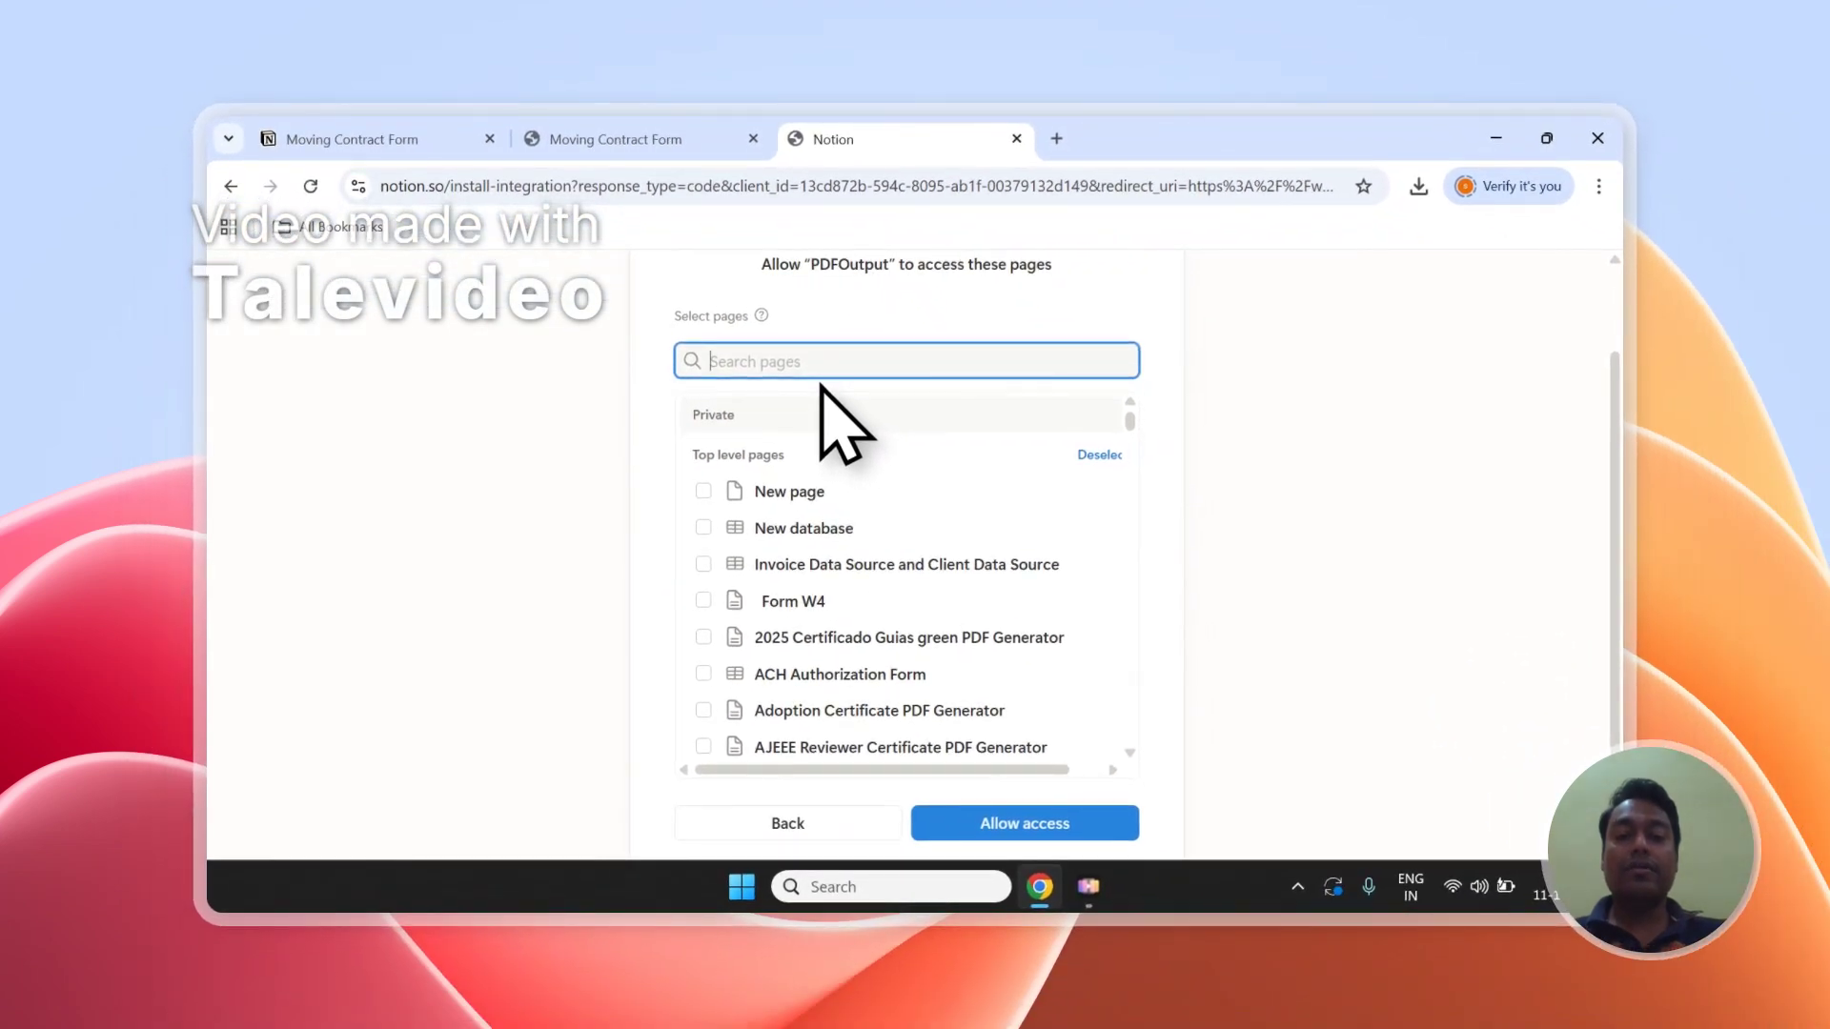
scroll(822, 383, up, 2)
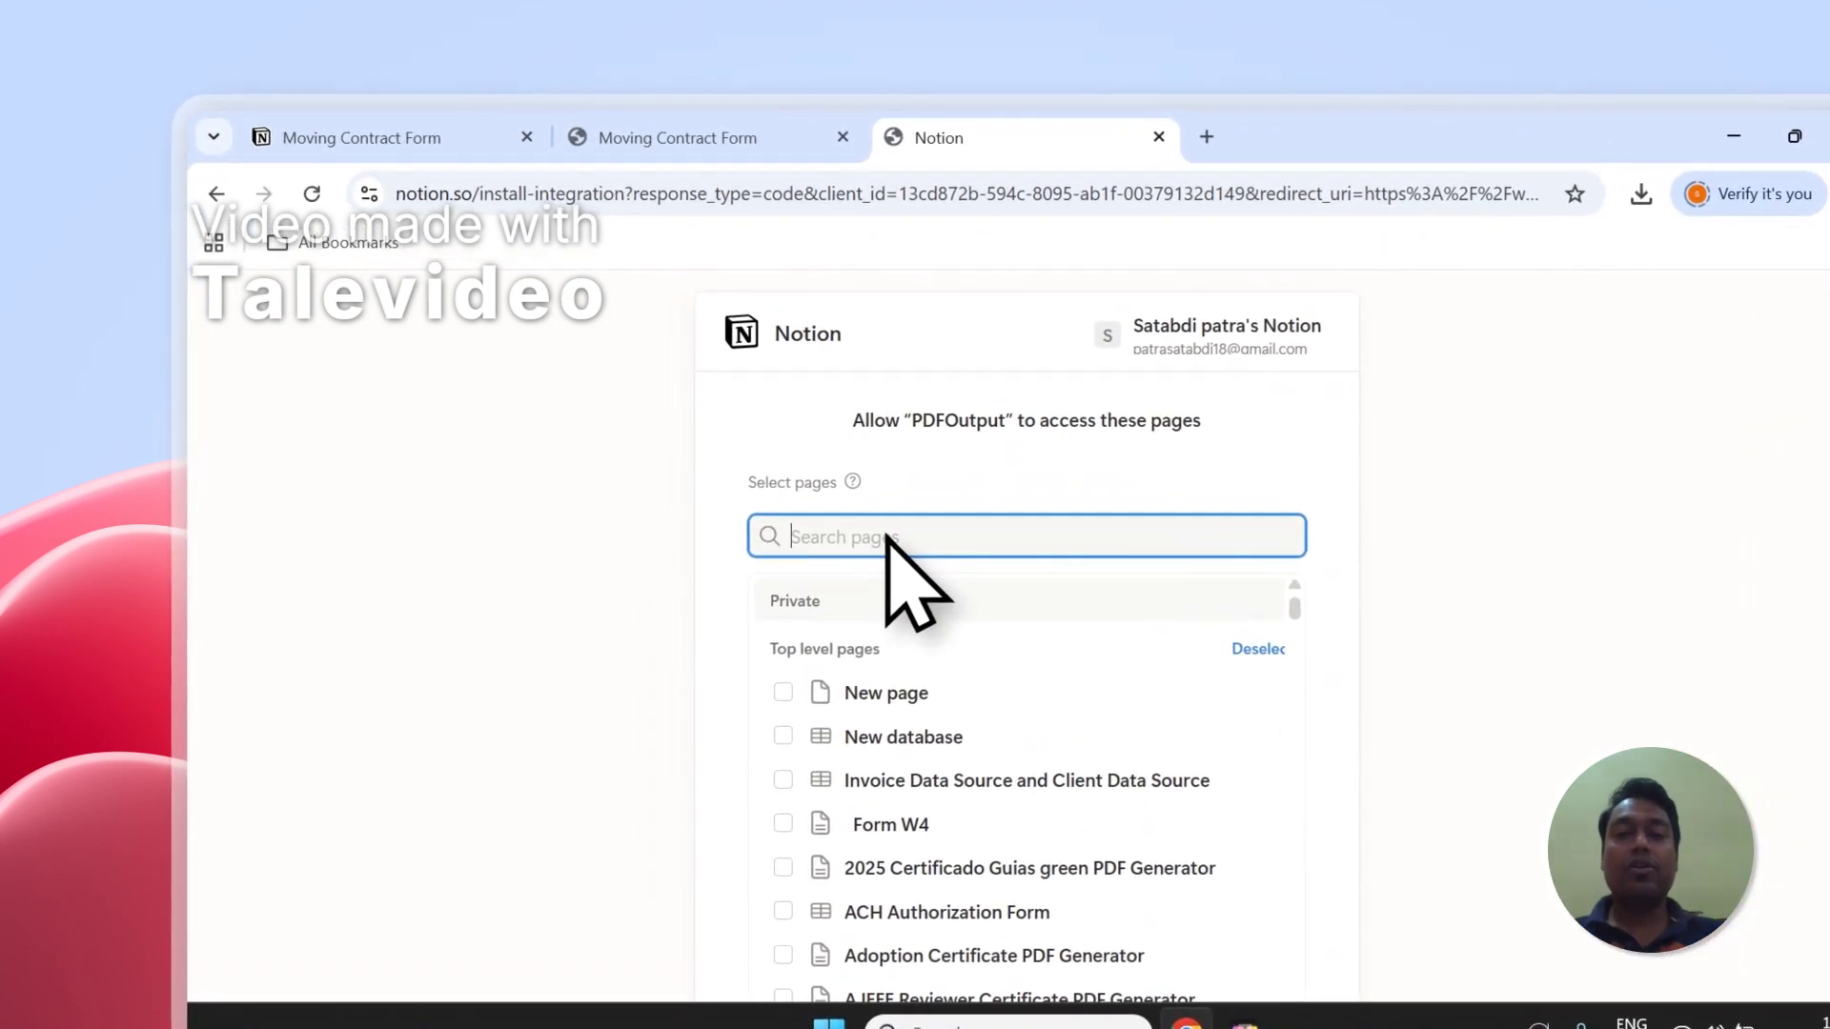
scroll(906, 536, down, 3)
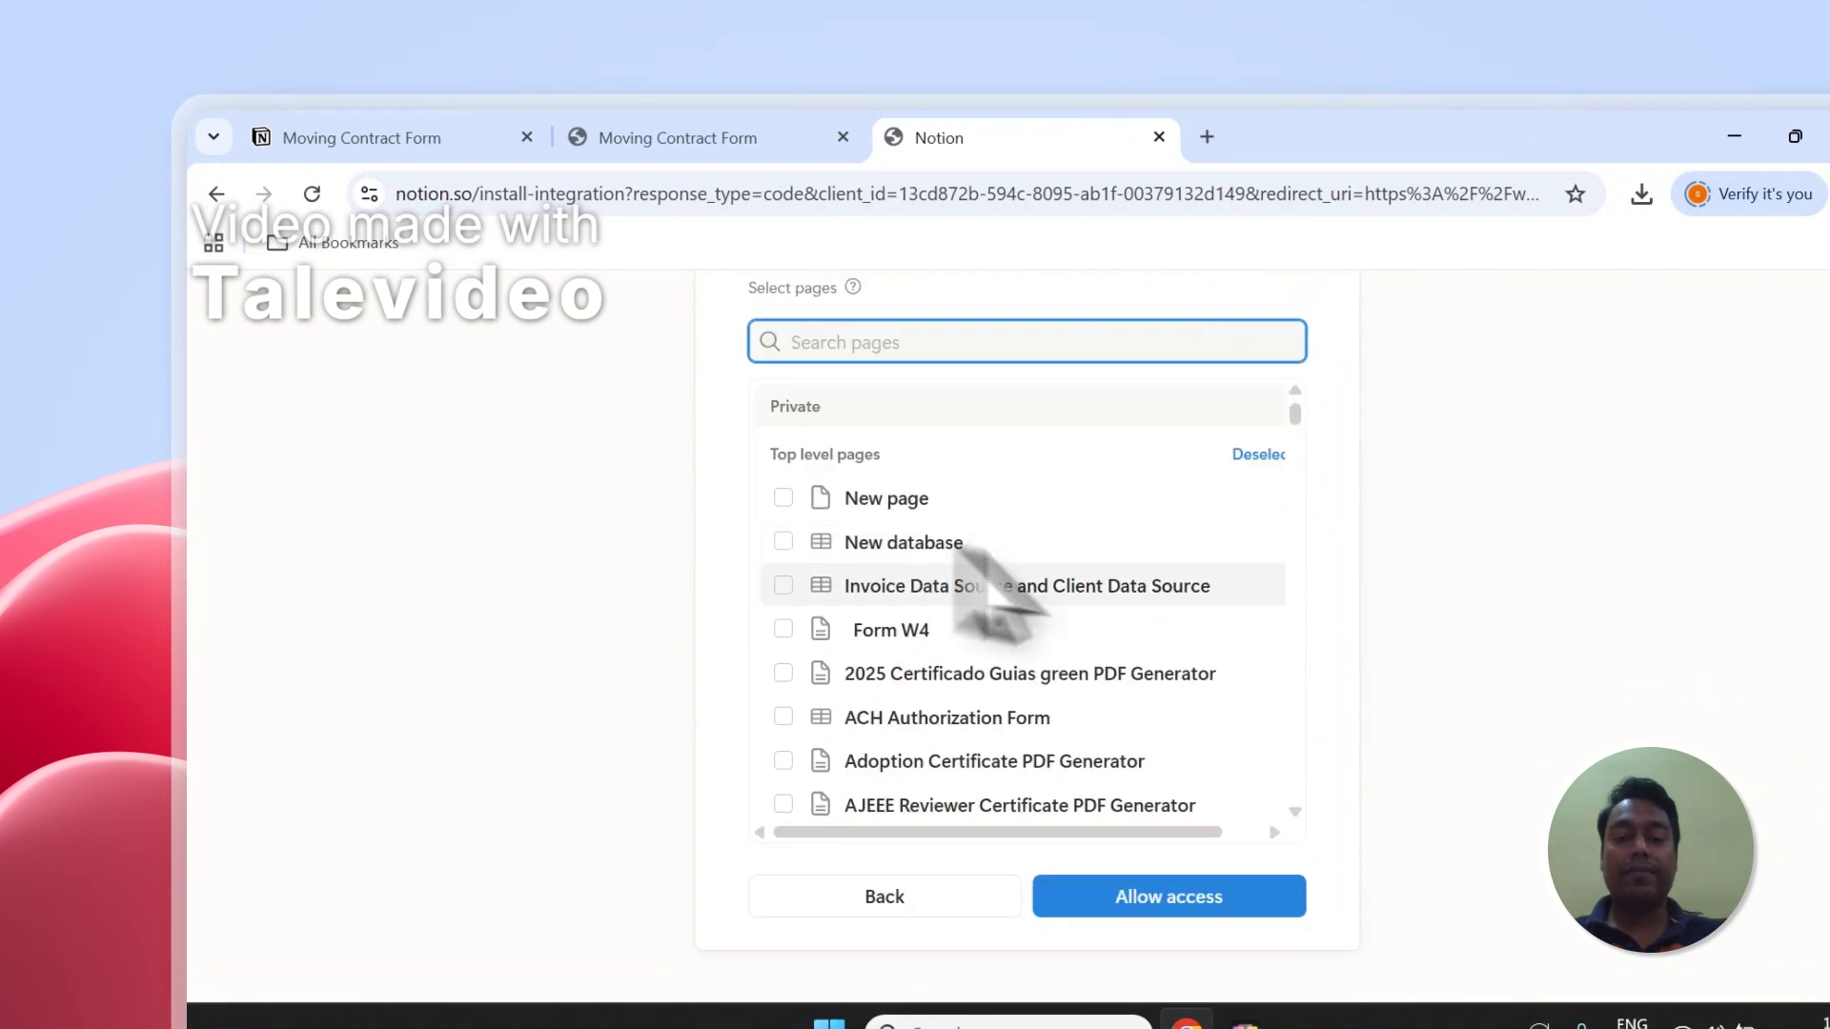
click(1220, 901)
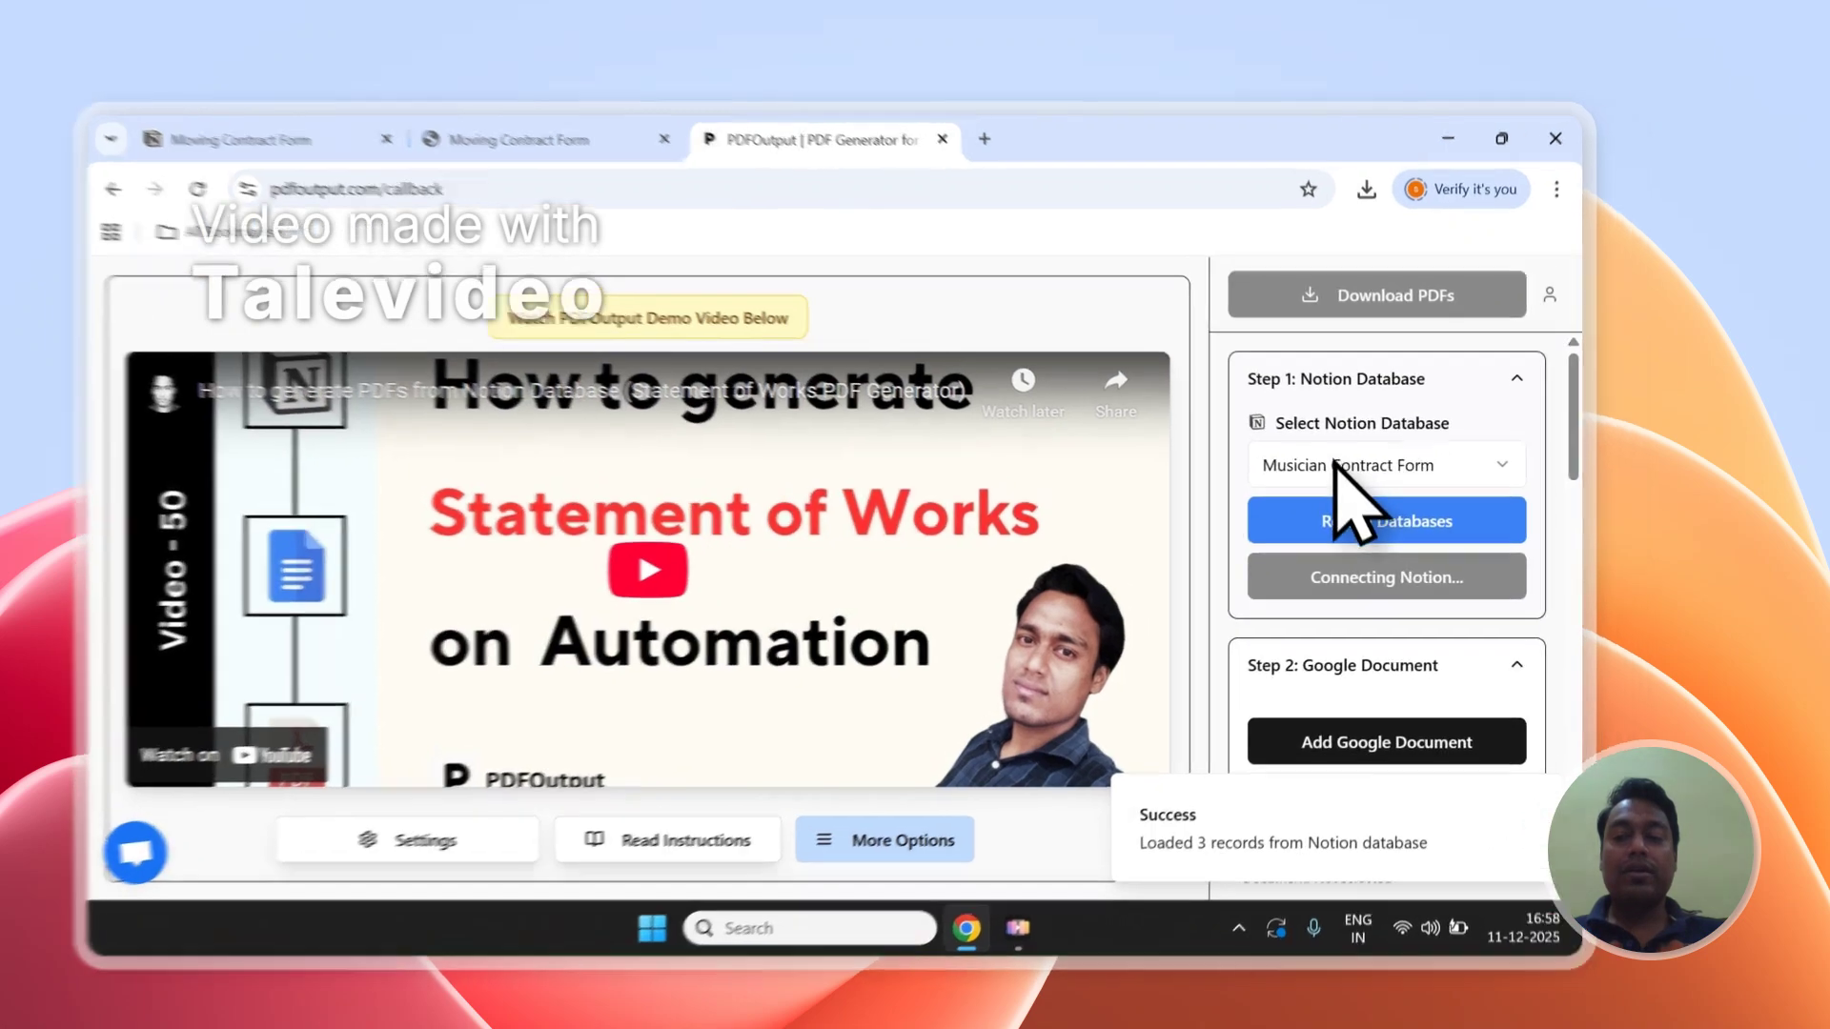
Choose Moving Contract Form as the Notion database and review its properties in the mapping section
click(1392, 455)
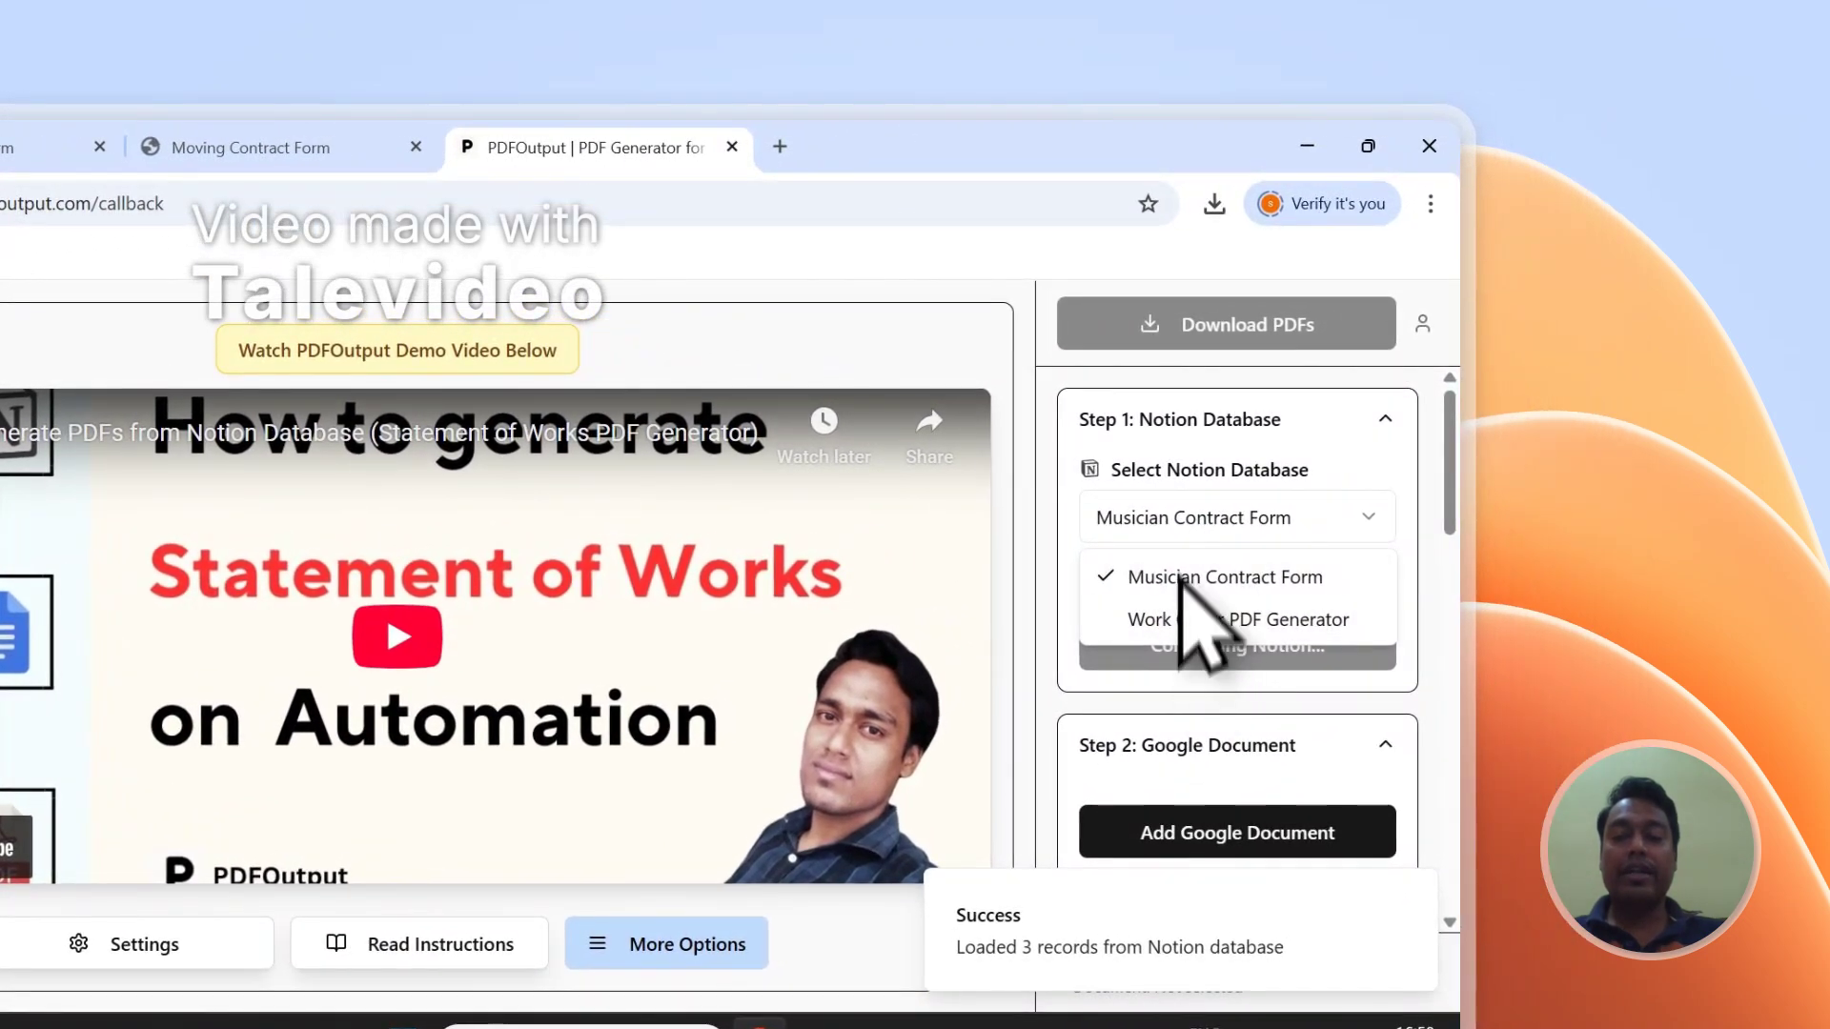
click(1182, 481)
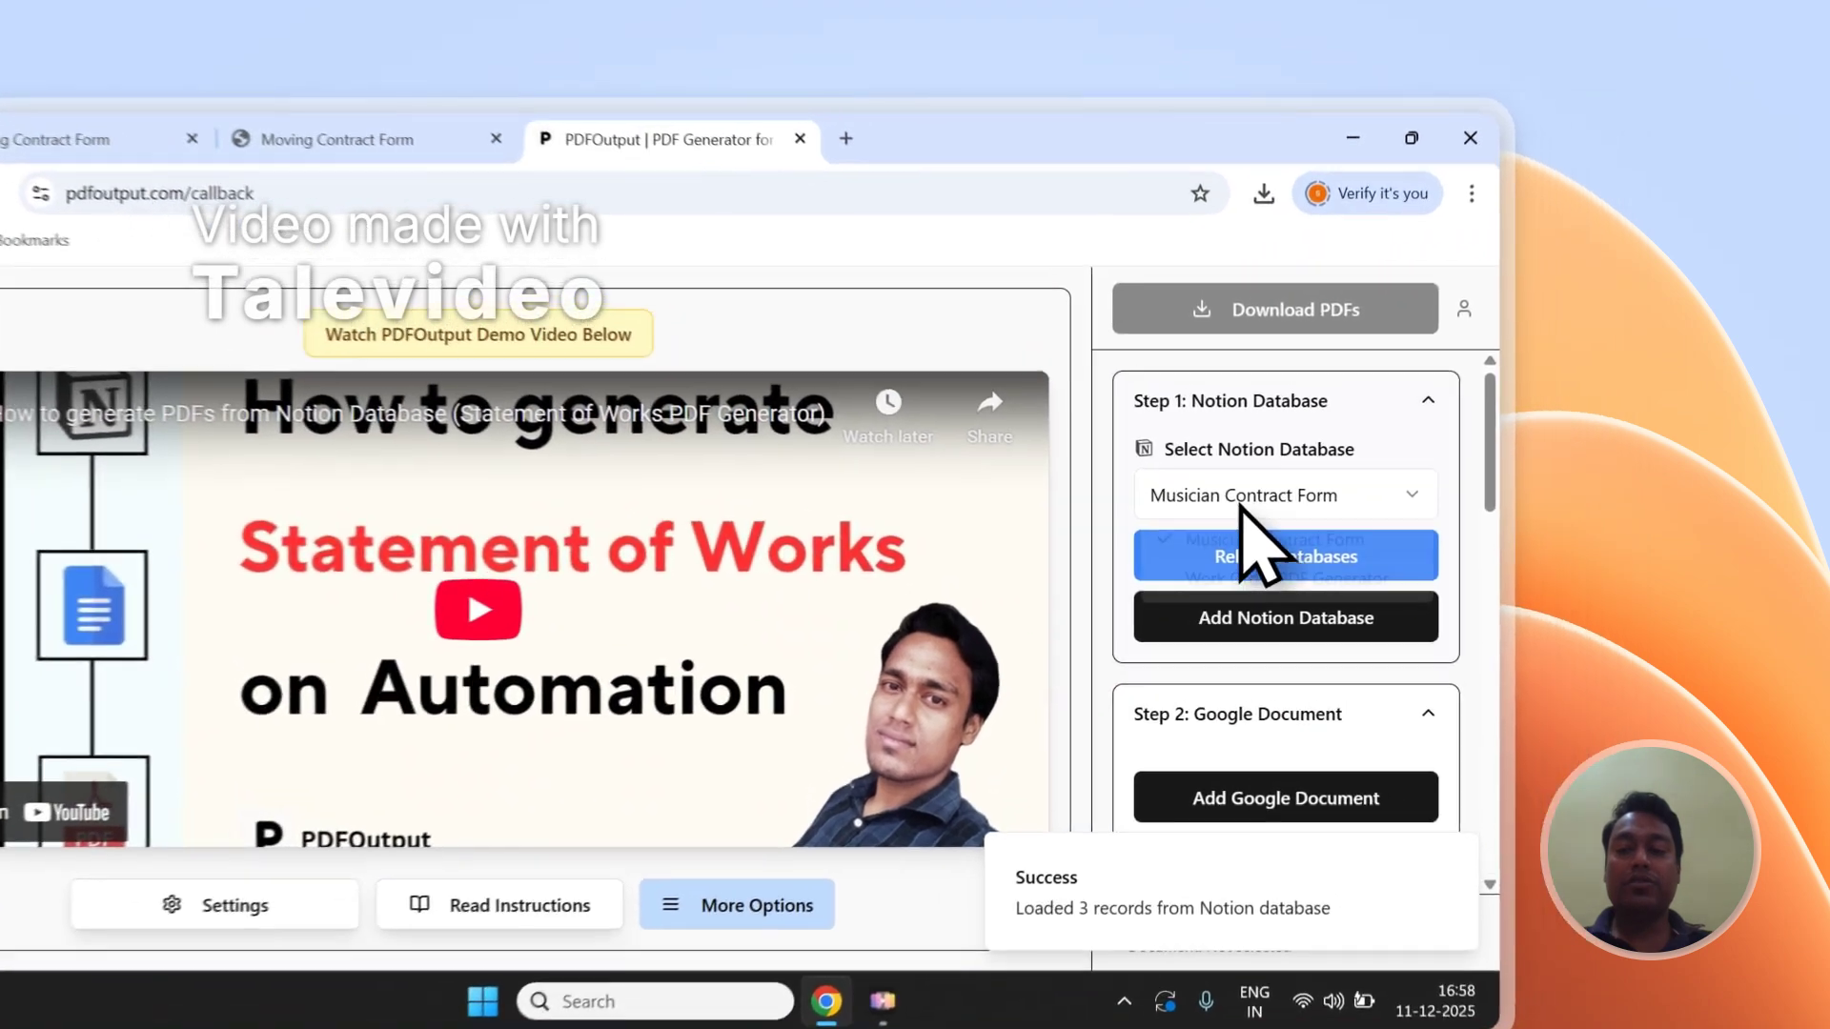
click(1398, 454)
click(1397, 452)
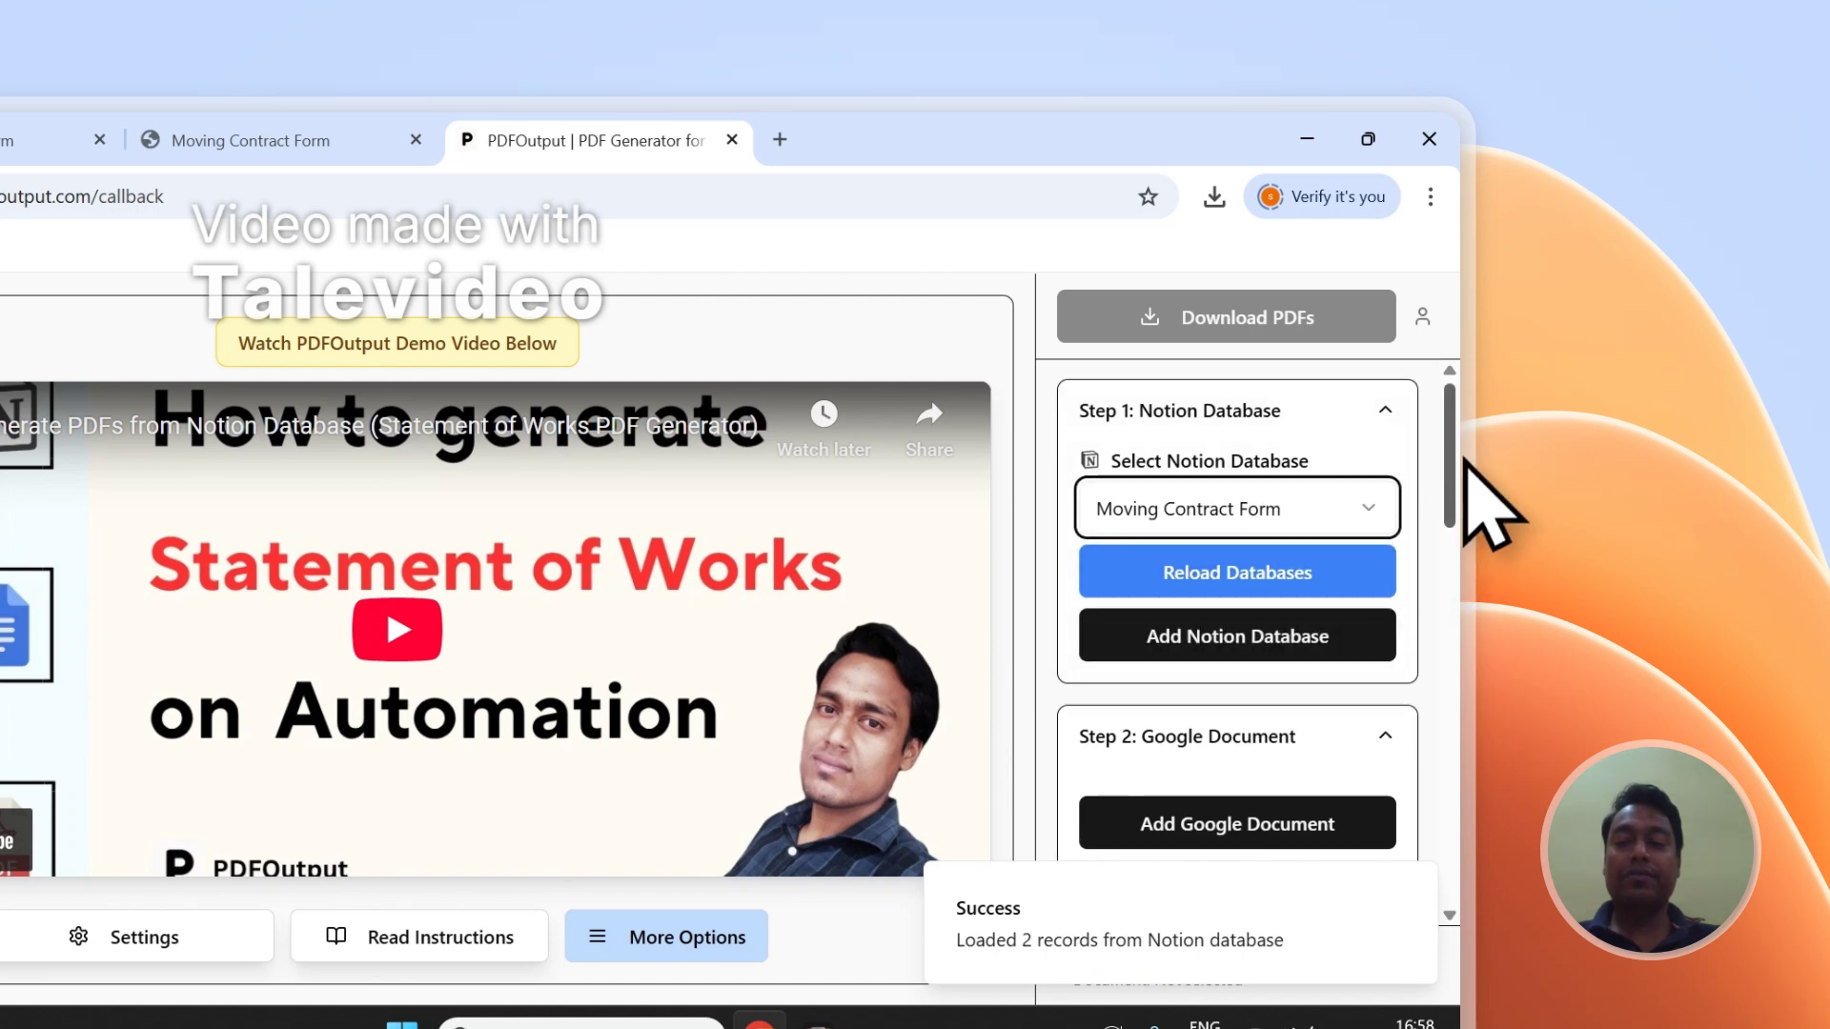
drag(1462, 470, 1462, 724)
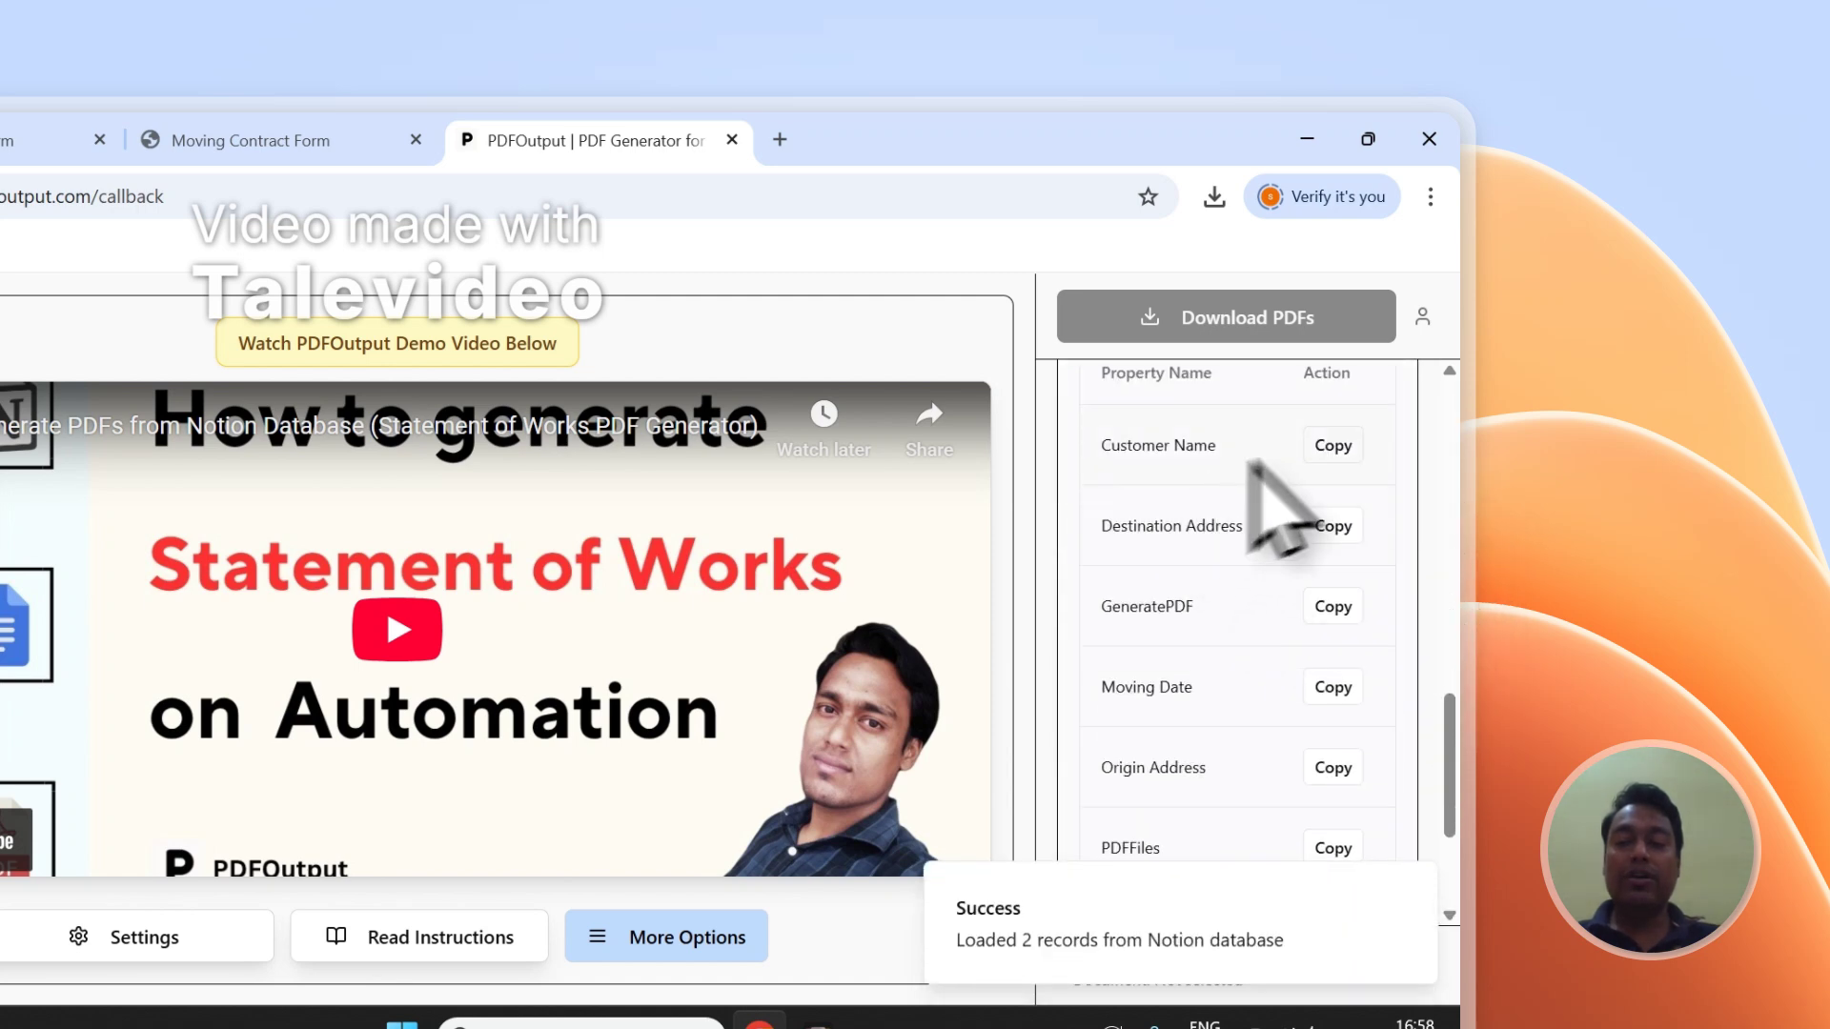
scroll(1335, 514, down, 3)
scroll(1339, 534, up, 4)
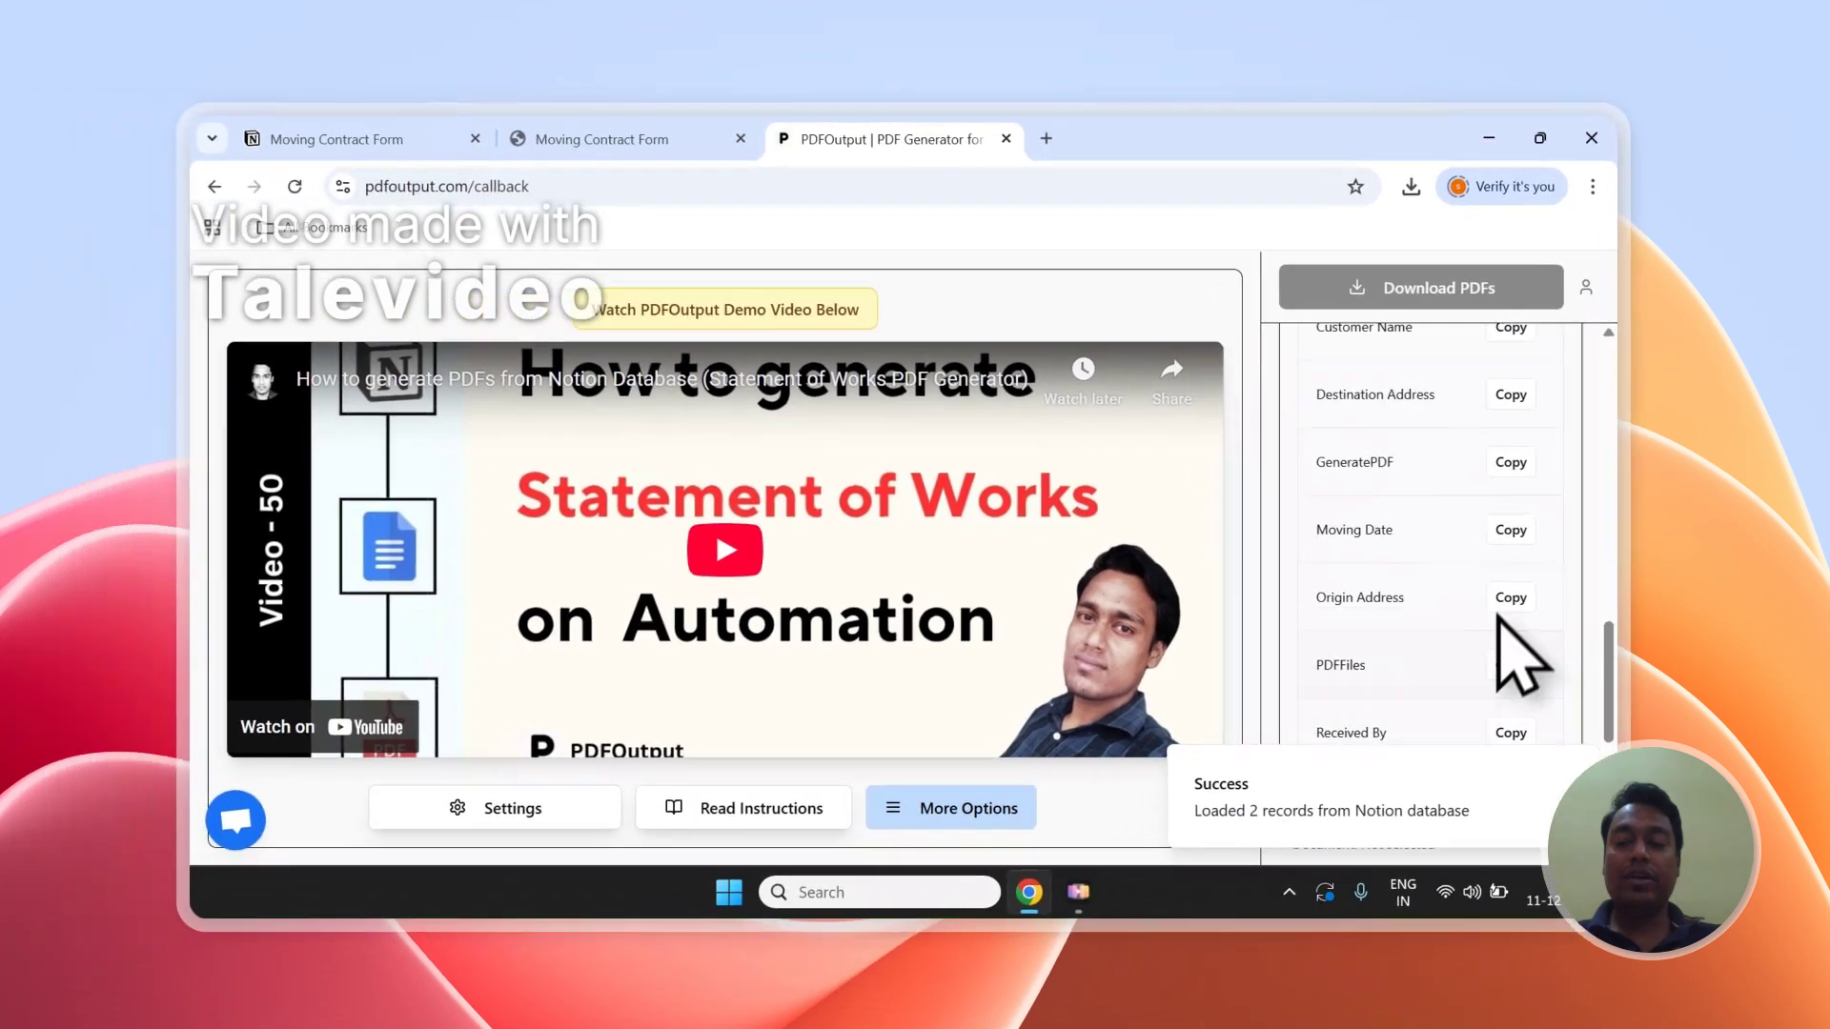
scroll(1519, 494, up, 10)
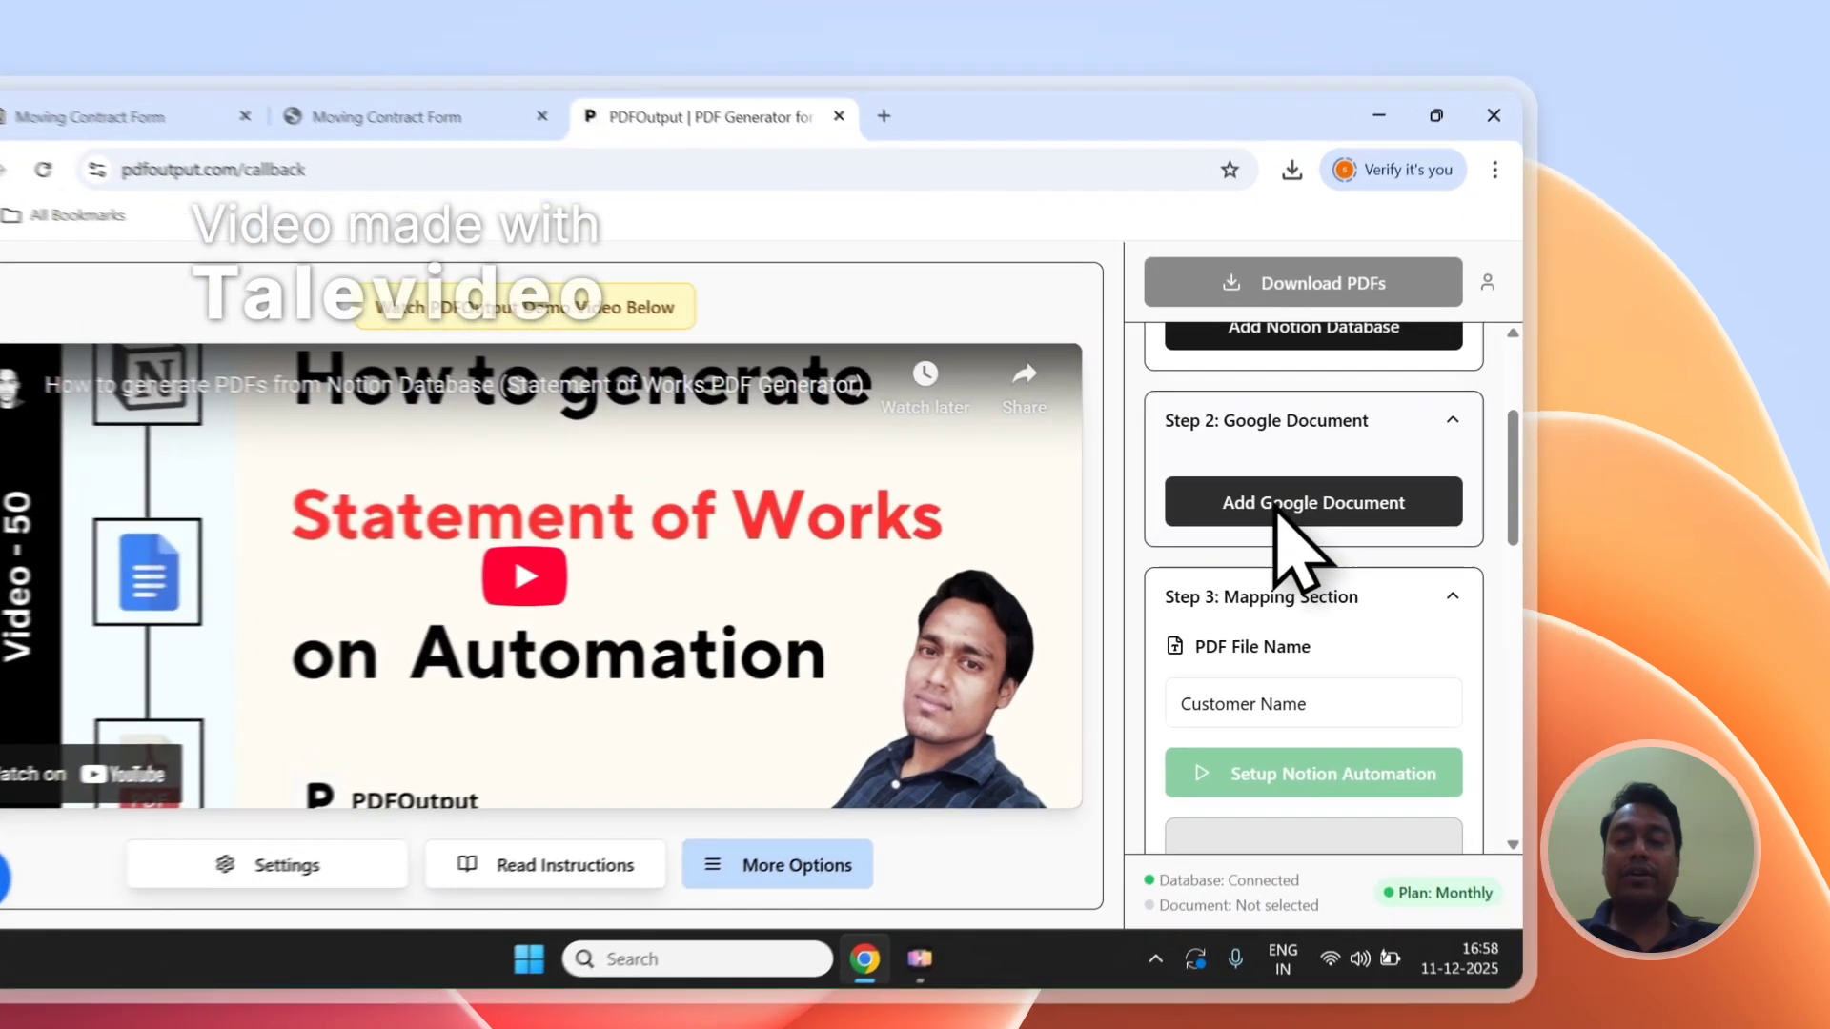
Browse the existing Google documents offered as the template and close the file selection without choosing one
click(1425, 481)
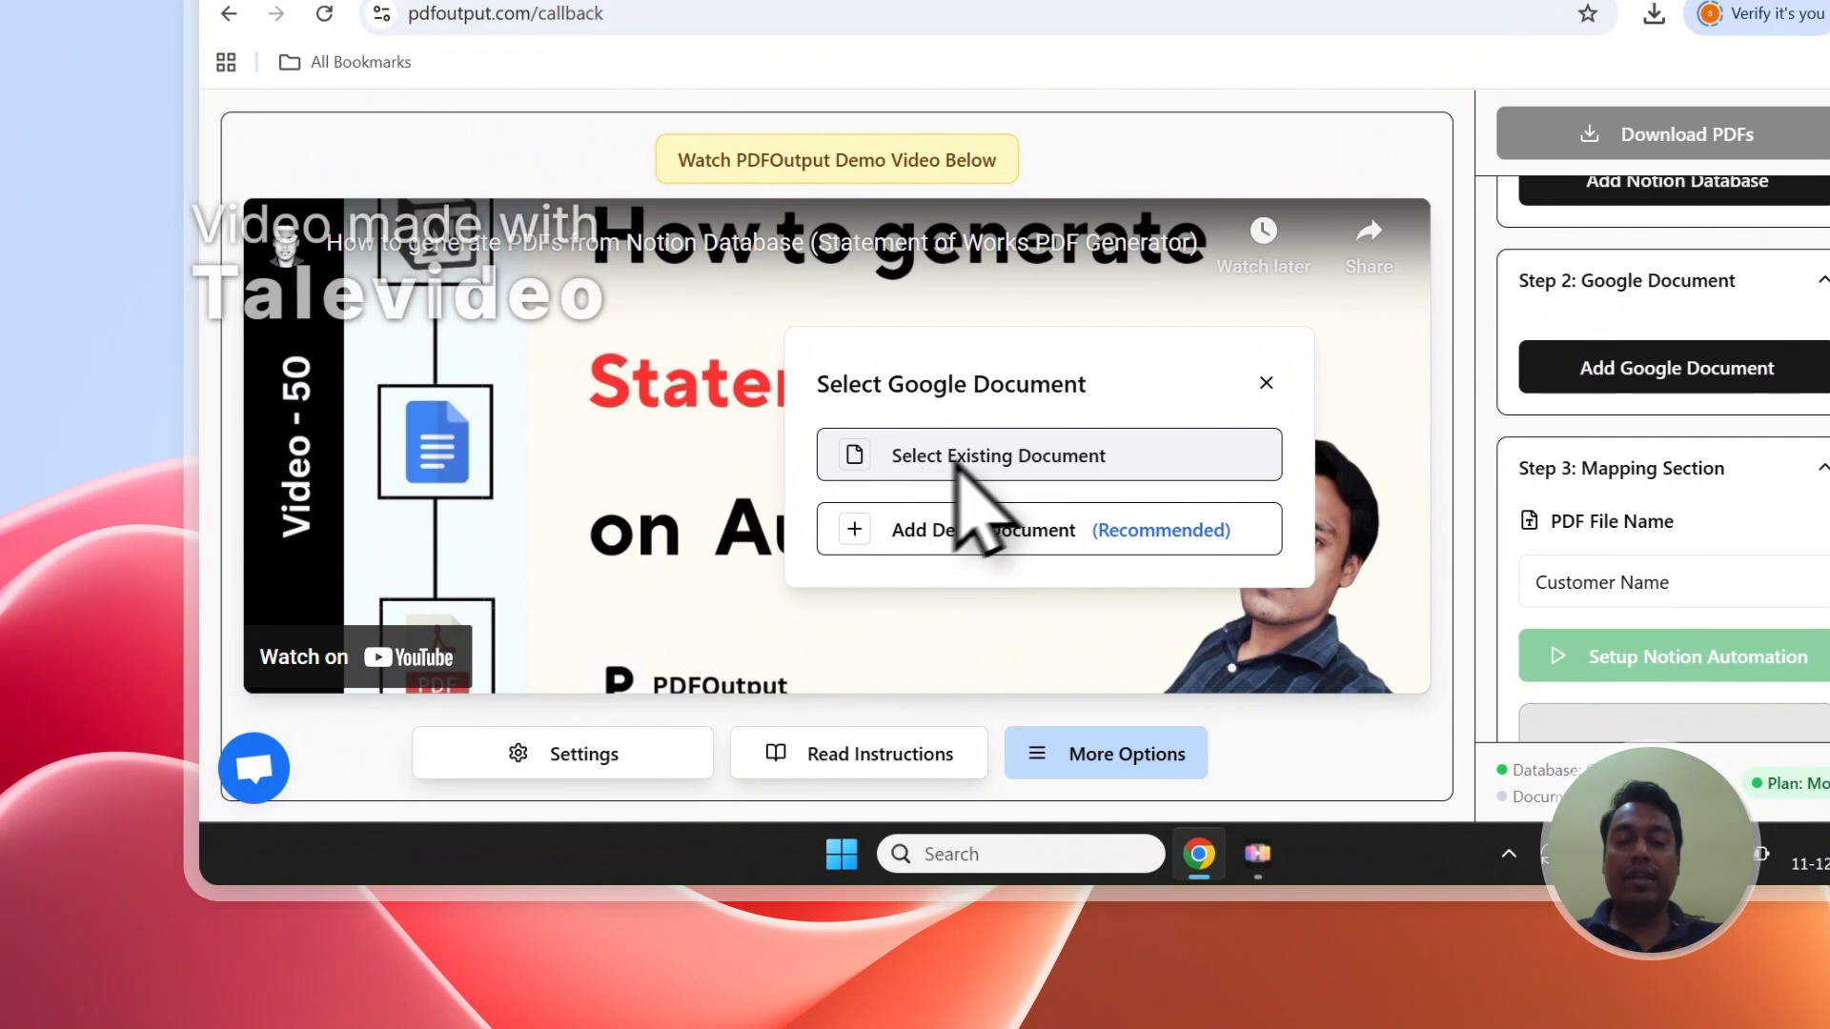
click(984, 458)
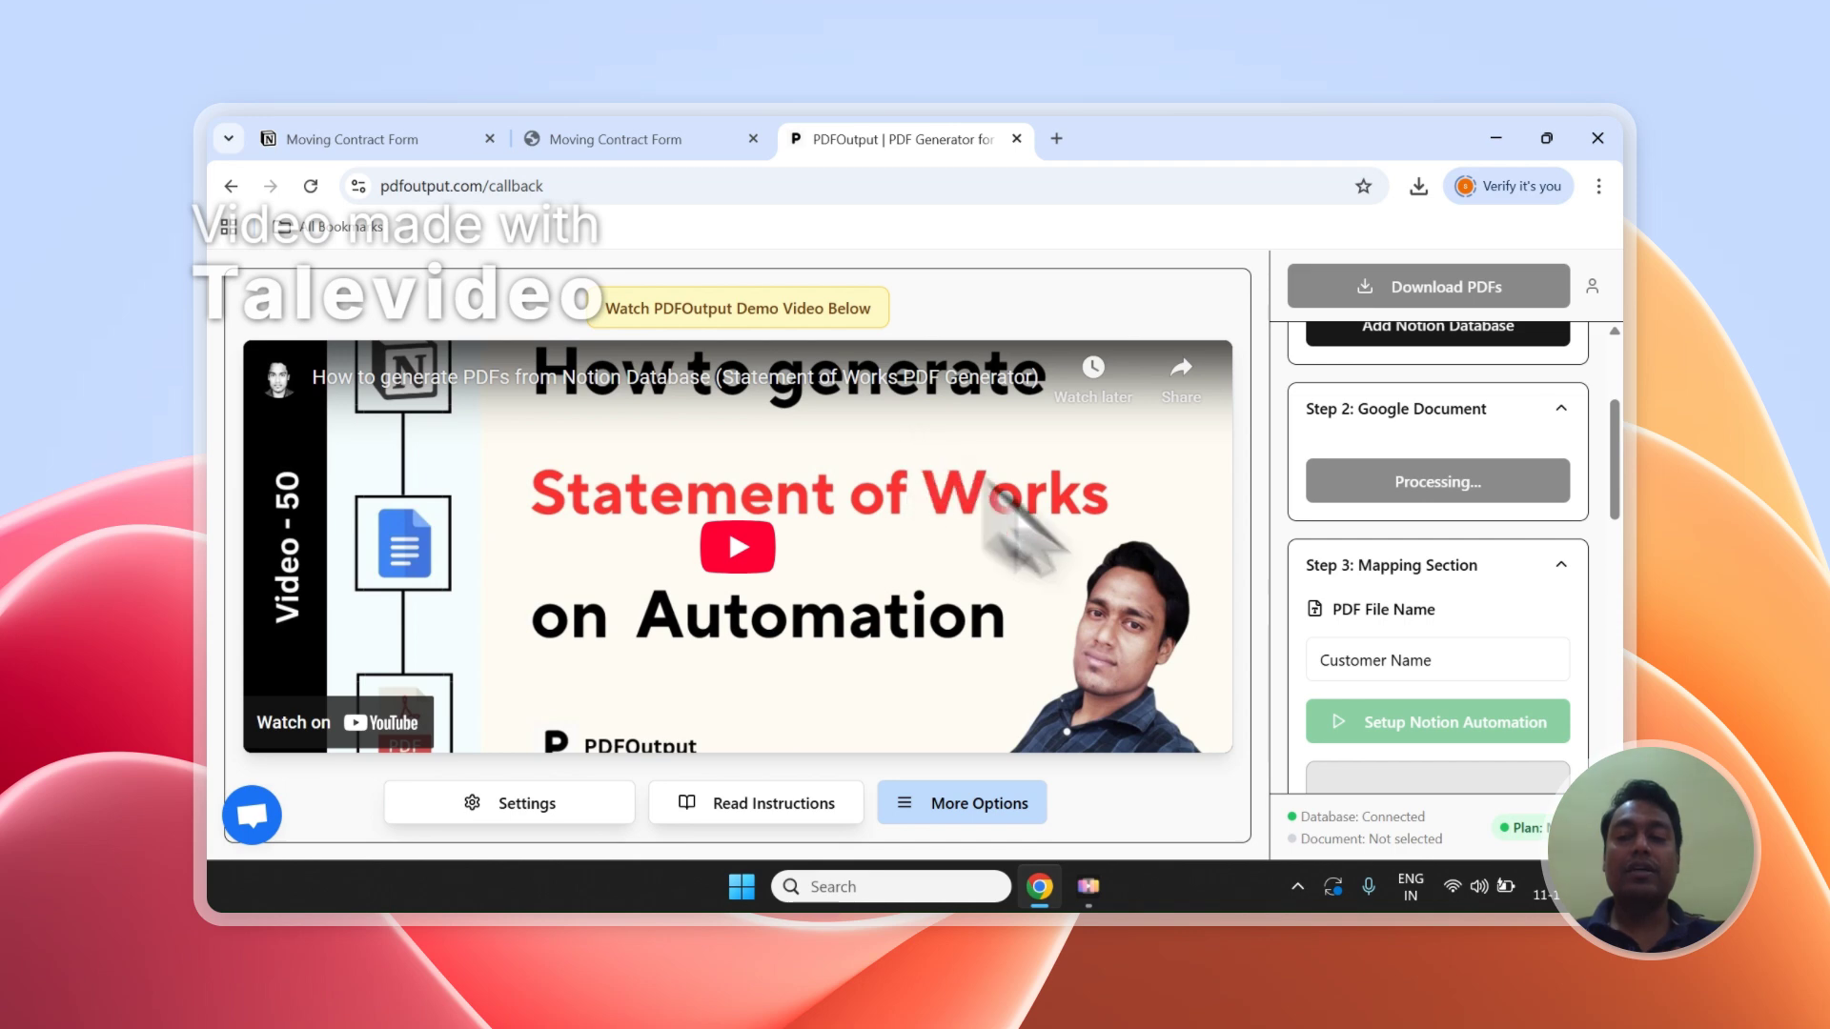
scroll(1411, 715, up, 2)
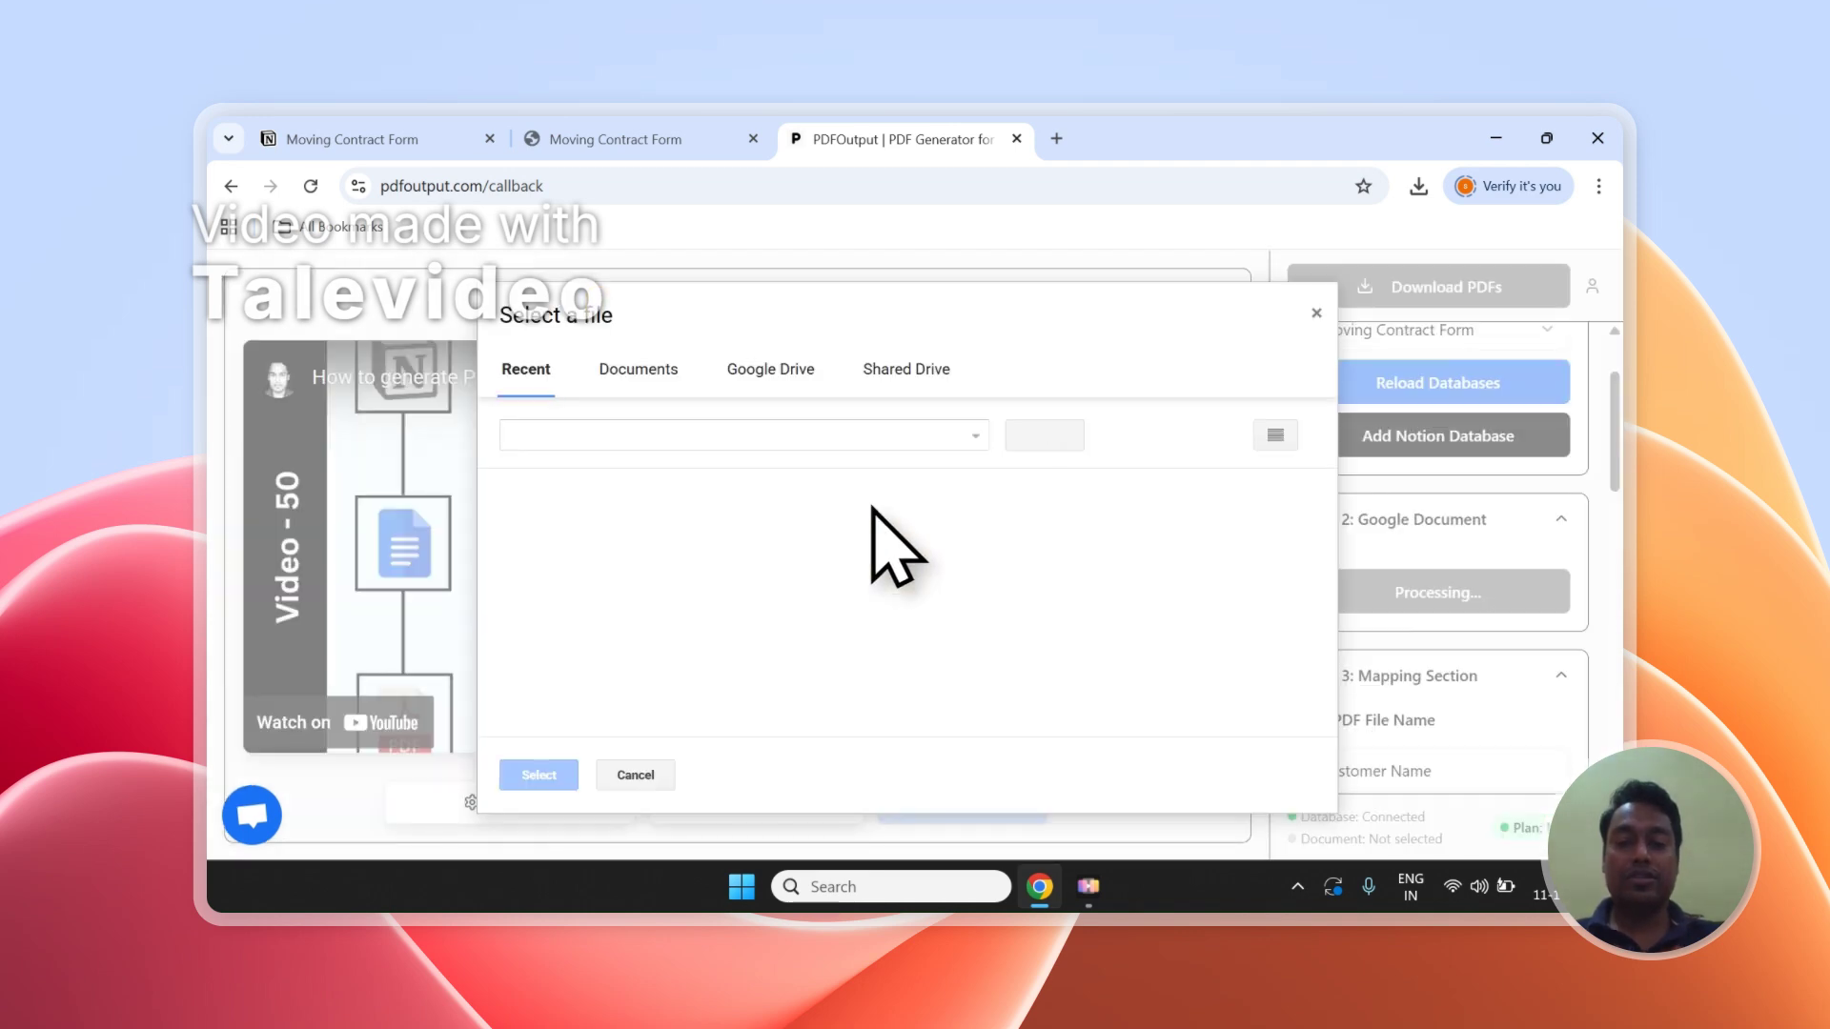
click(641, 377)
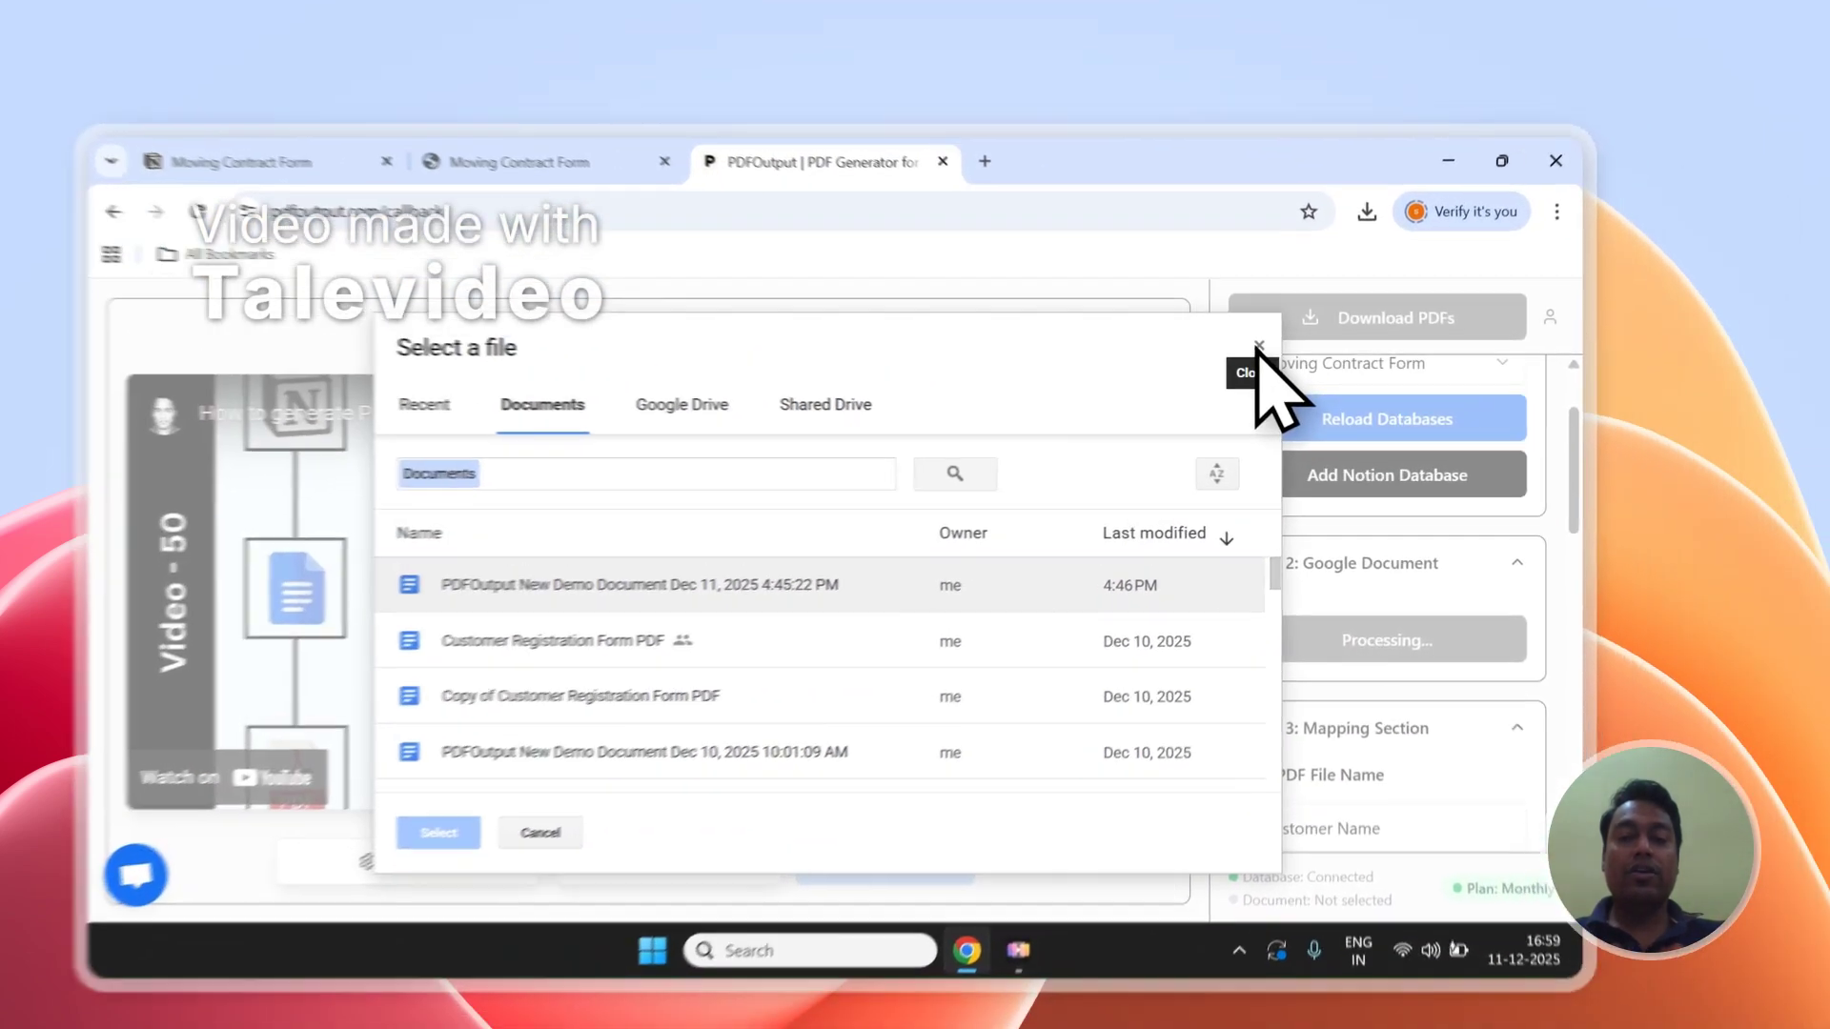
click(1316, 314)
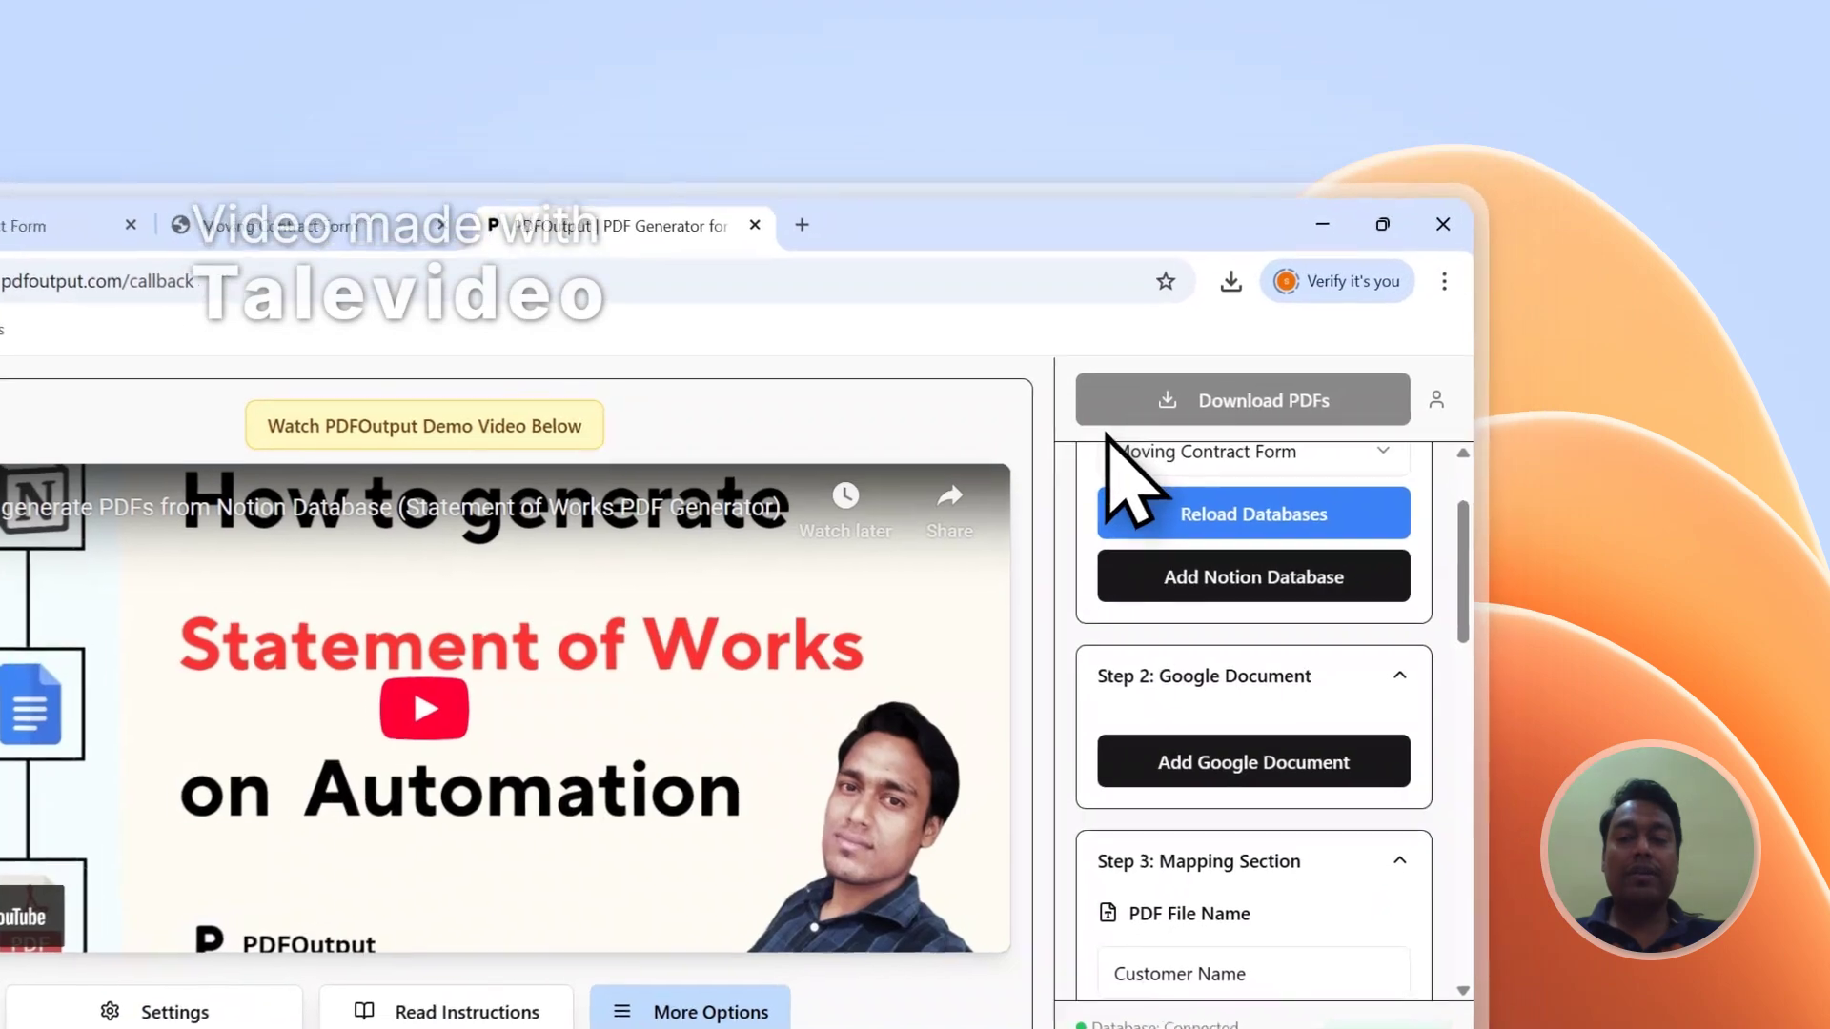
Add the recommended demo document and delete its introductory text above the Placeholders heading
click(1409, 592)
click(532, 806)
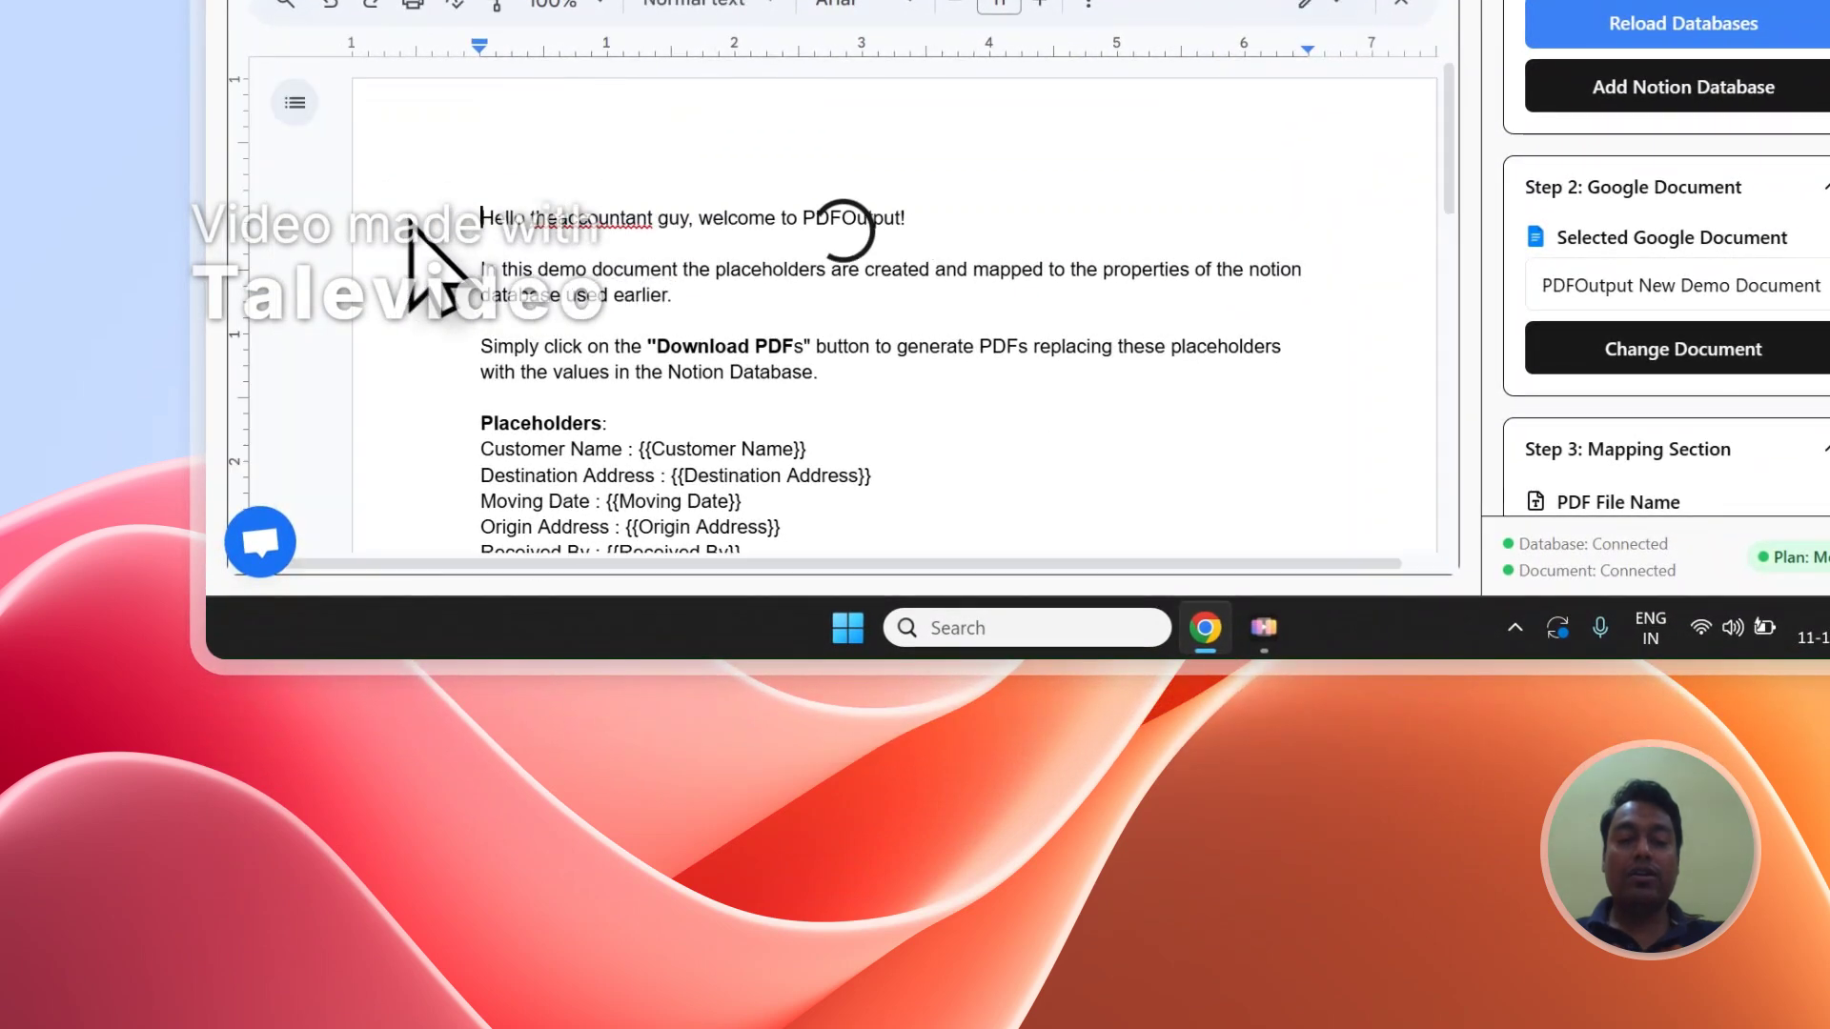
drag(825, 385, 481, 216)
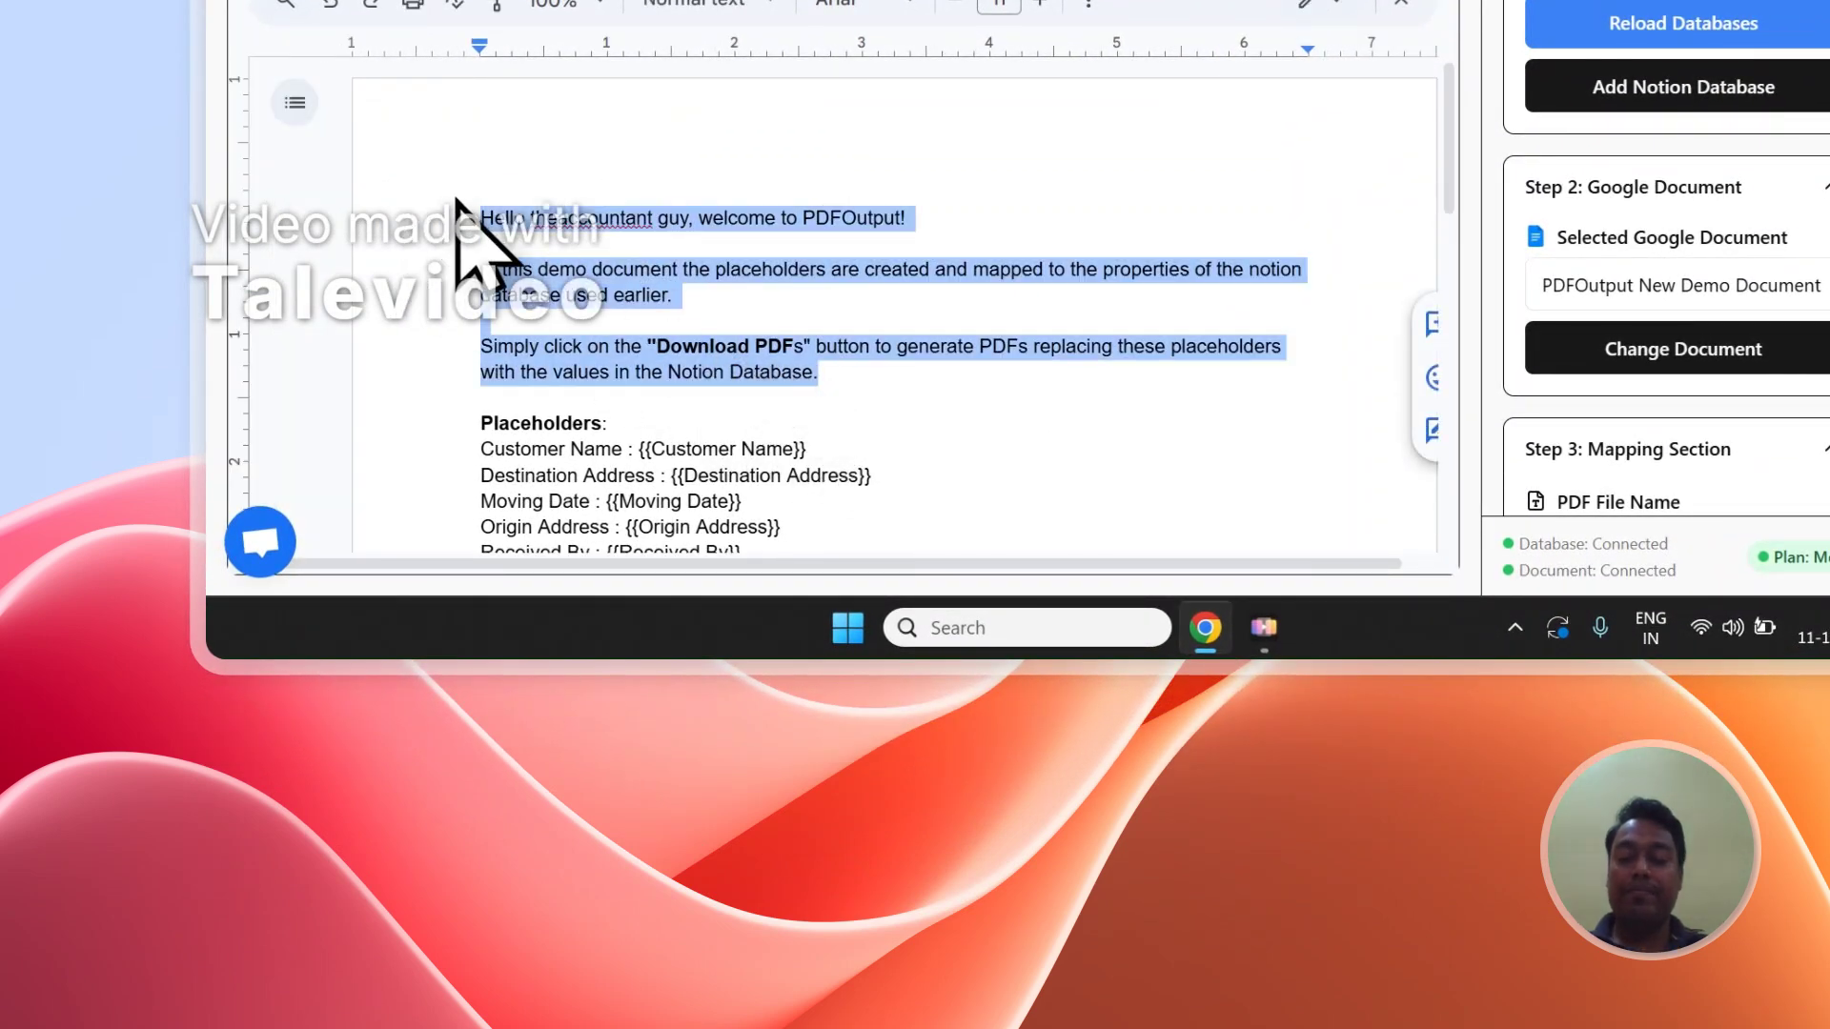
key(BackSpace)
key(BackSpace)
key(BackSpace)
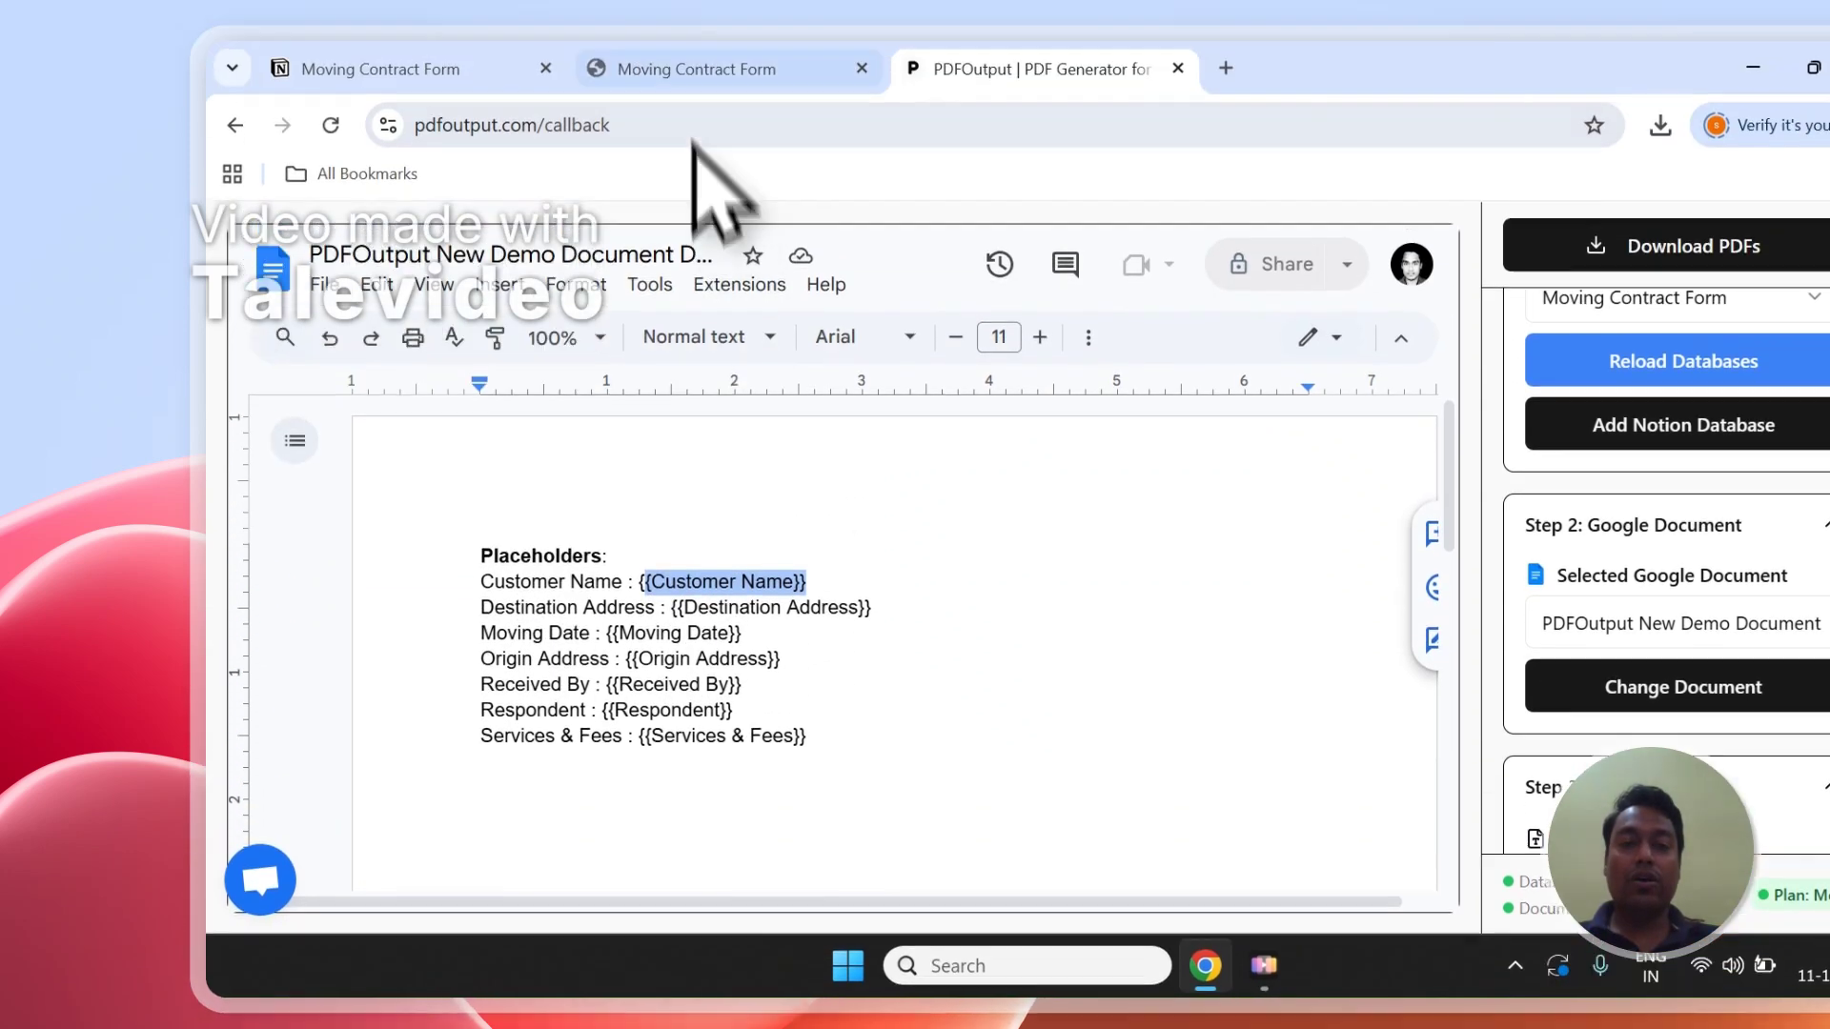
Compare the document's placeholders, such as {{Customer Name}} and {{Destination Address}}, with the columns of the Moving Contract Form database in Notion
click(705, 69)
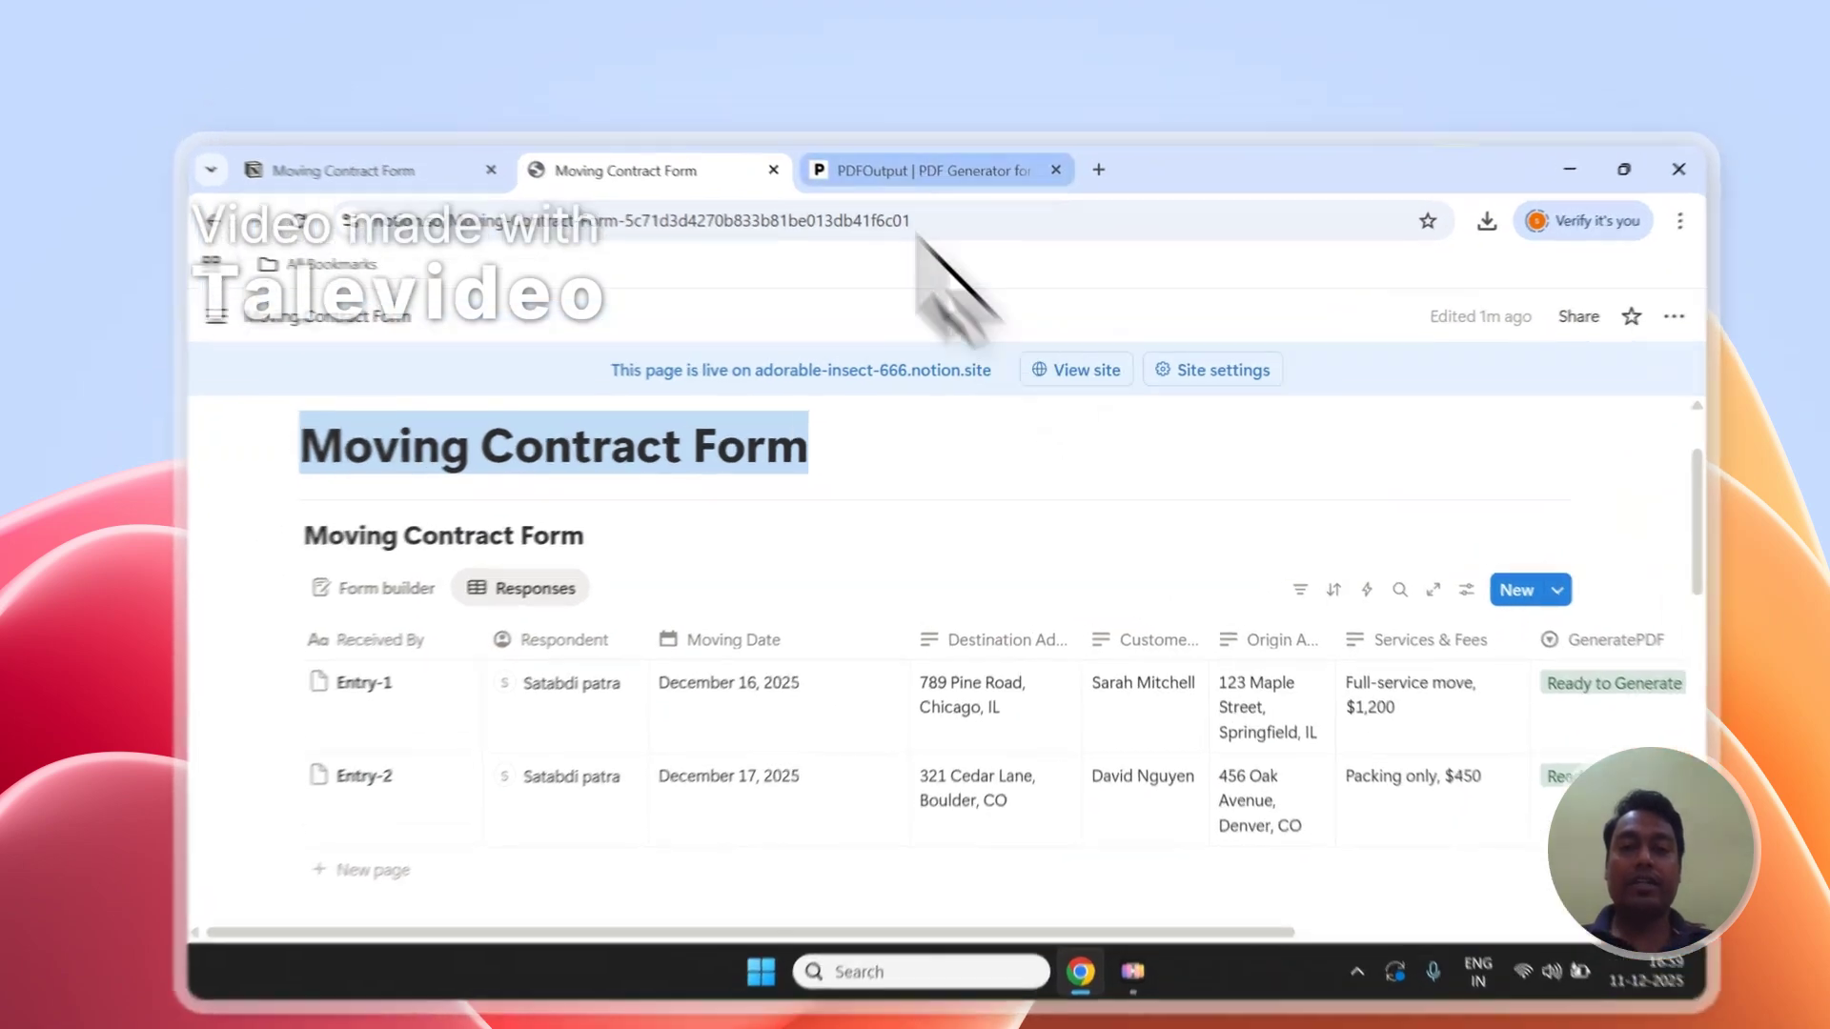
click(892, 139)
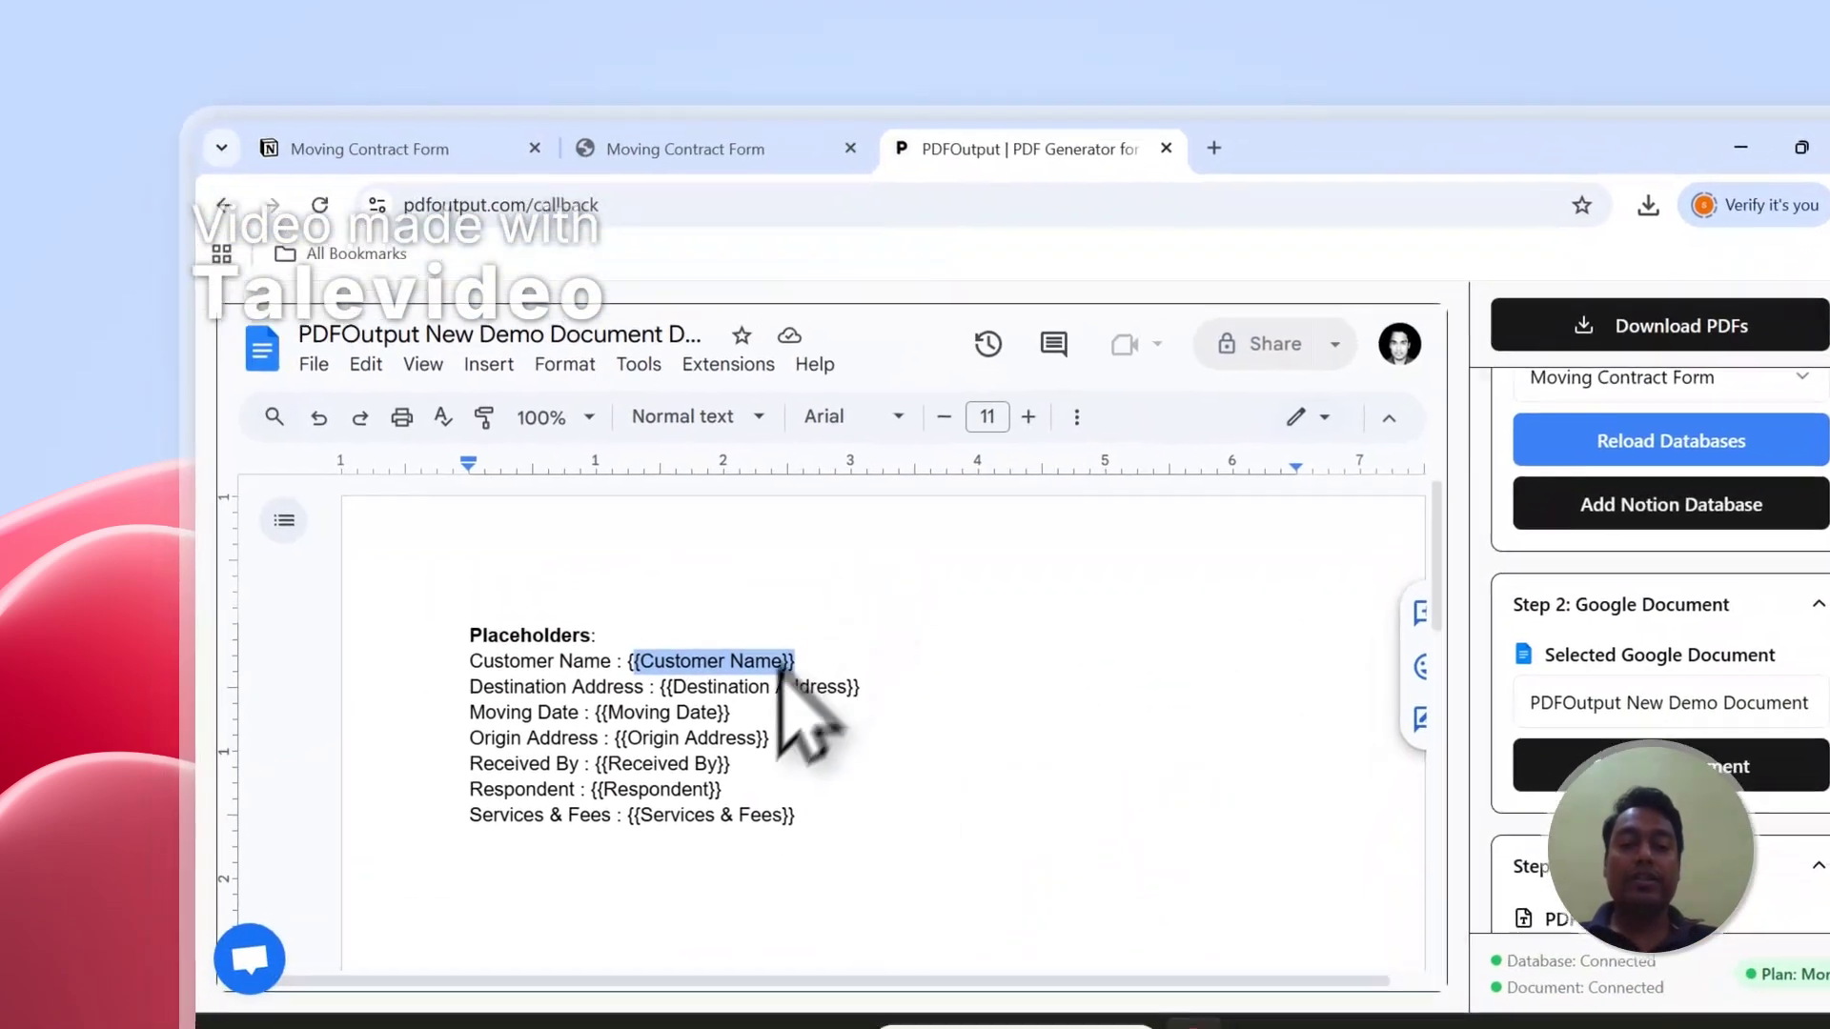
click(772, 691)
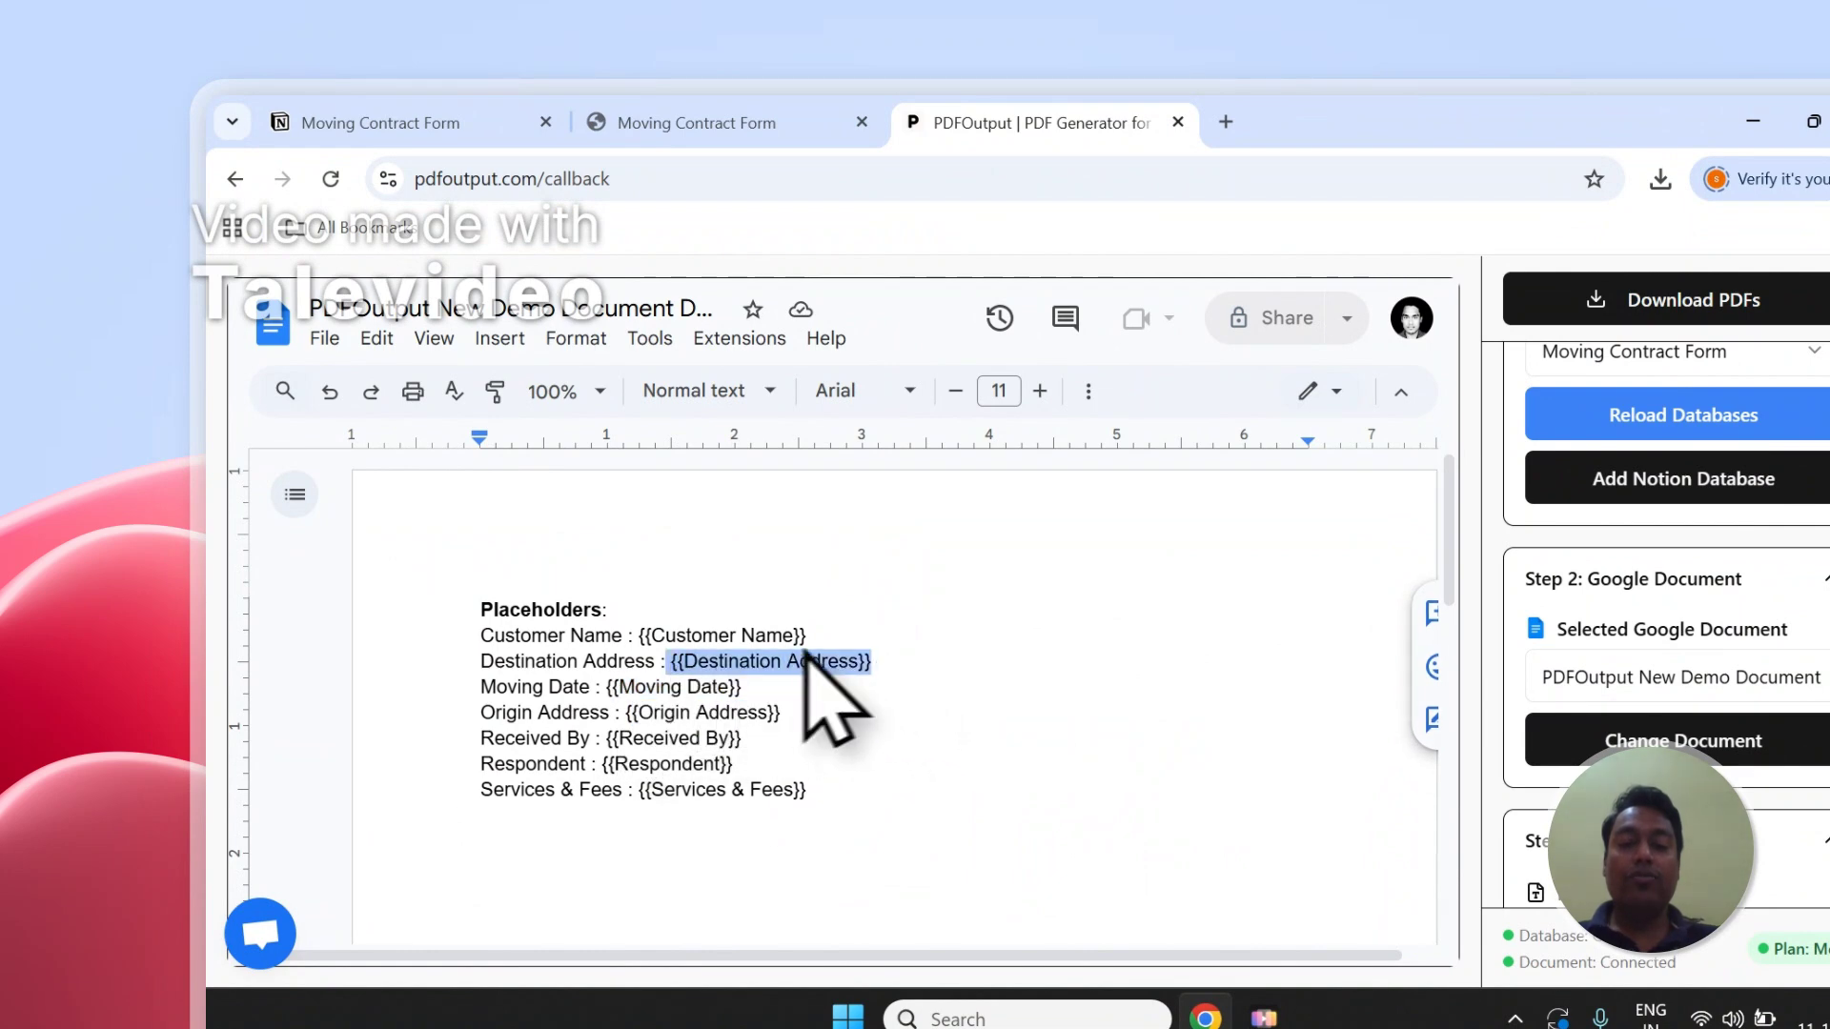
click(696, 122)
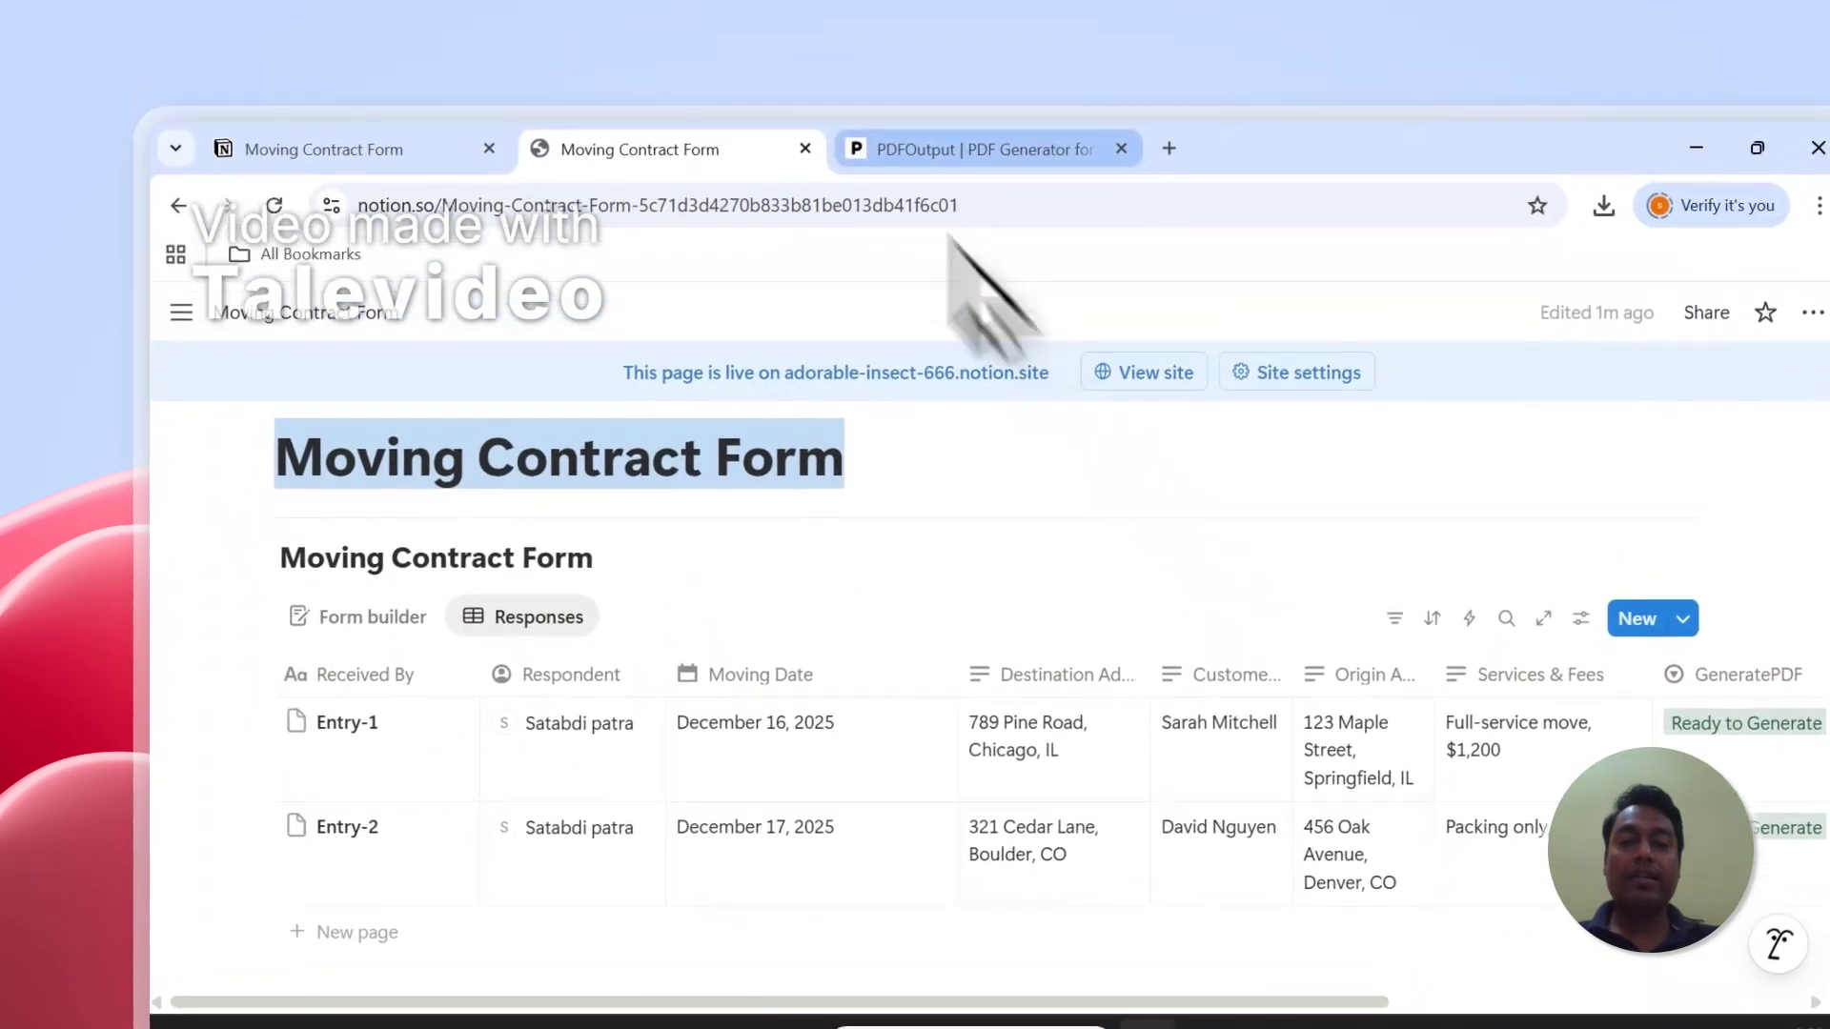
click(963, 107)
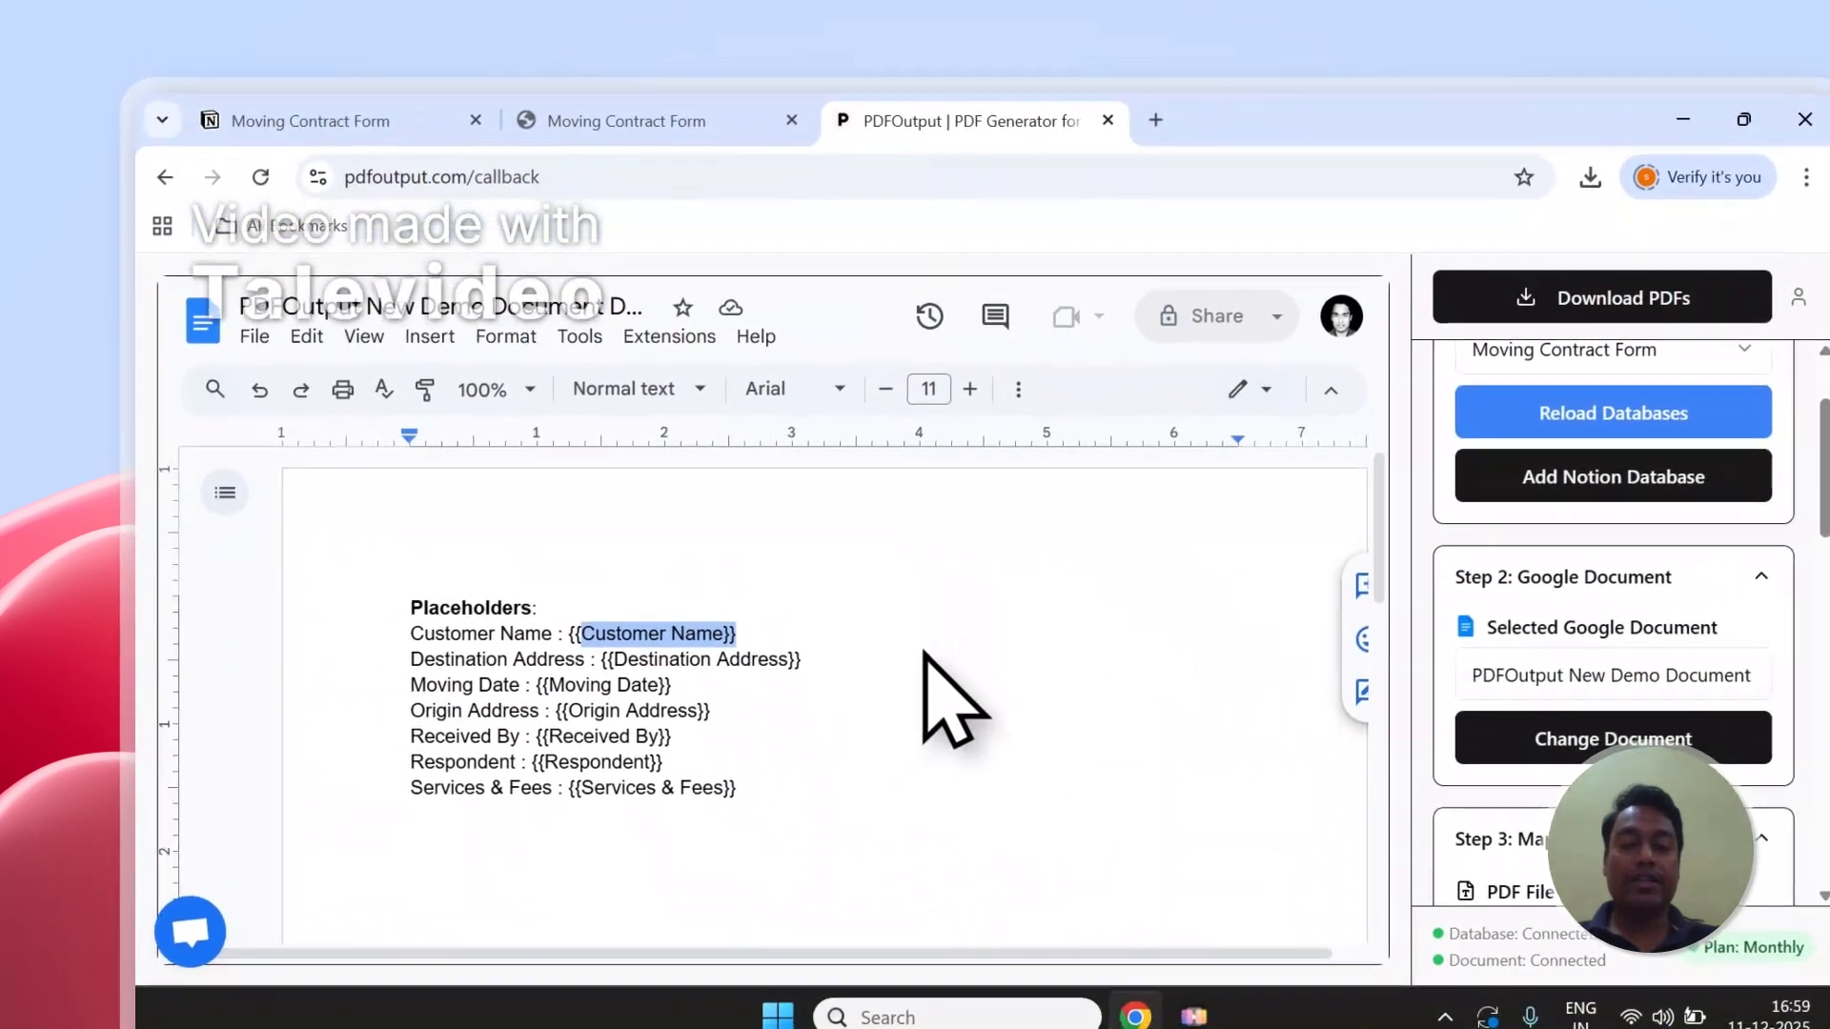
click(754, 624)
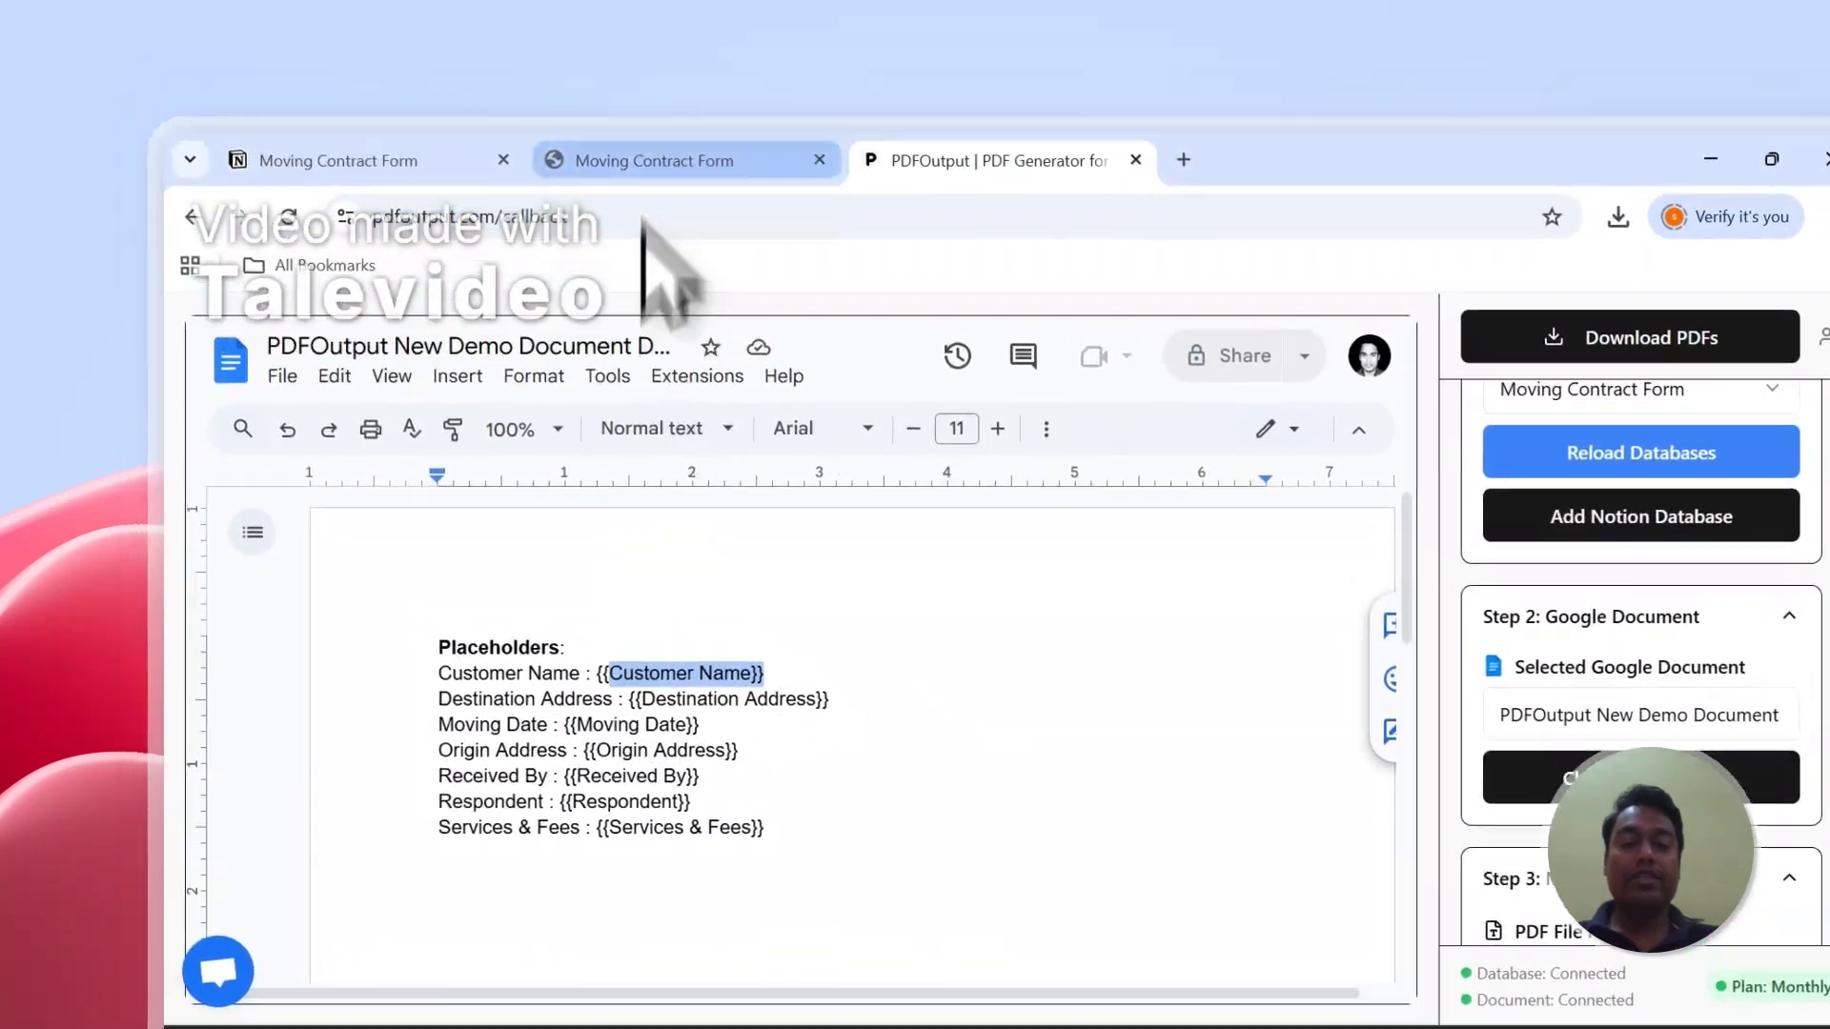
click(619, 107)
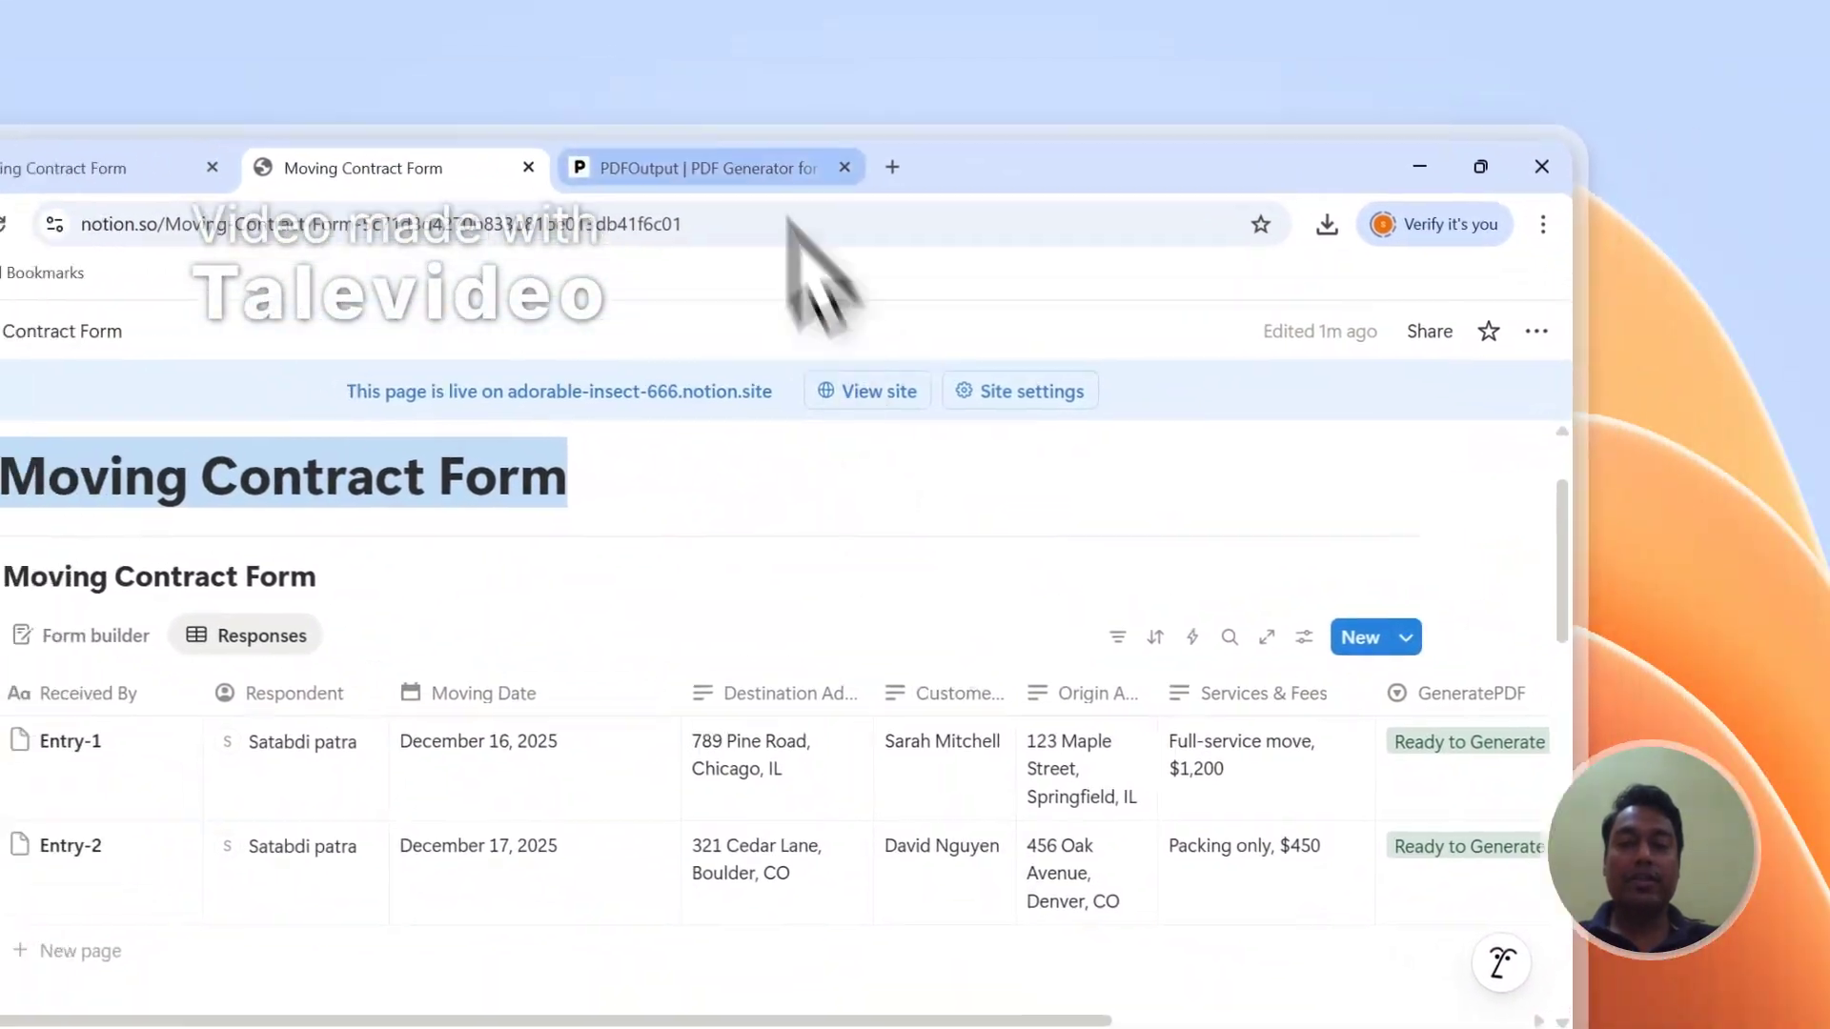
click(591, 105)
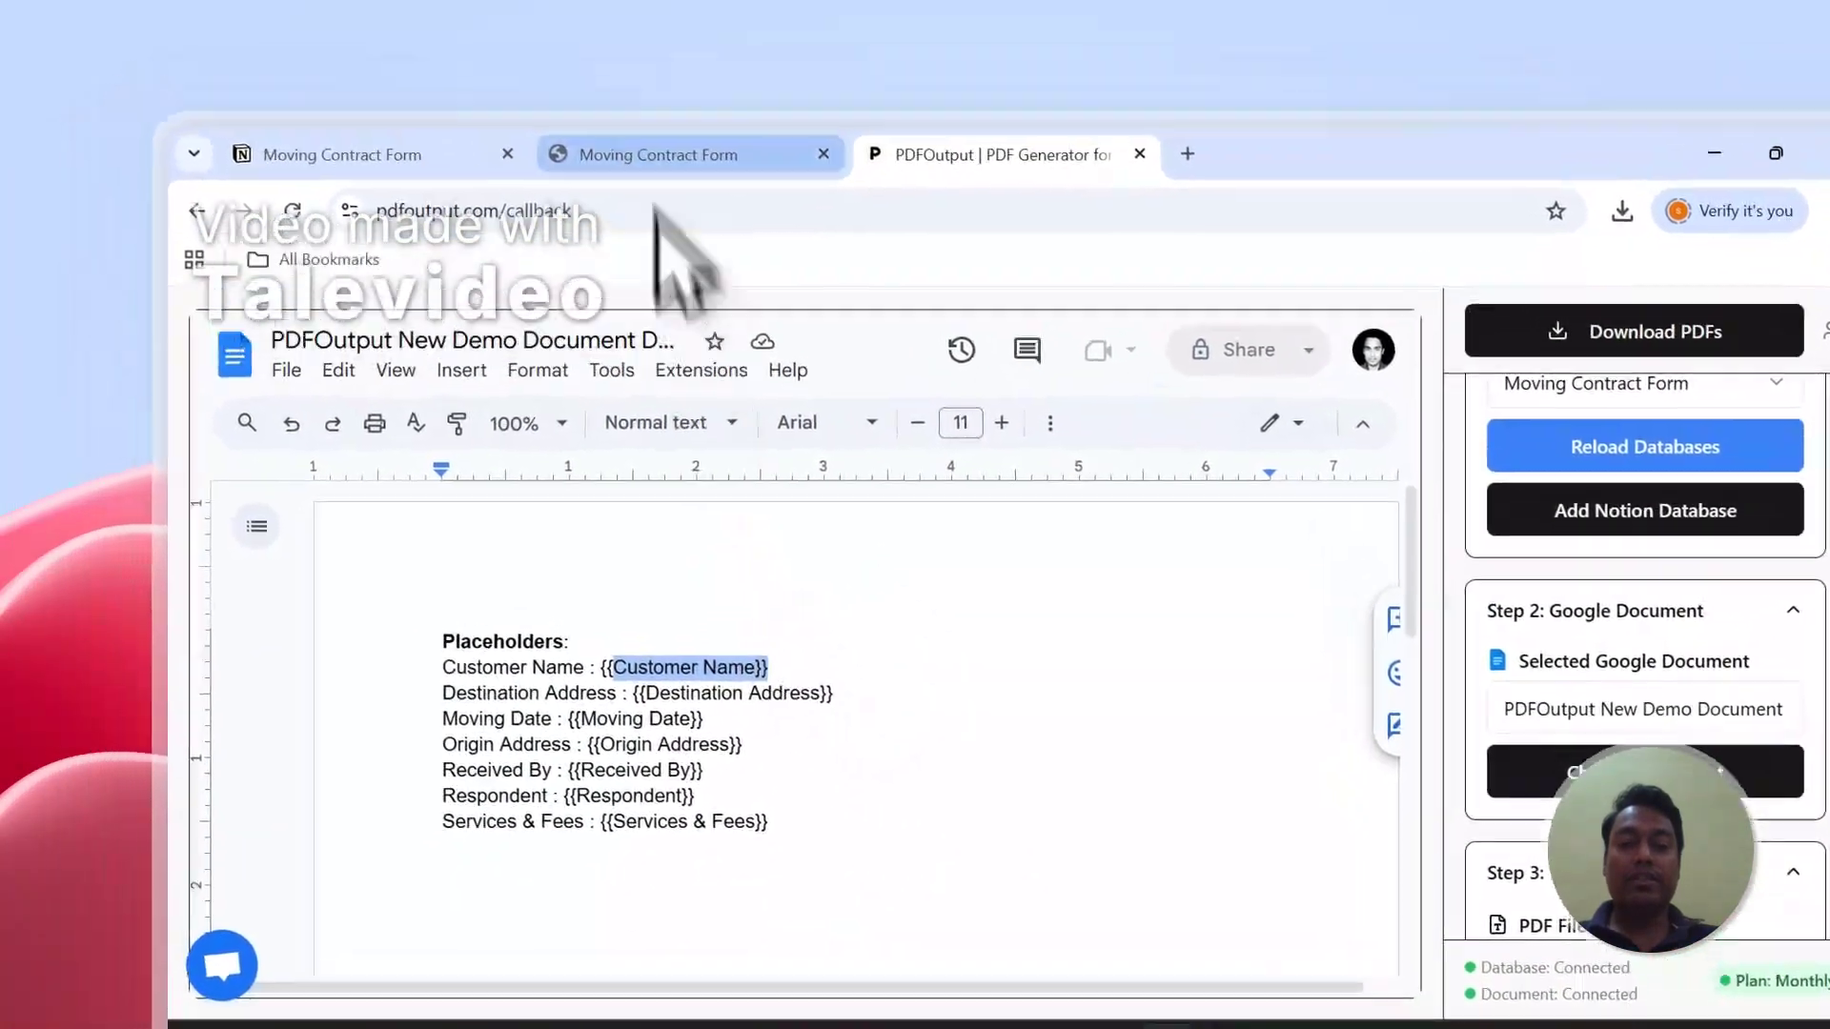
click(620, 104)
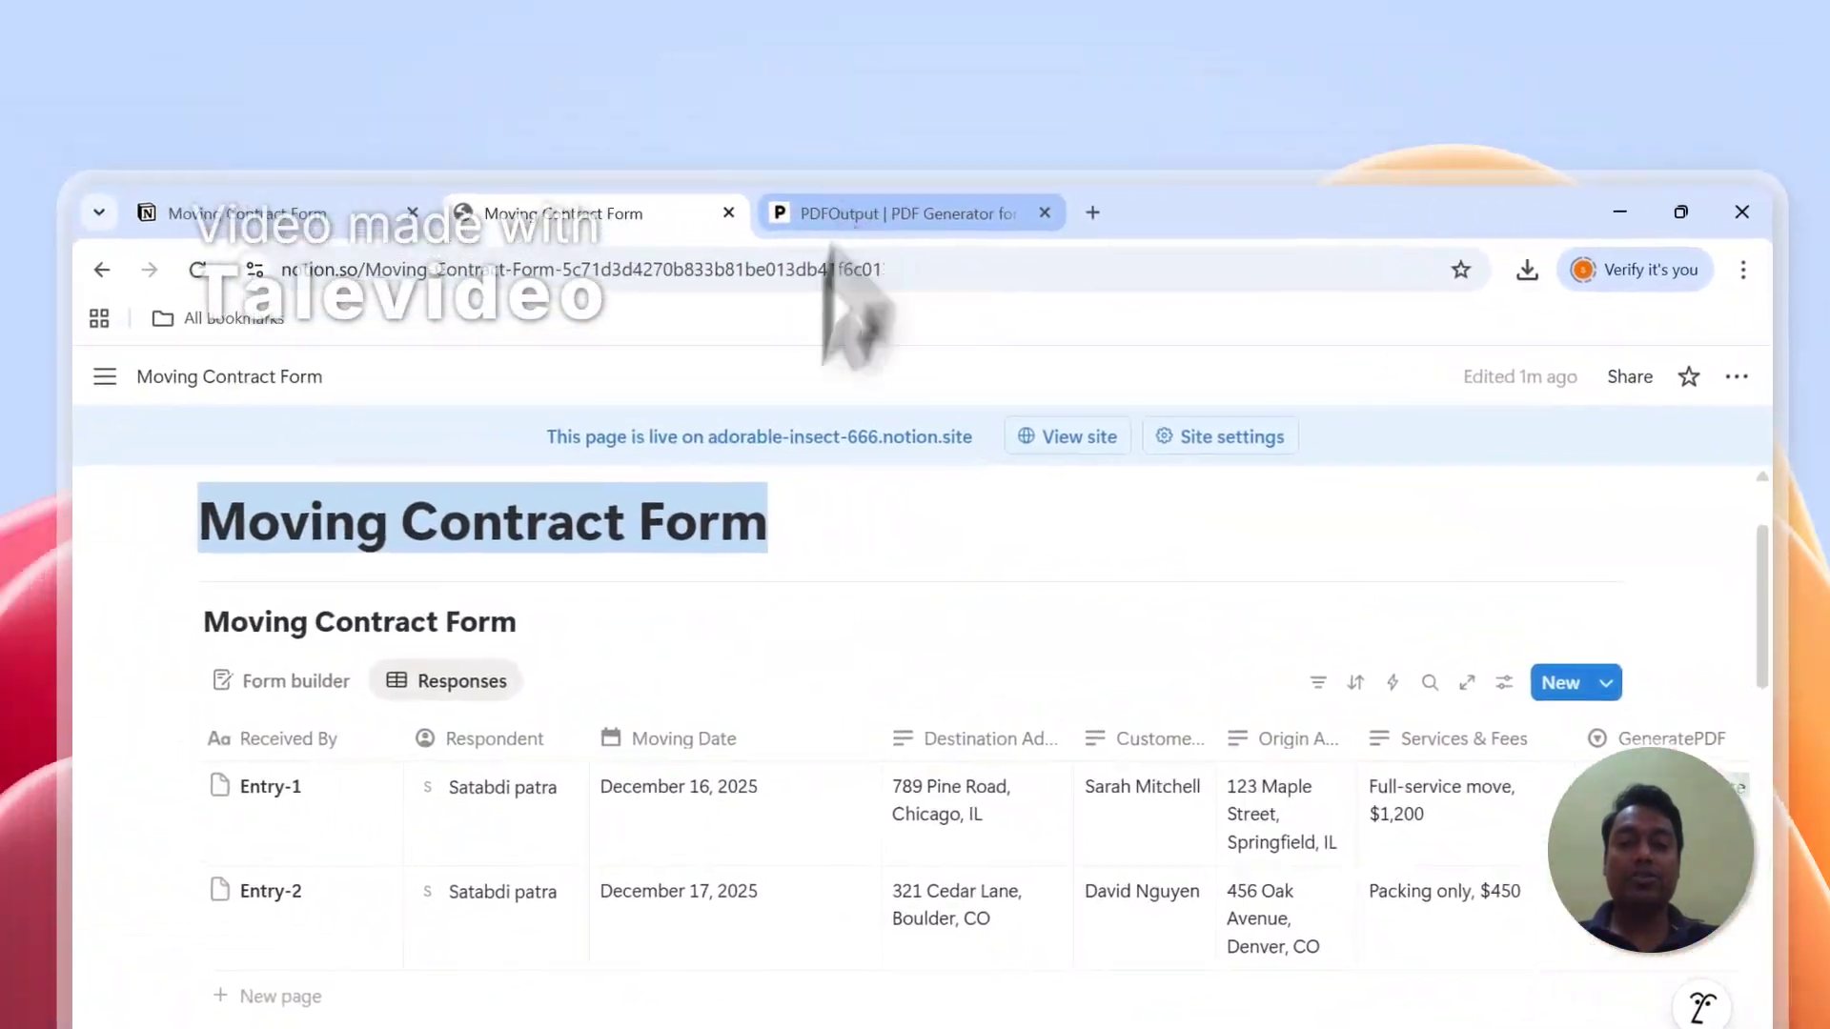
click(591, 119)
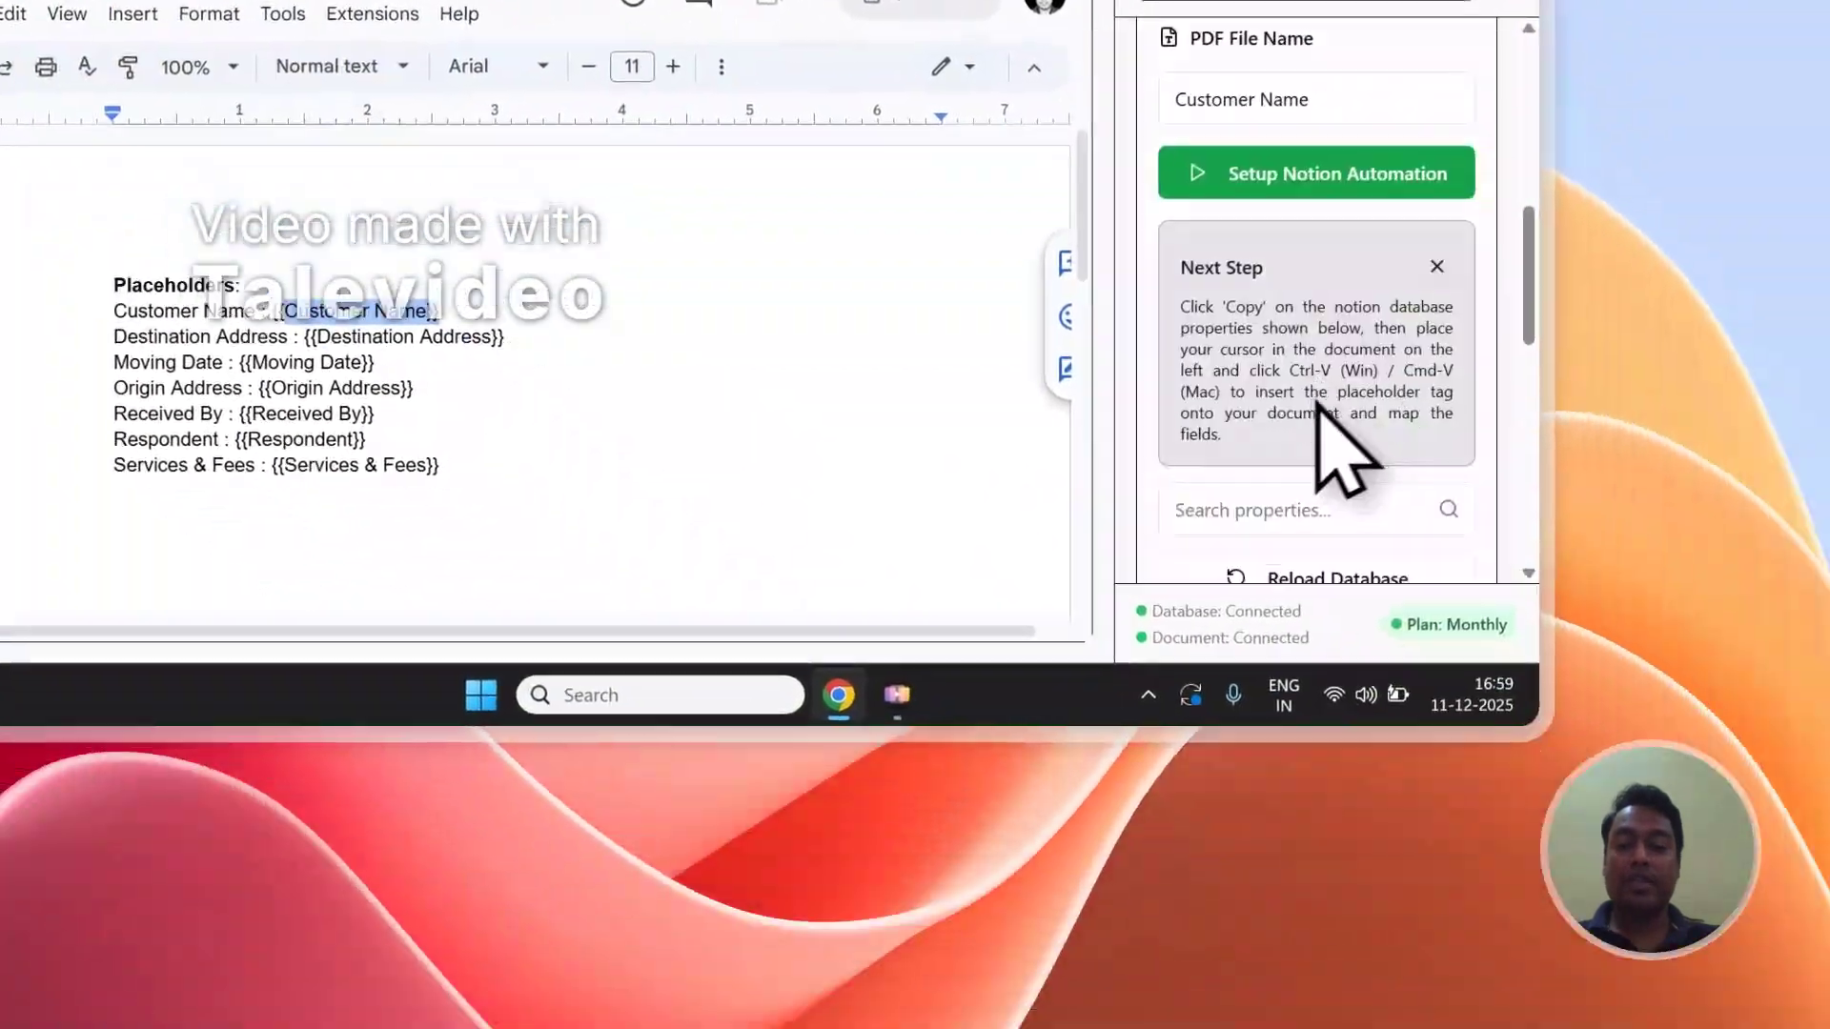
Copy the Customer Name property's placeholder and add the line "Customer Name - {{Customer Name}}" below the placeholder list in the document
scroll(1335, 448, down, 4)
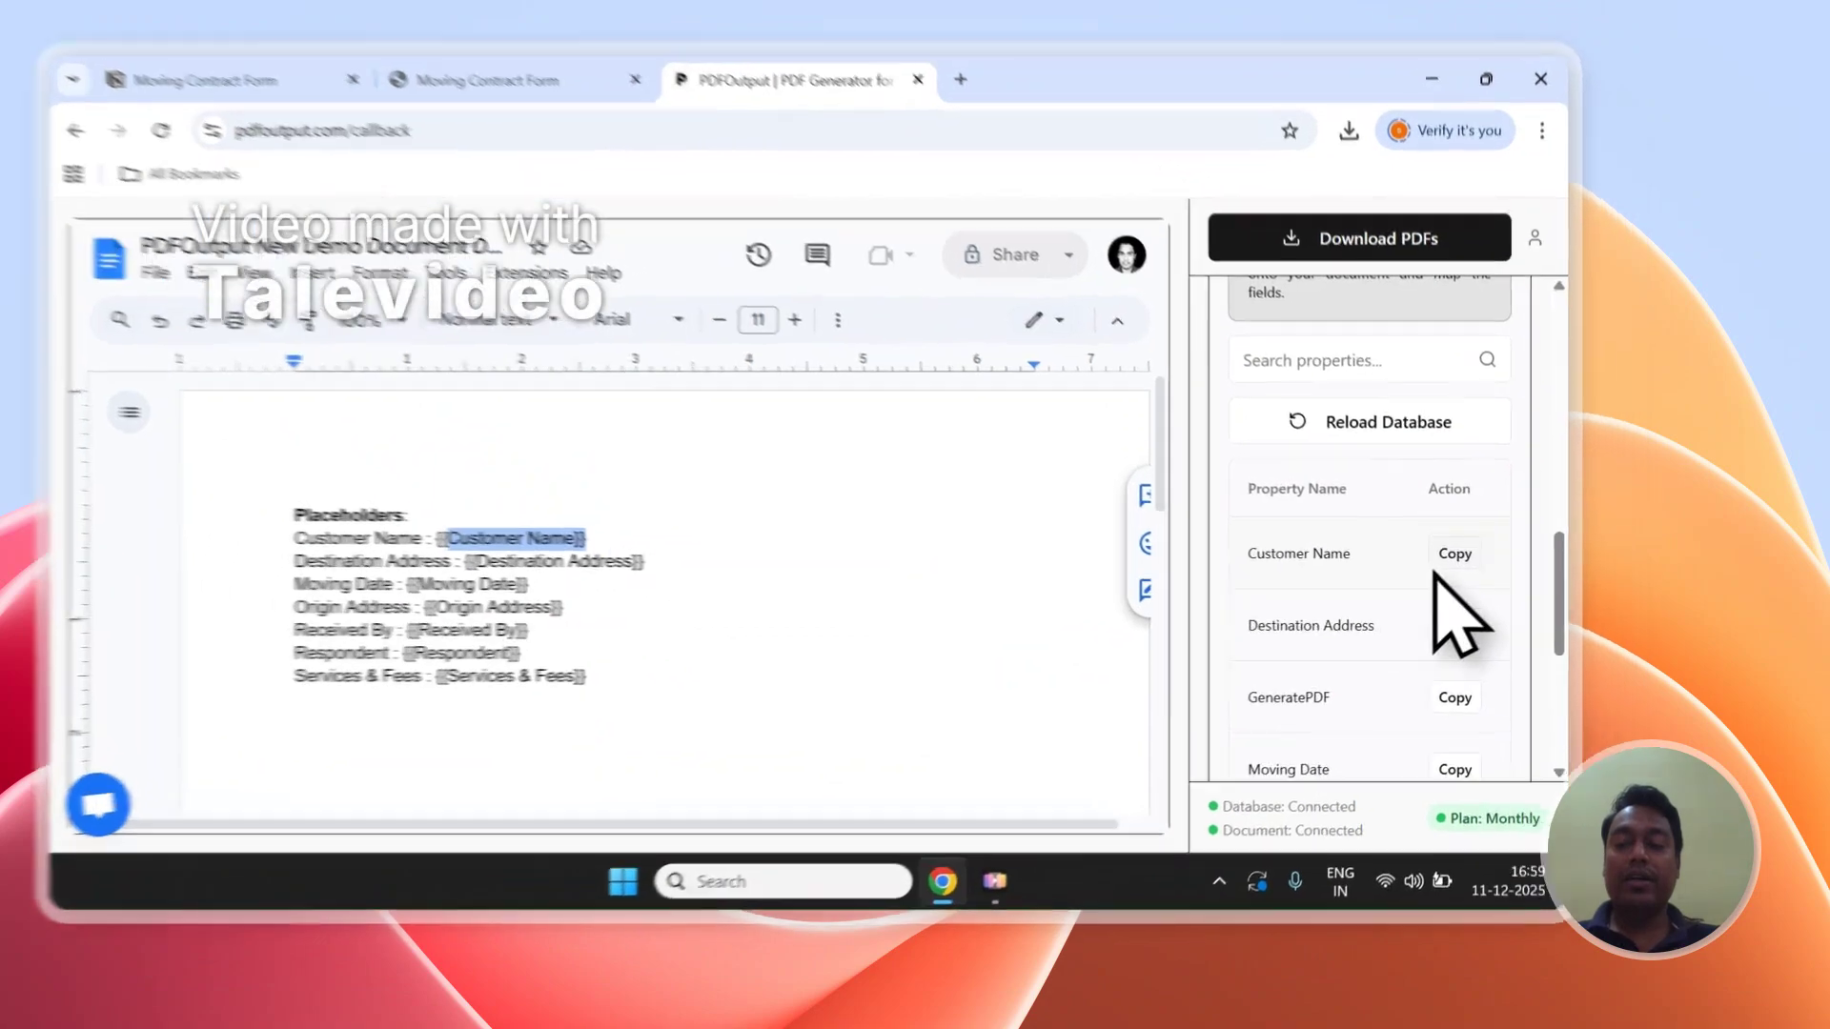
click(1518, 581)
scroll(725, 610, down, 3)
click(599, 557)
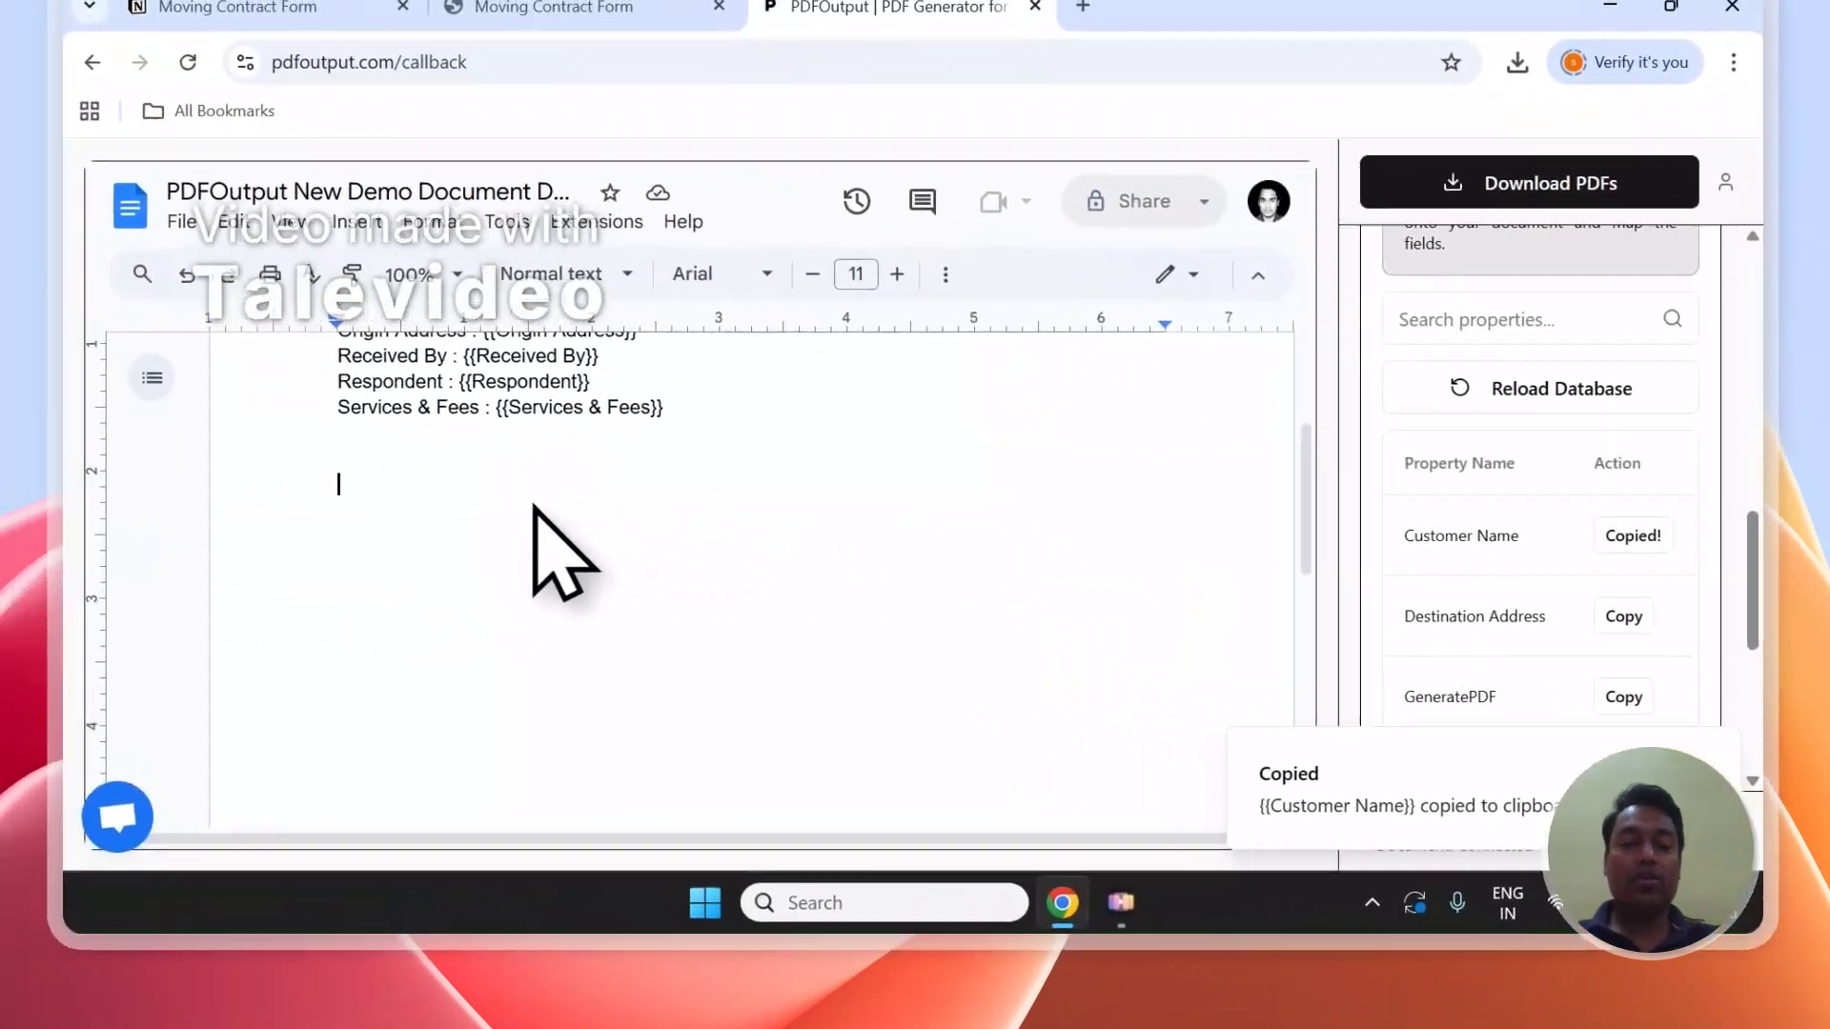
text(Cuso)
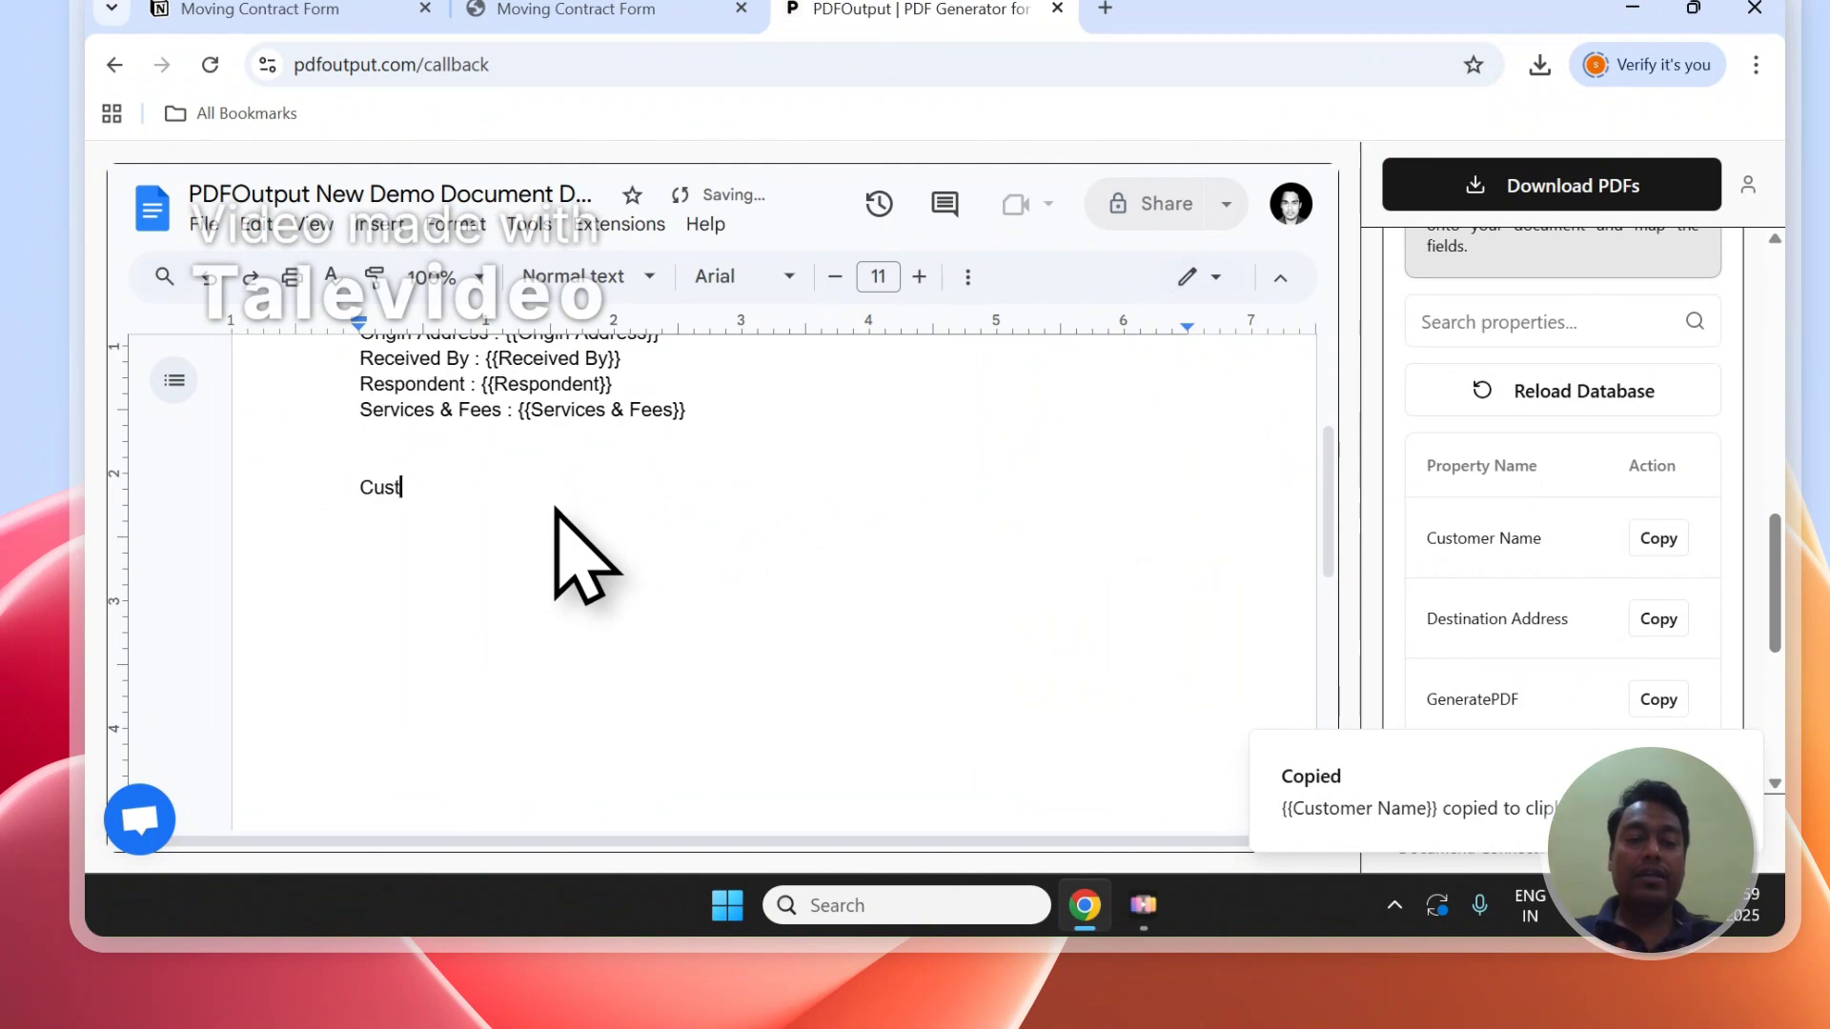
text(omer Name - {{Customer Name)
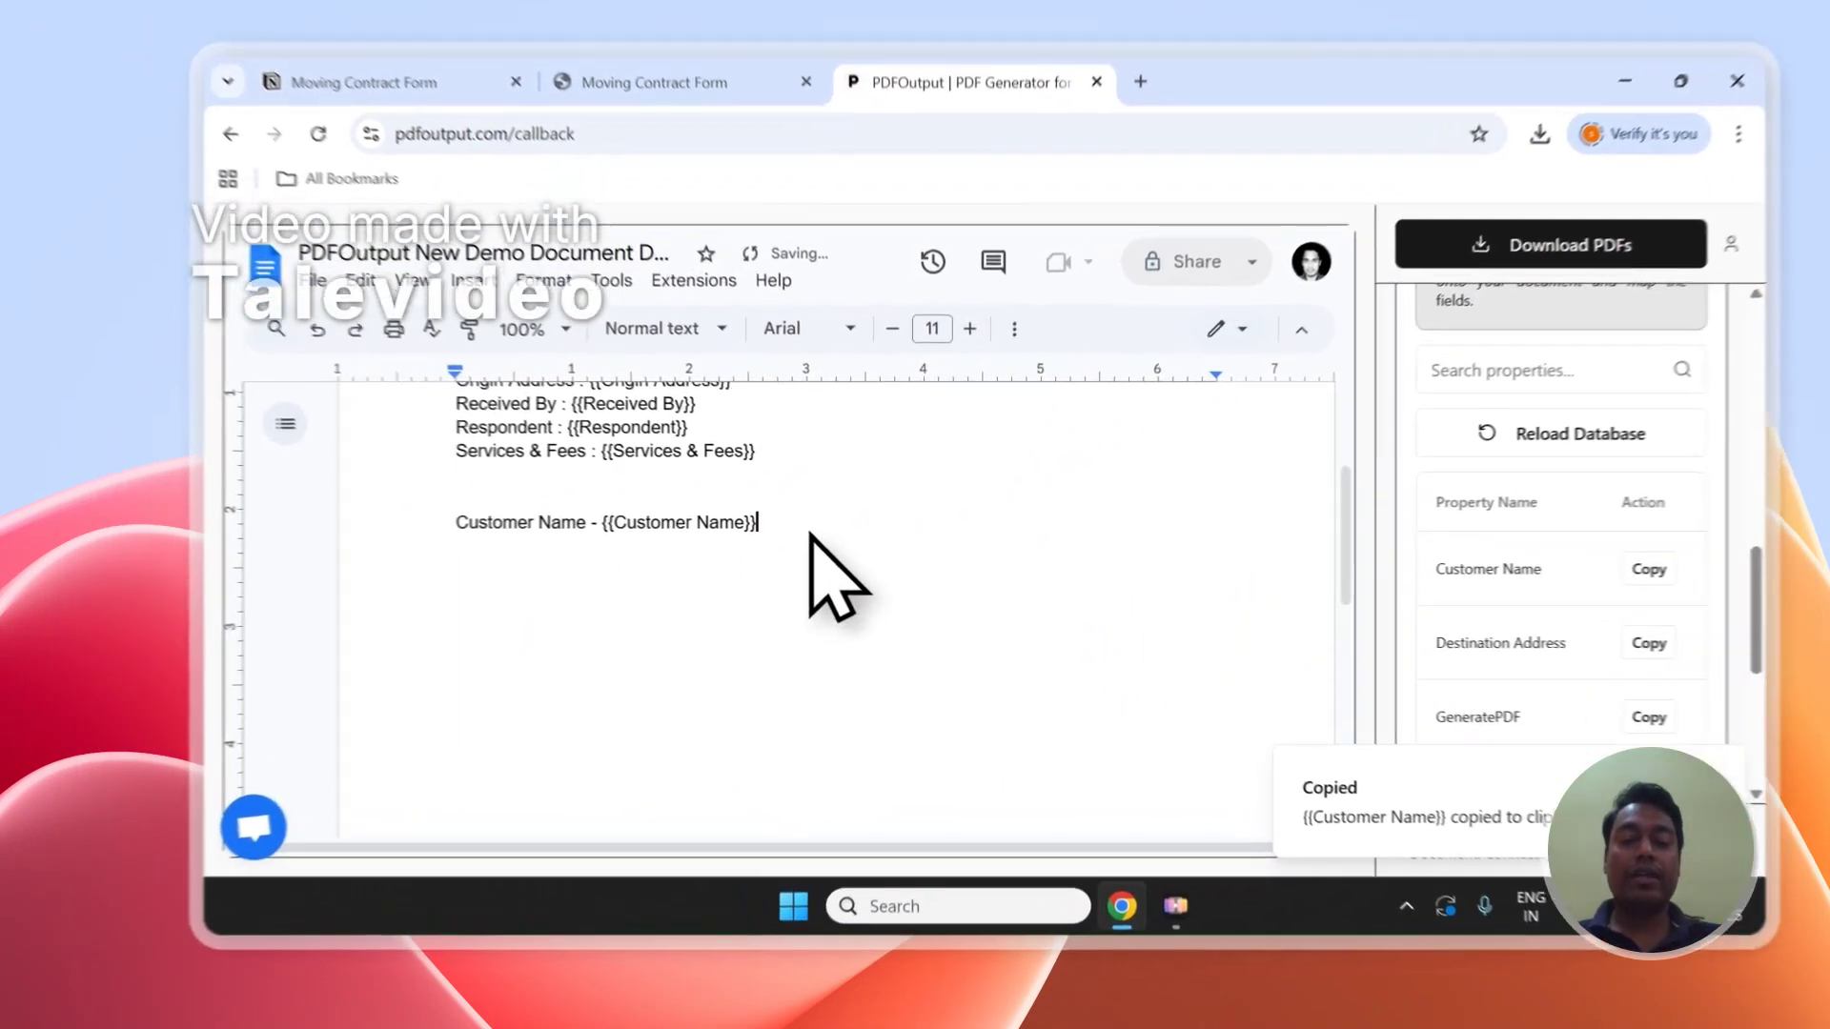
drag(713, 540, 592, 541)
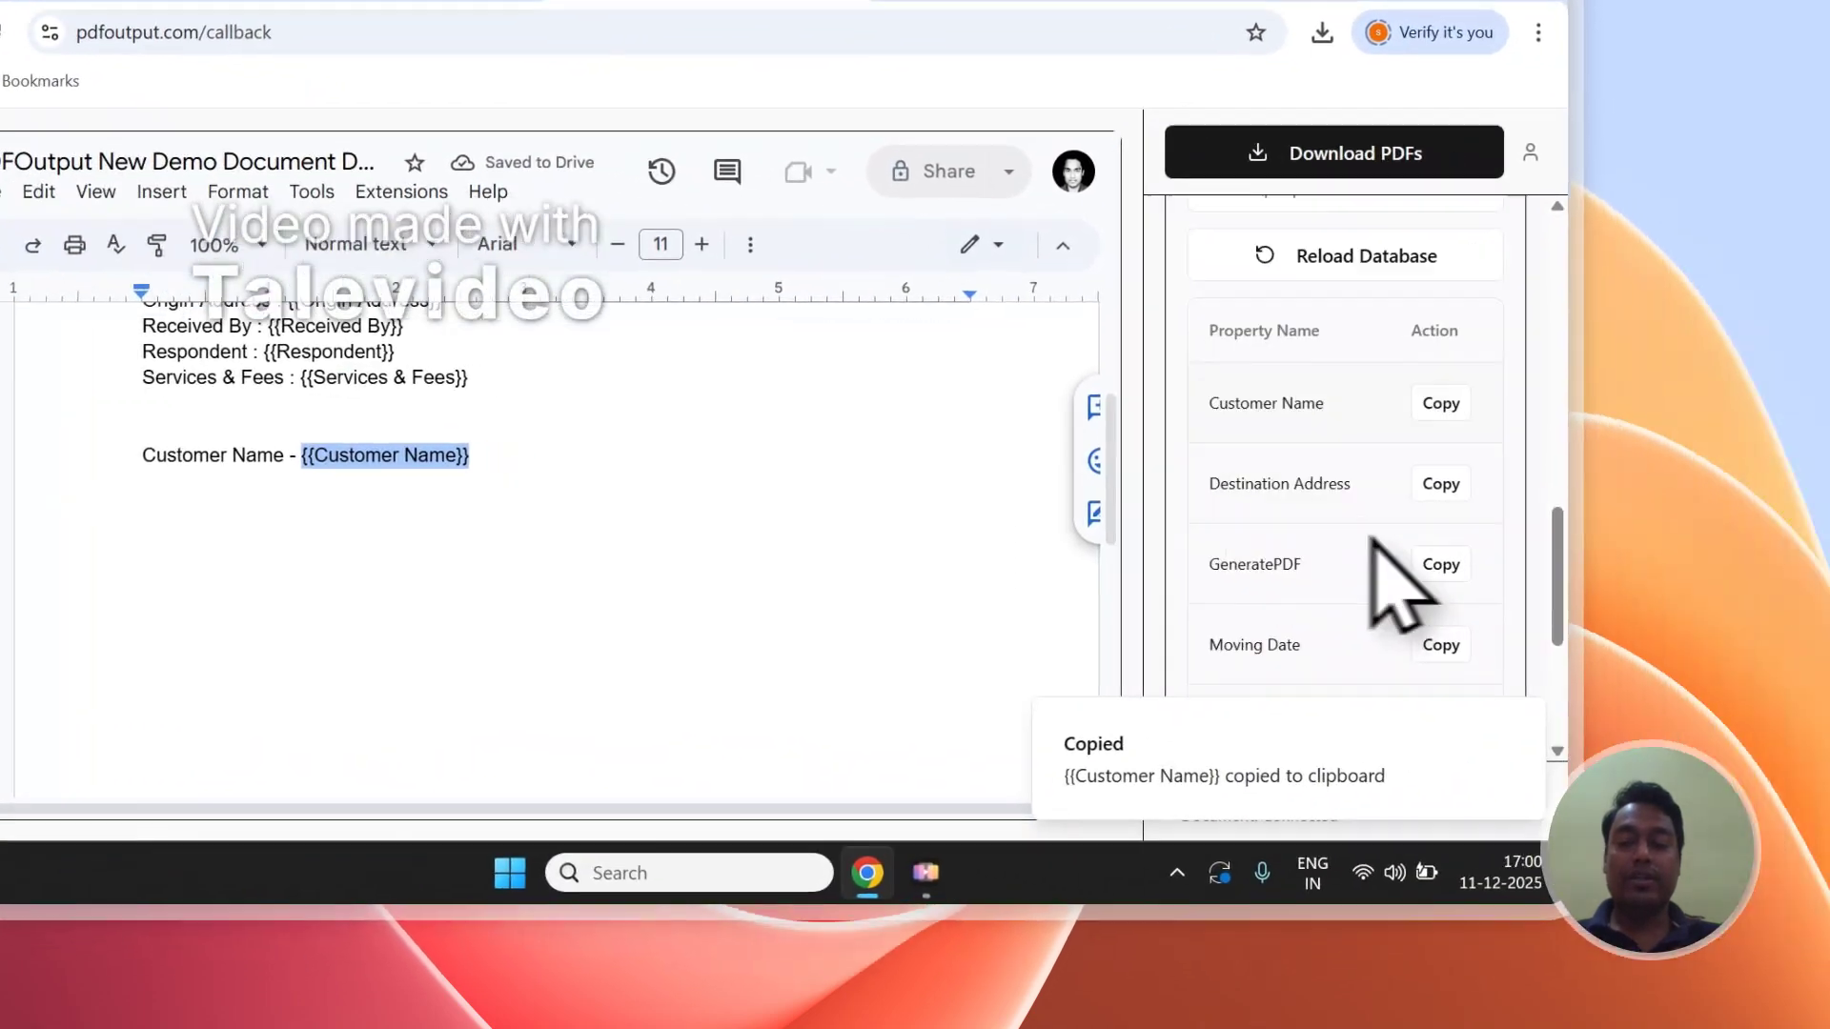
Copy the Origin Address property's placeholder and add {{Origin Address}} on its own line below the Customer Name line in the document
scroll(1753, 640, down, 3)
click(1778, 614)
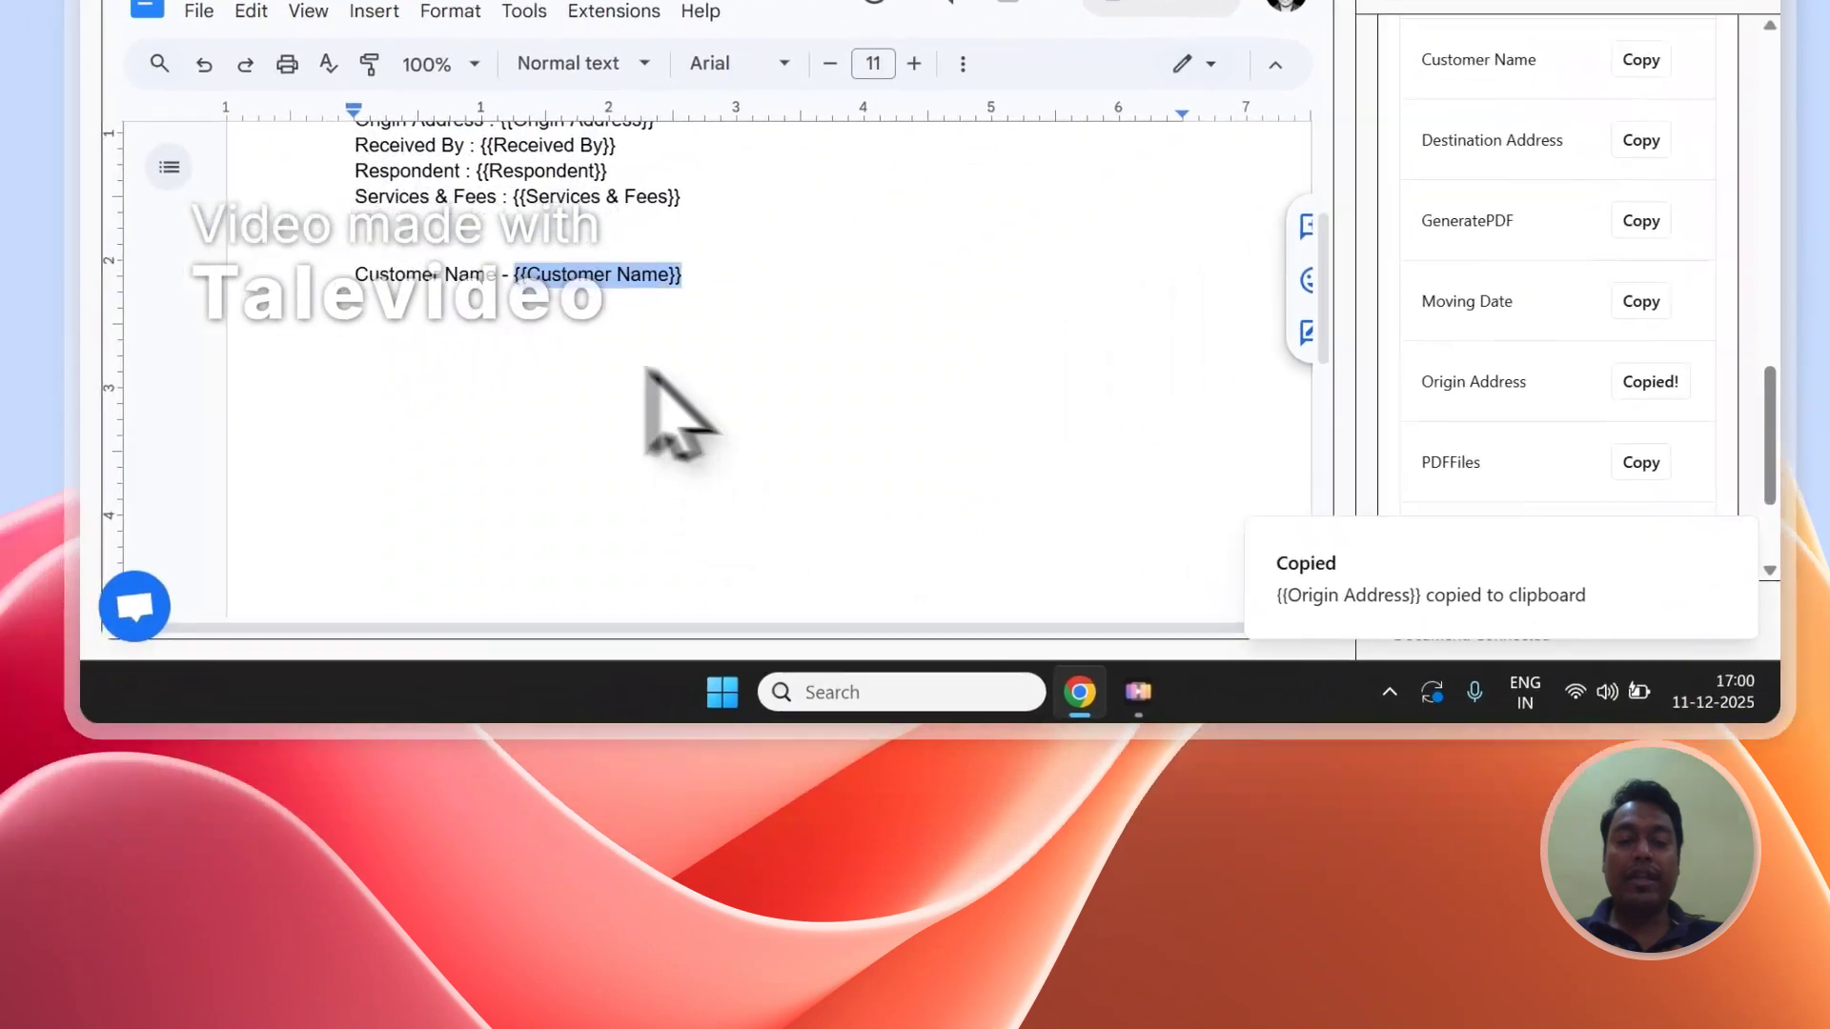
click(412, 447)
key(Return)
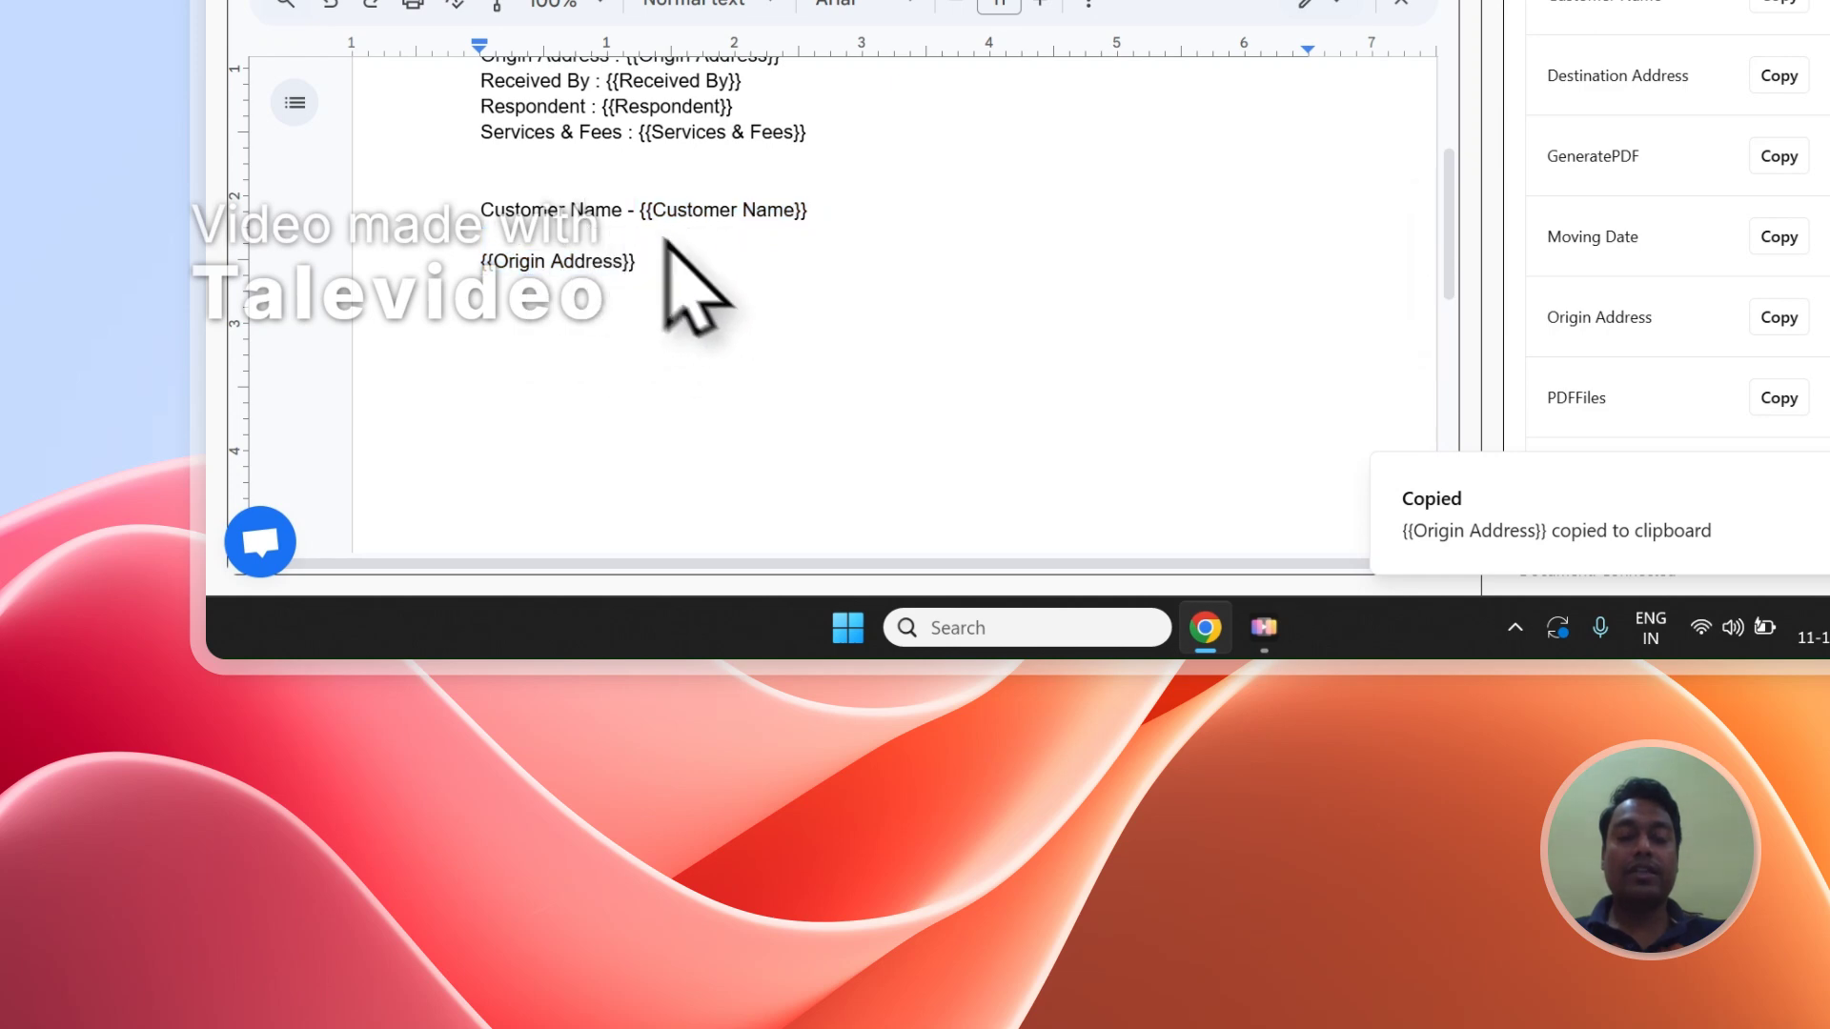
Check the PDF File Name setting against the Customer Name column of the Moving Contract Form database in Notion
scroll(665, 240, up, 2)
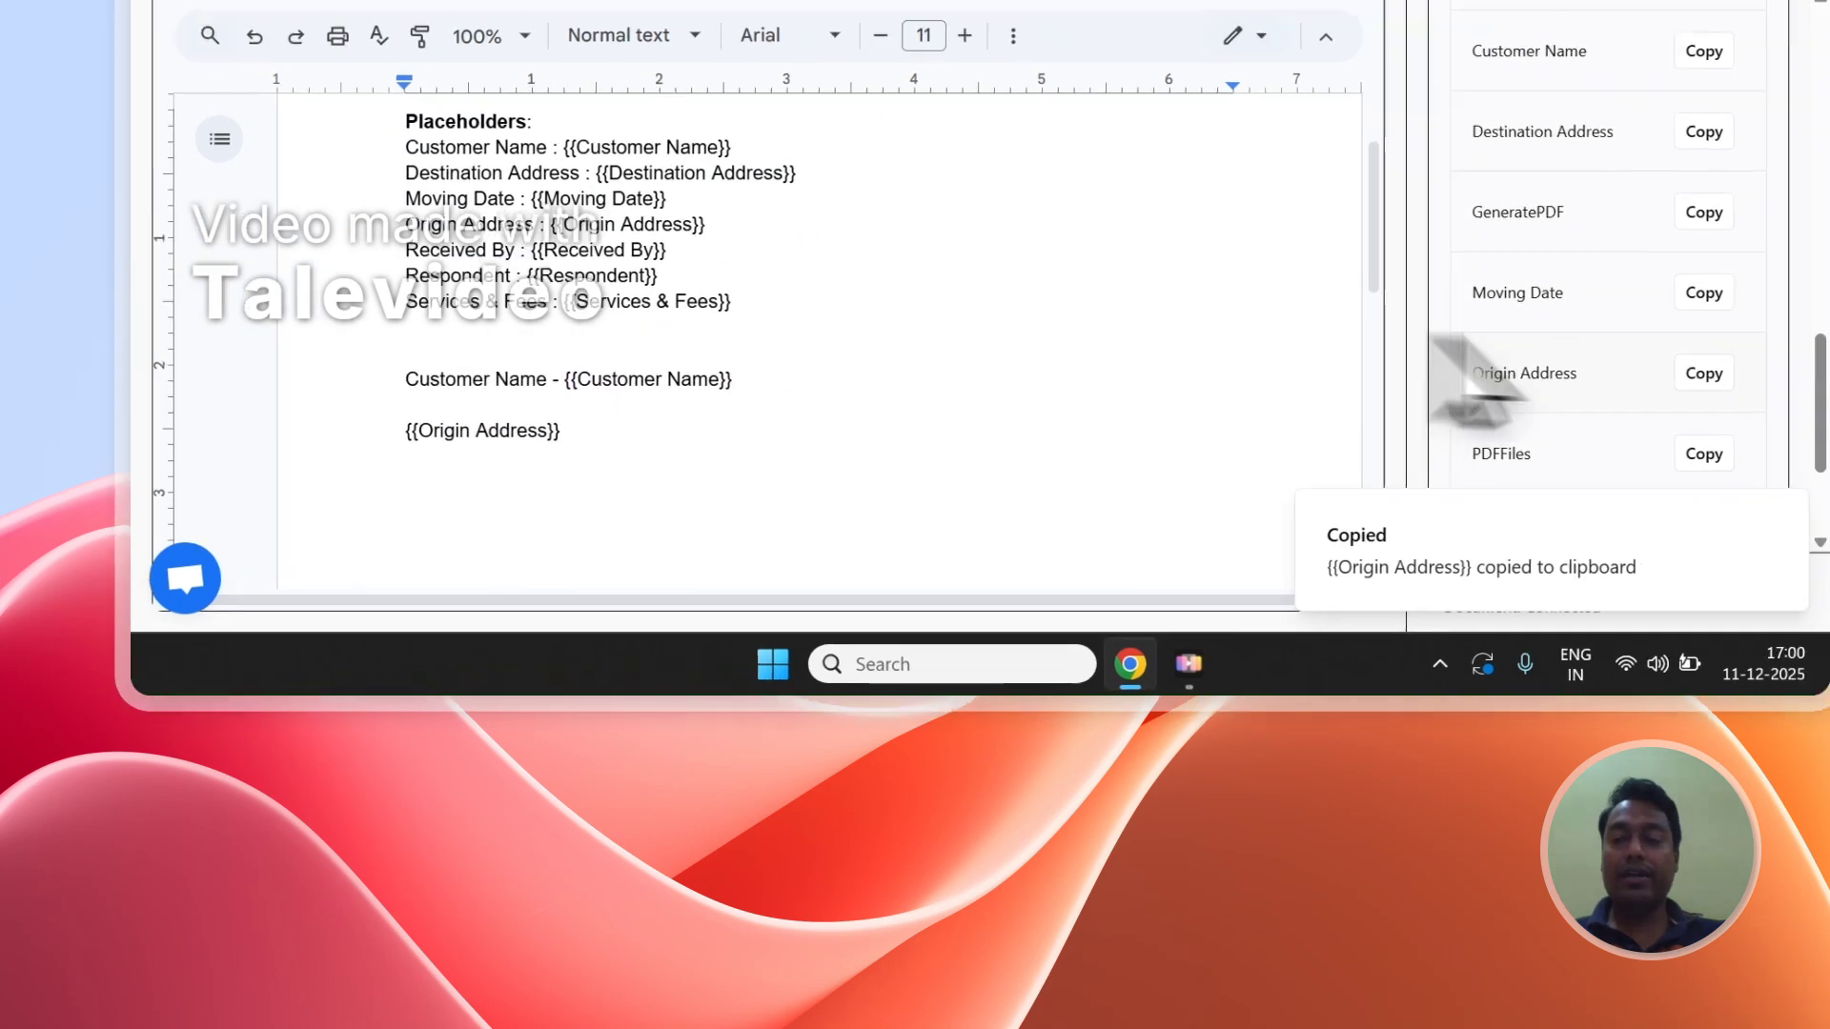
scroll(1620, 318, up, 5)
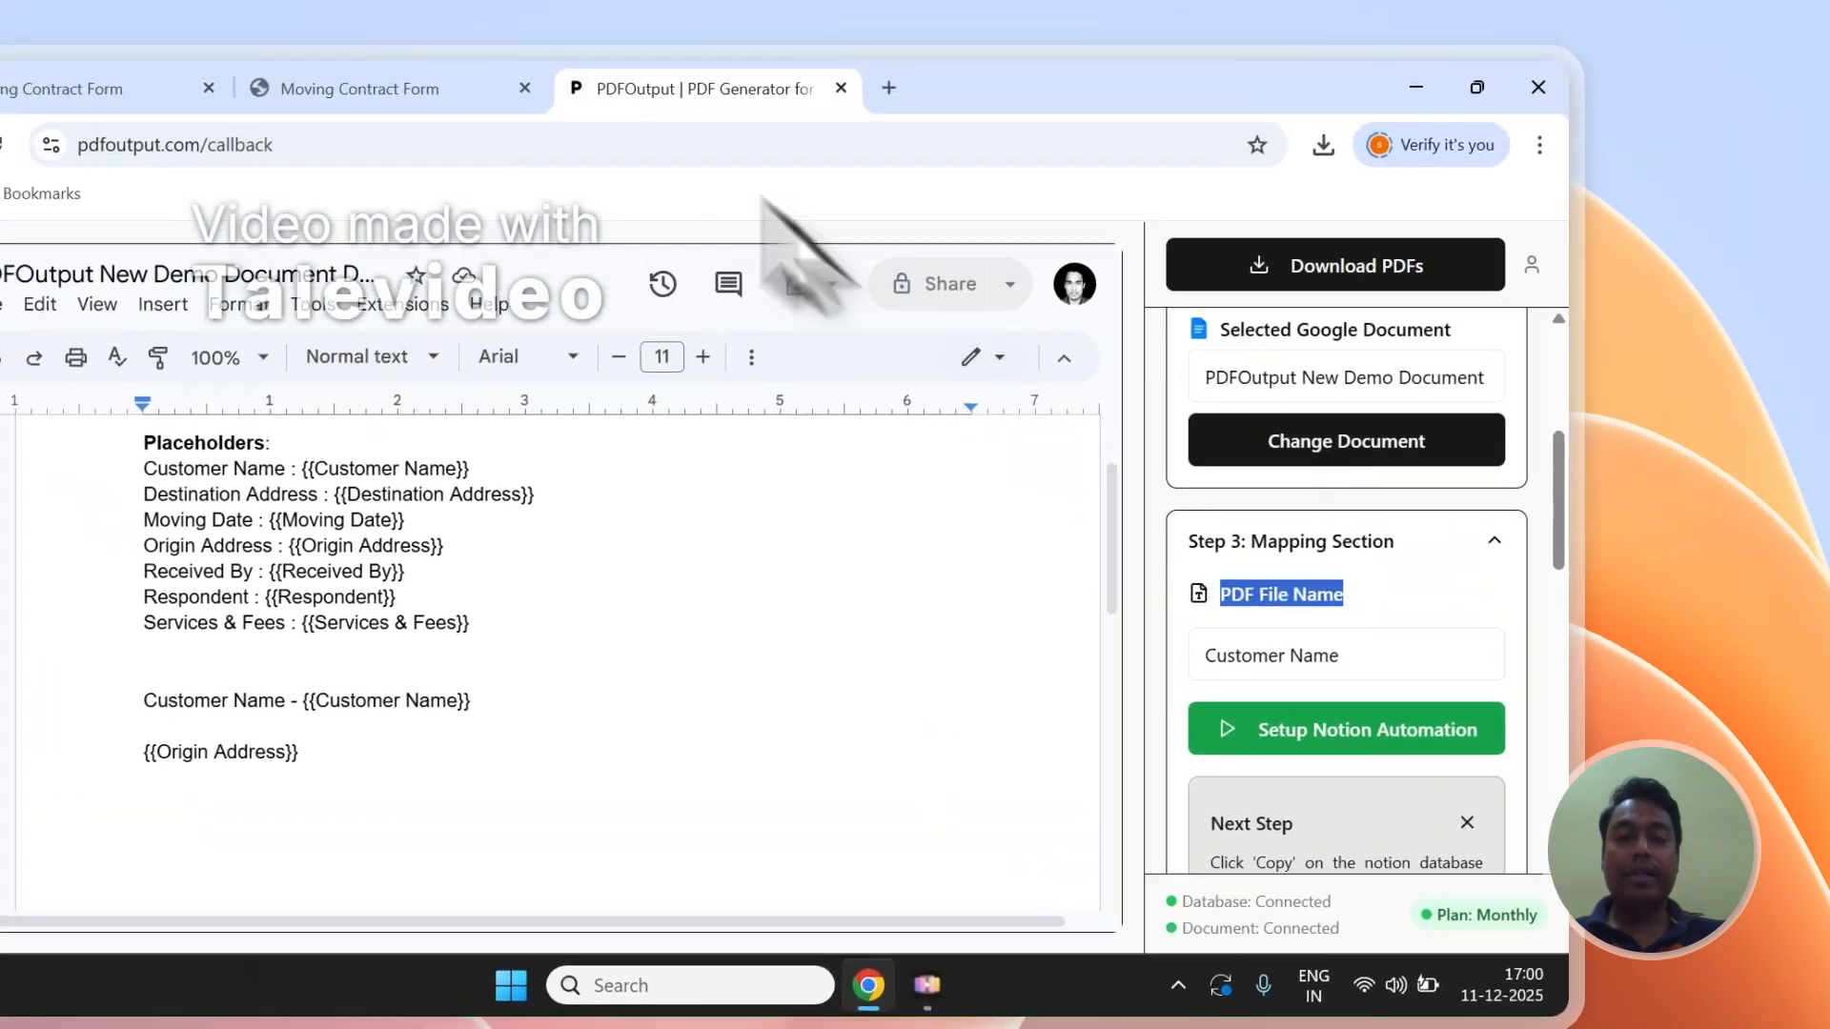
click(400, 82)
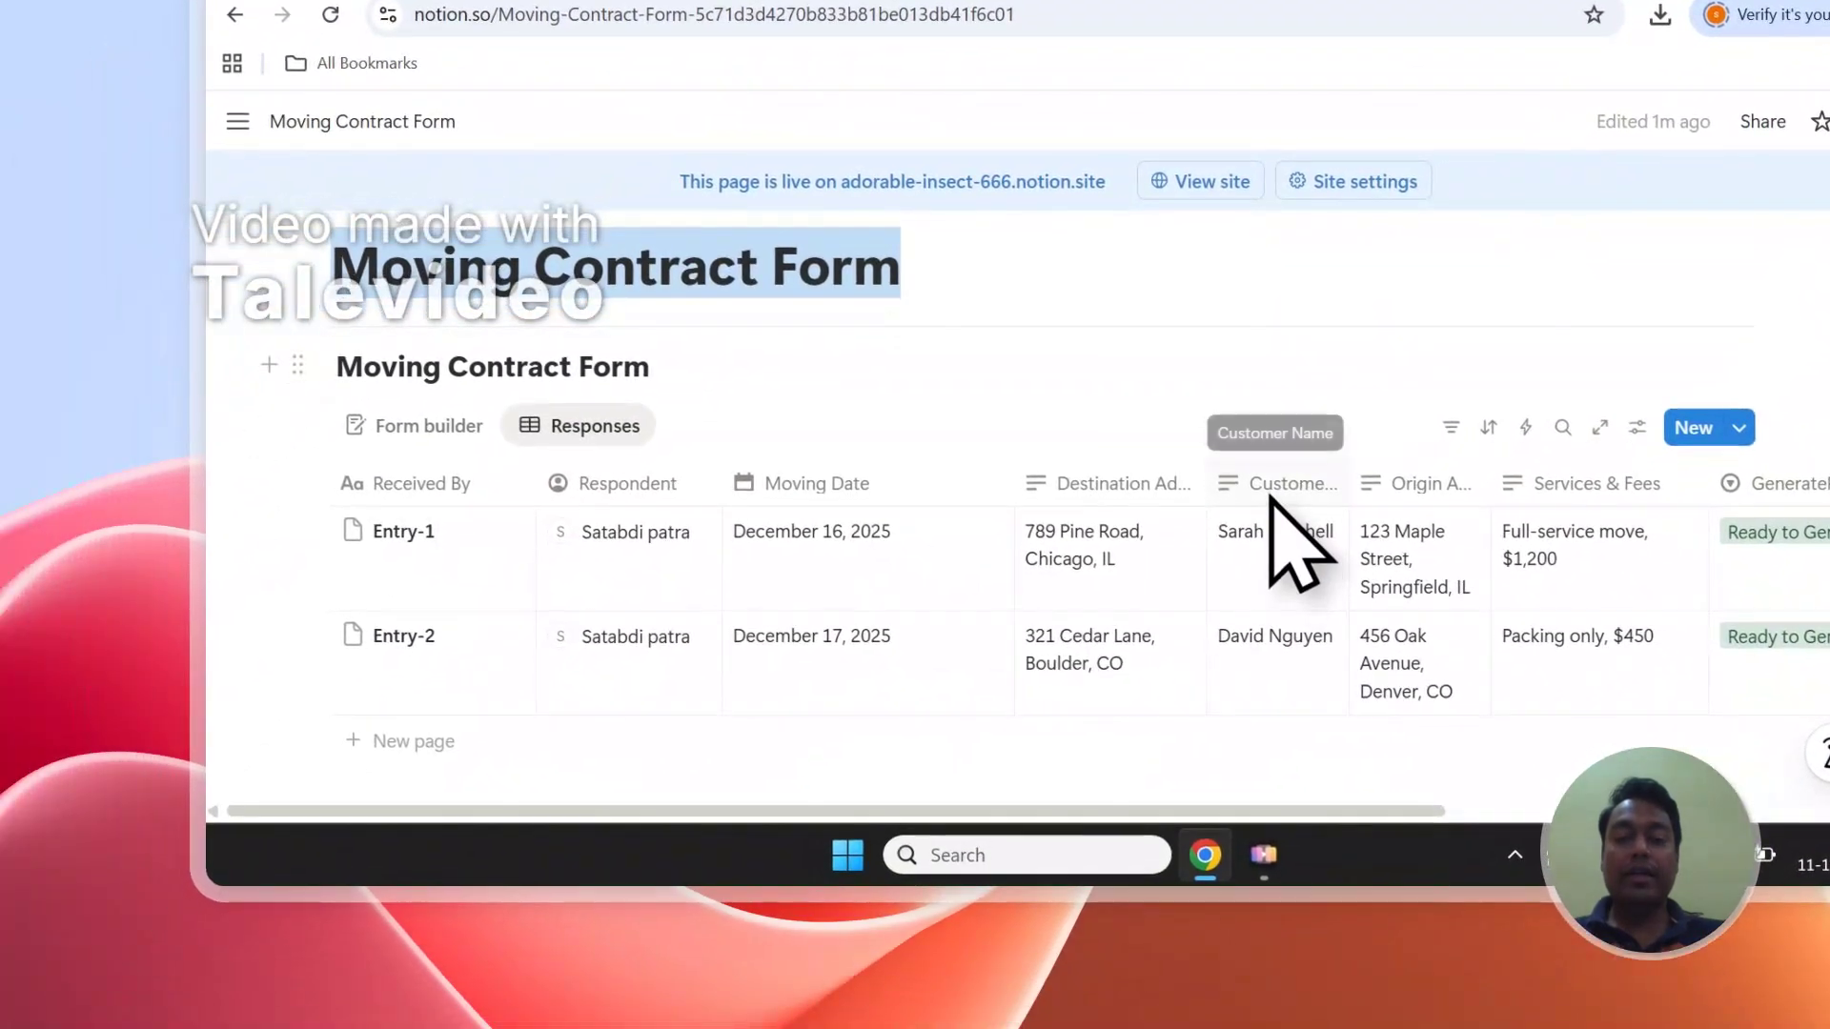
click(868, 238)
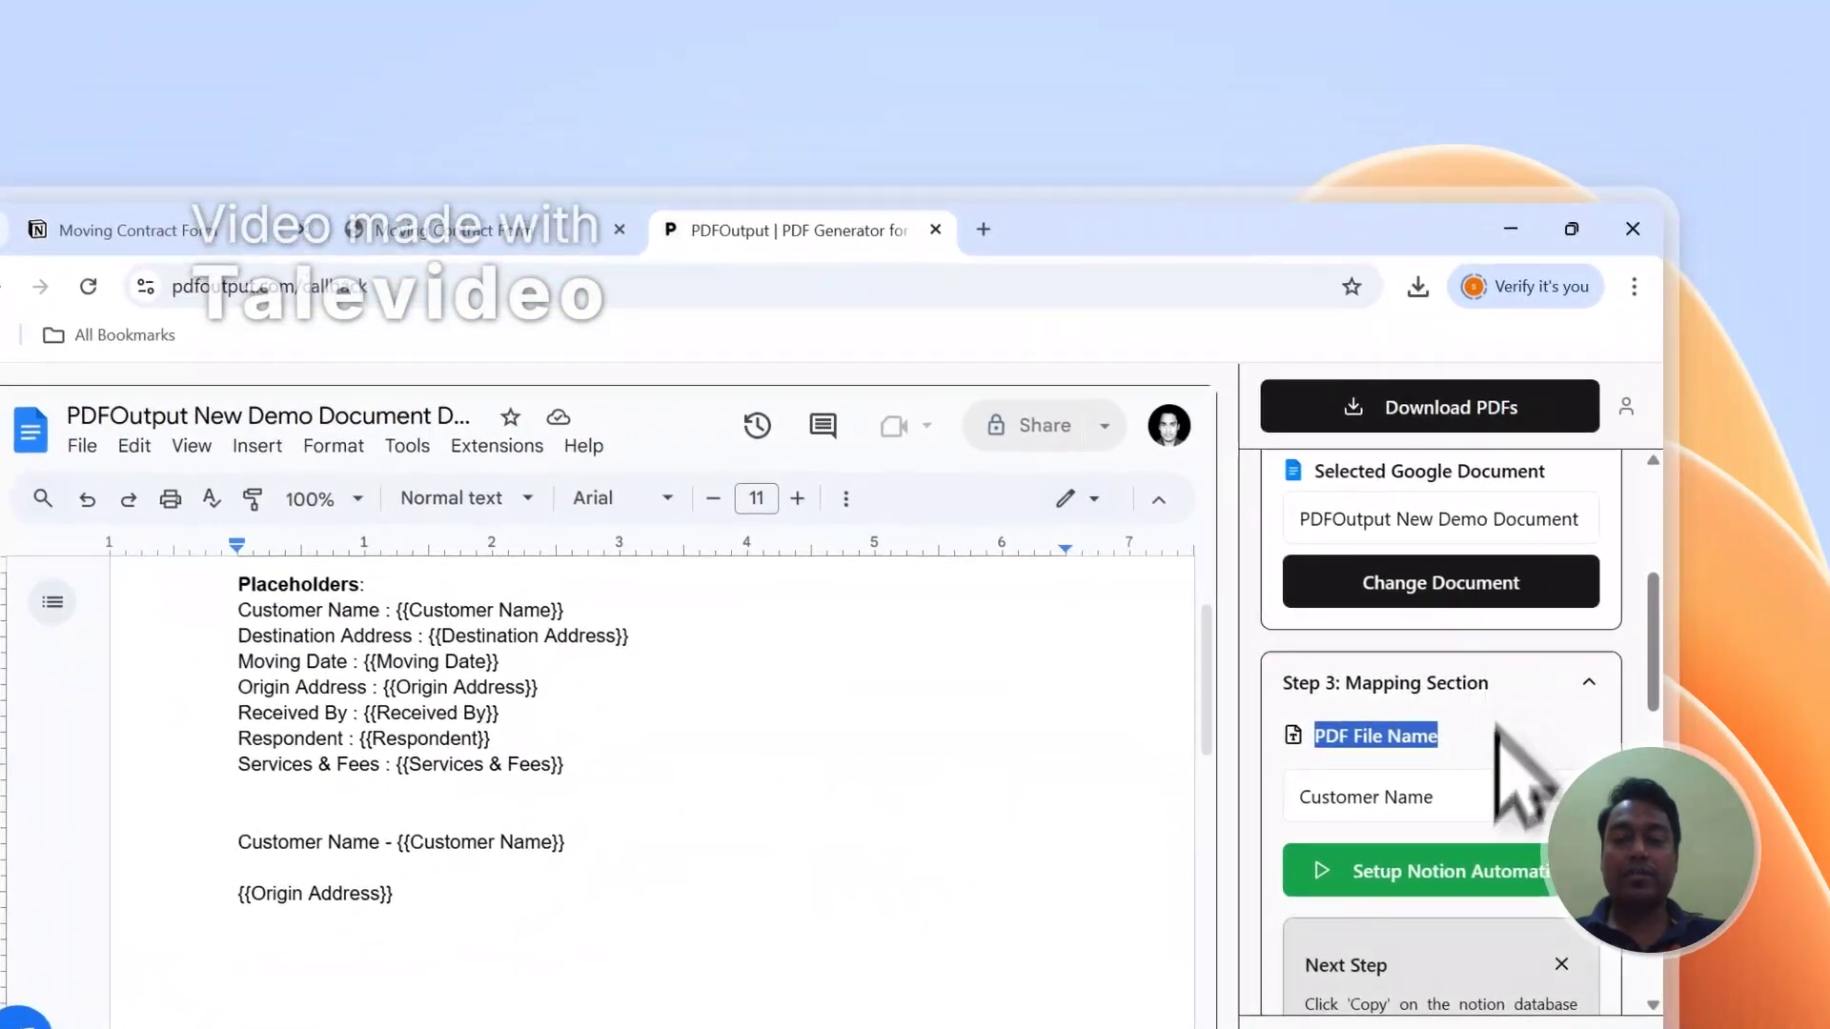
click(1302, 577)
key(Escape)
scroll(1277, 429, up, 5)
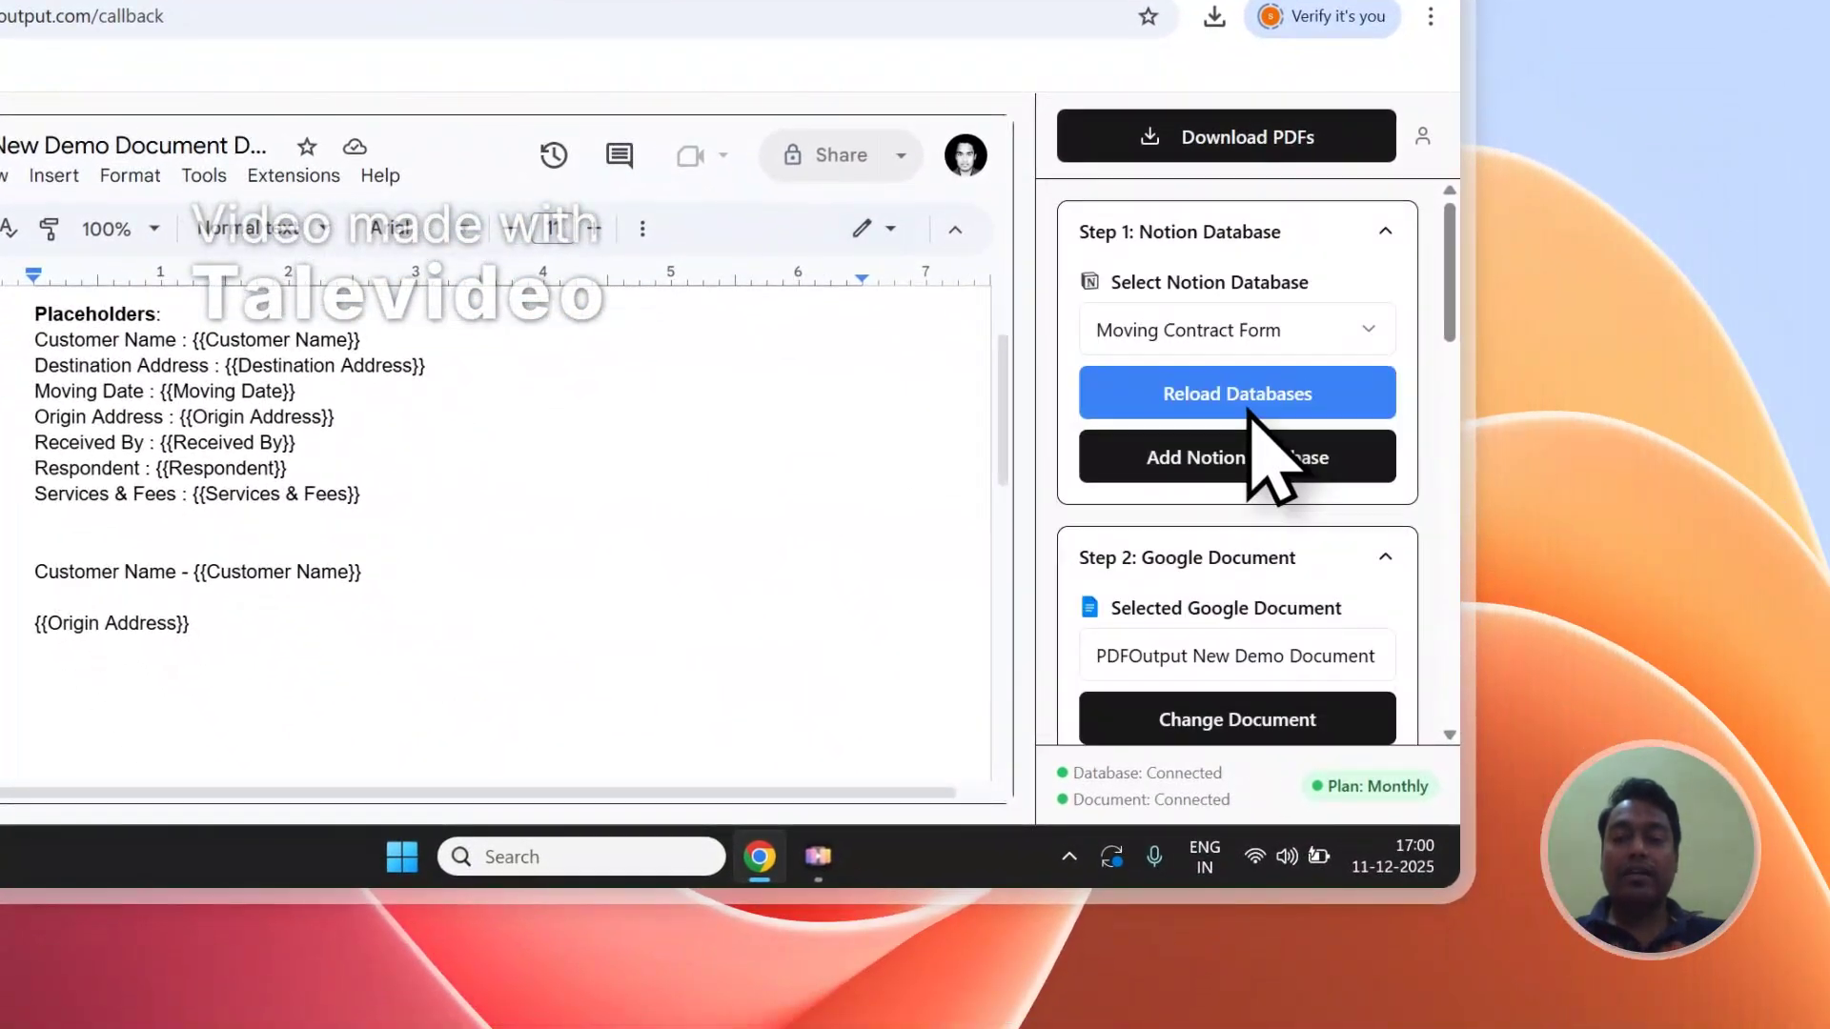
Check the GeneratePDF and PDFFiles columns of the Notion responses, then generate the PDFs in PDFOutput
click(286, 8)
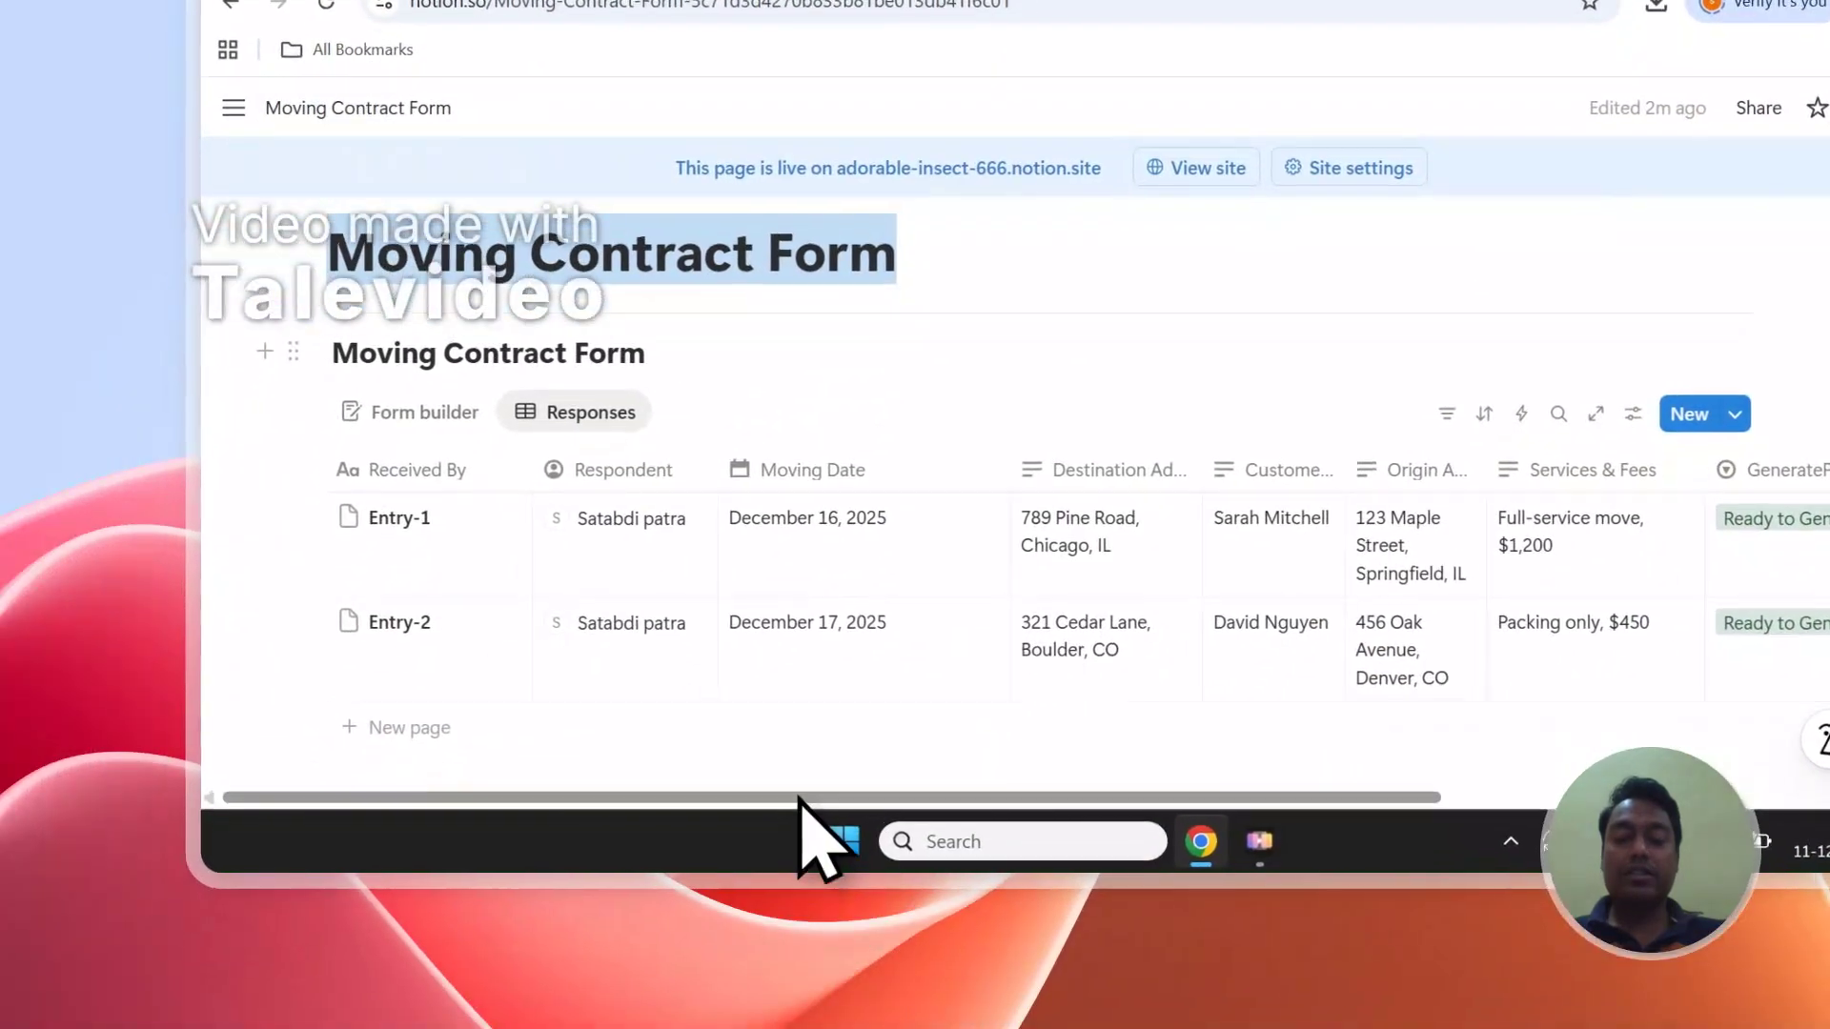
drag(628, 1008, 888, 1010)
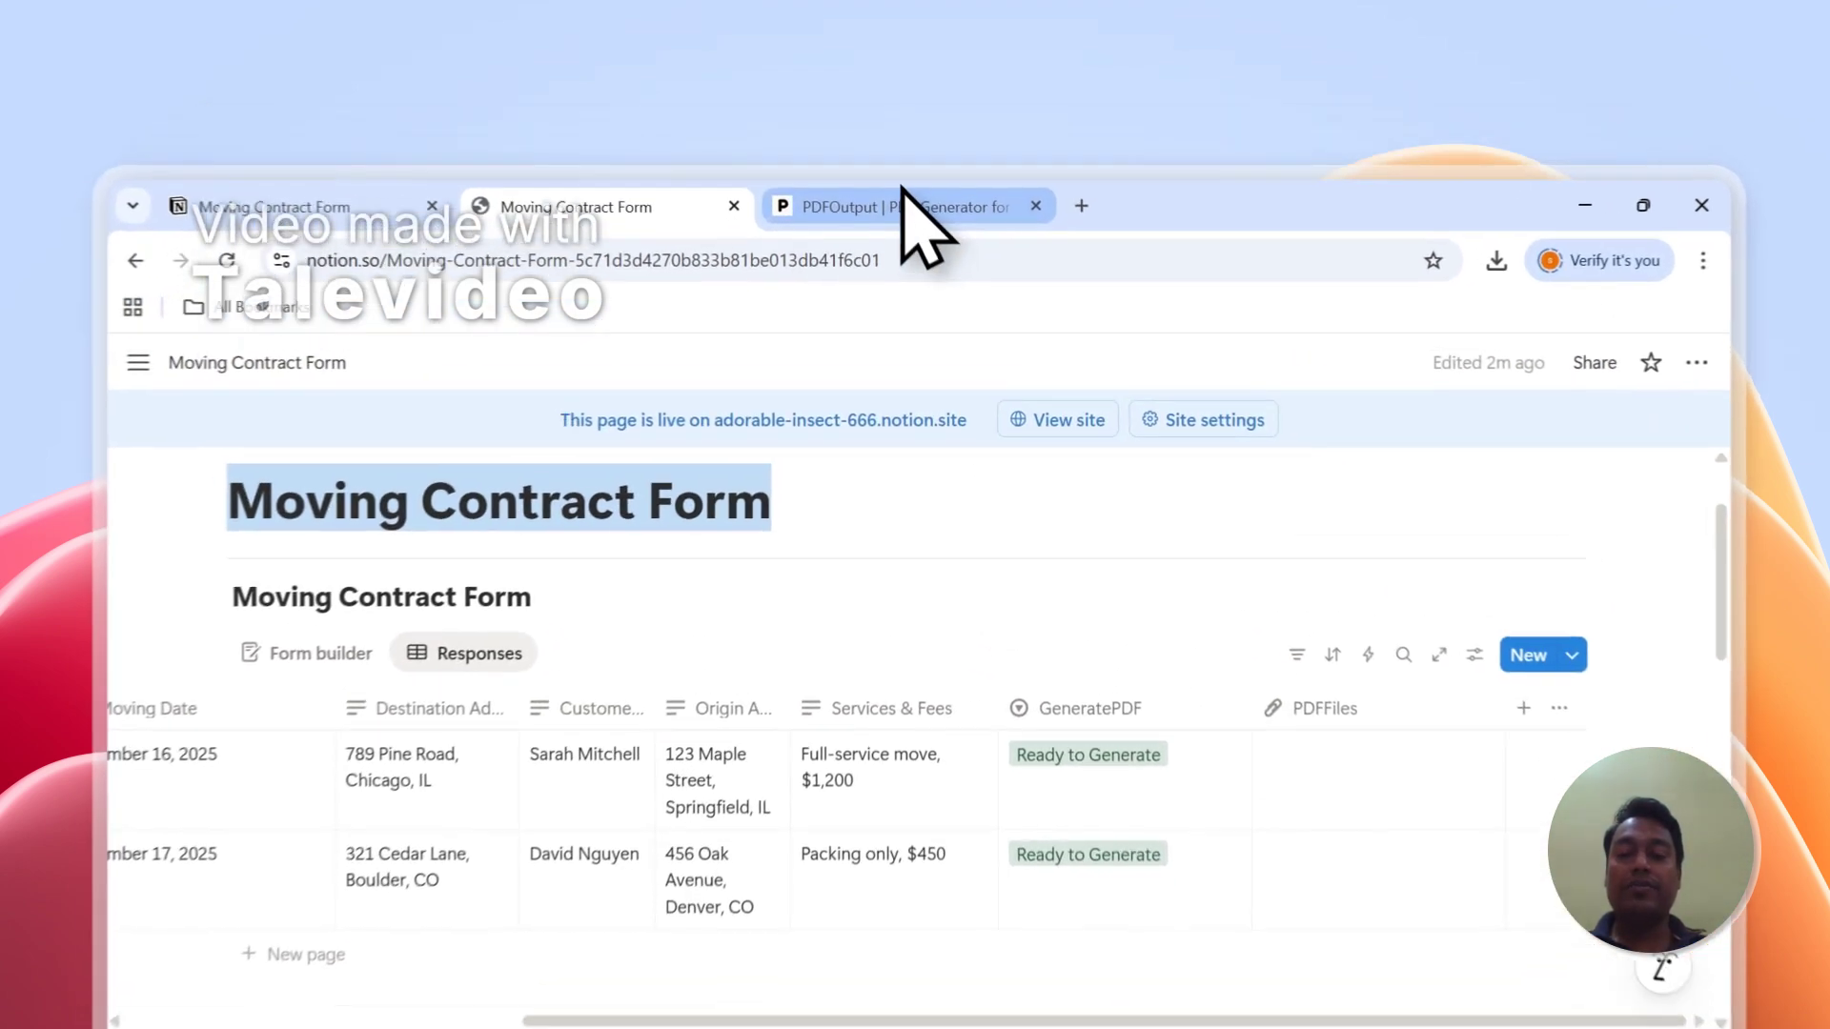
click(902, 141)
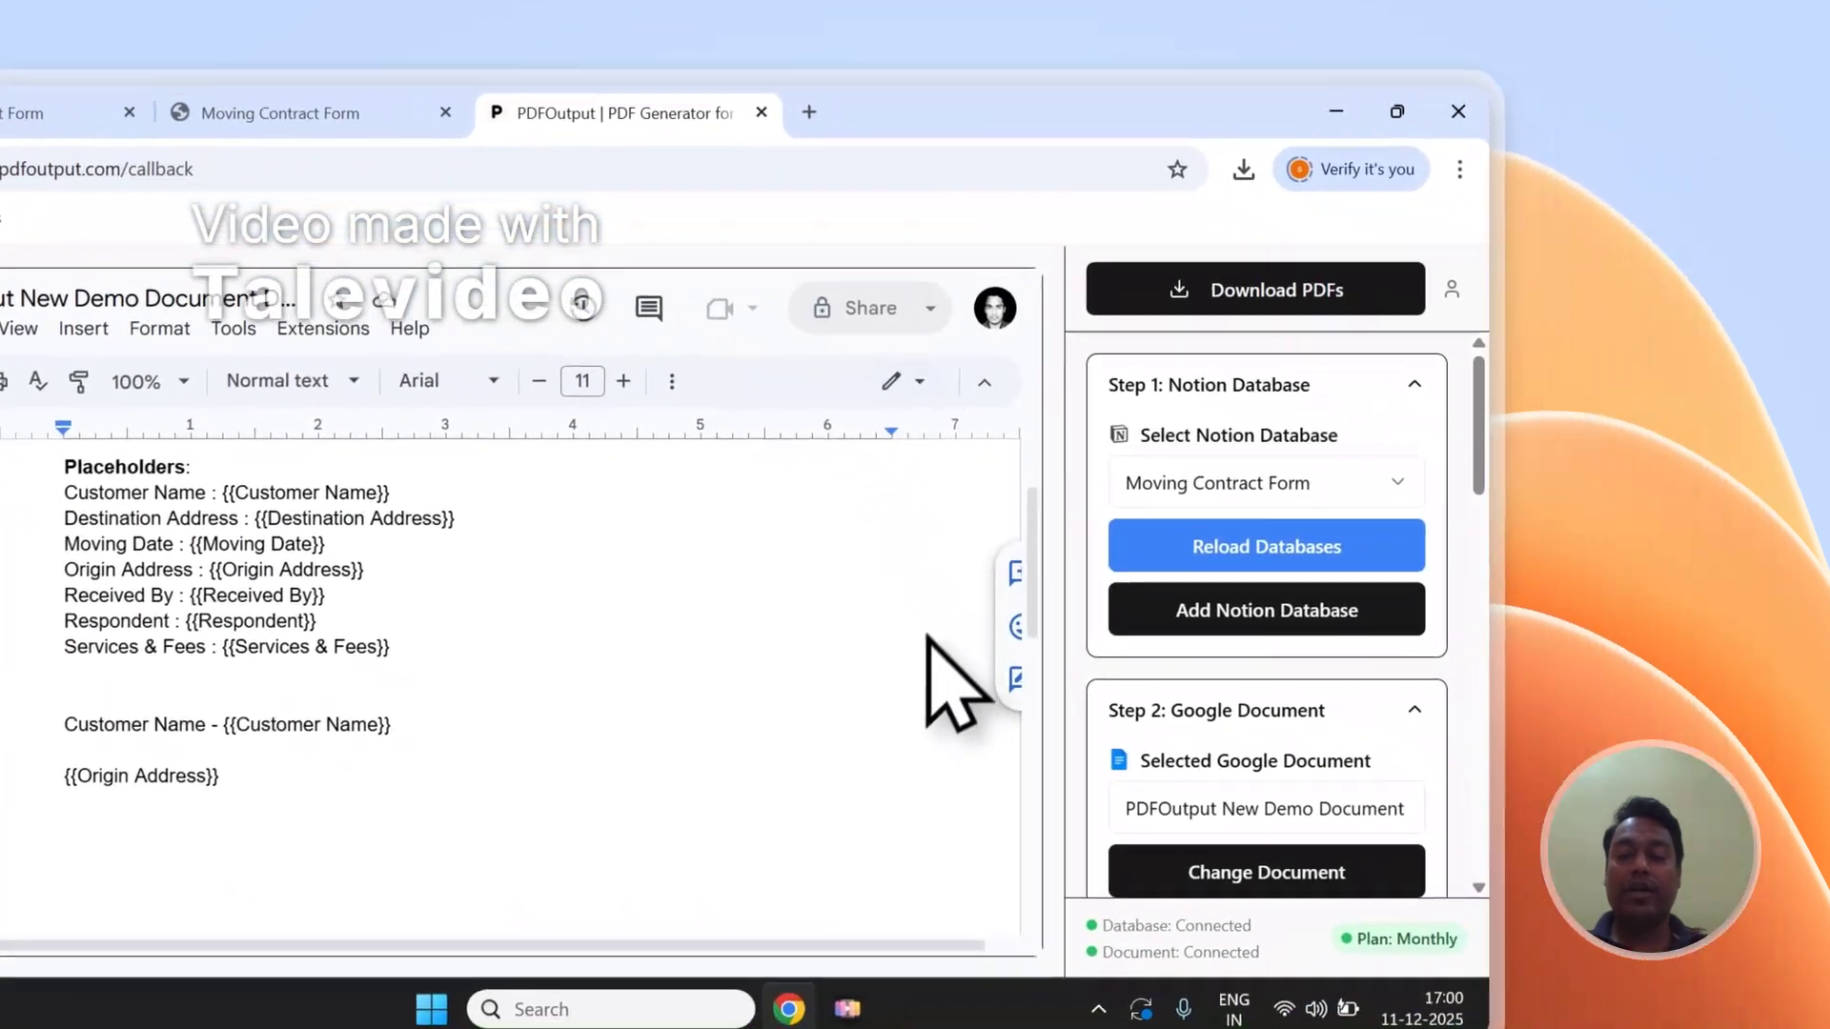
click(1287, 296)
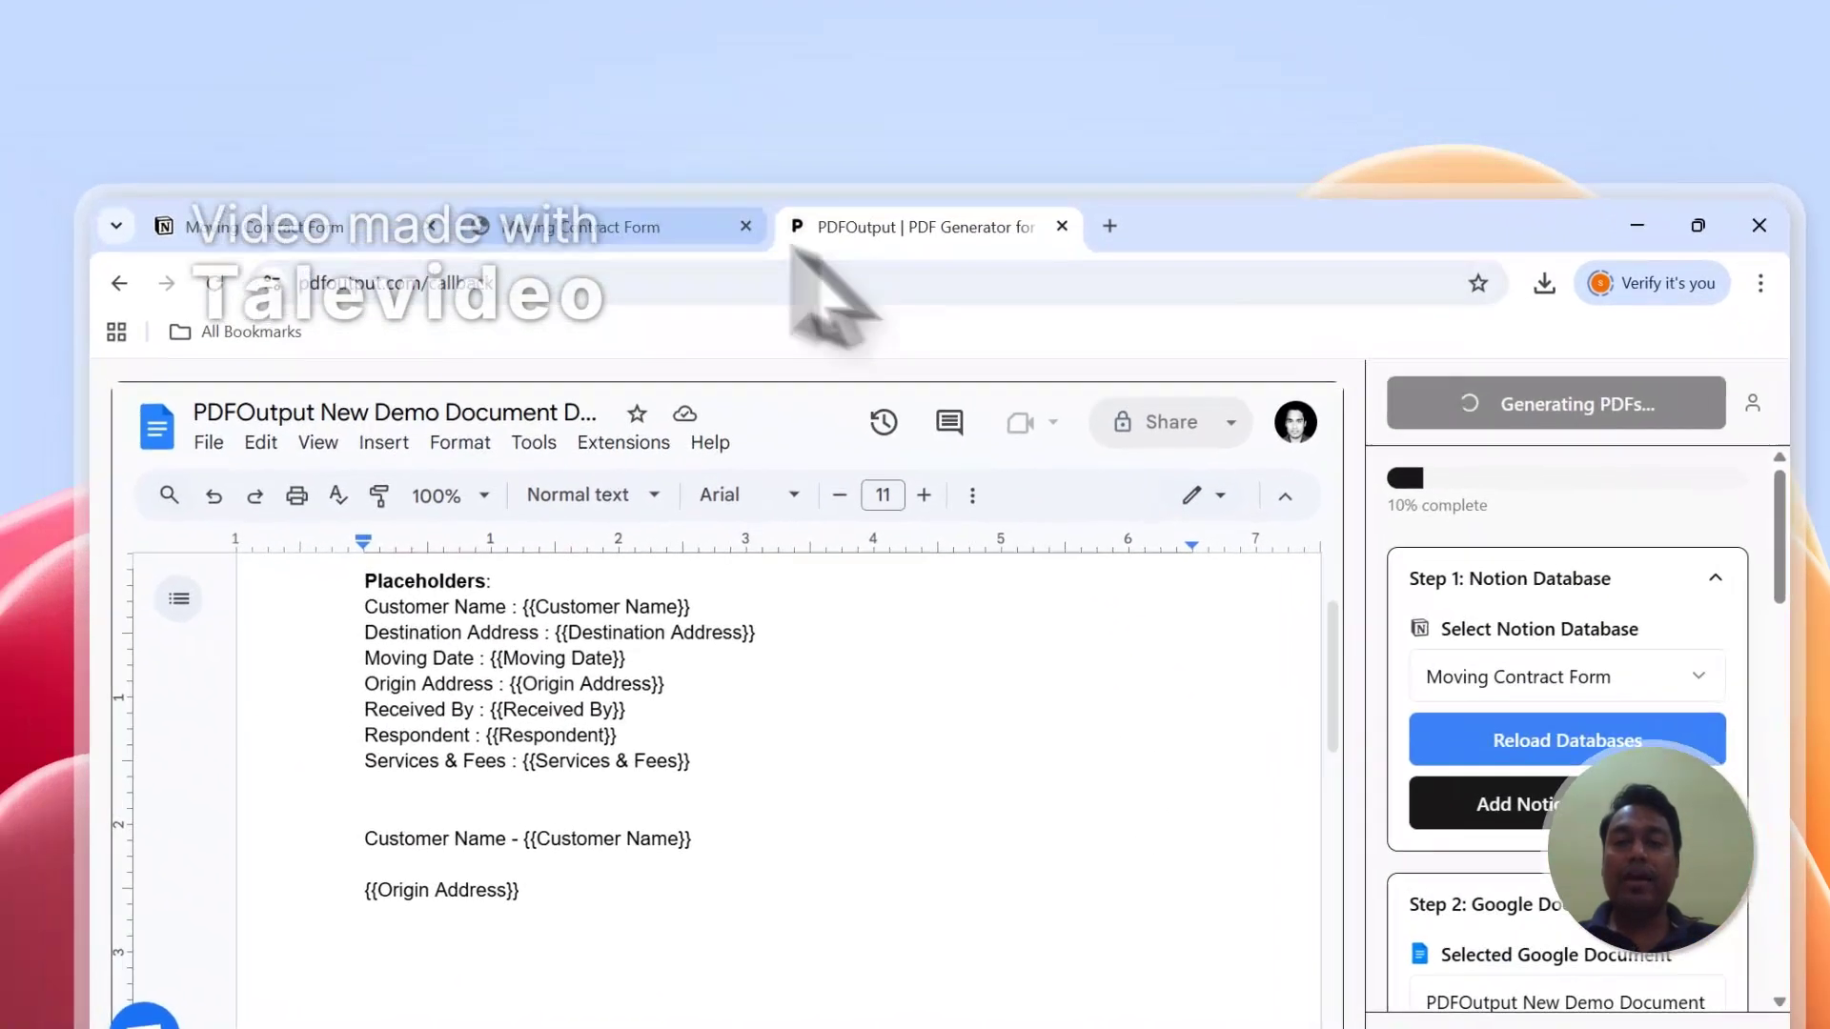
Open the PDF attached to Entry-2 in the Notion database and review the values filled in for its placeholders
click(620, 227)
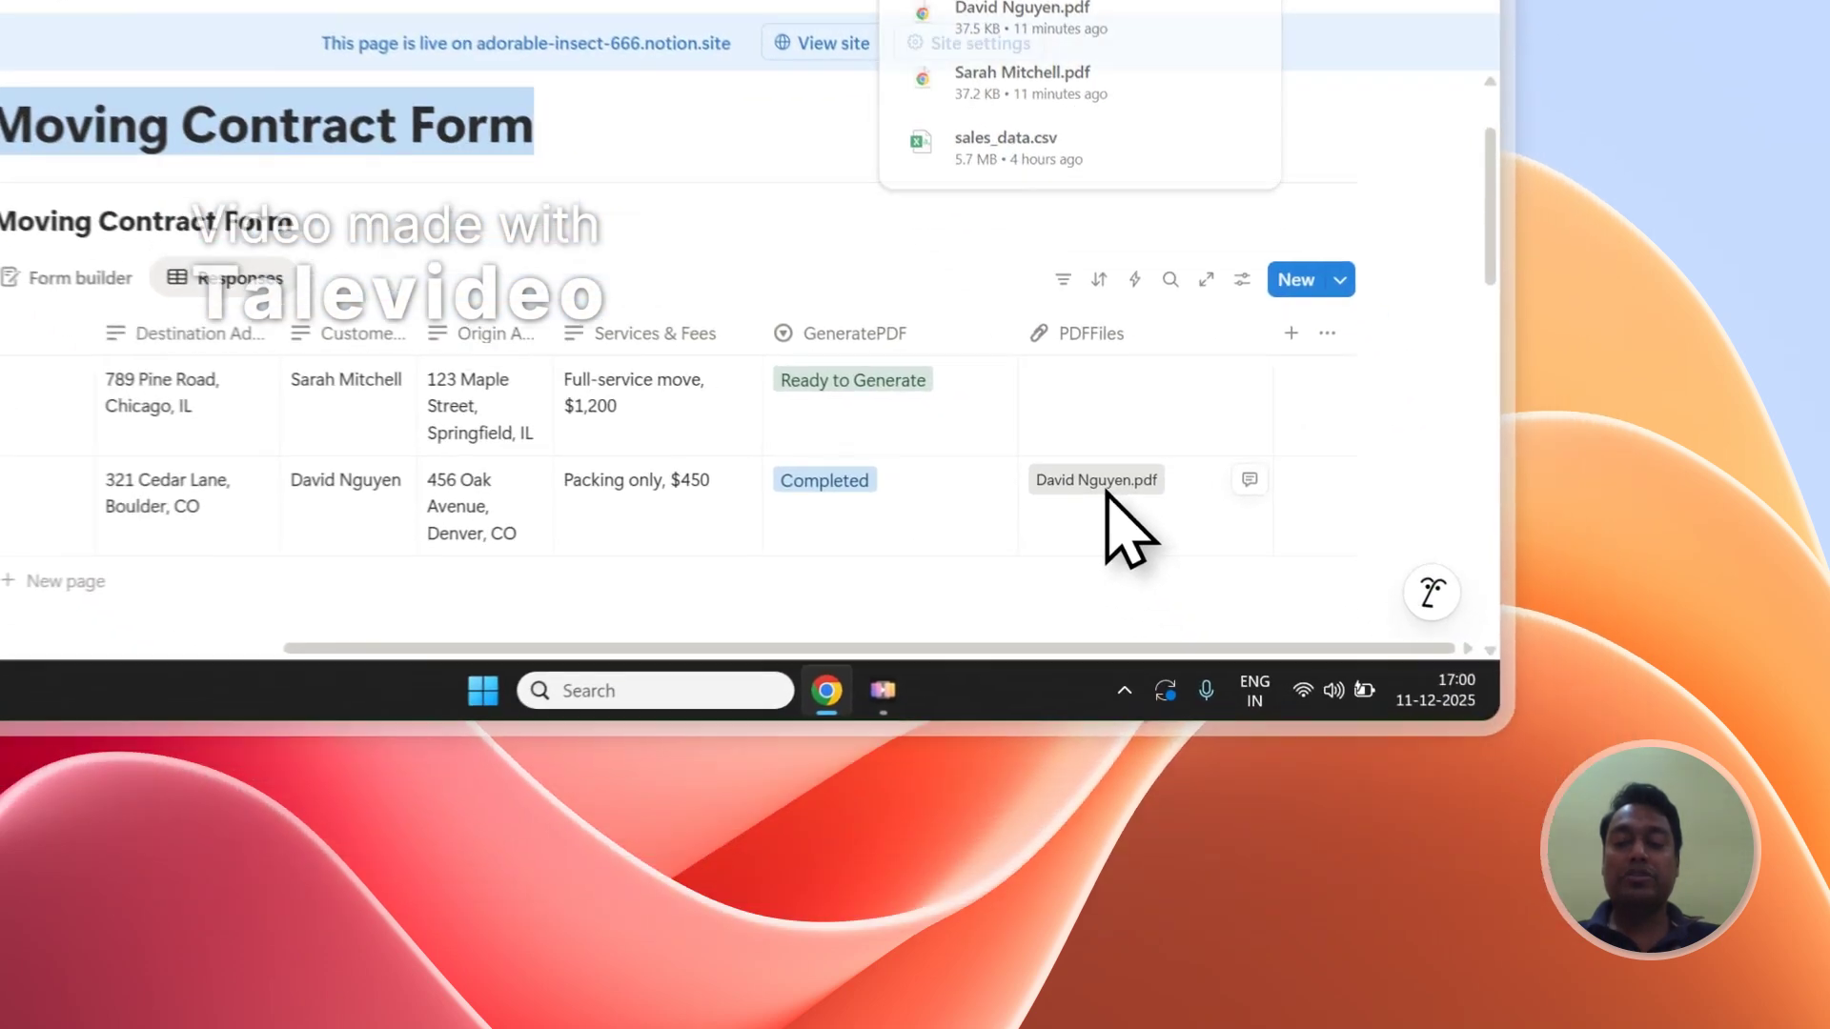
click(1277, 710)
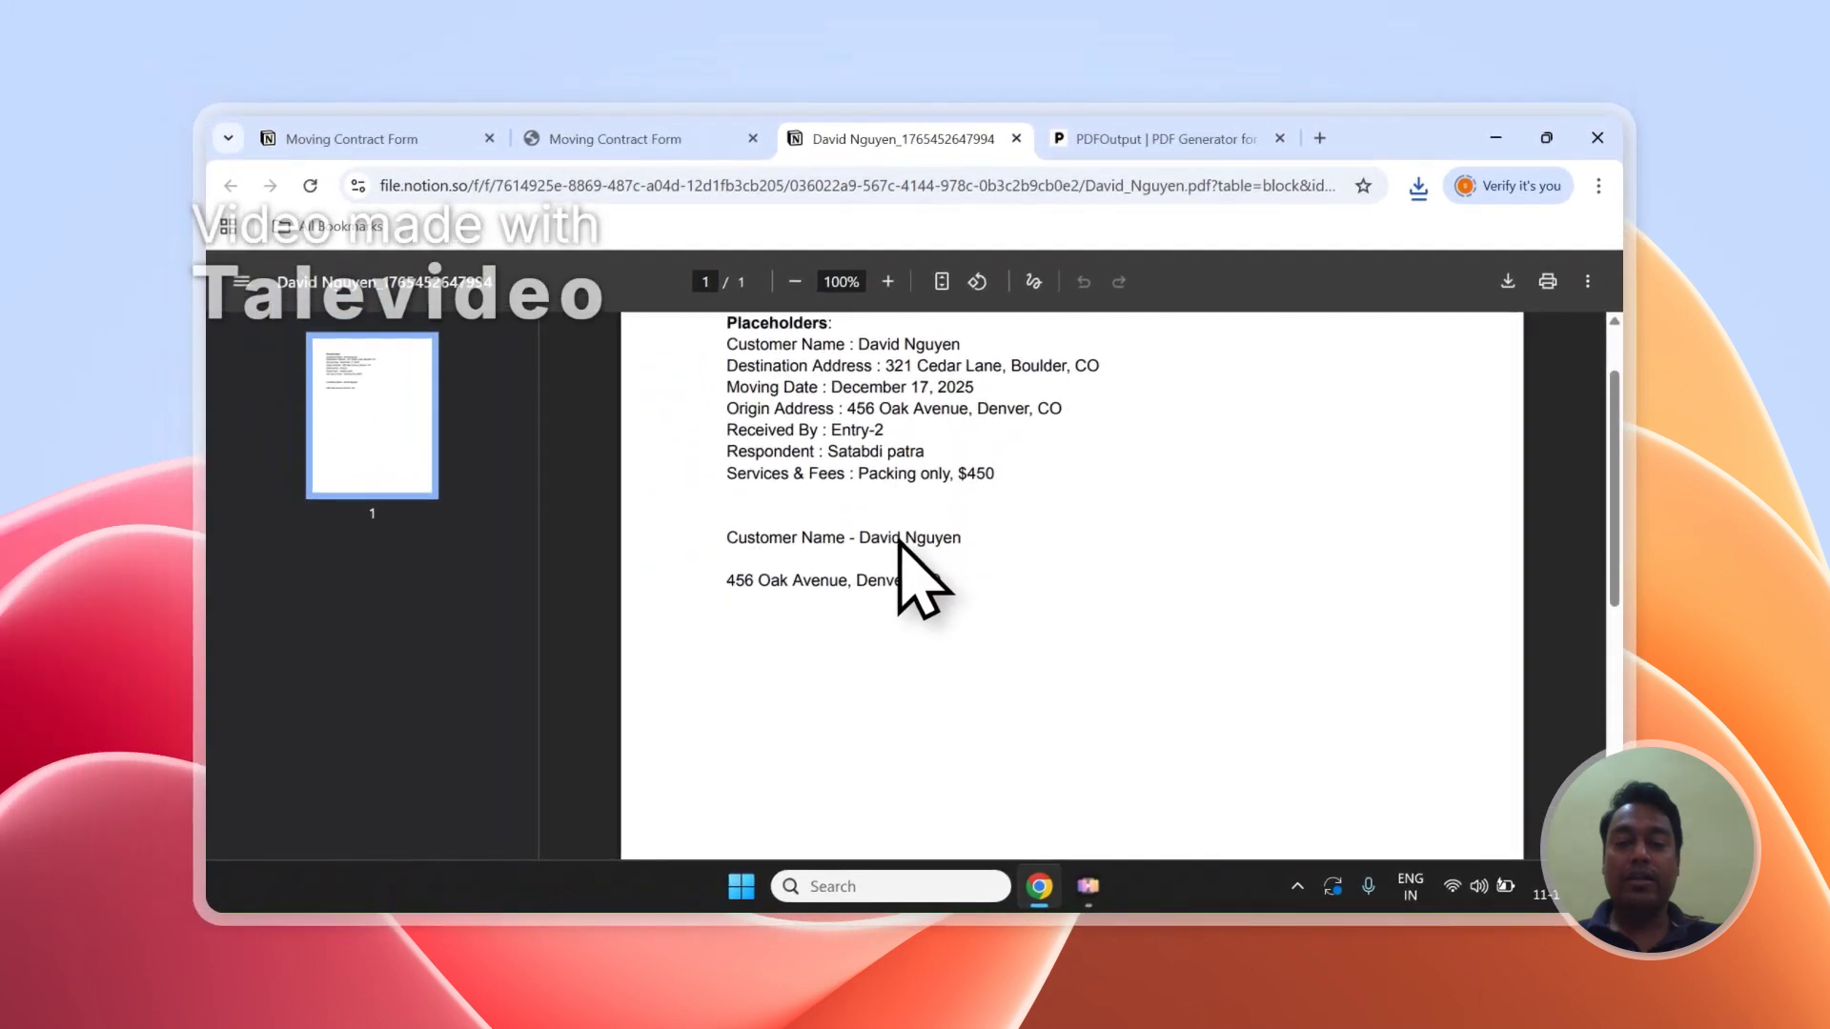
scroll(844, 495, up, 1)
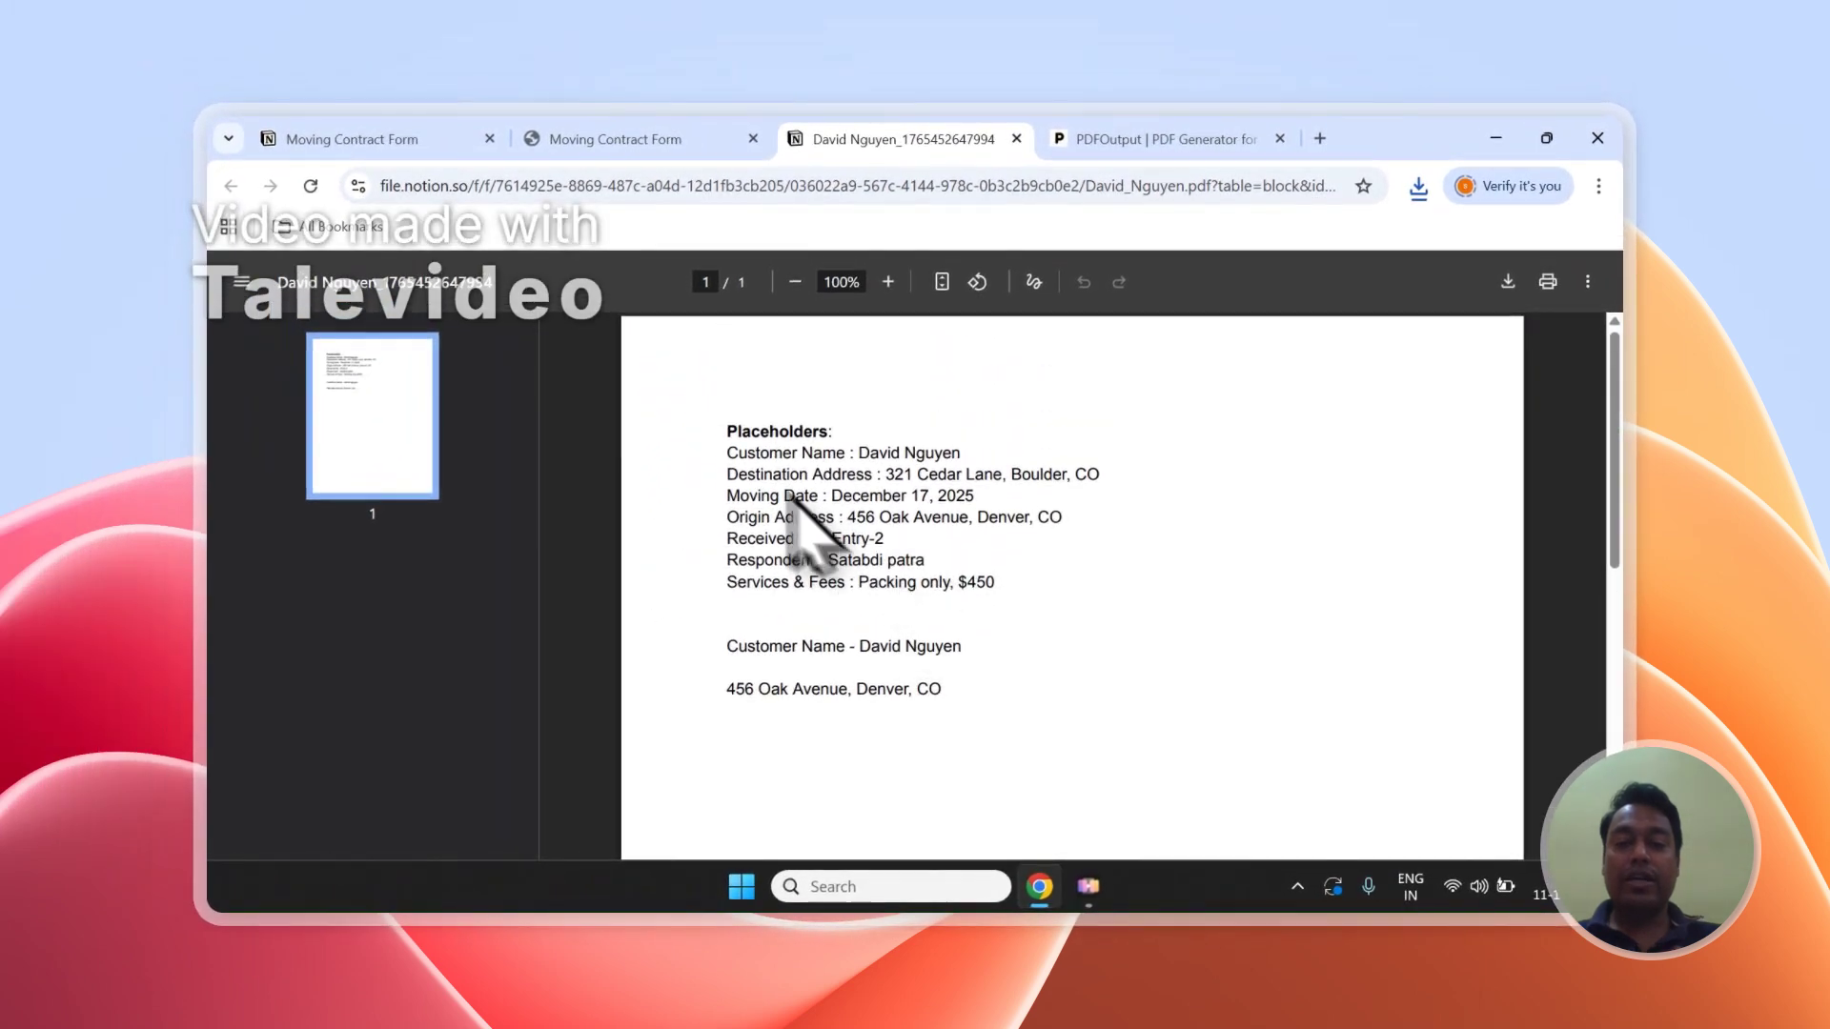
drag(727, 448, 955, 625)
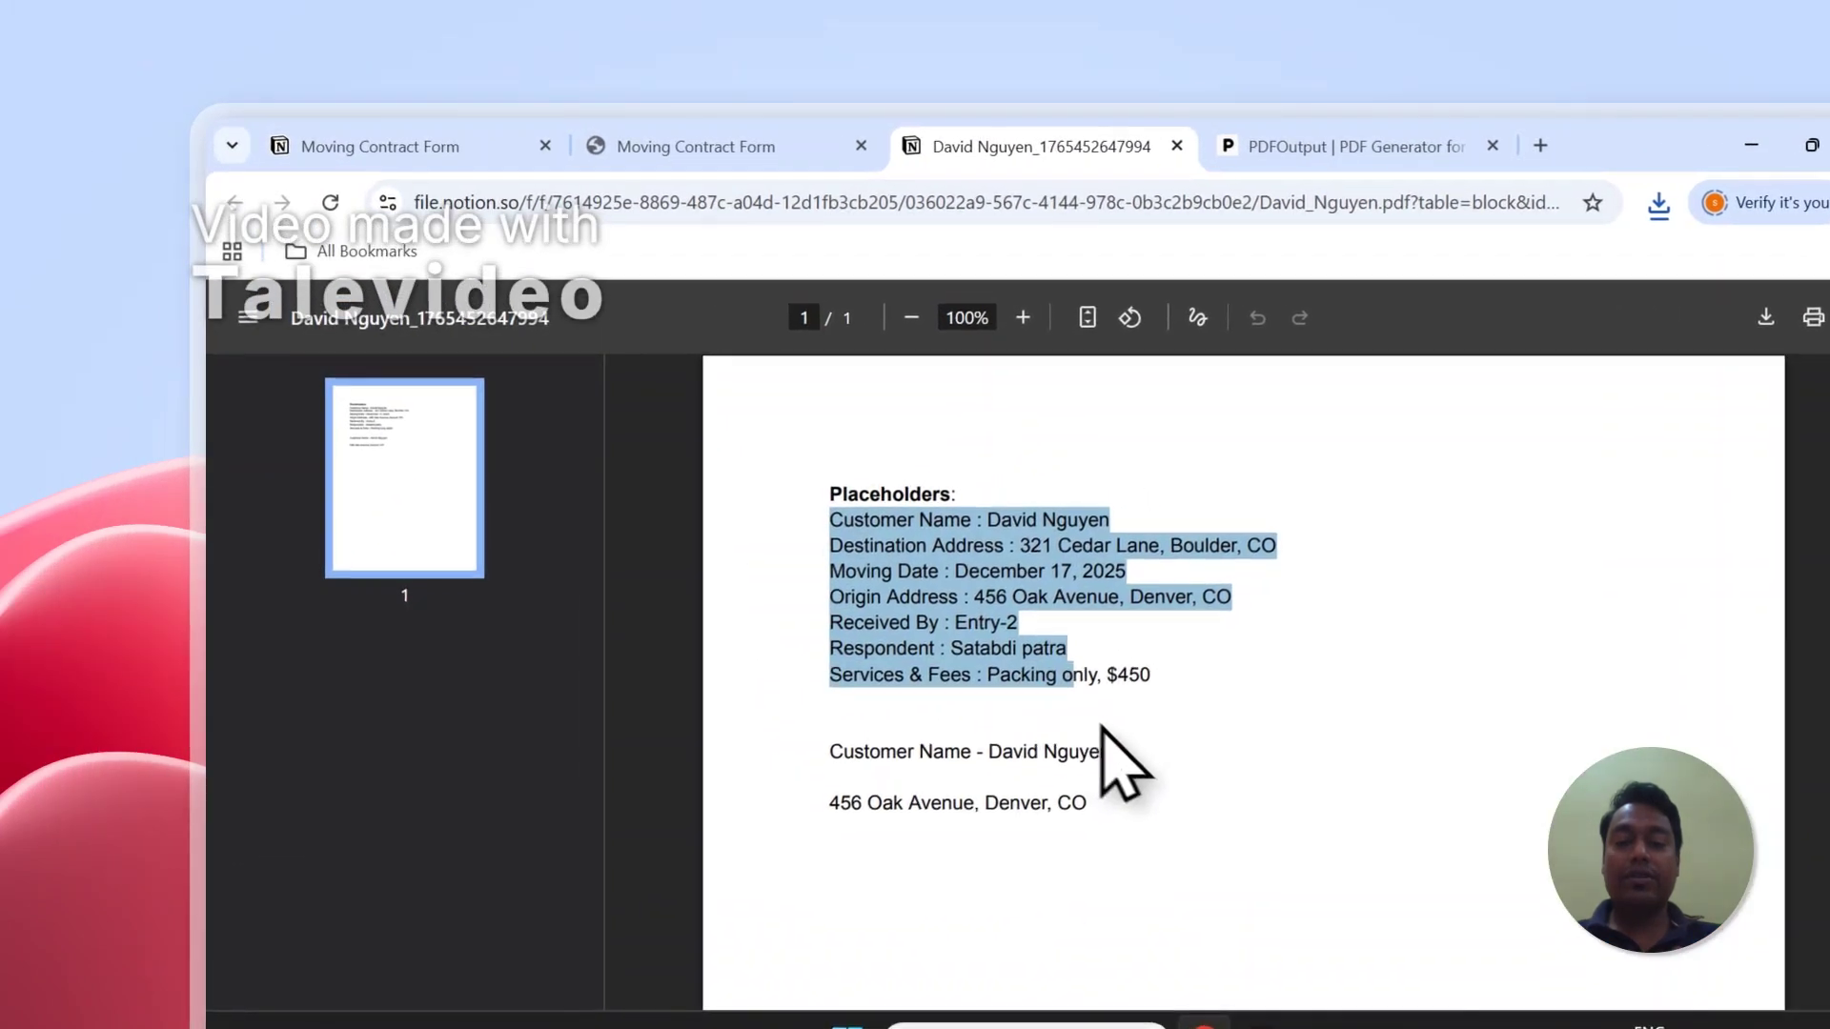
drag(1103, 727, 1111, 690)
scroll(1111, 690, down, 4)
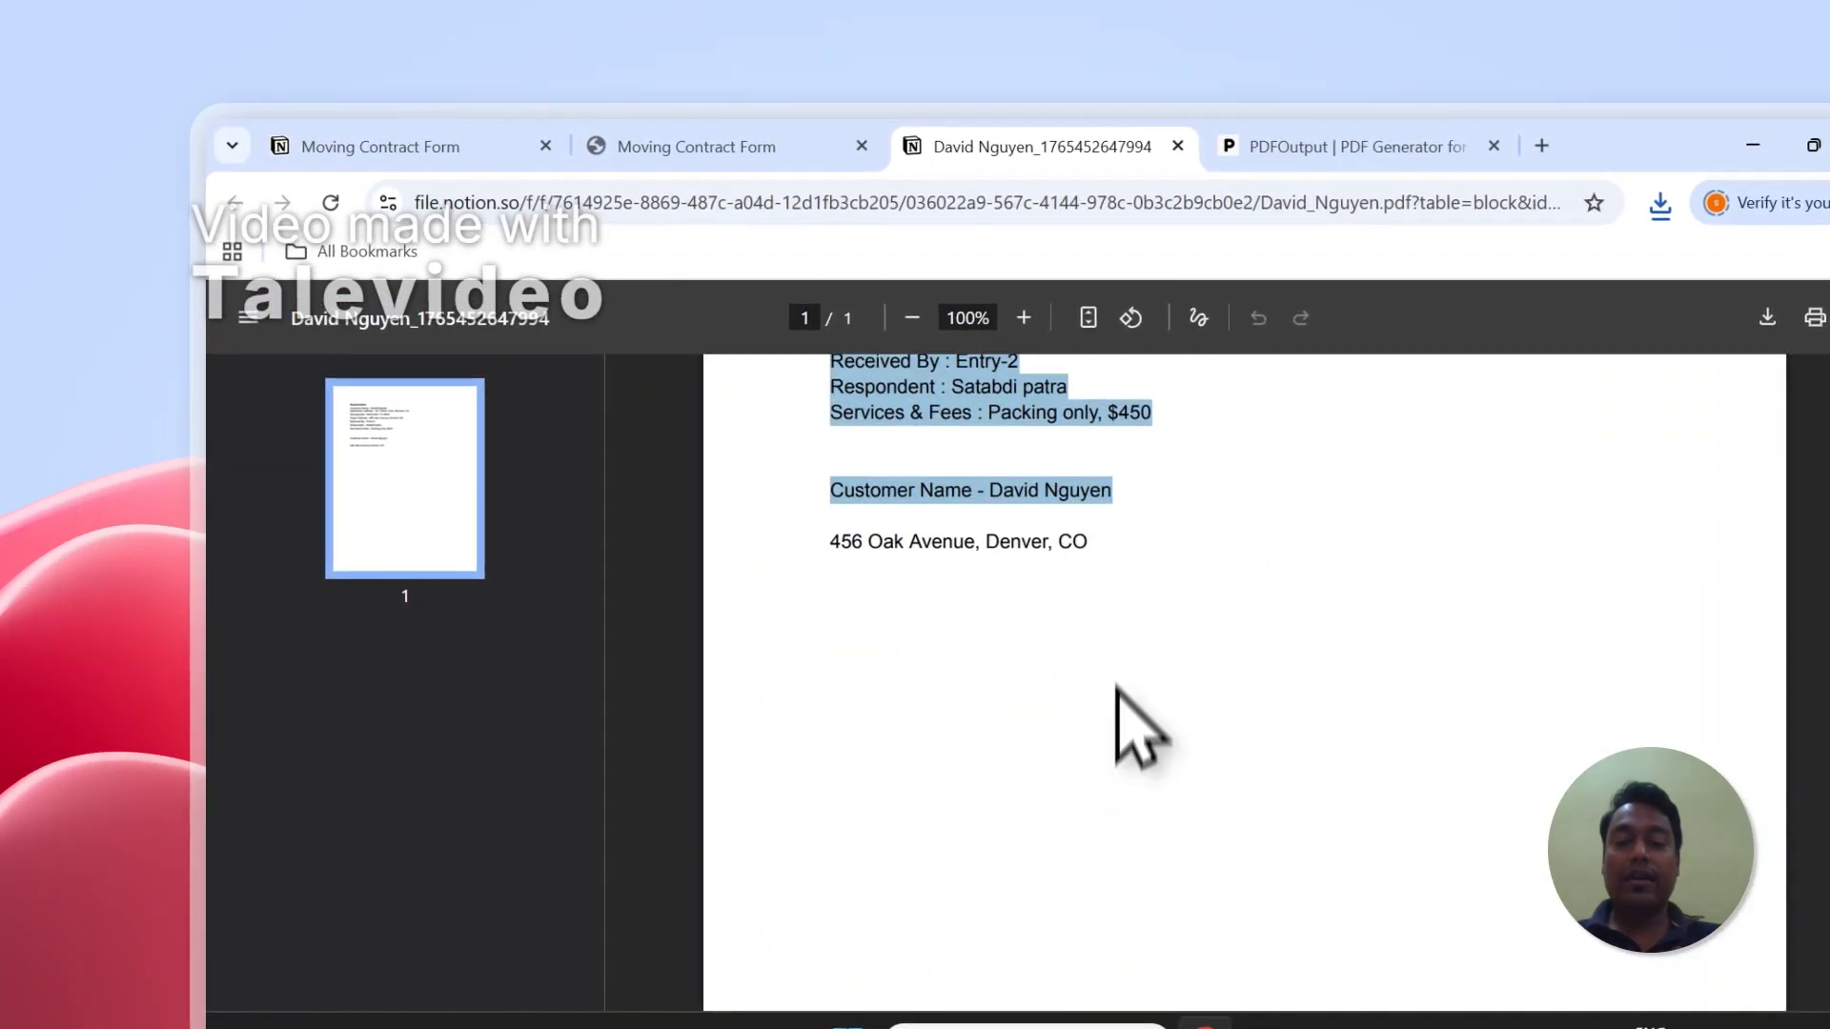
scroll(1103, 555, up, 4)
drag(1103, 556, 882, 541)
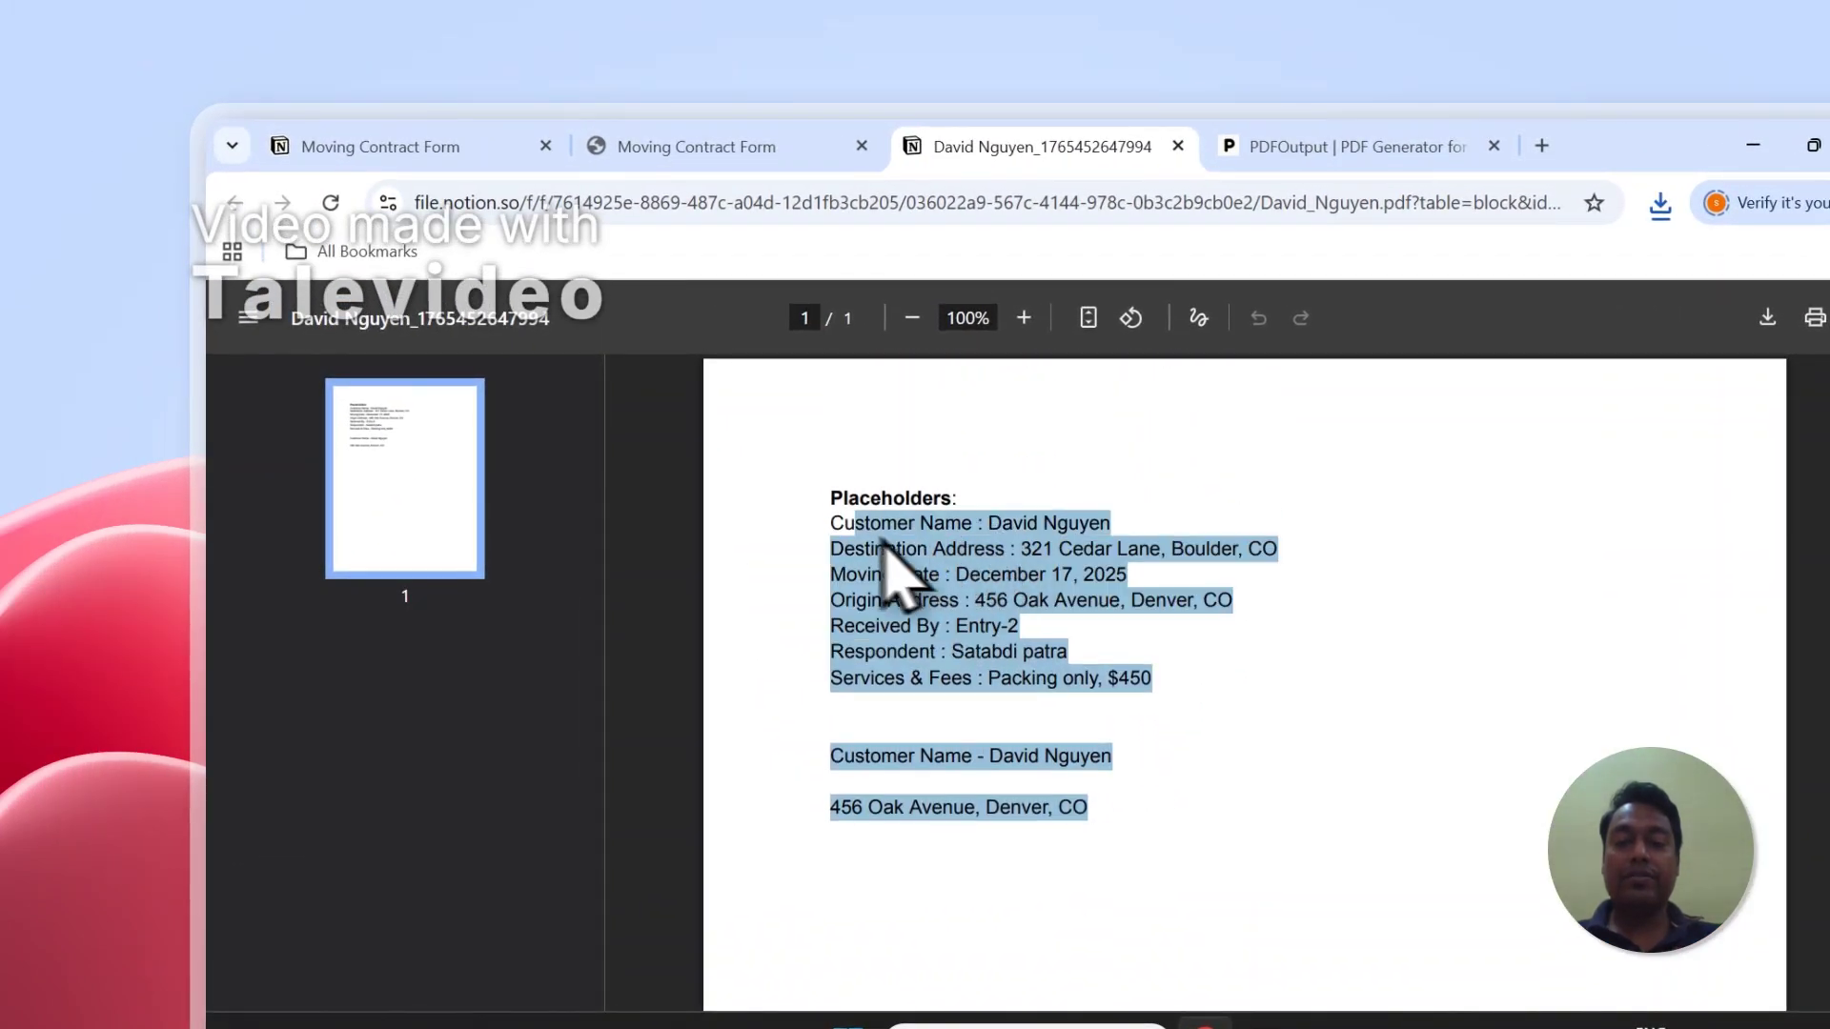
Open the PDF attached to Entry-1 and compare its filled-in values with those in the Entry-2 PDF
click(753, 146)
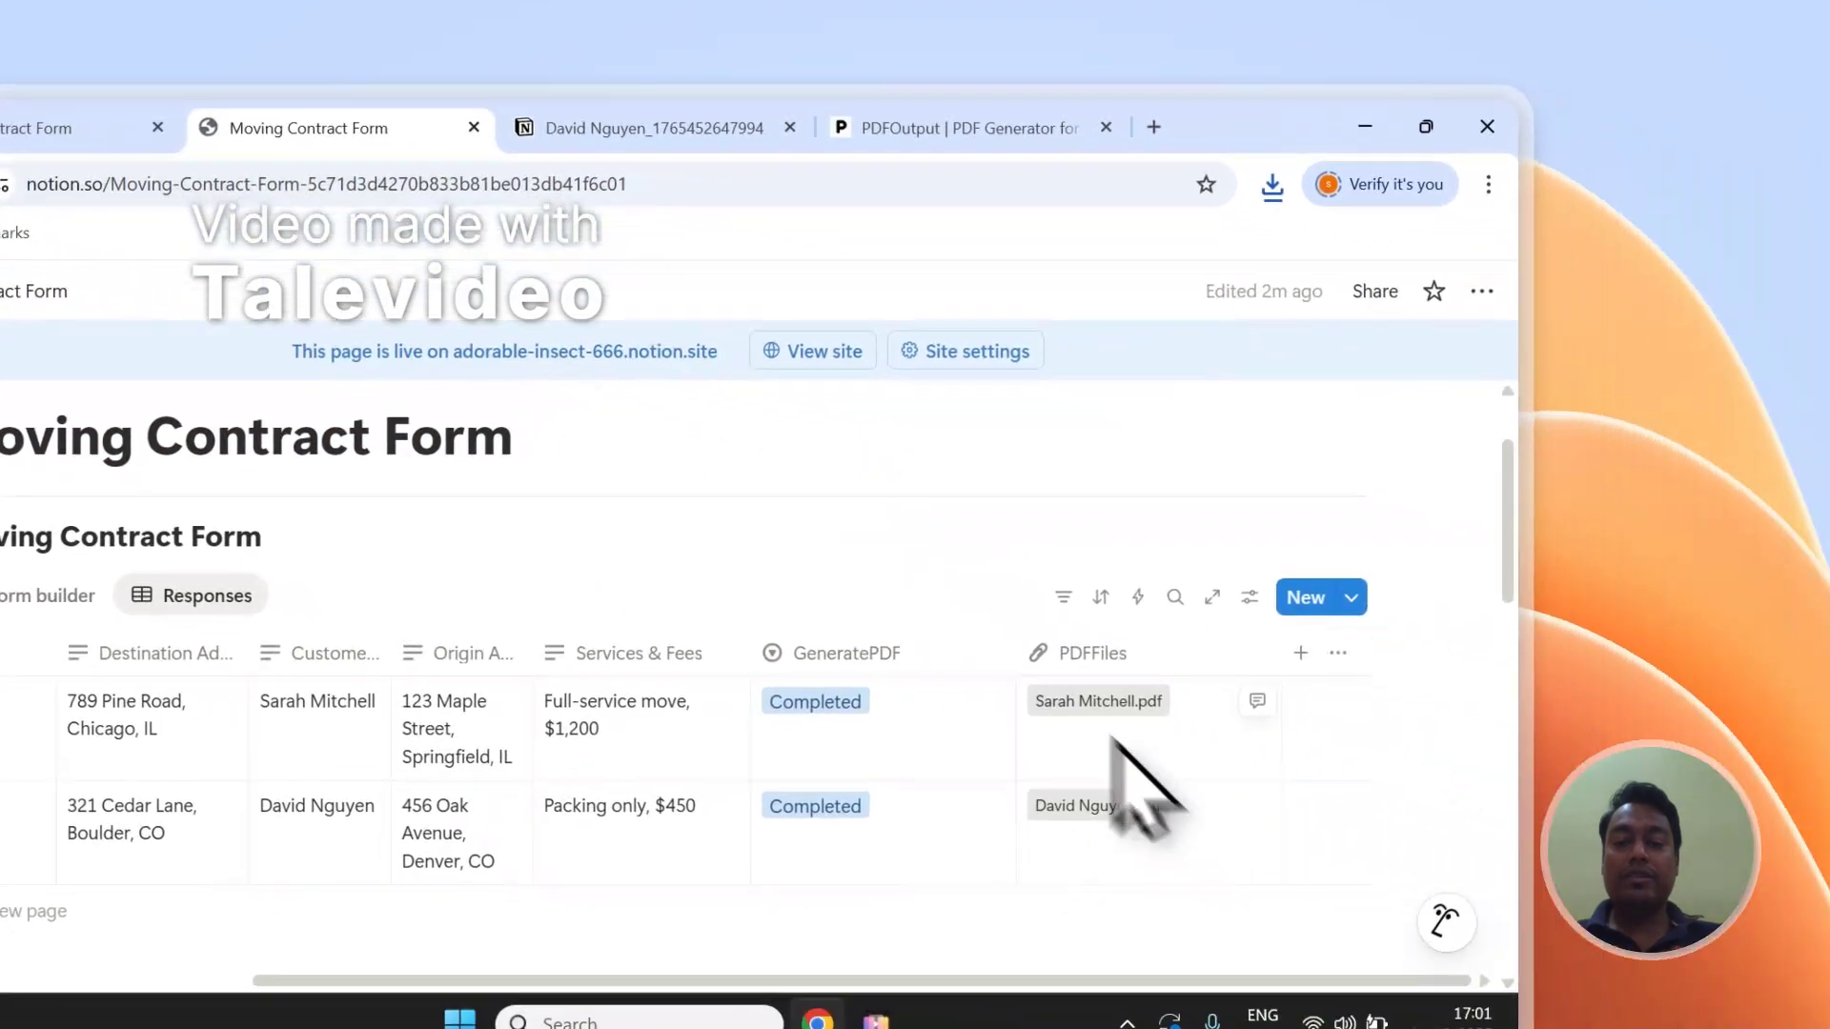
click(1001, 684)
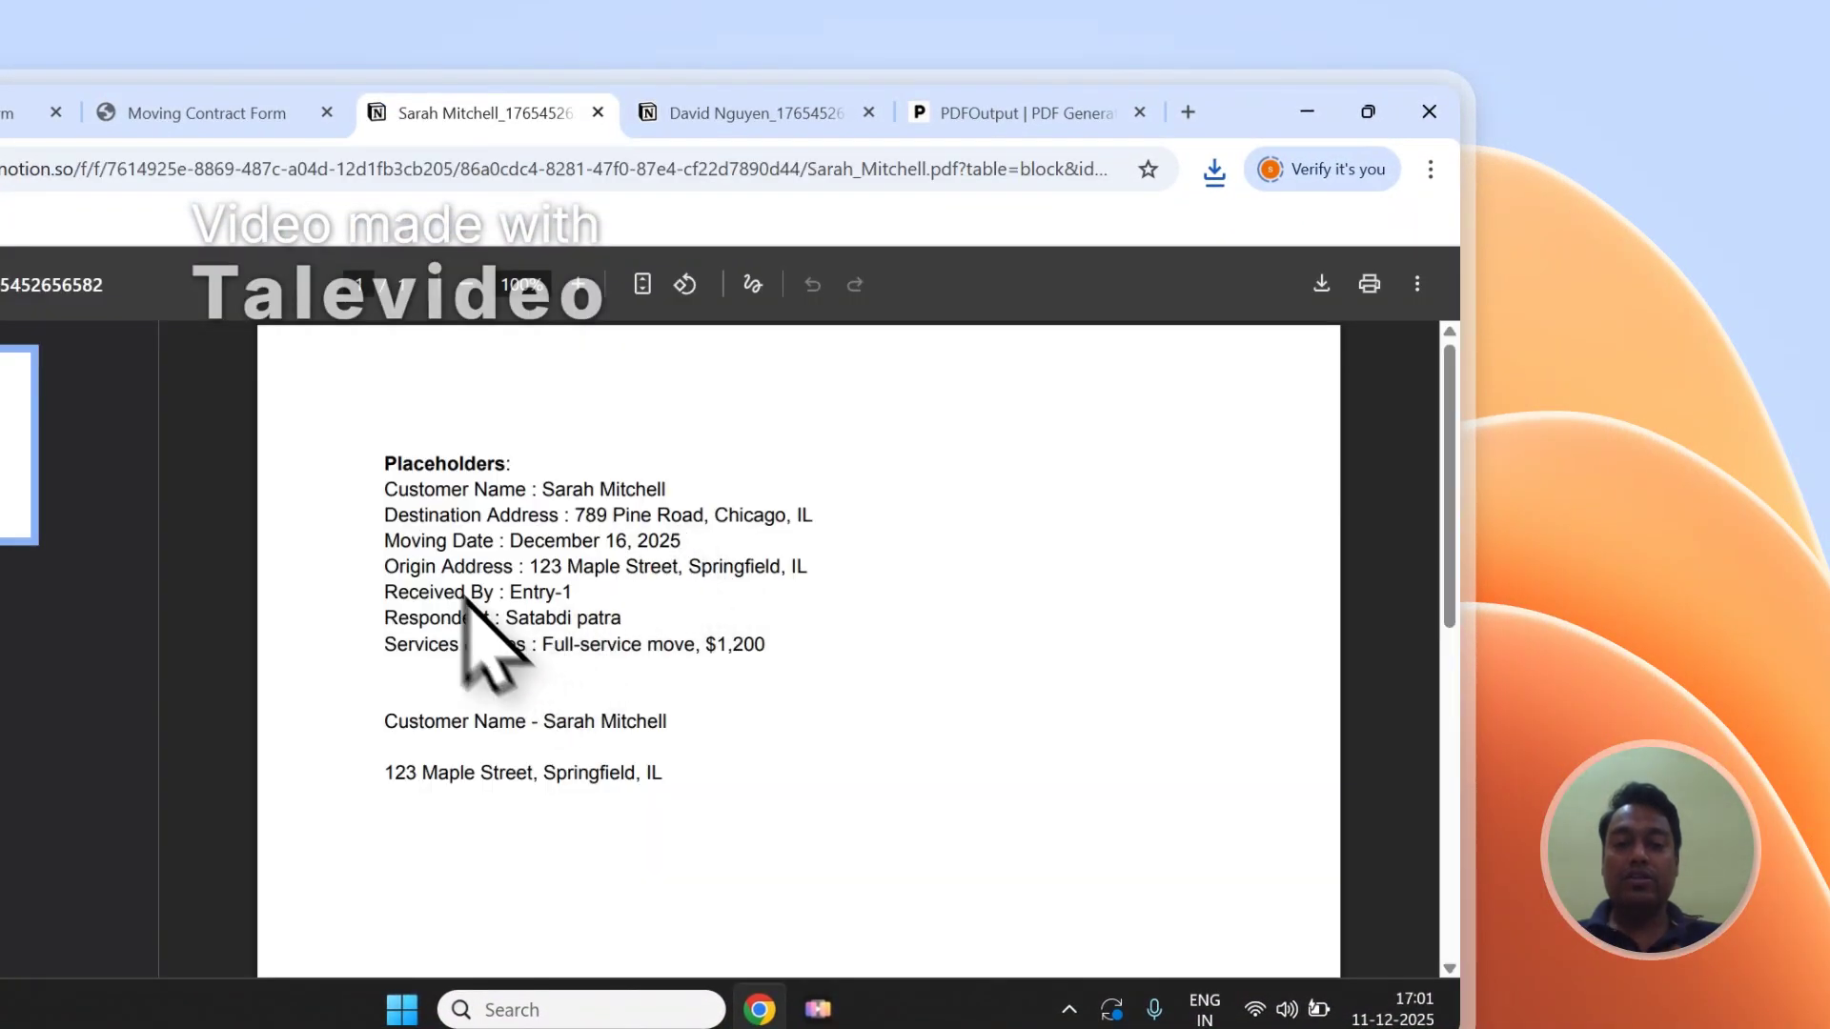
drag(382, 489, 674, 648)
scroll(613, 604, down, 1)
click(674, 648)
scroll(682, 610, up, 1)
click(744, 113)
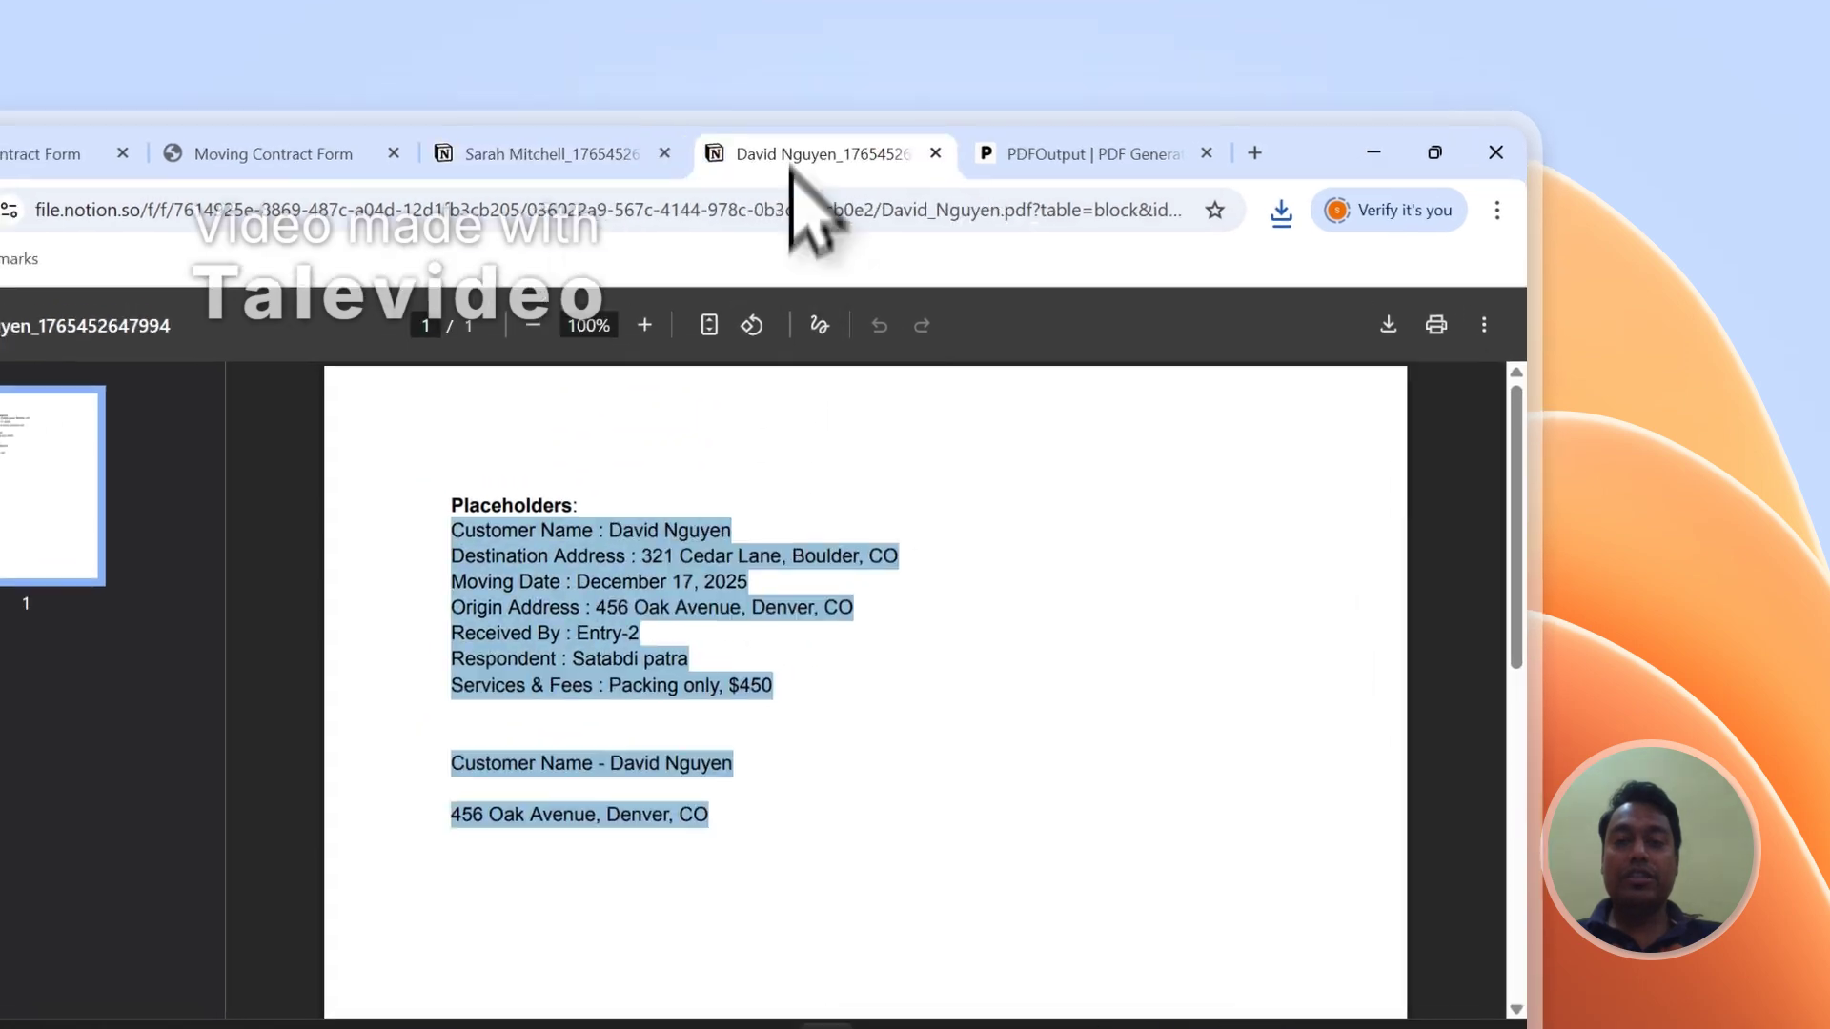
click(644, 538)
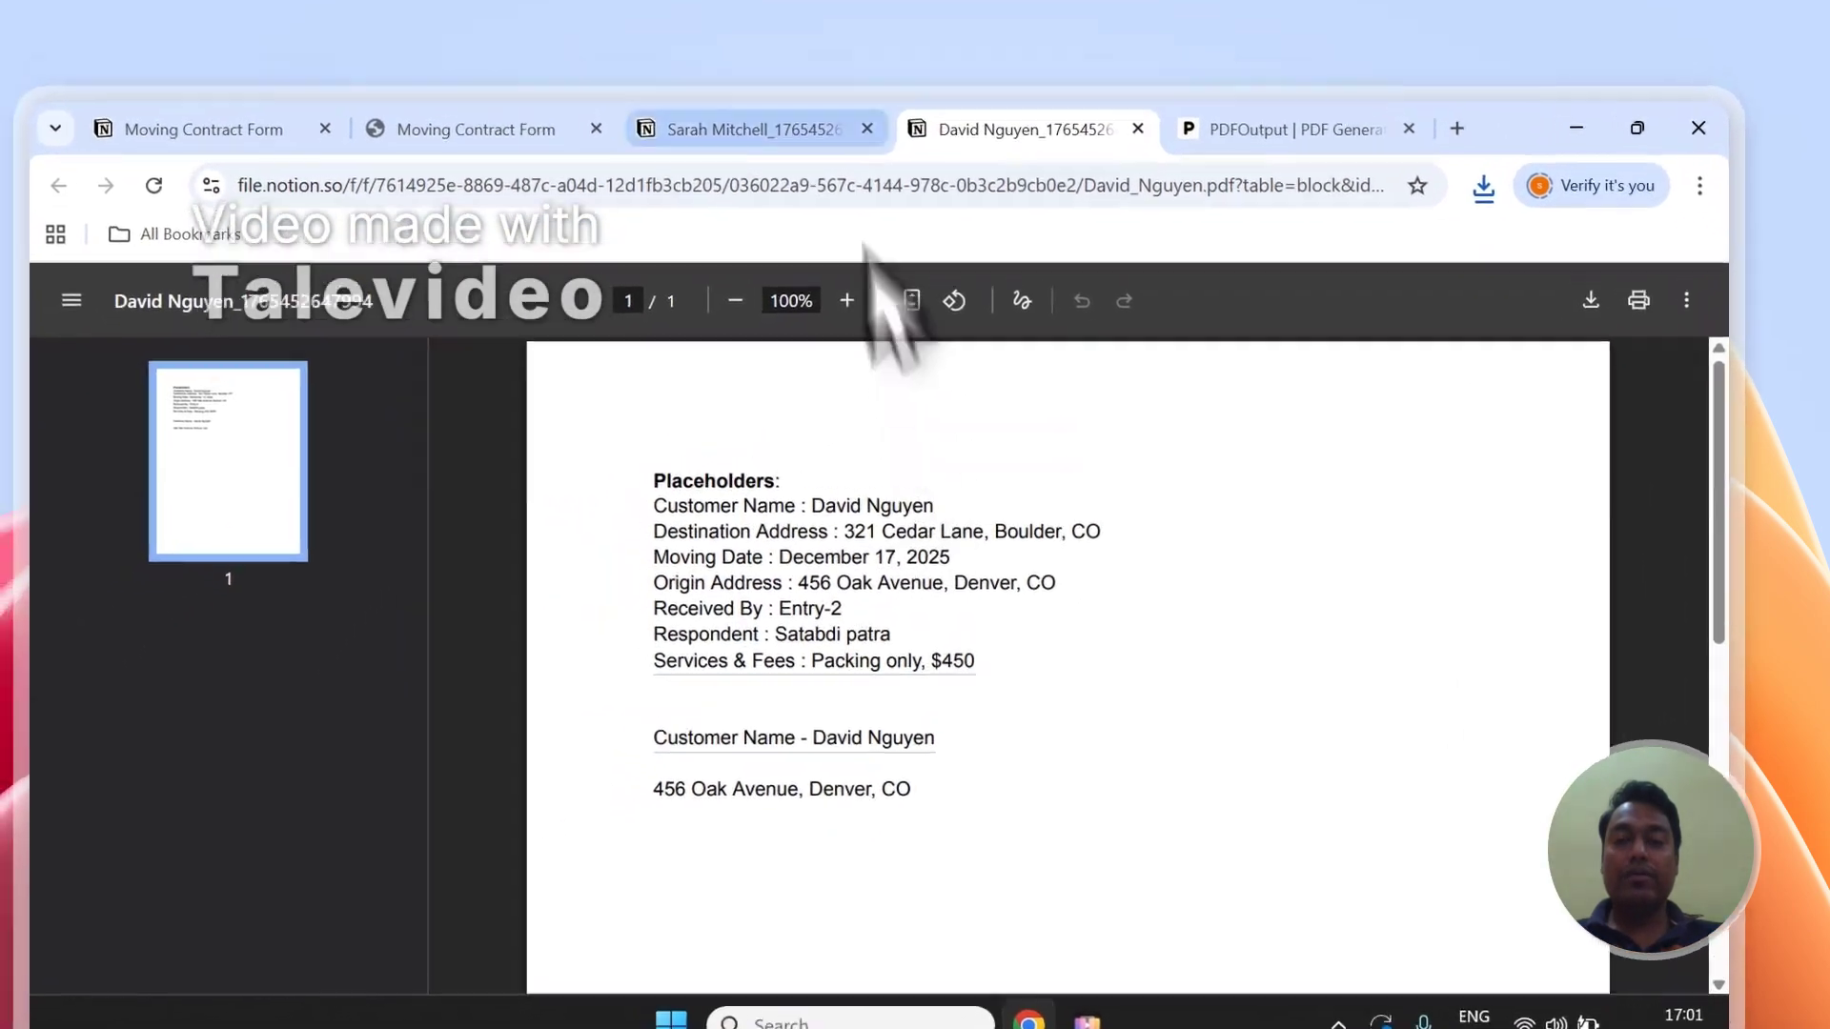
key(ctrl+Page_Up)
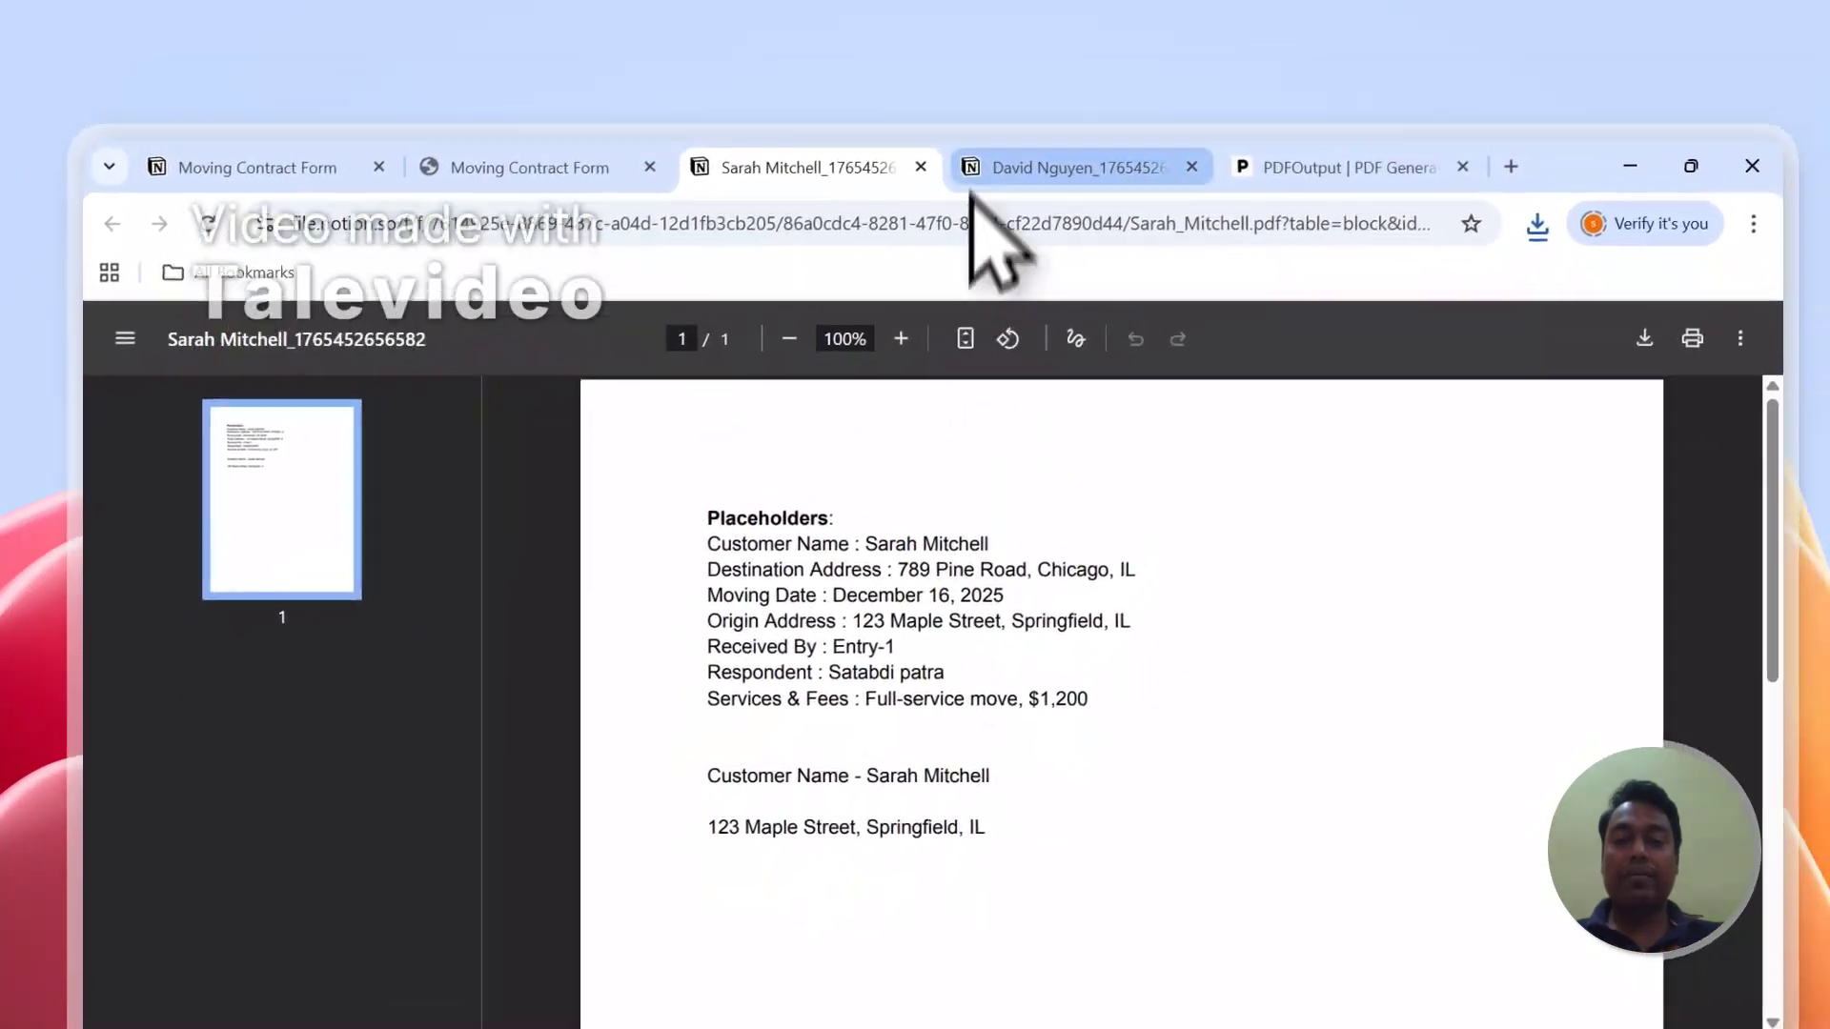
click(963, 128)
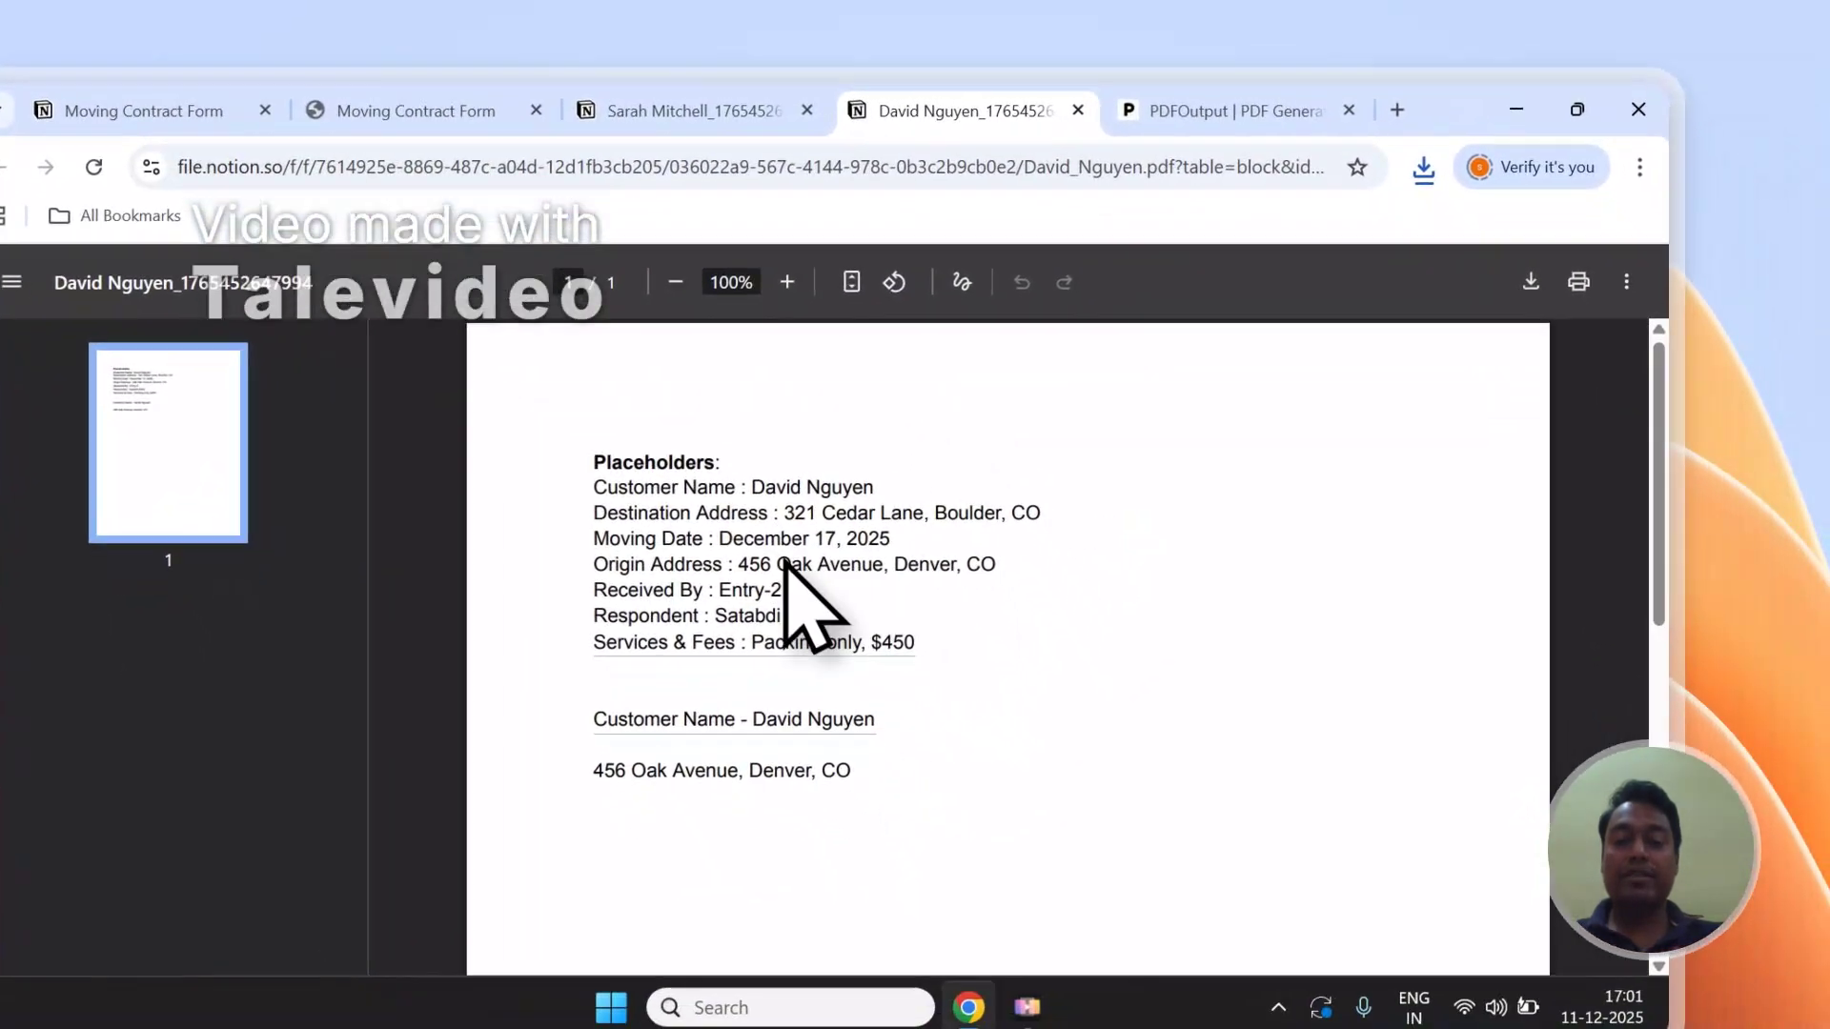
scroll(858, 629, down, 1)
scroll(872, 610, up, 1)
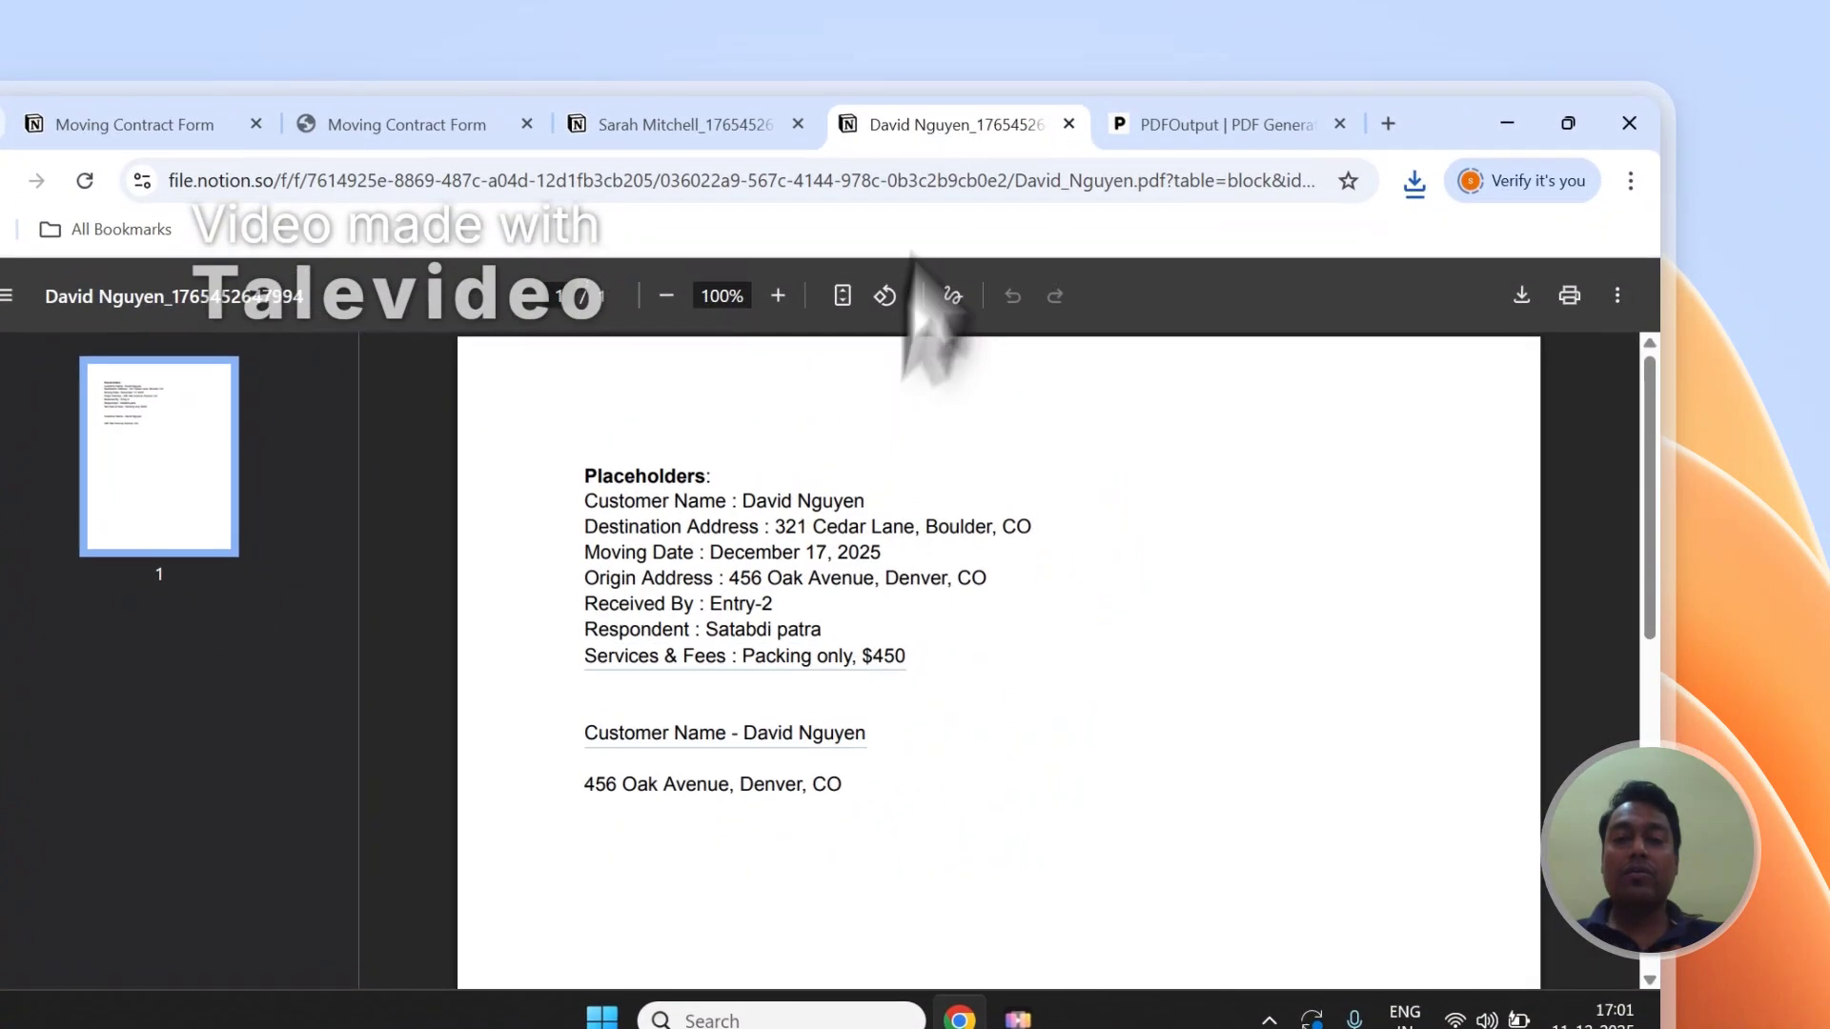
Close both generated PDFs and set up the Notion automation in PDFOutput with Customer Name as the PDF file name
click(753, 103)
click(802, 101)
click(779, 232)
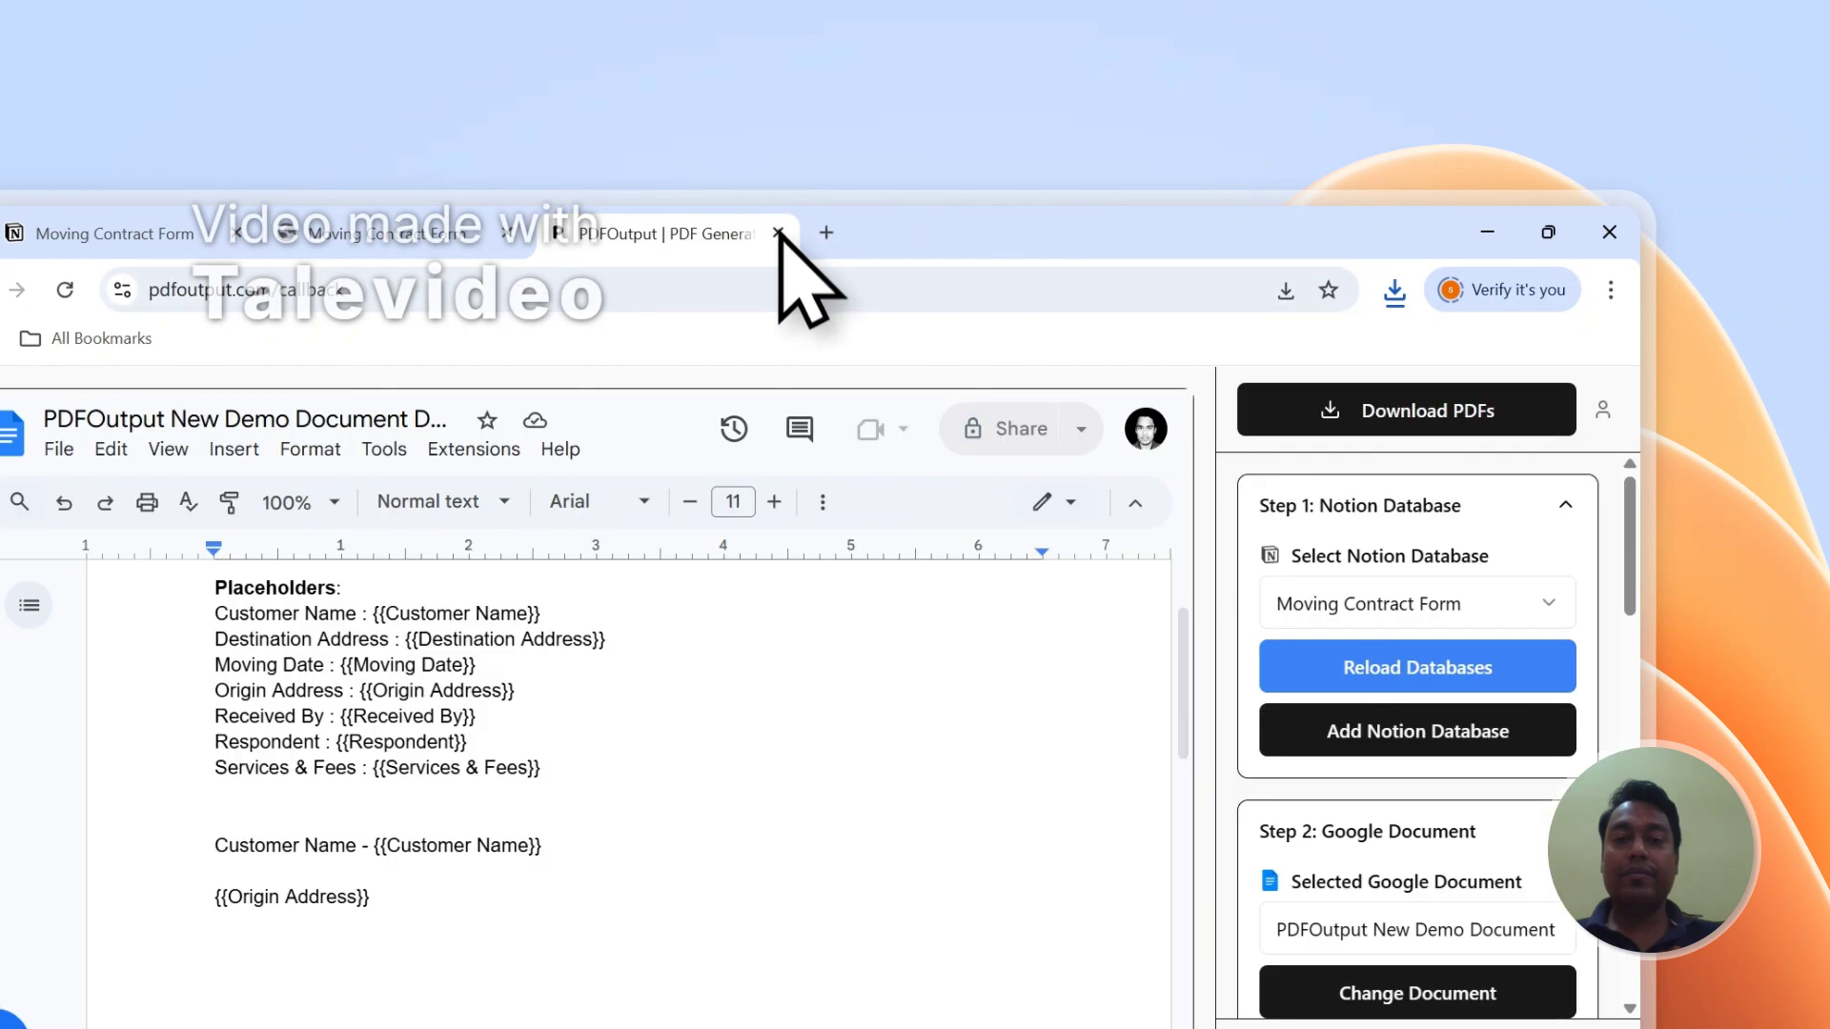
scroll(1372, 649, down, 4)
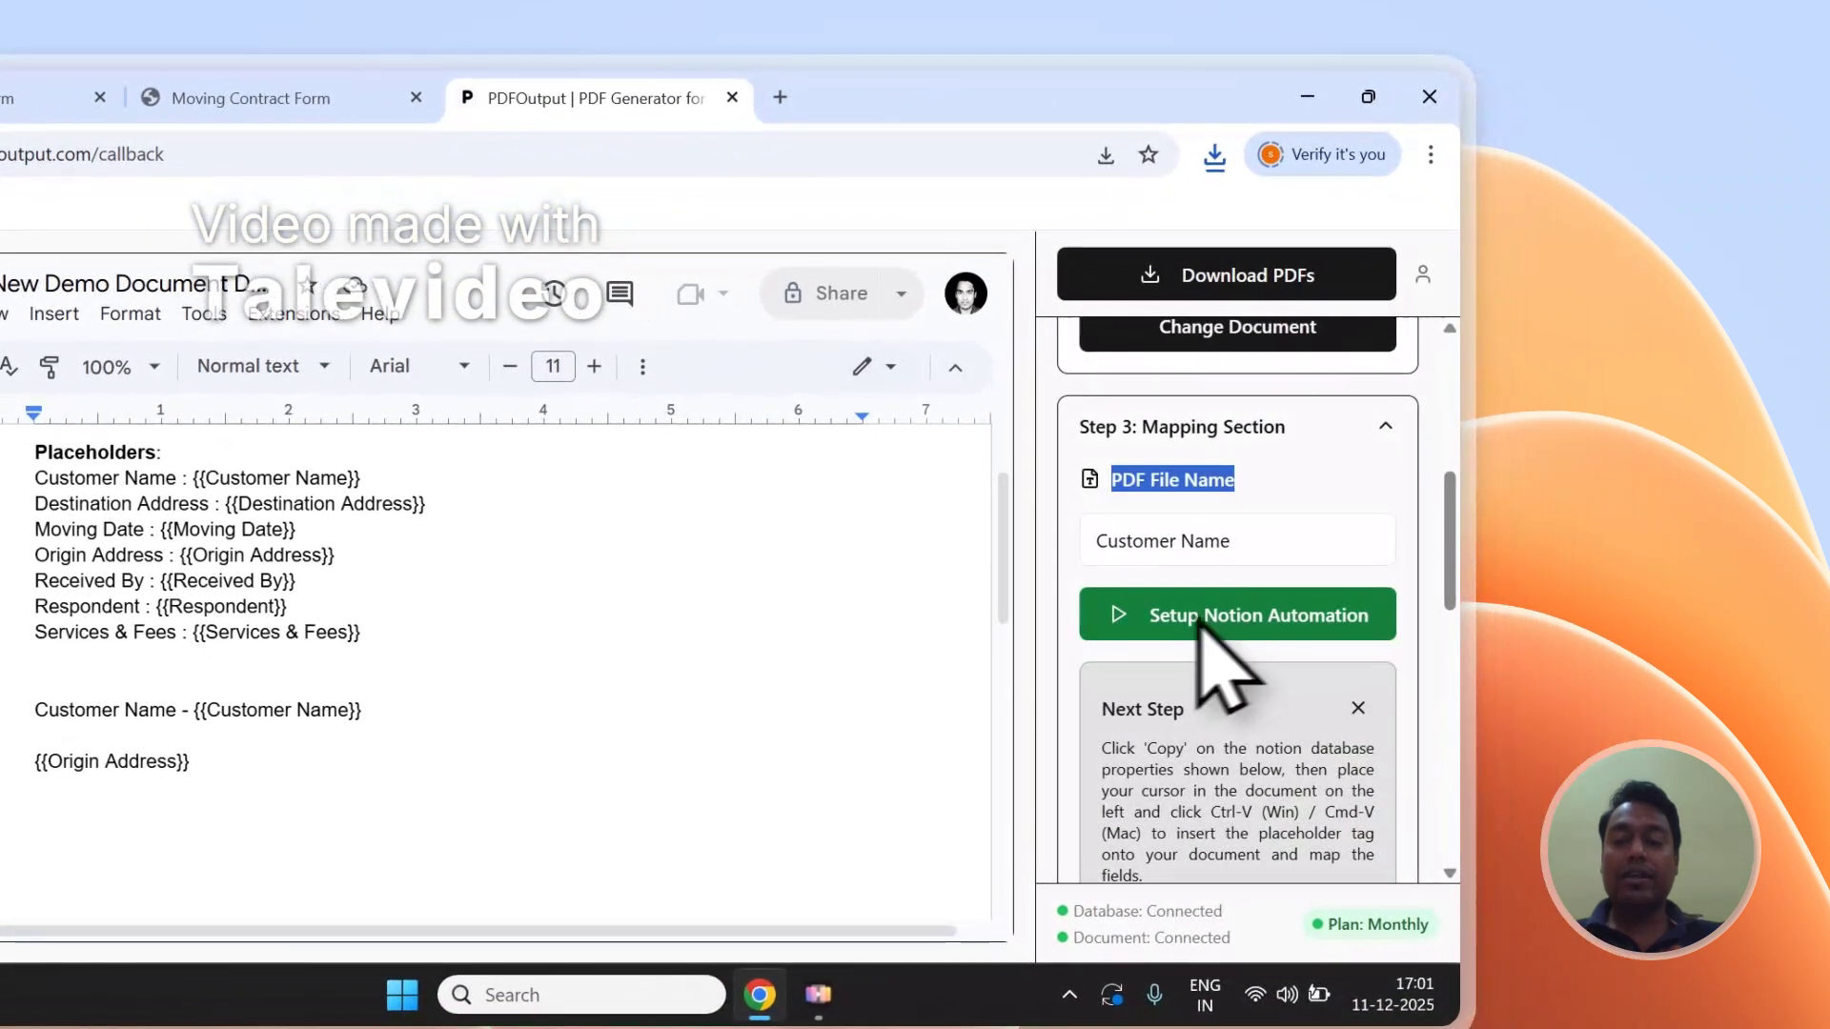
click(1184, 618)
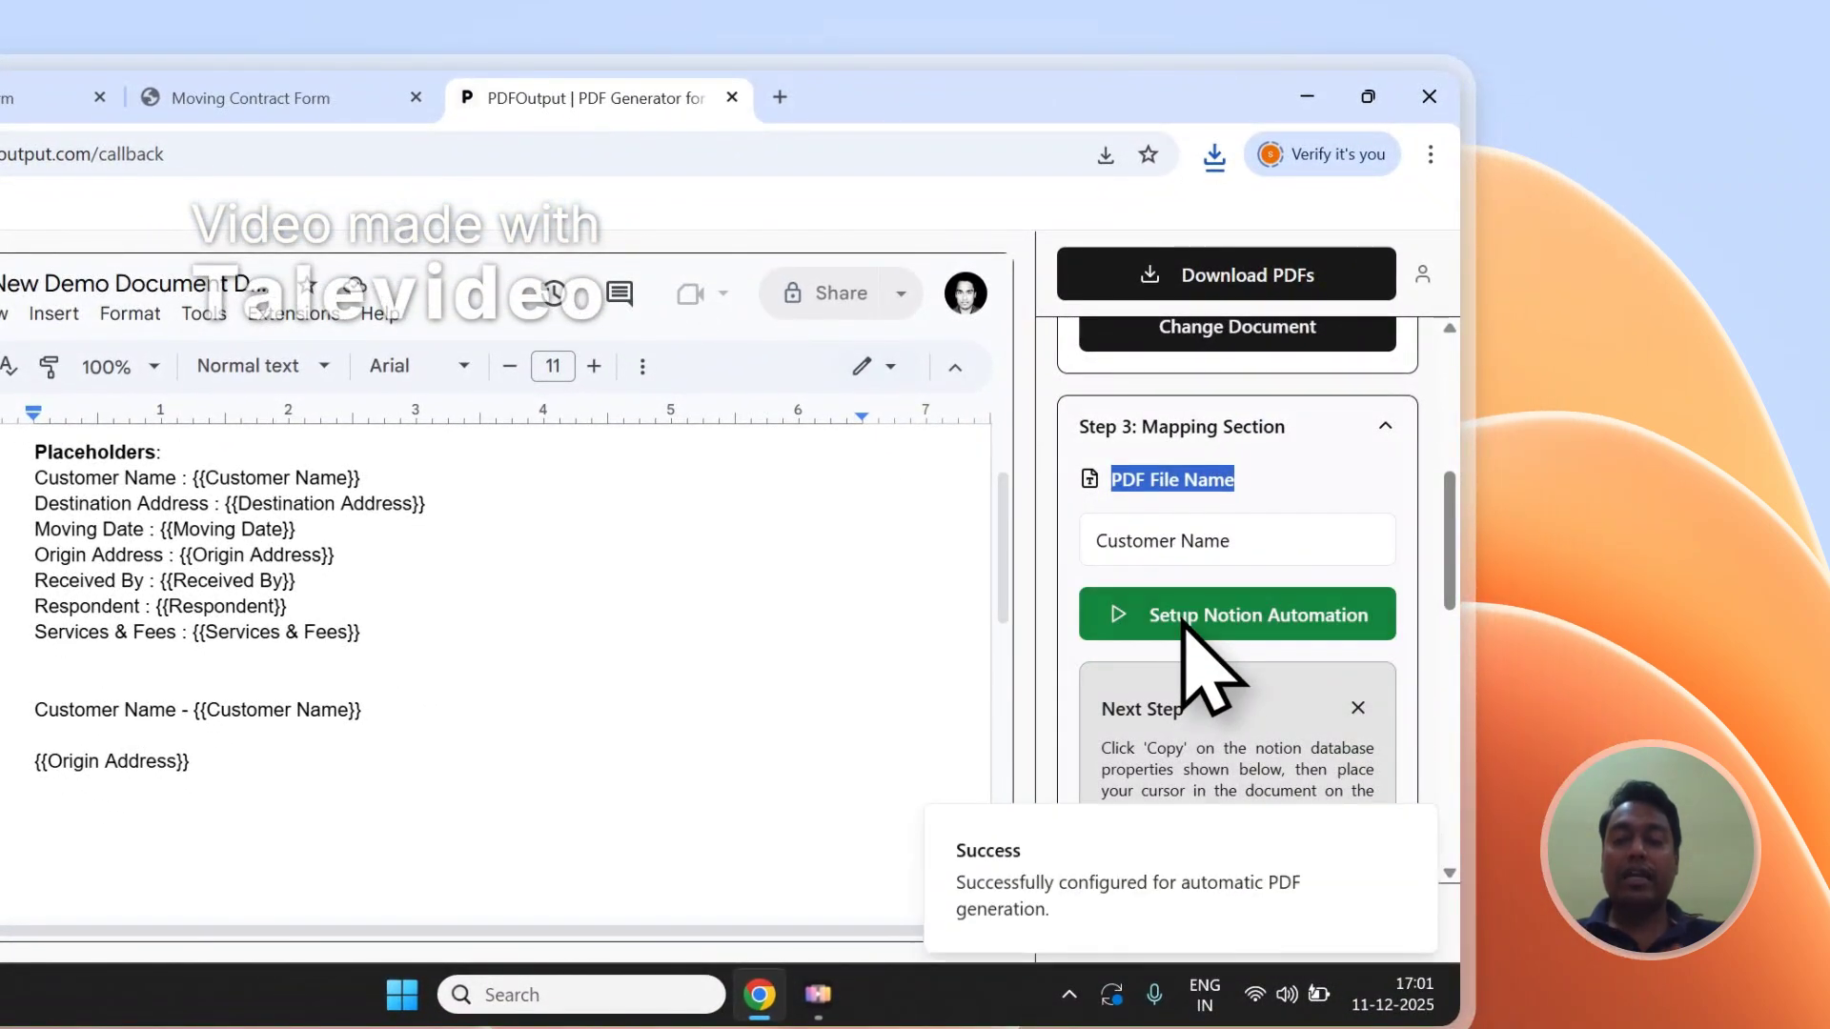
scroll(1184, 617, up, 5)
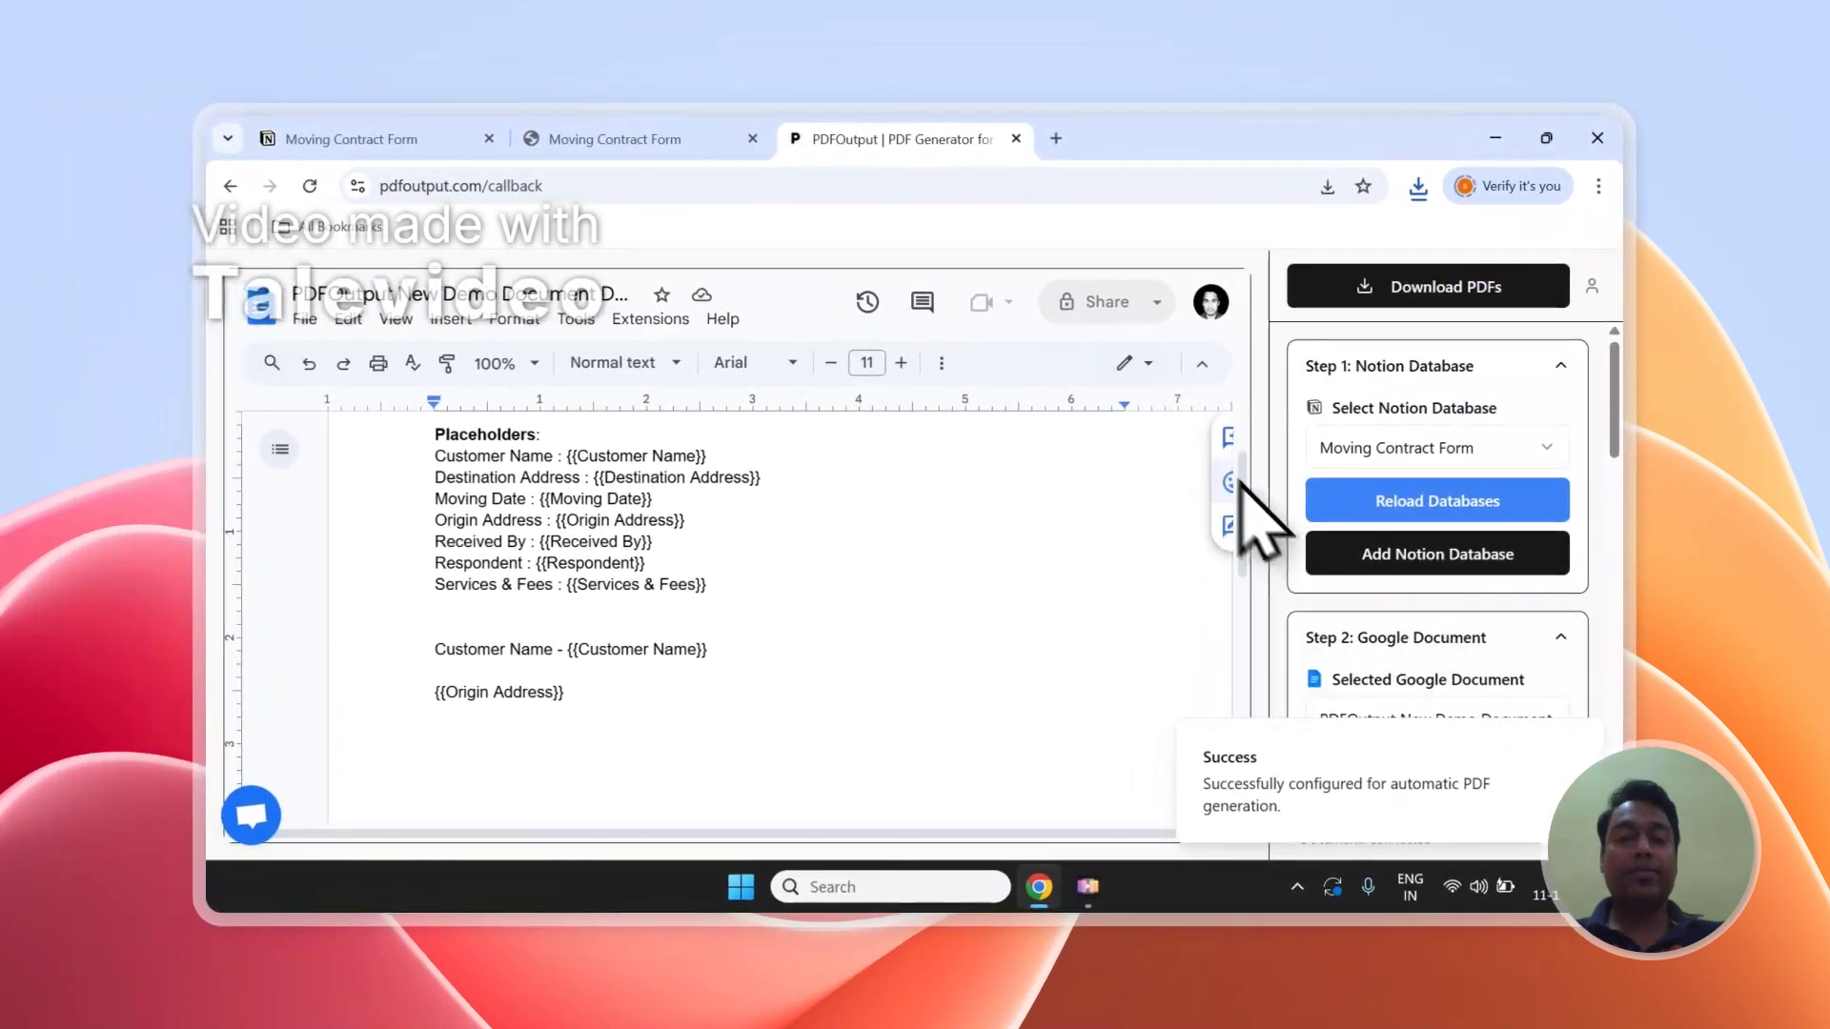
scroll(1296, 466, down, 1)
scroll(1515, 335, up, 1)
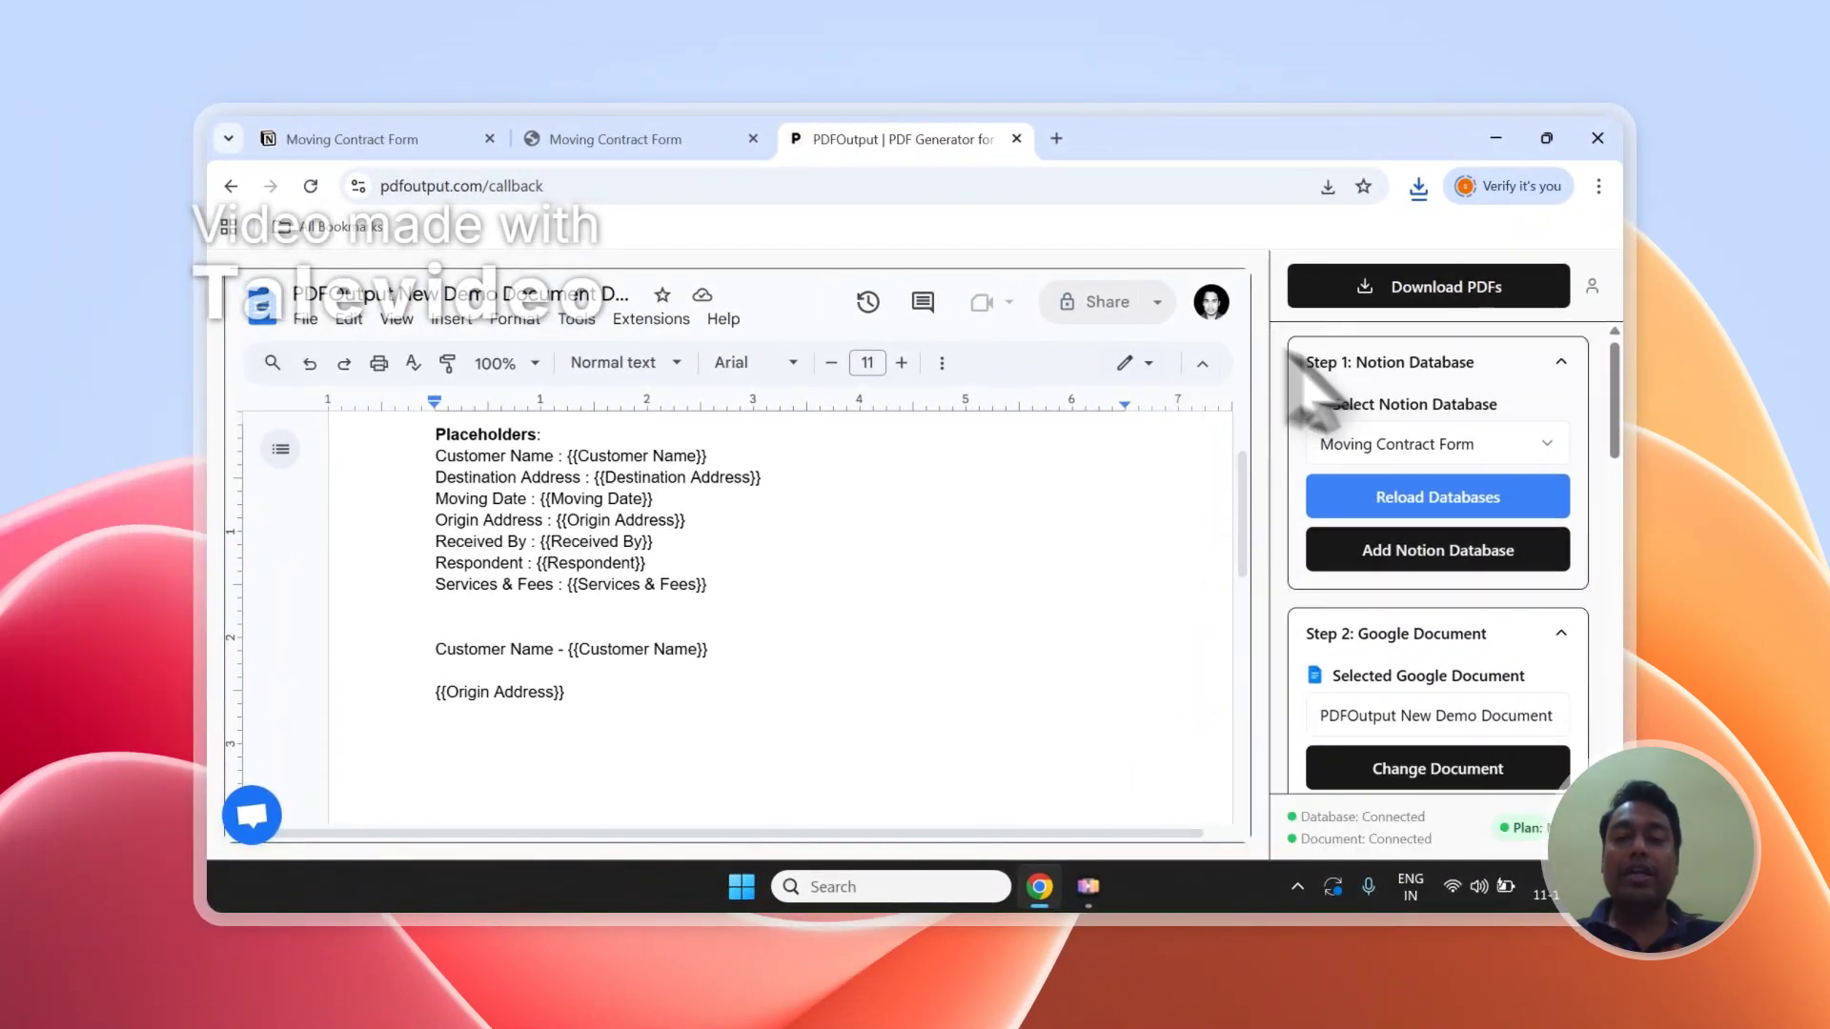
scroll(1456, 569, down, 1)
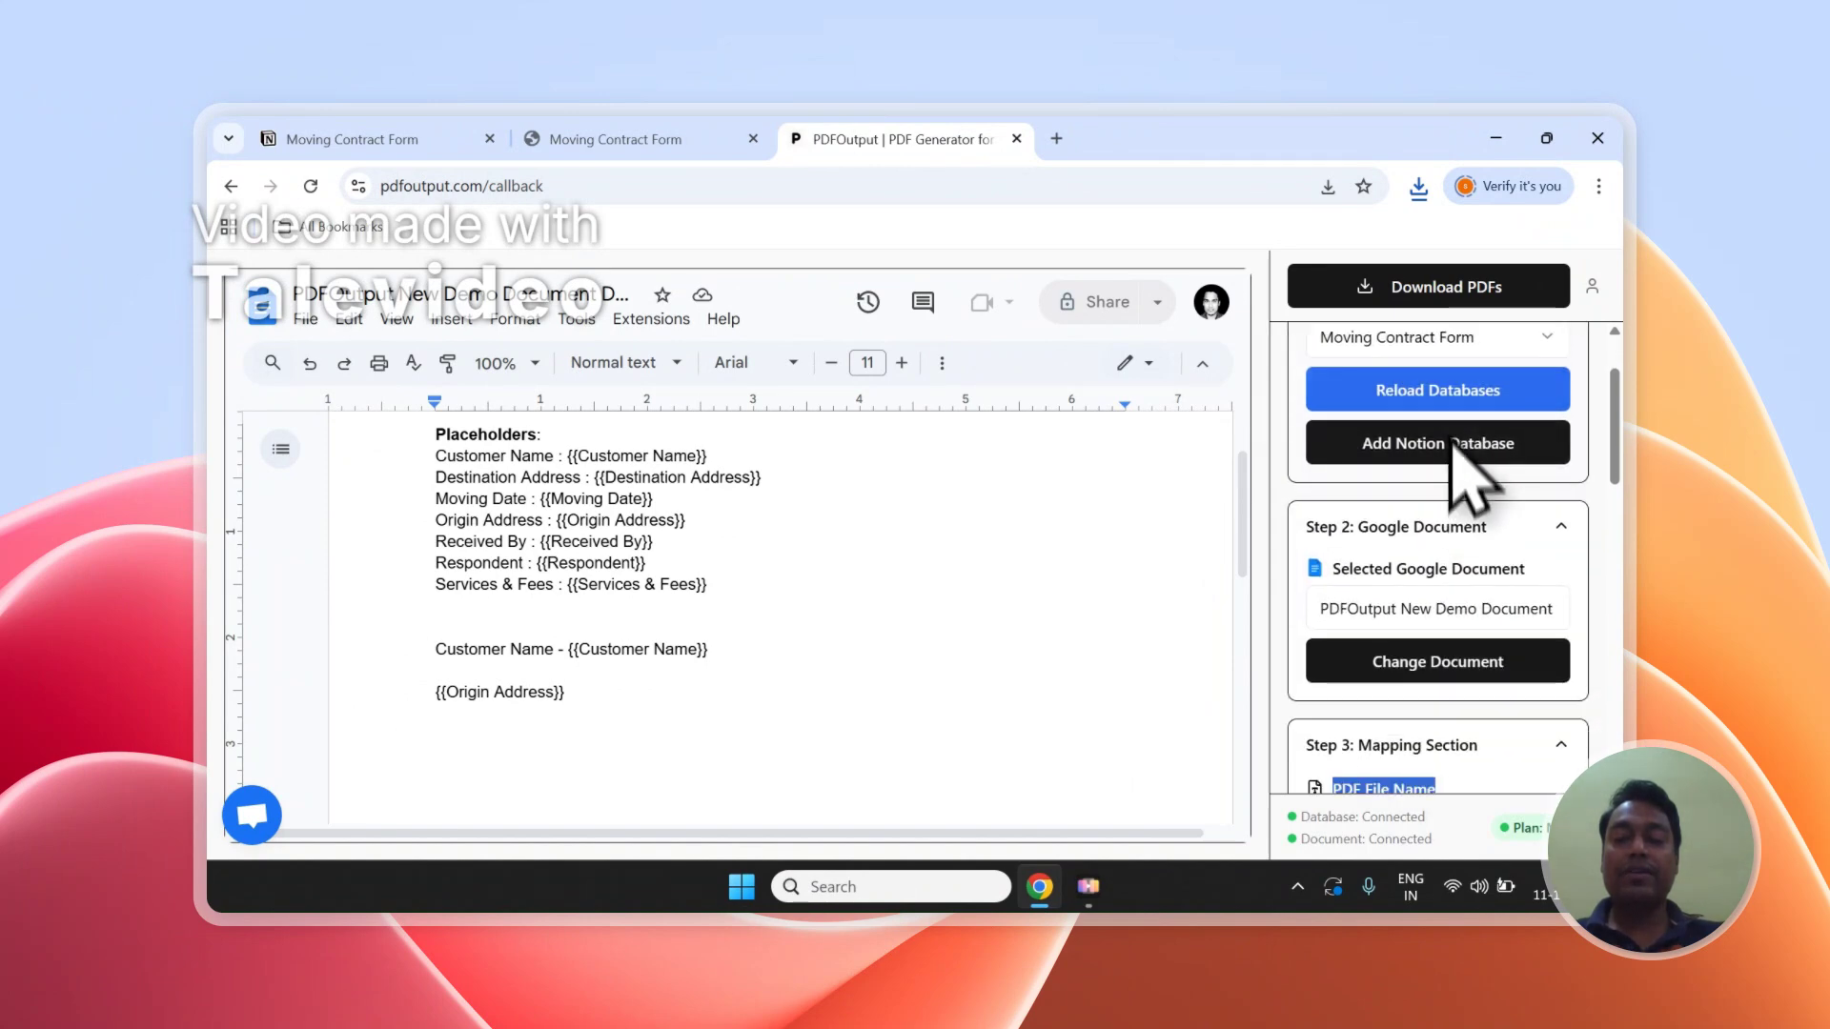
scroll(1456, 649, down, 1)
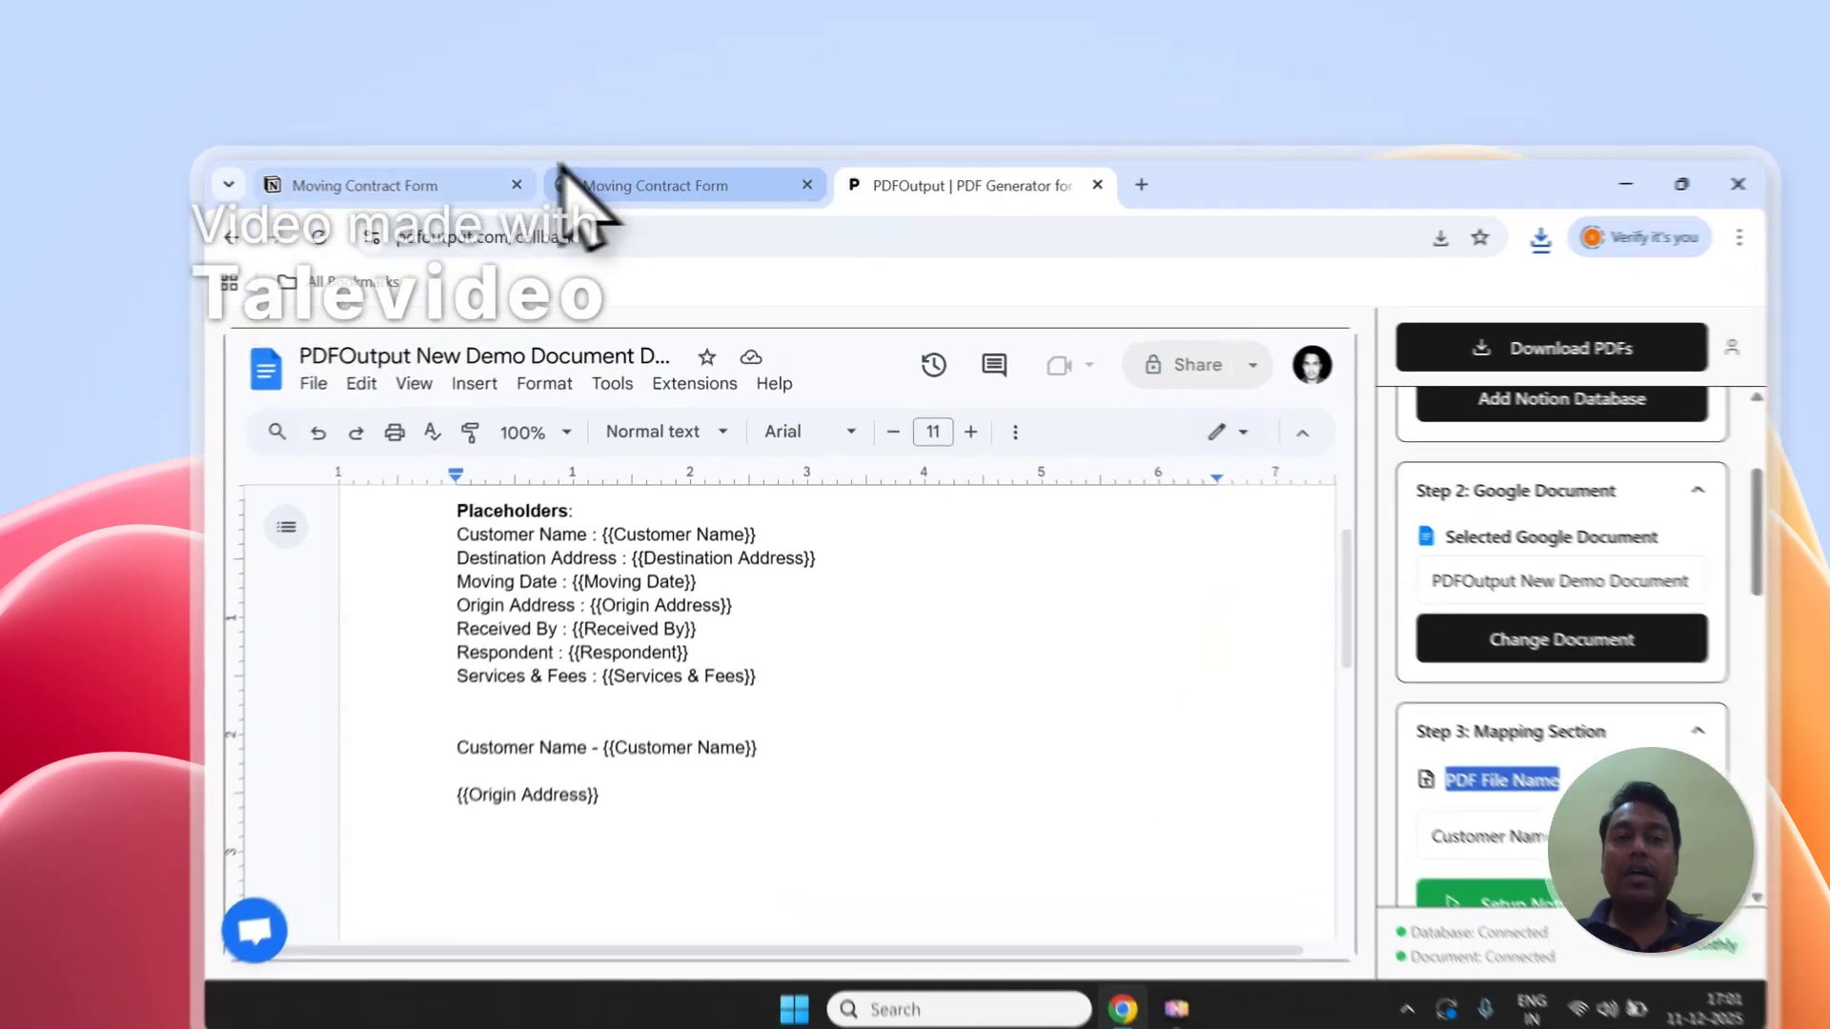
Add a new row to the Moving Contract Form database in Notion and set its GeneratePDF status to Ready to Generate
click(448, 139)
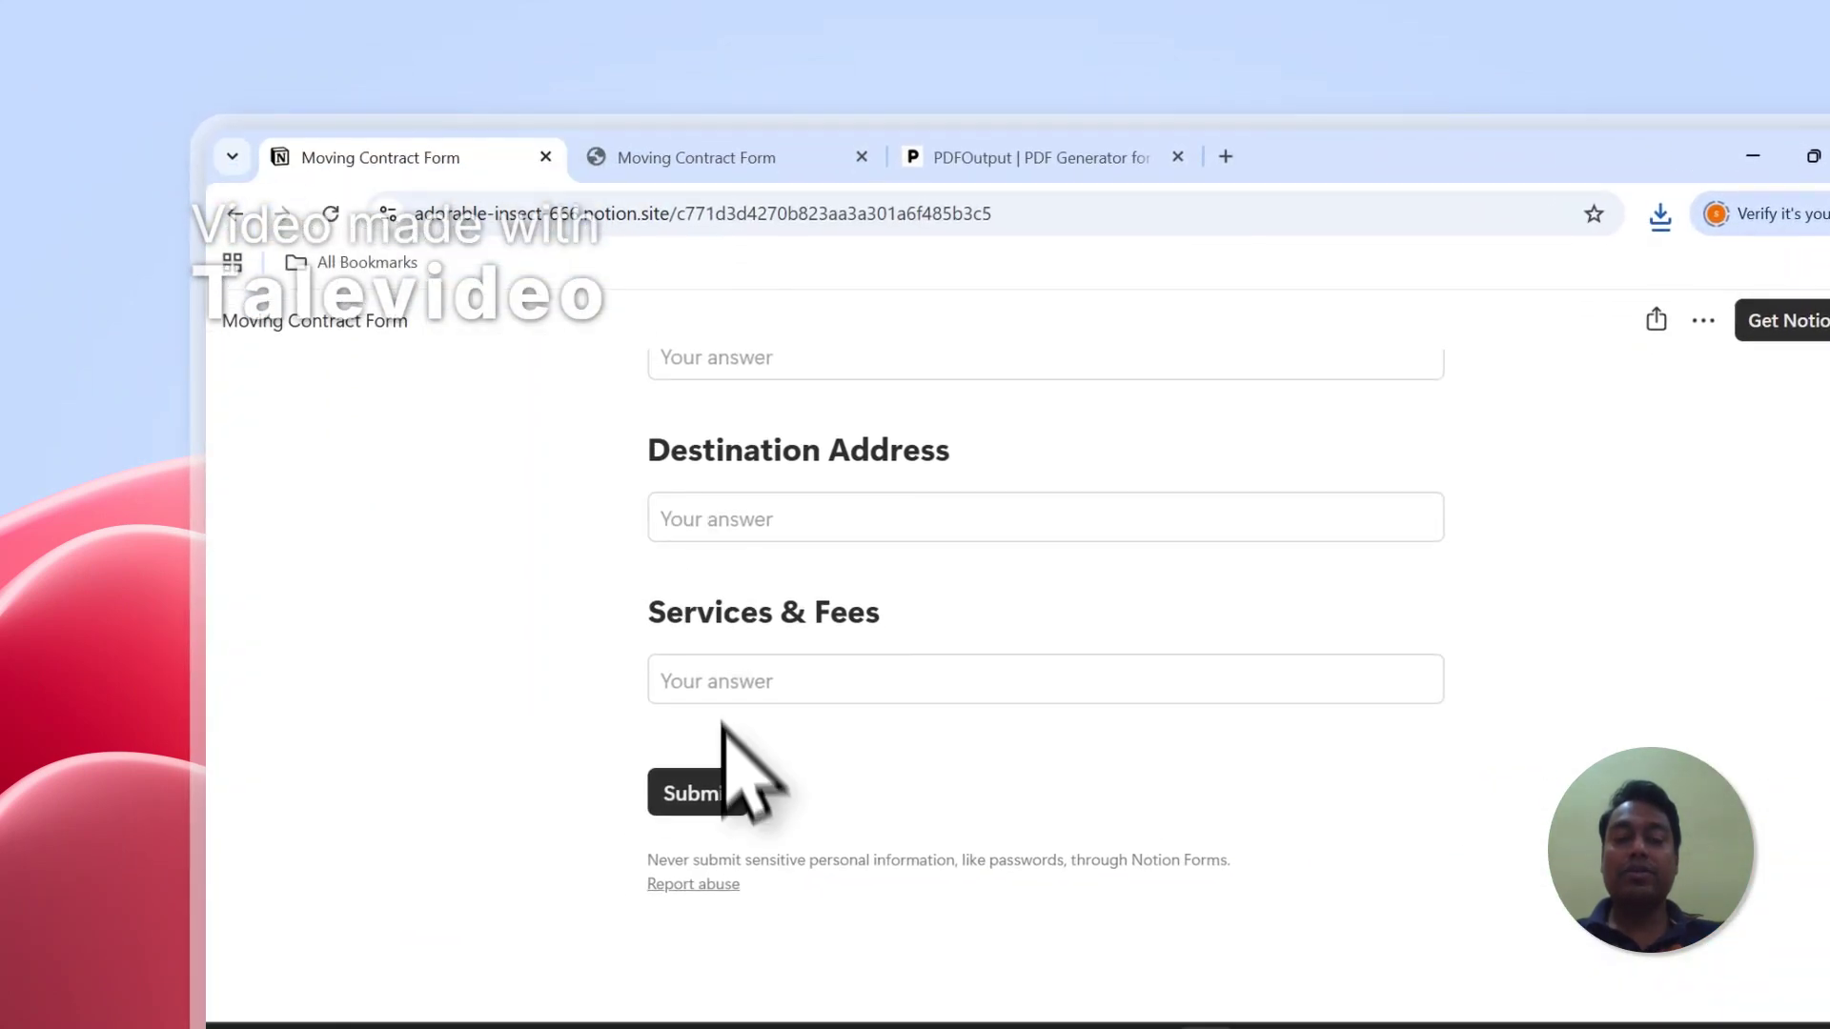
click(701, 157)
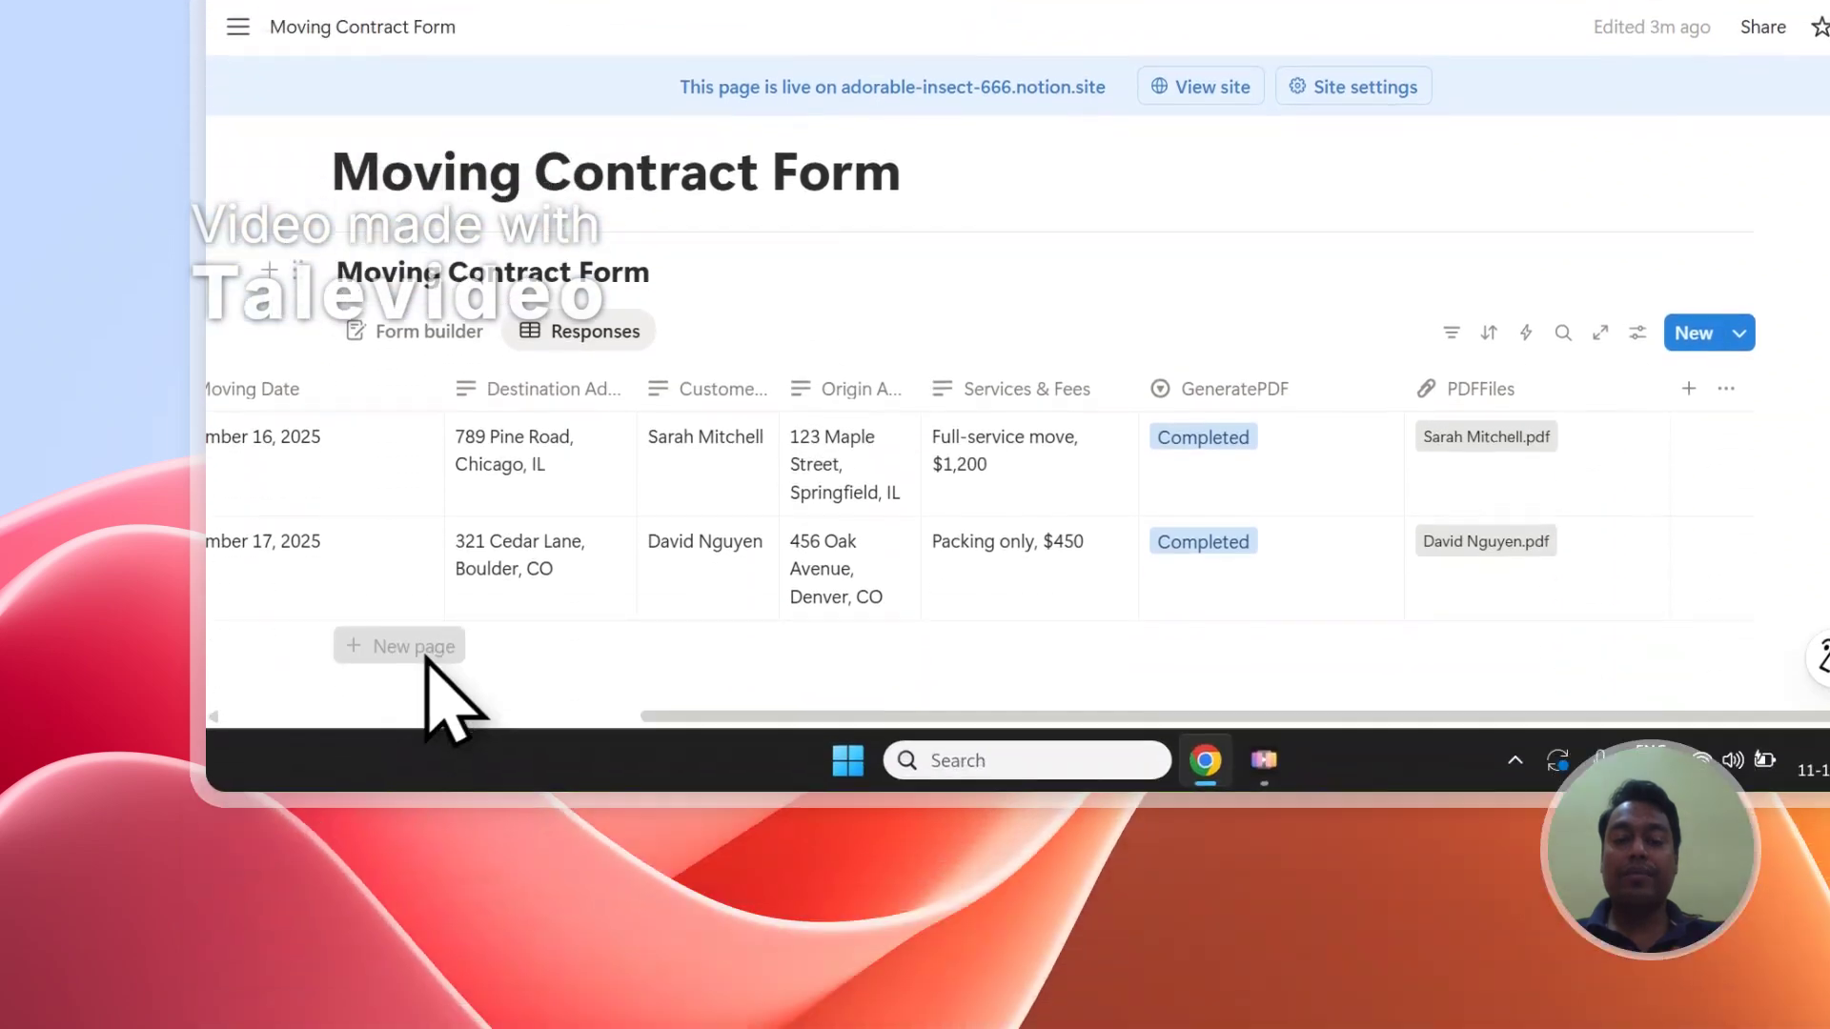
click(426, 655)
click(1738, 655)
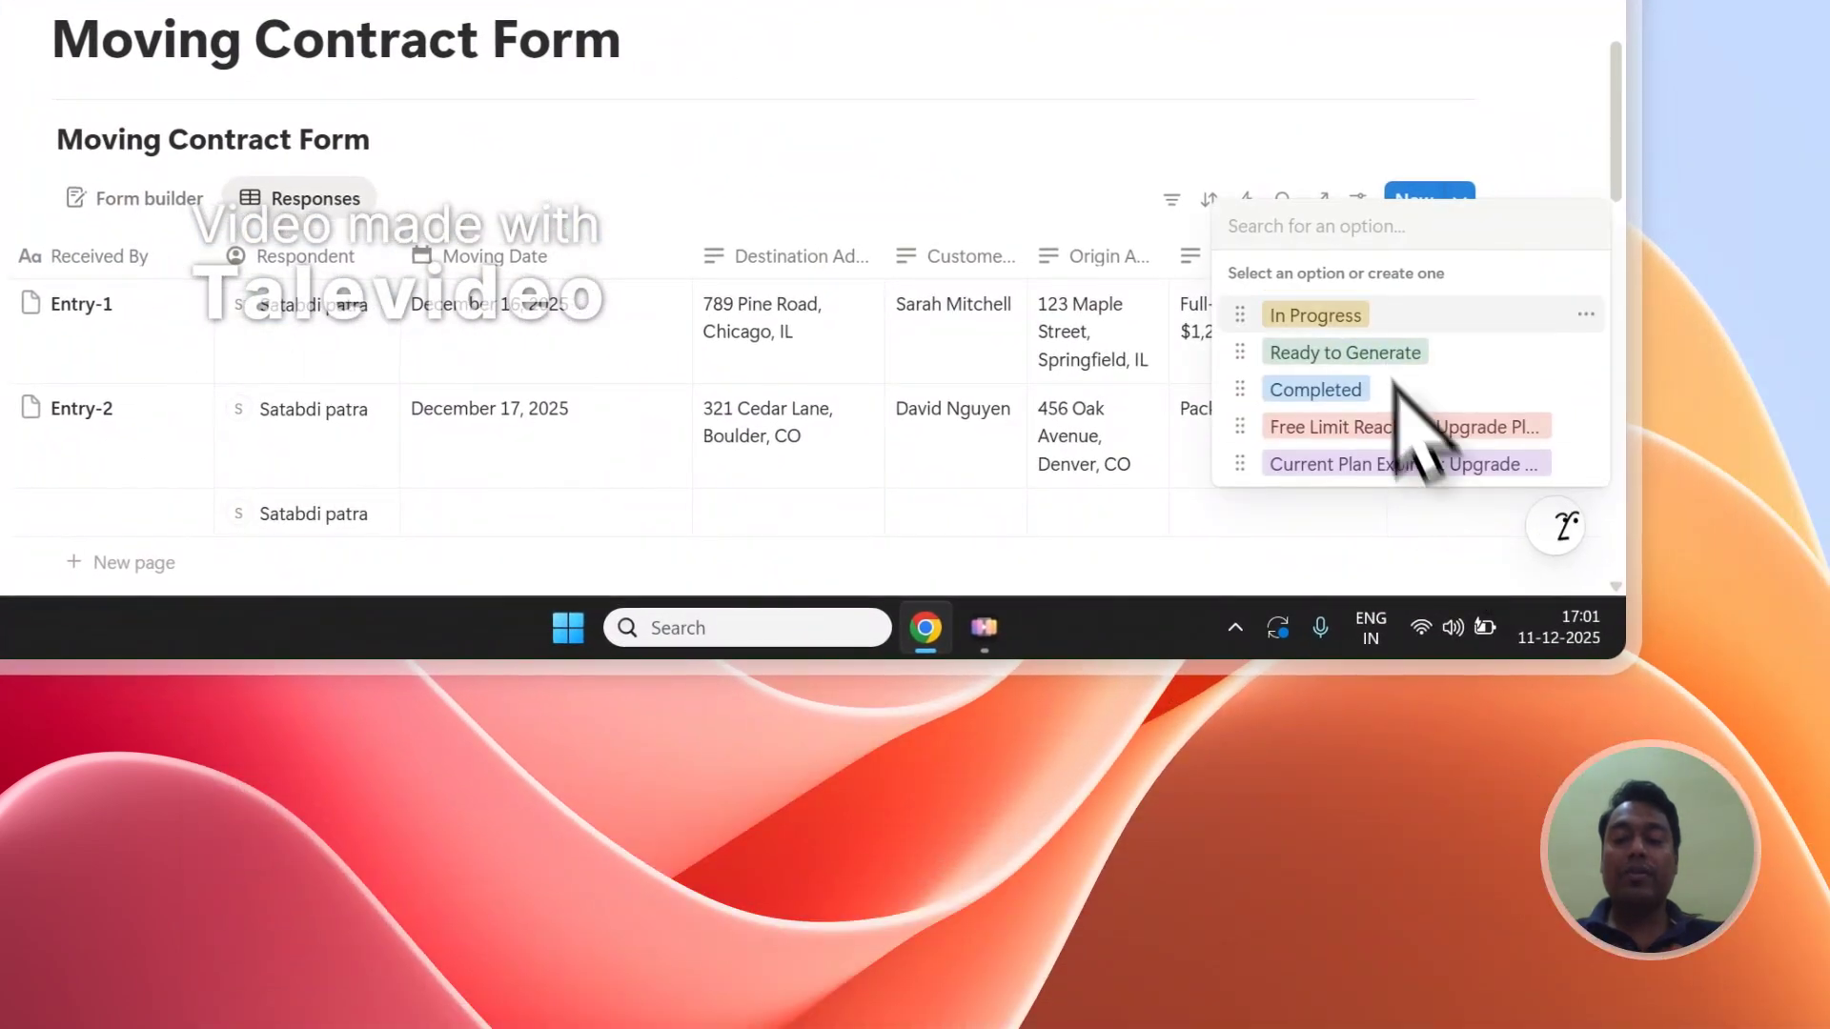
click(1372, 353)
scroll(1369, 349, down, 3)
scroll(1213, 374, right, 5)
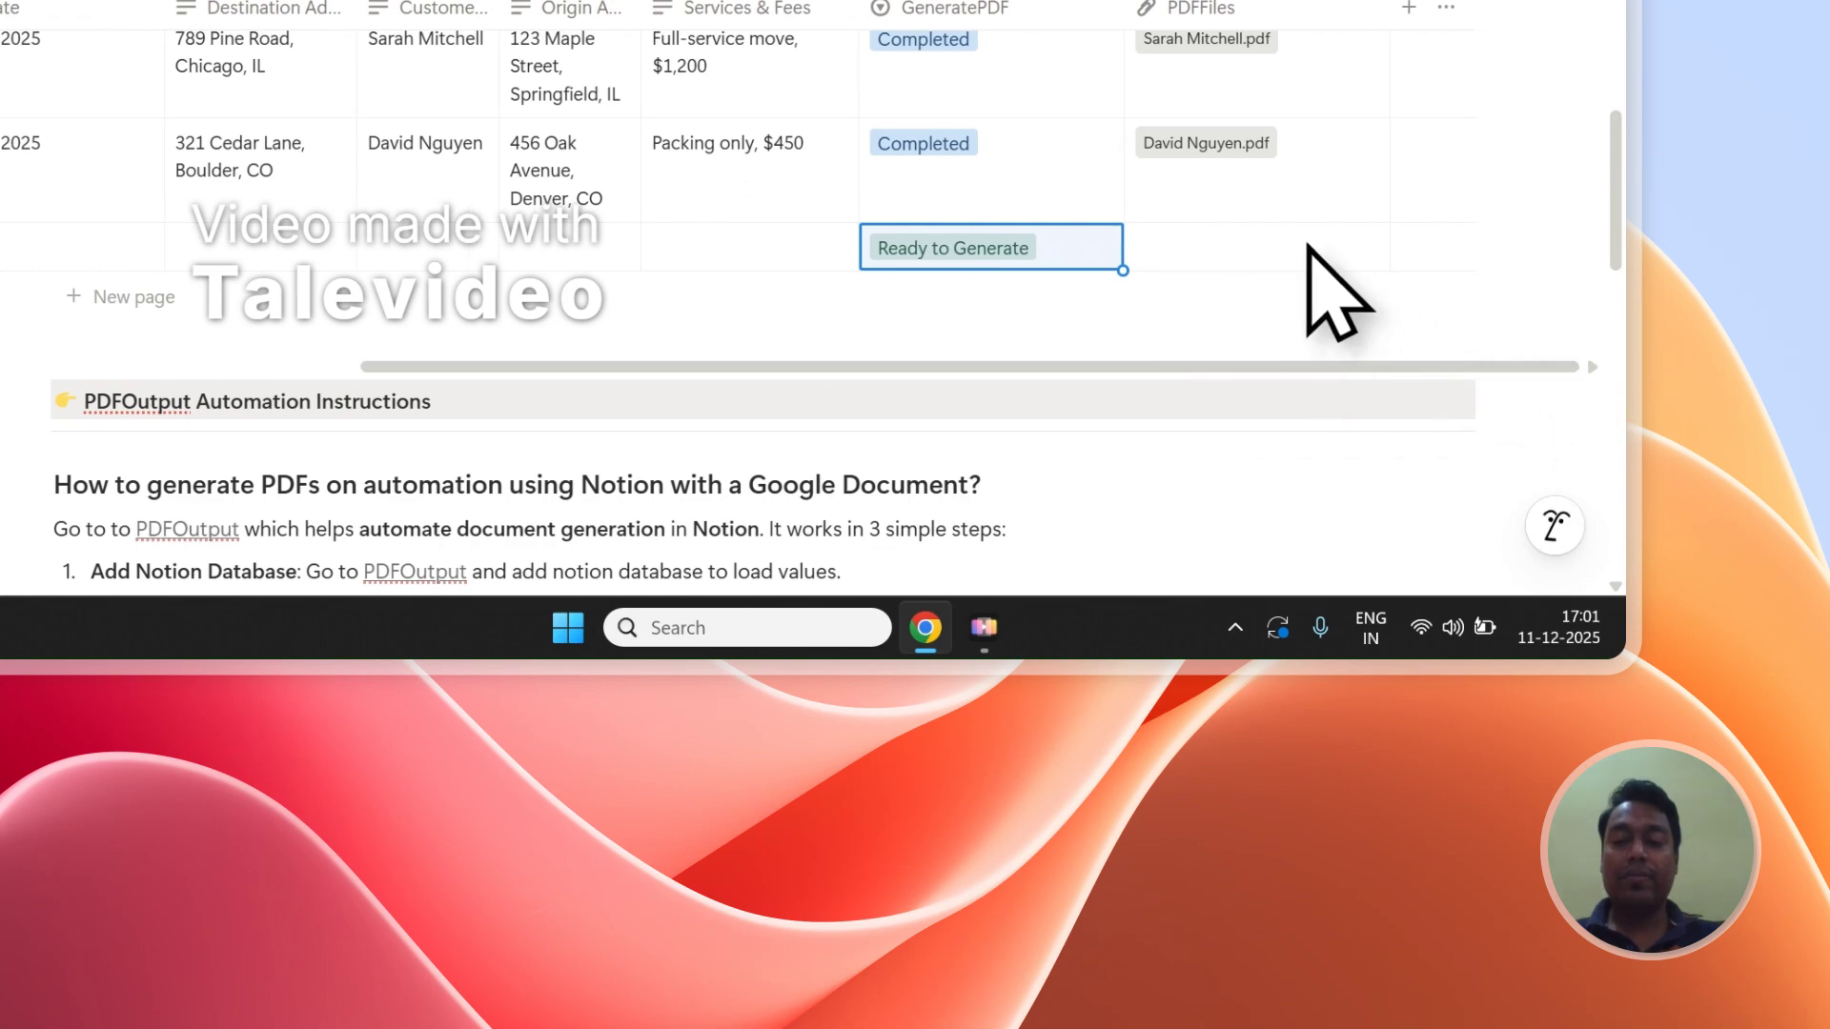
Switch to PDFOutput to review the PDF File Name mapping and the Notion automation setup option, and return to the Notion database
scroll(1307, 246, up, 3)
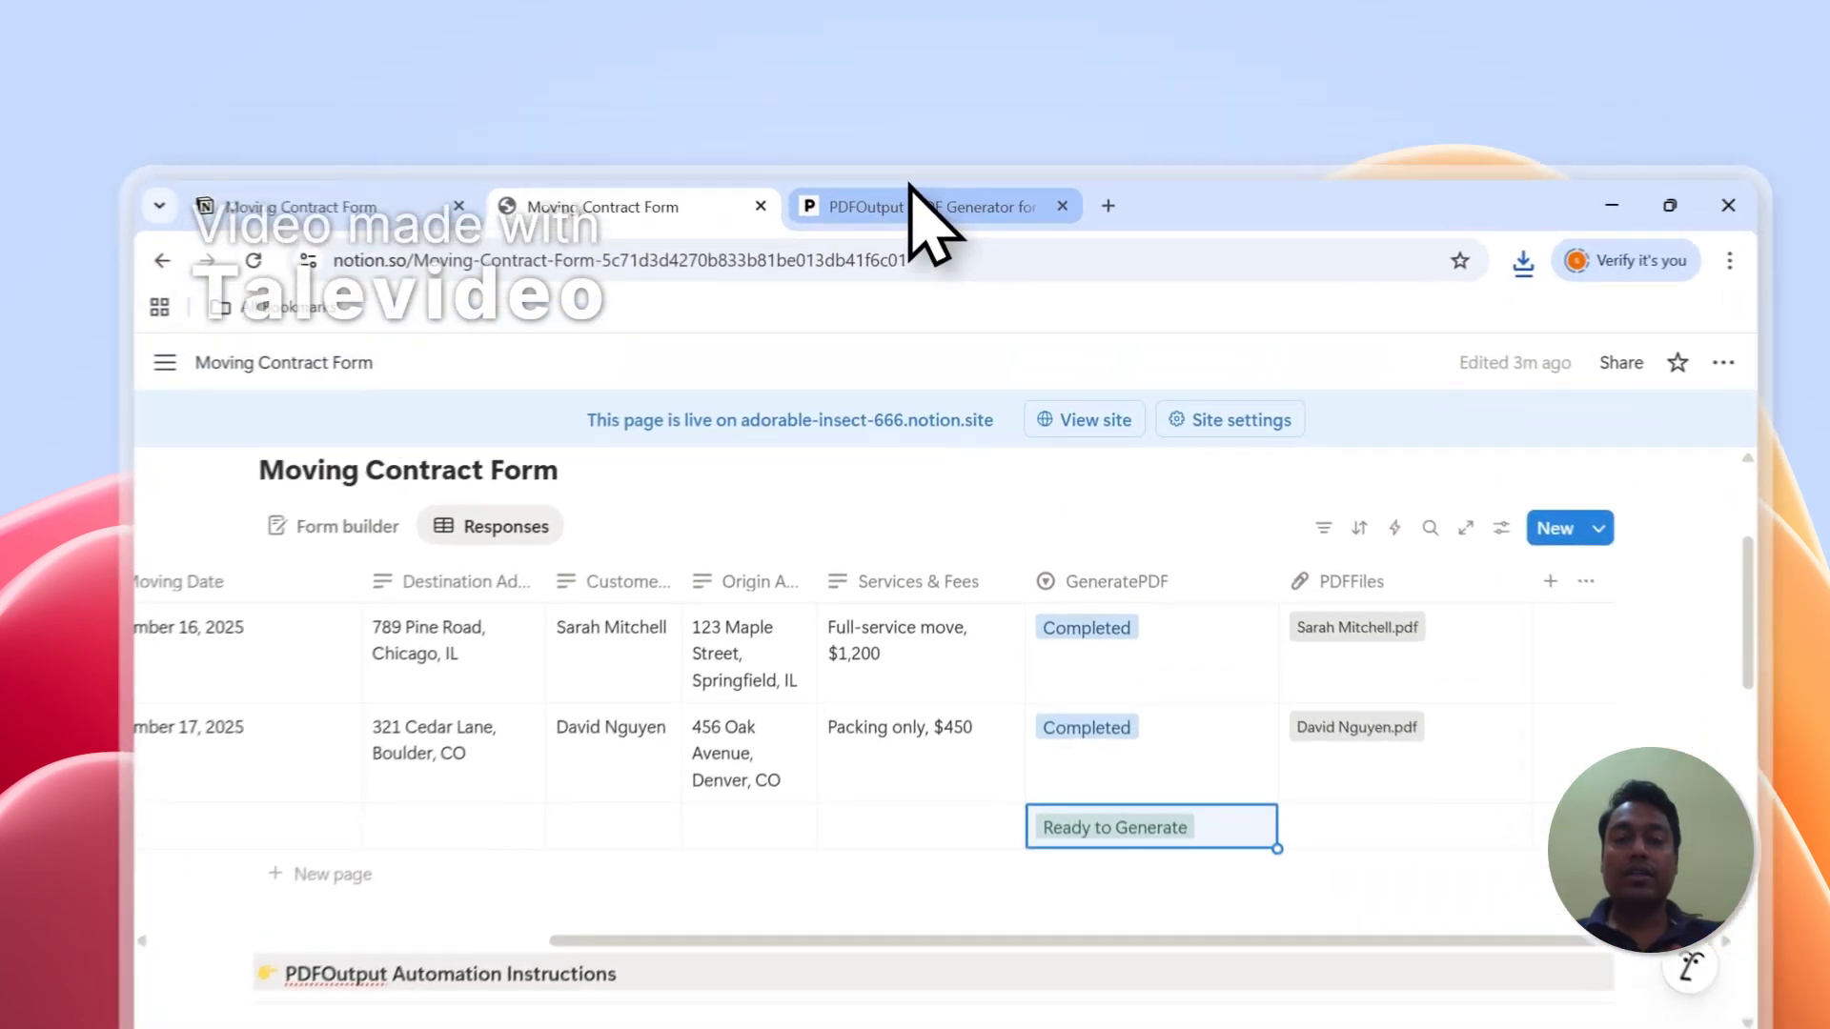
click(882, 139)
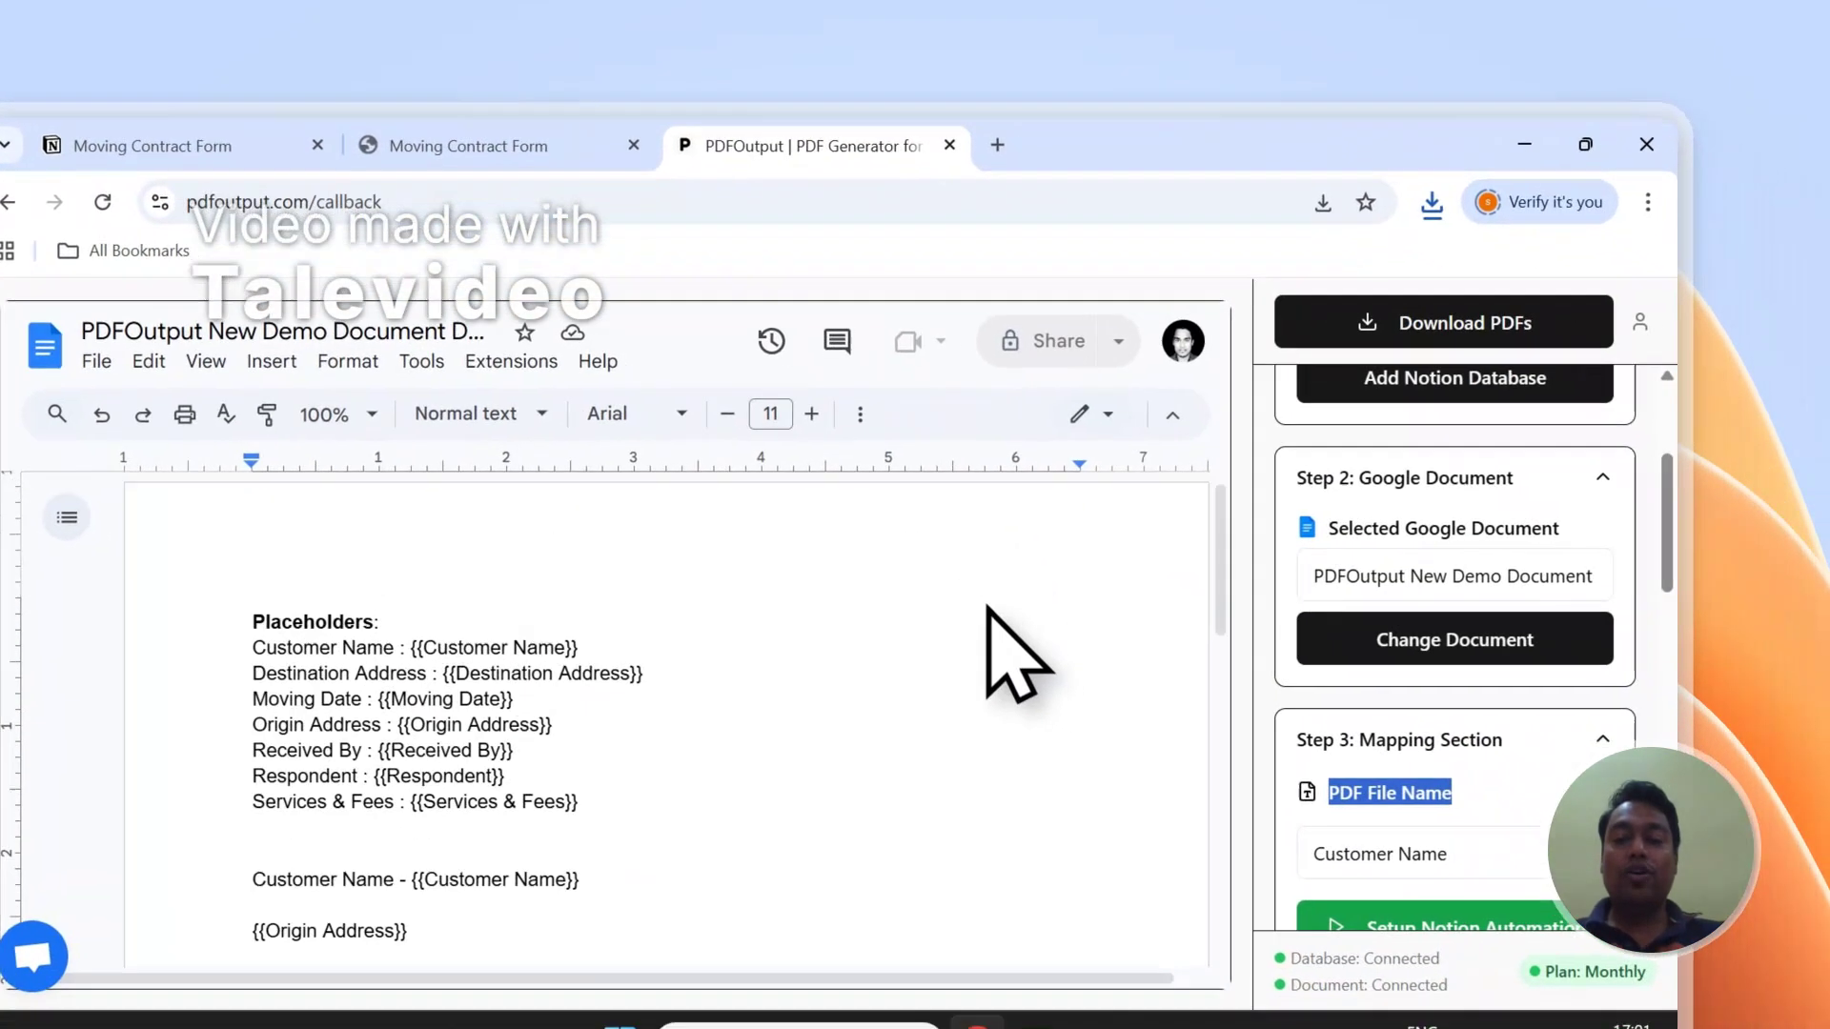
scroll(1259, 706, down, 3)
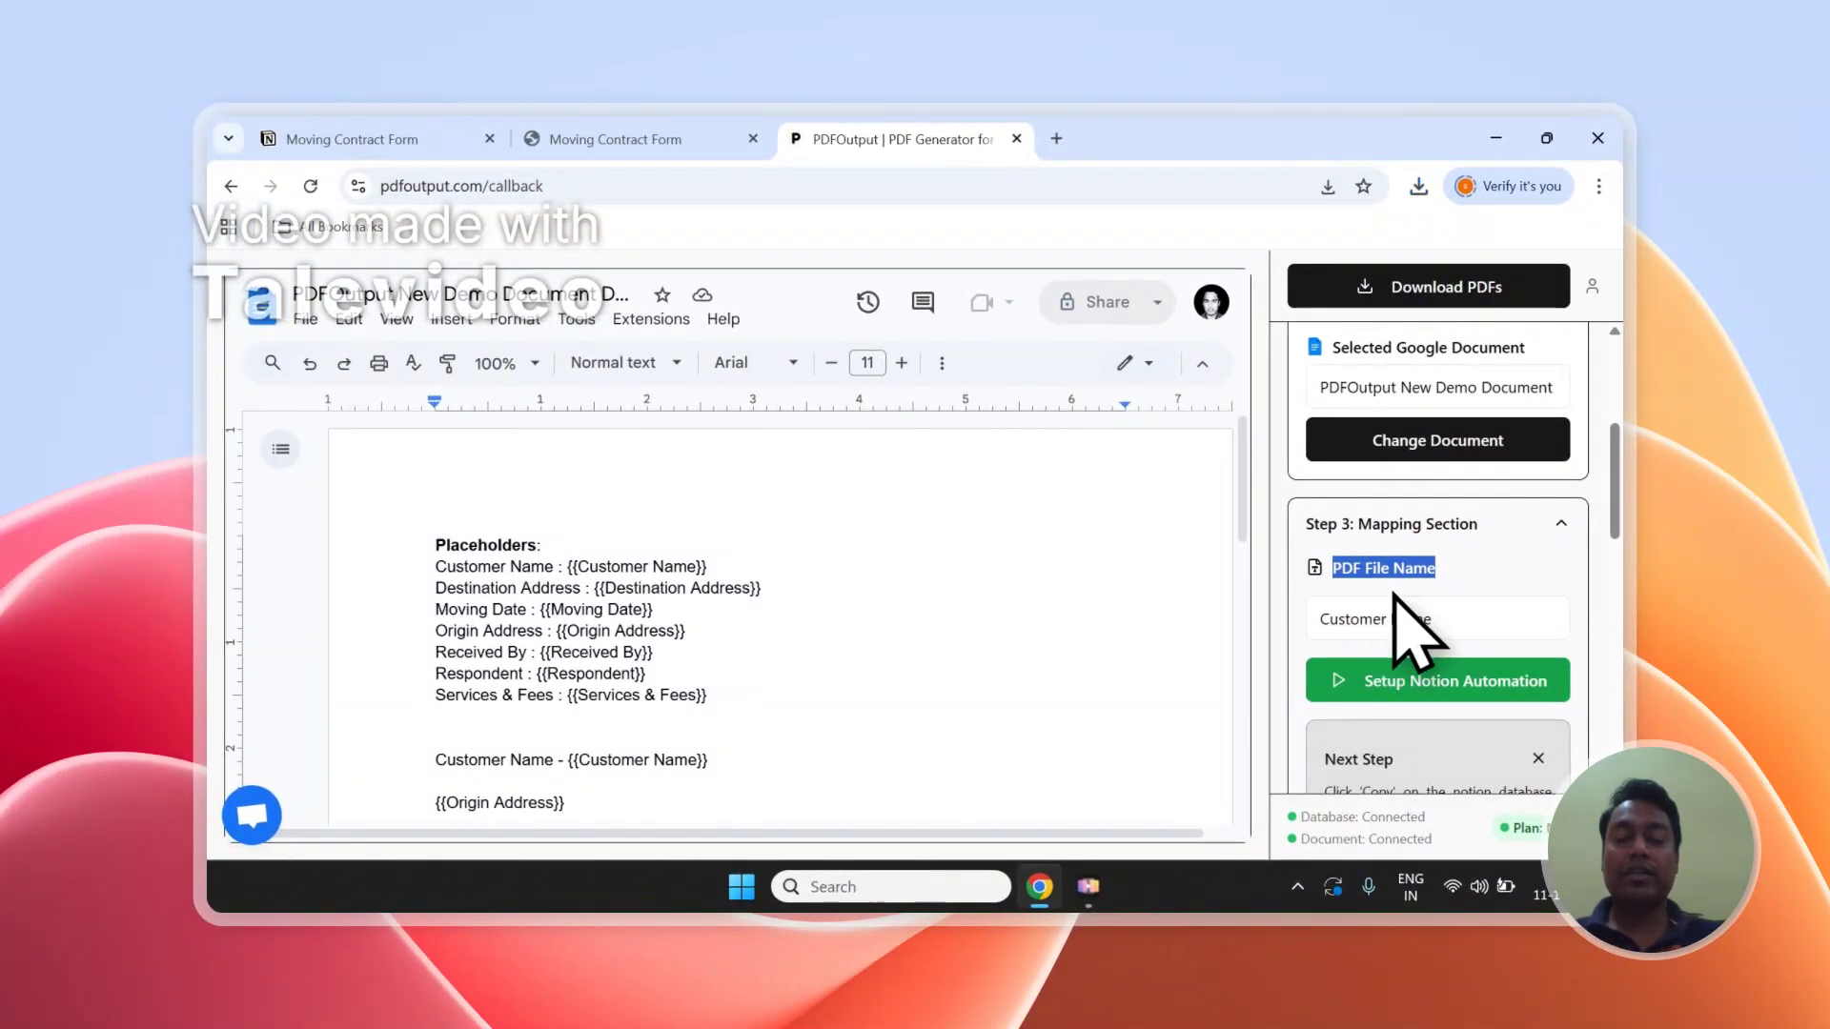
scroll(1392, 606, down, 1)
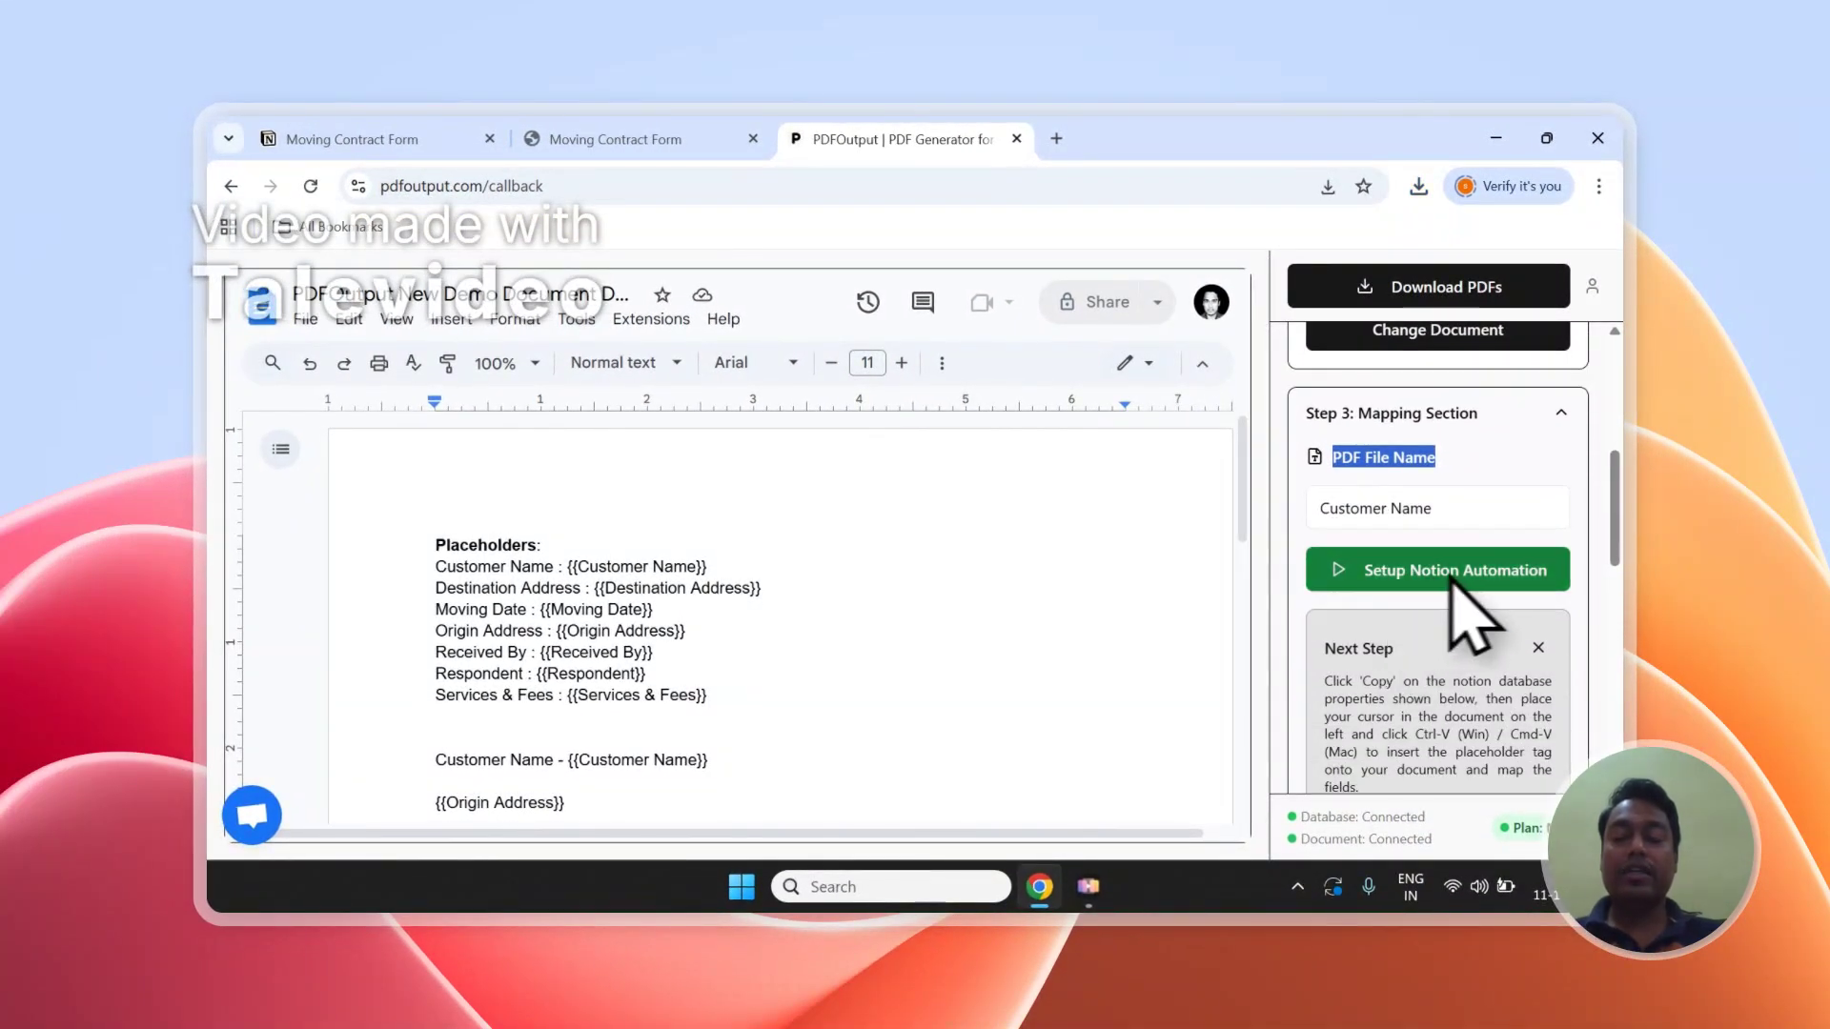
click(687, 139)
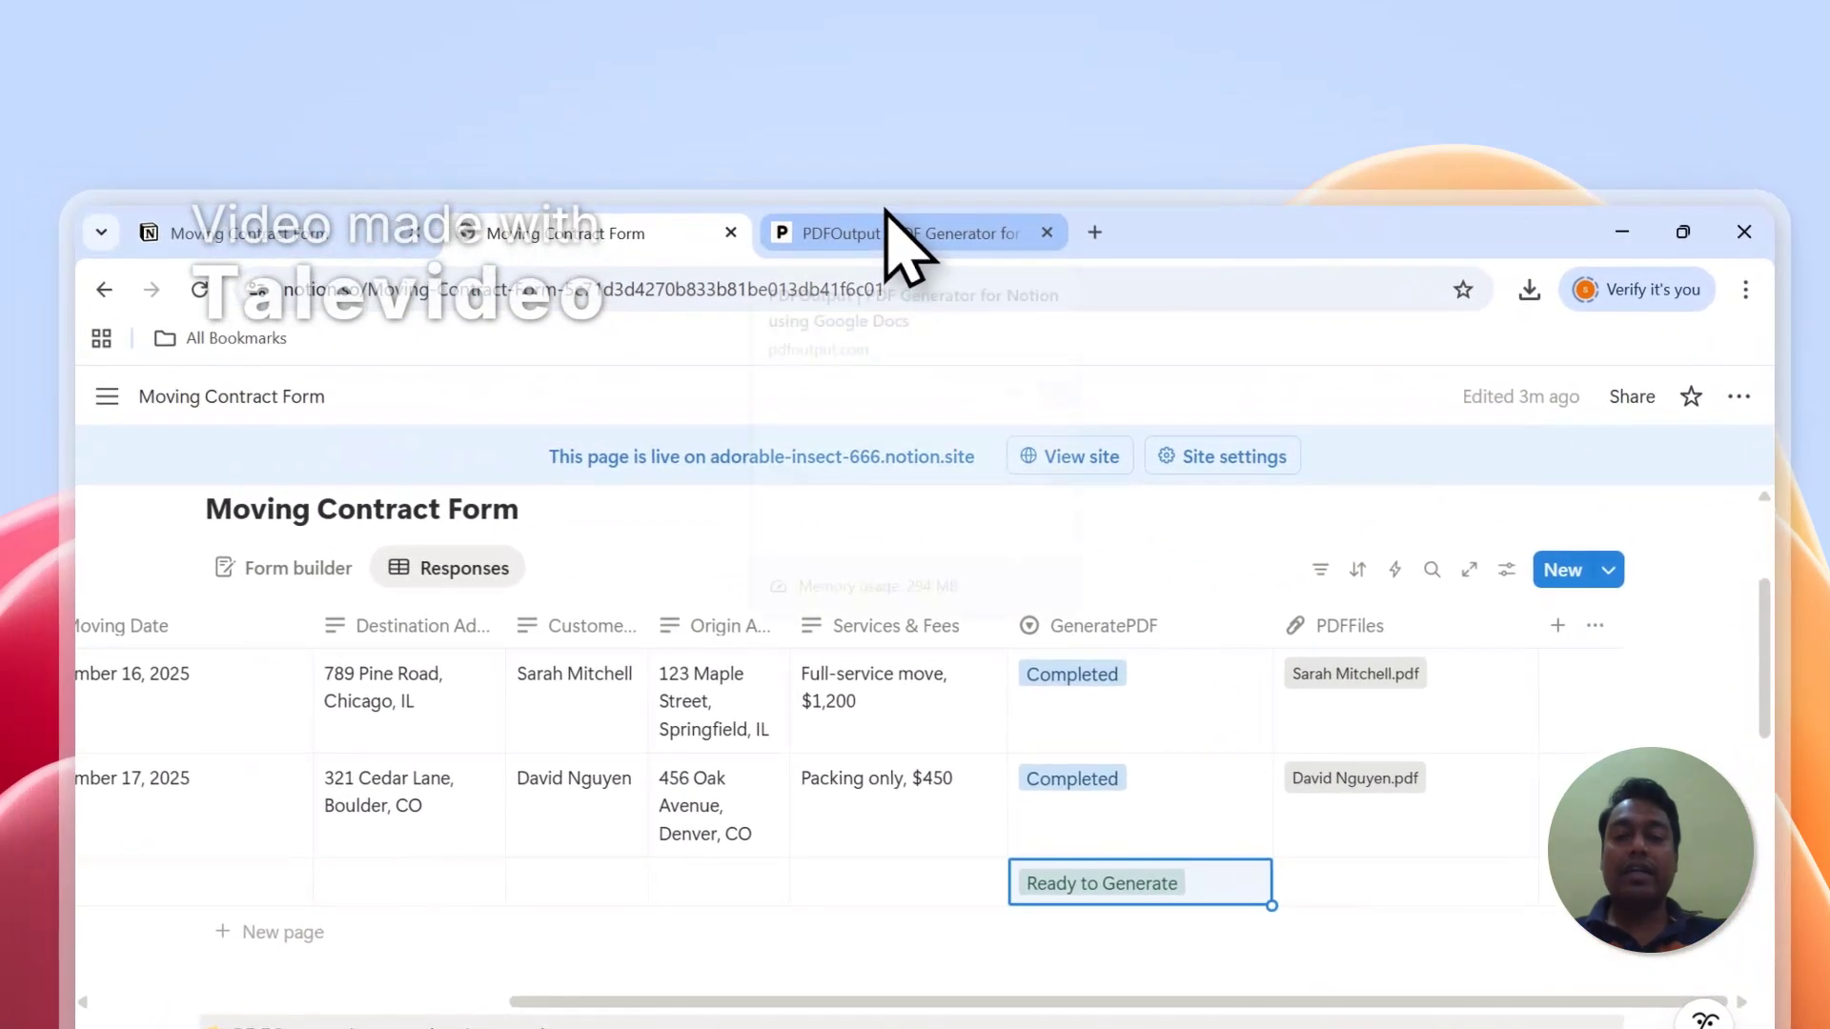
Switch to PDFOutput, open its support chat to view the contact option, and close the chat
click(572, 118)
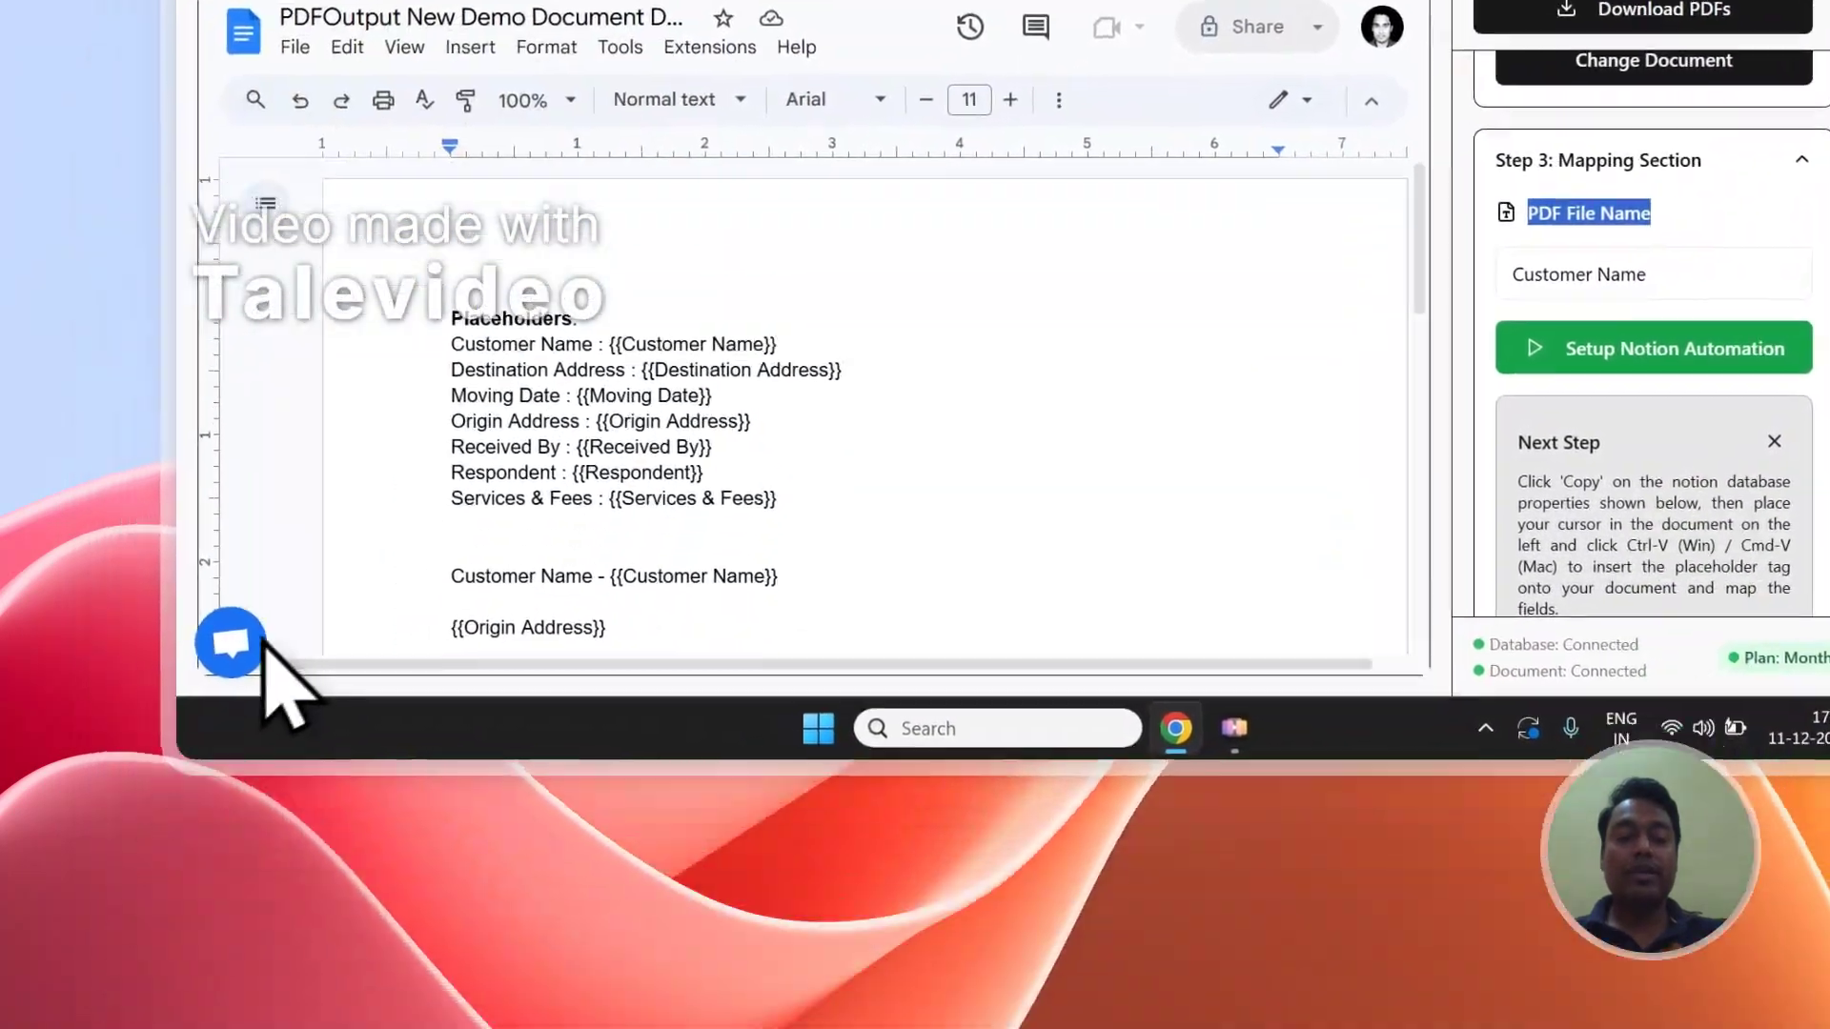
click(258, 646)
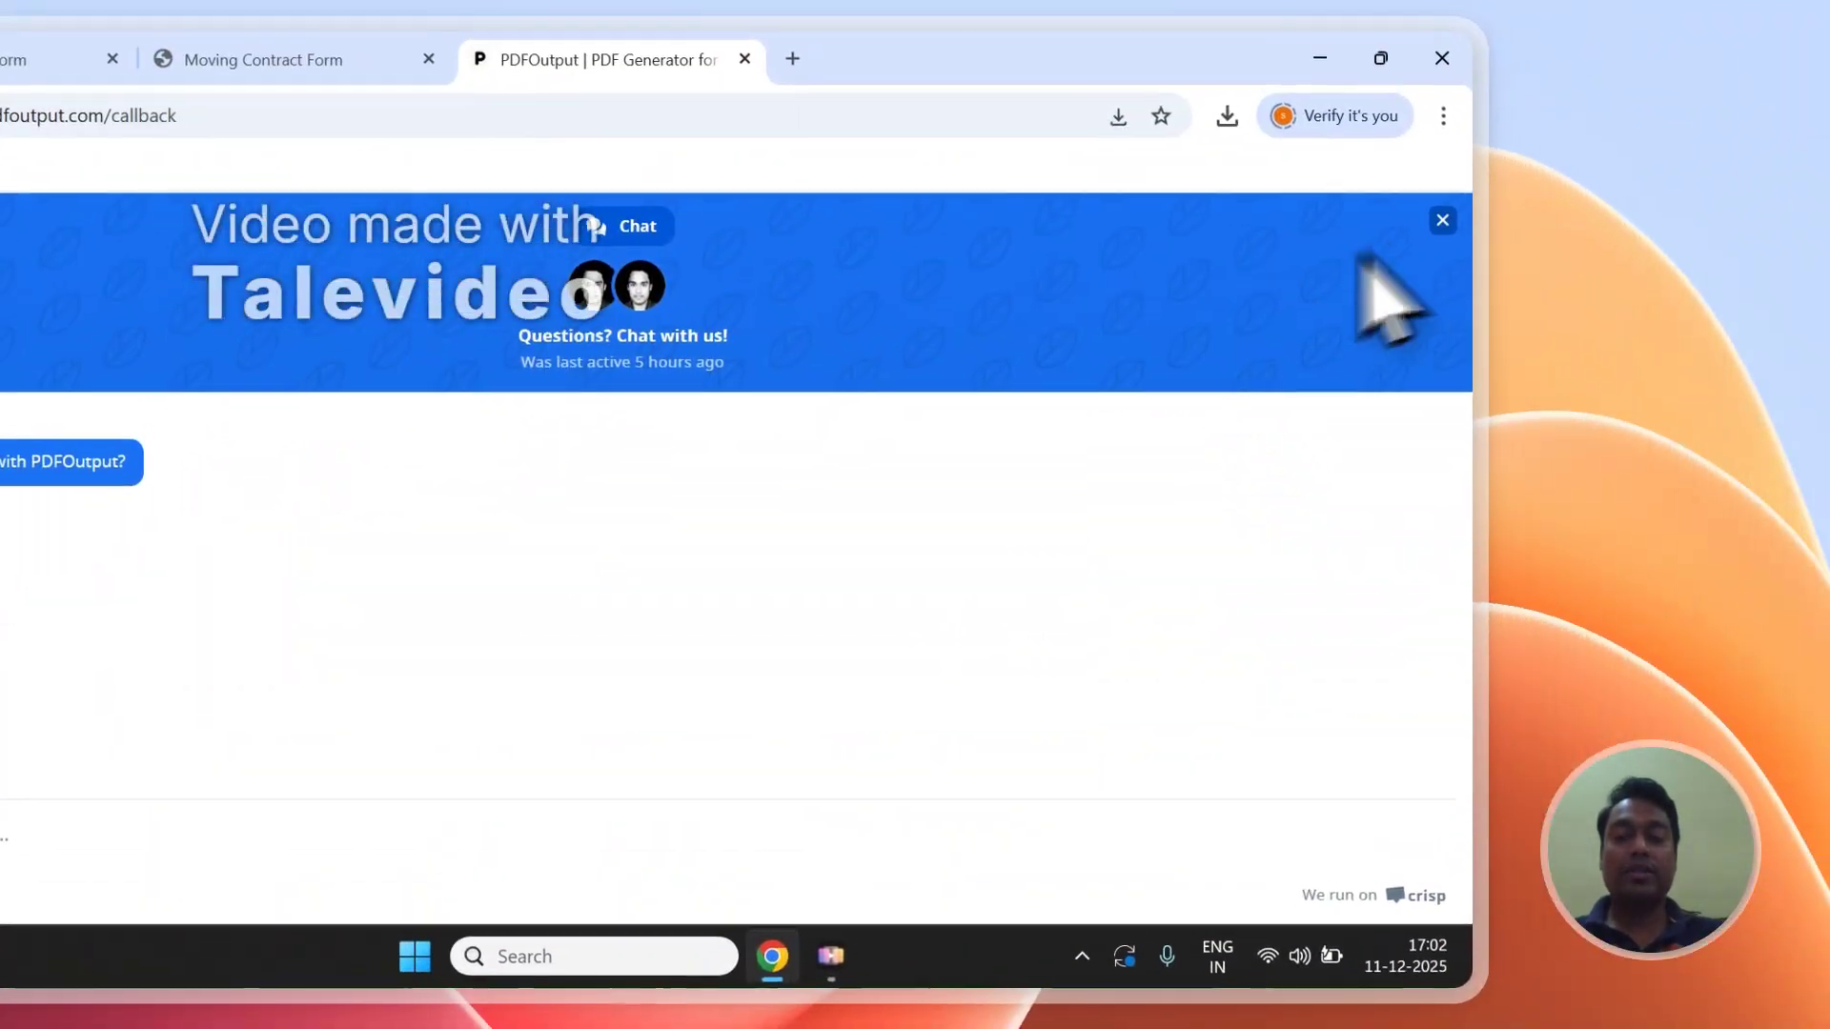
click(1442, 220)
Sign out of PDFOutput and open the website's Contact page at the Send Message form
click(1435, 237)
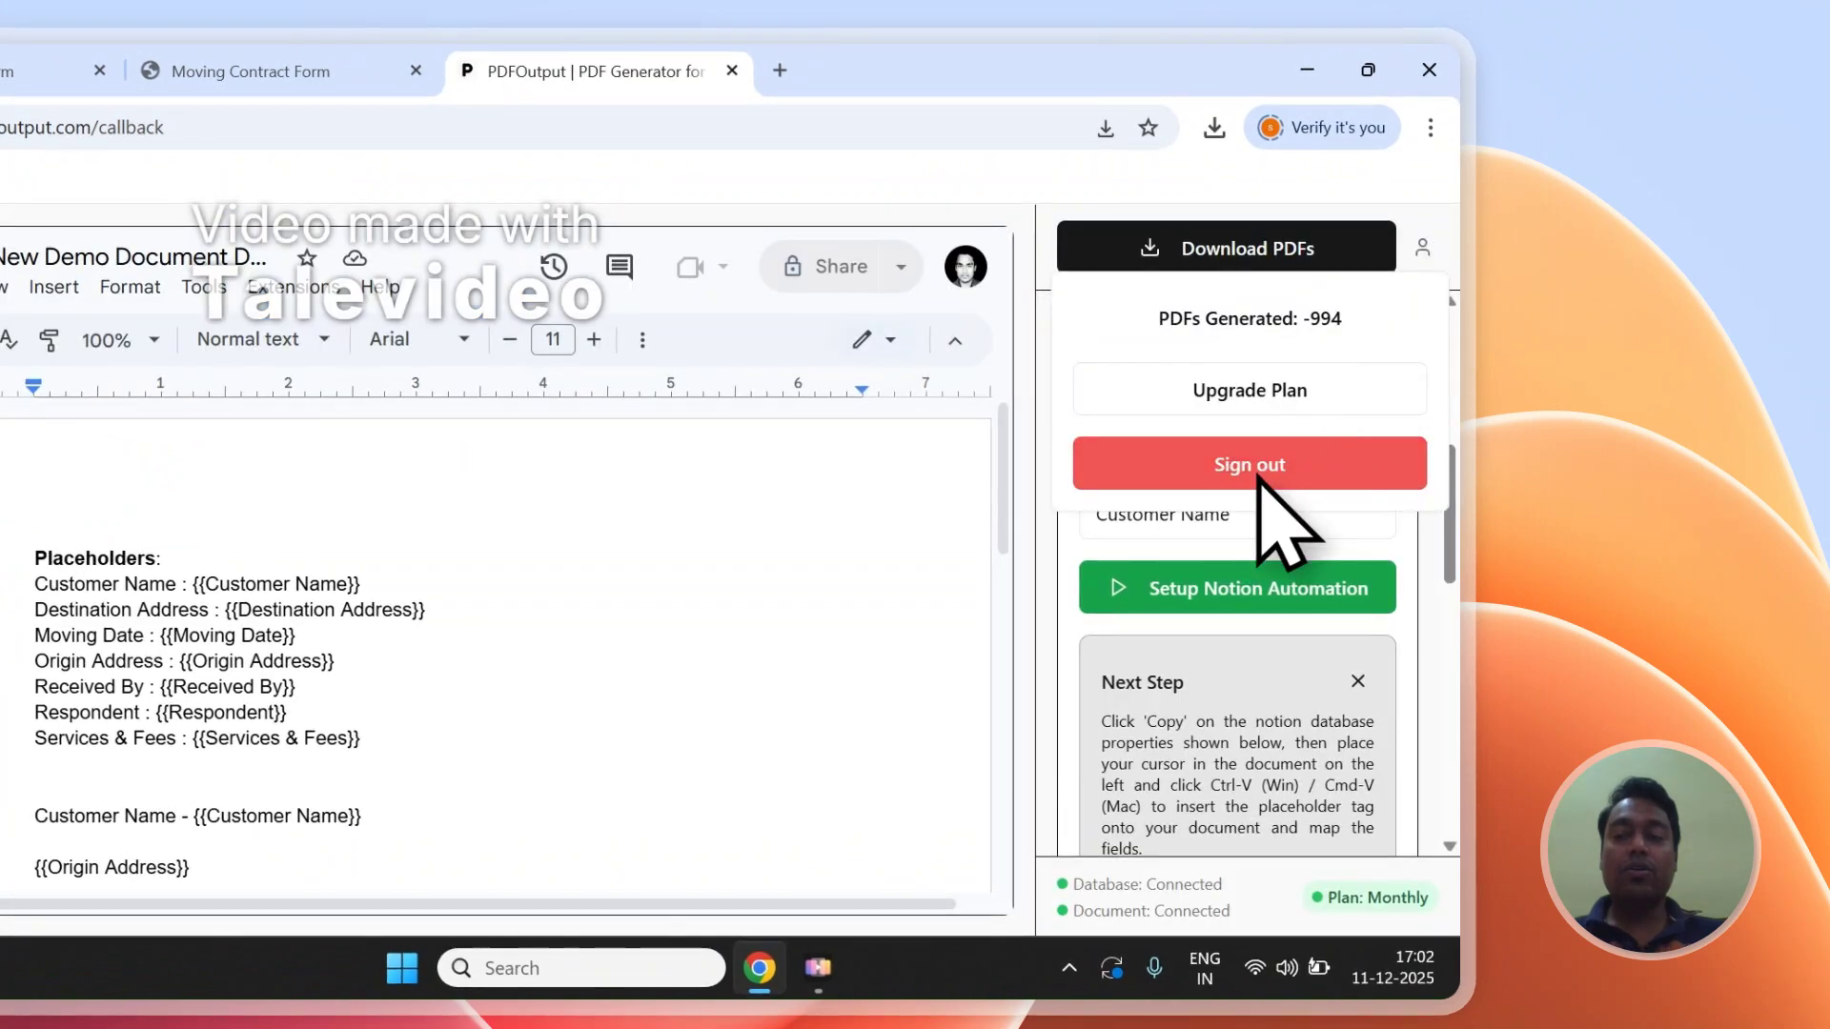
click(1258, 467)
scroll(1465, 277, down, 15)
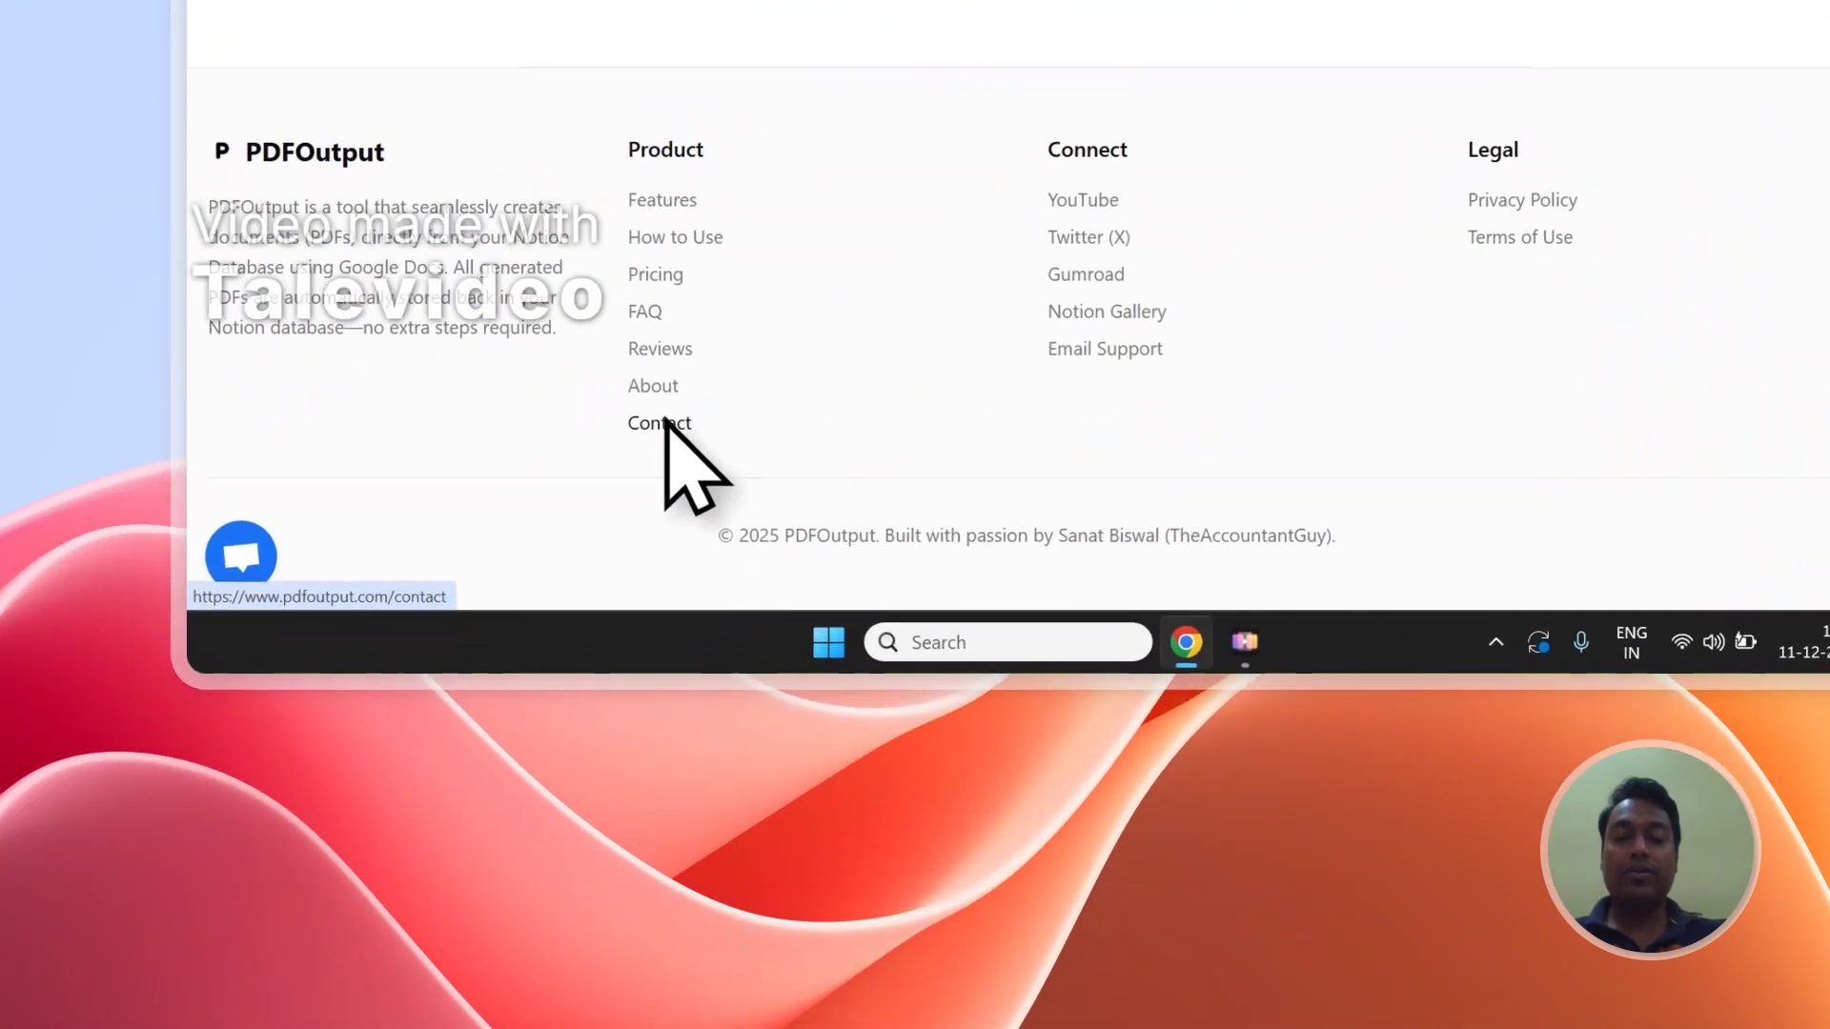
click(666, 421)
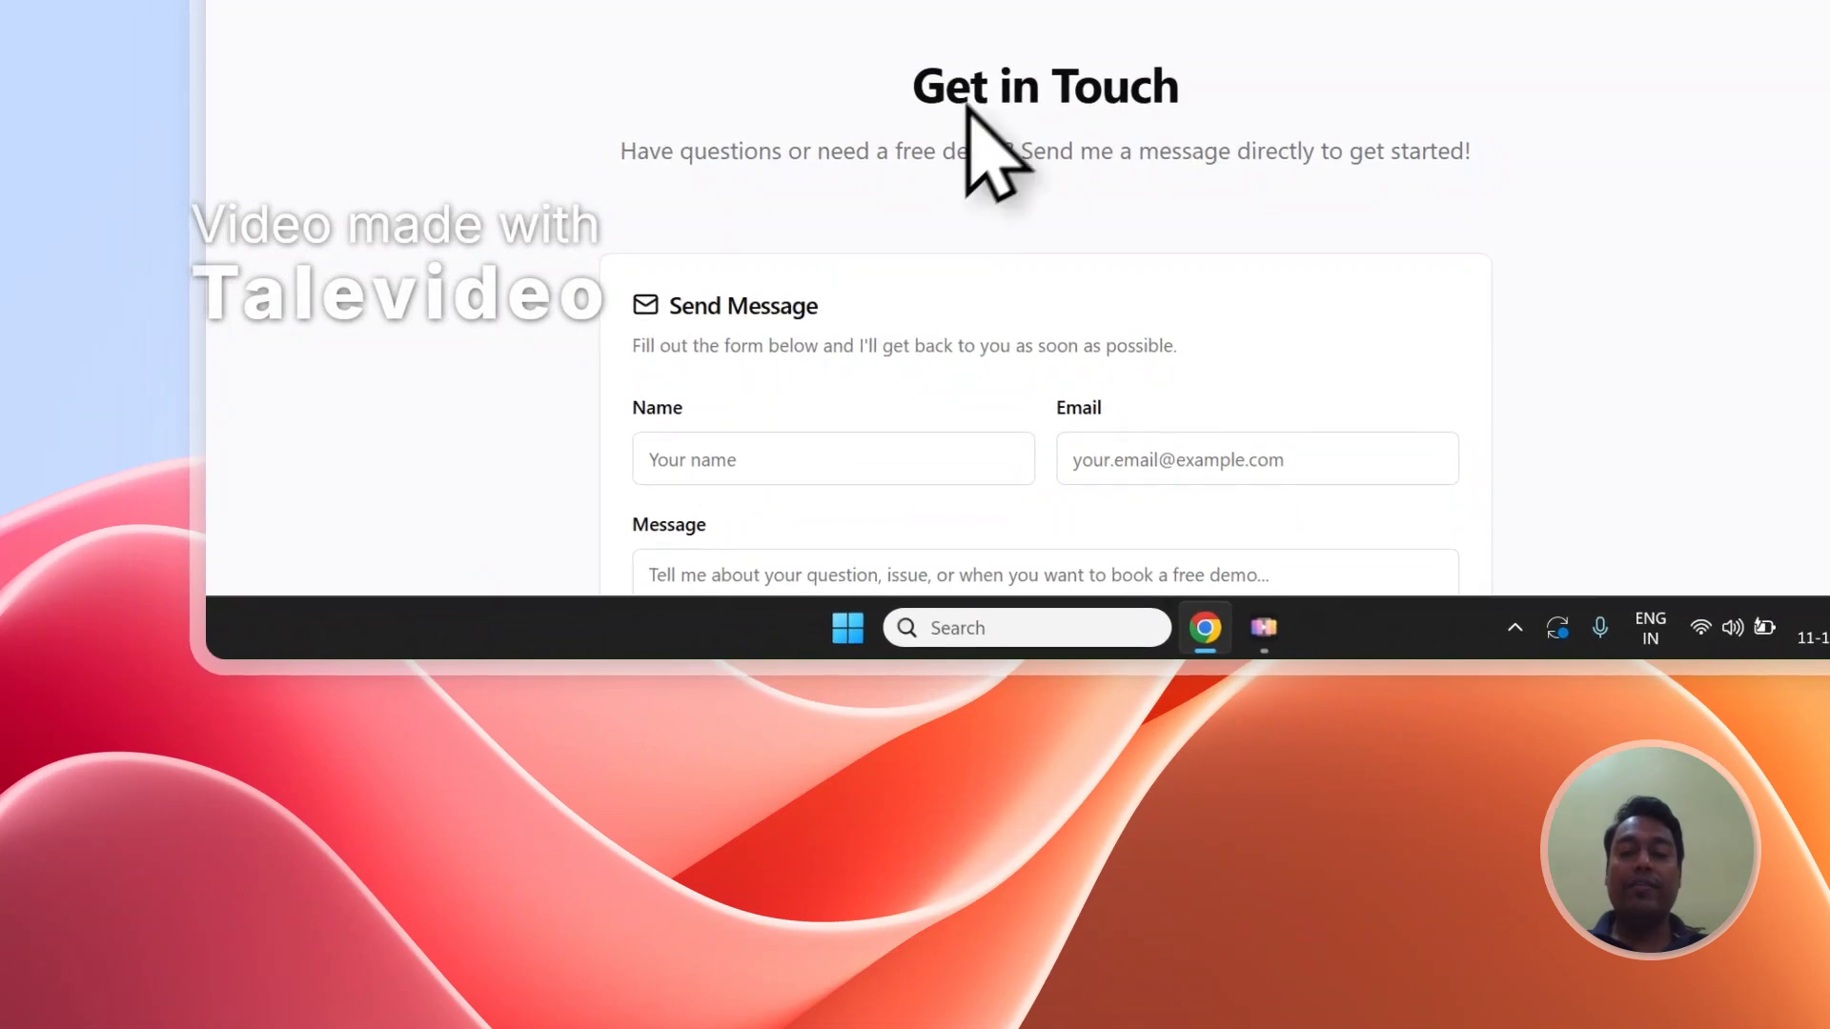
scroll(982, 162, down, 2)
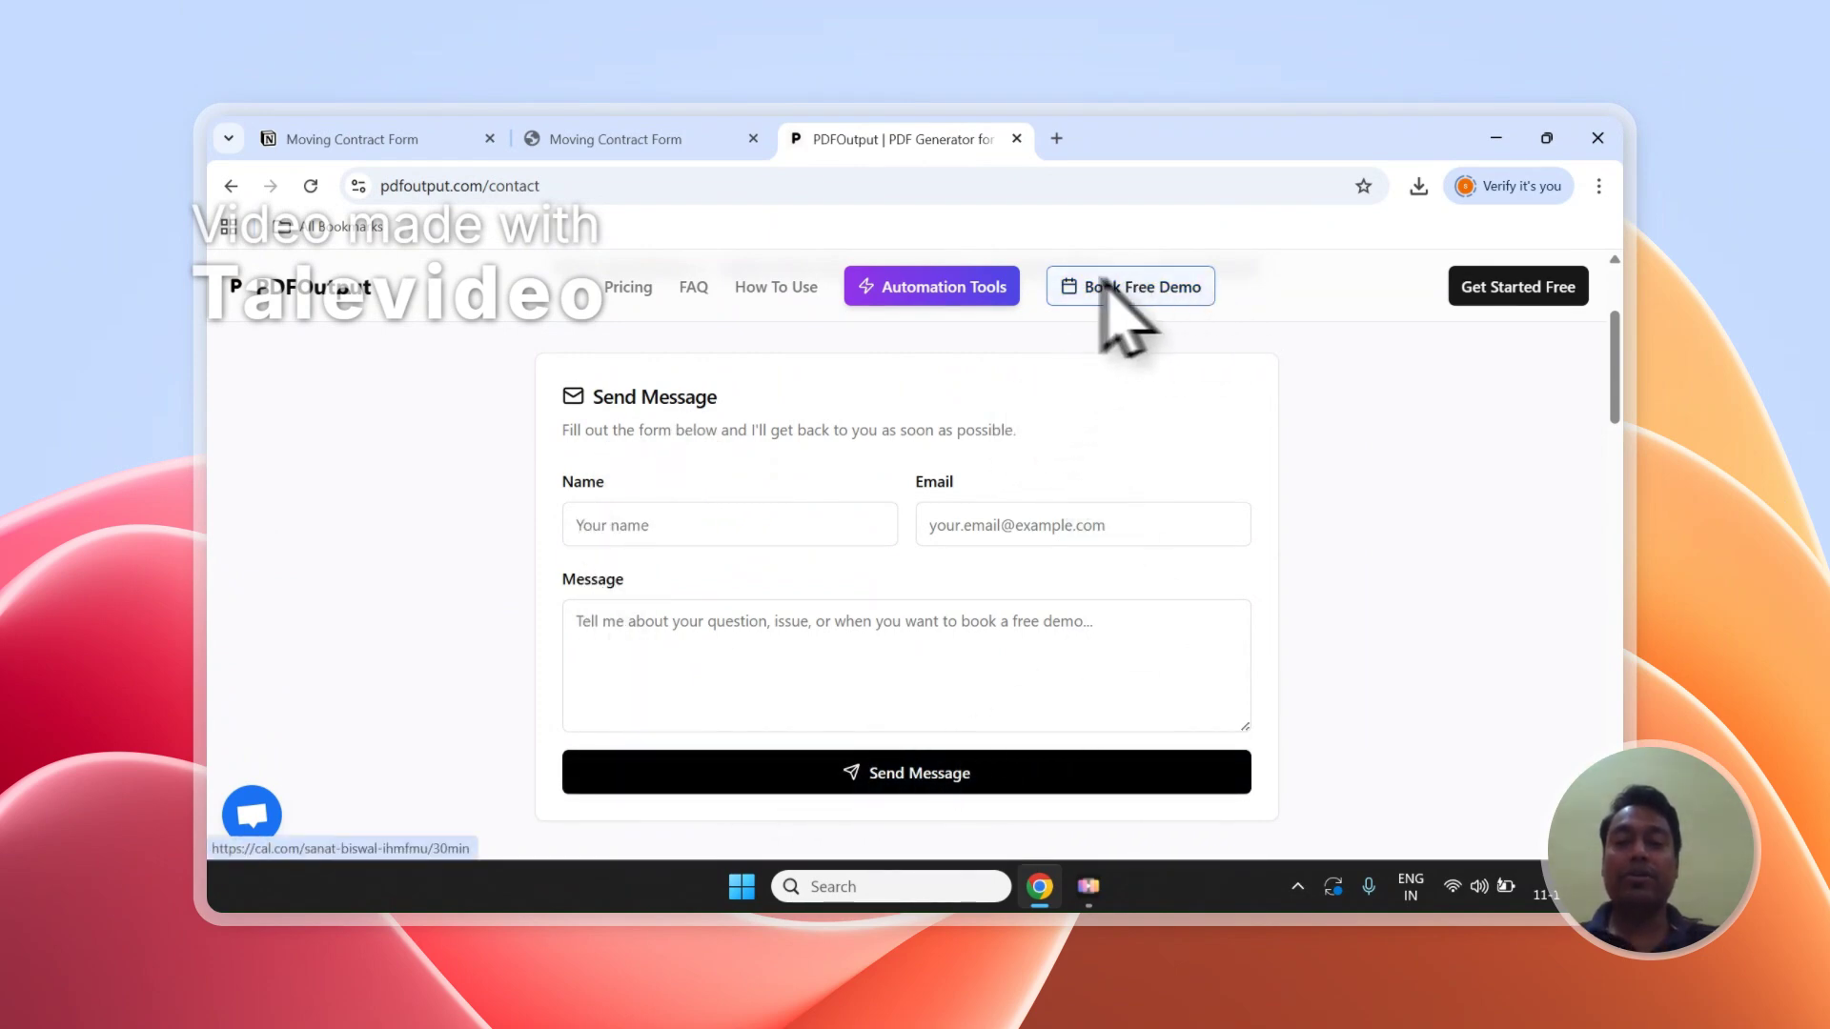
Return to the Moving Contract Form database in Notion and check the new row's GeneratePDF status and PDFFiles attachment
click(658, 139)
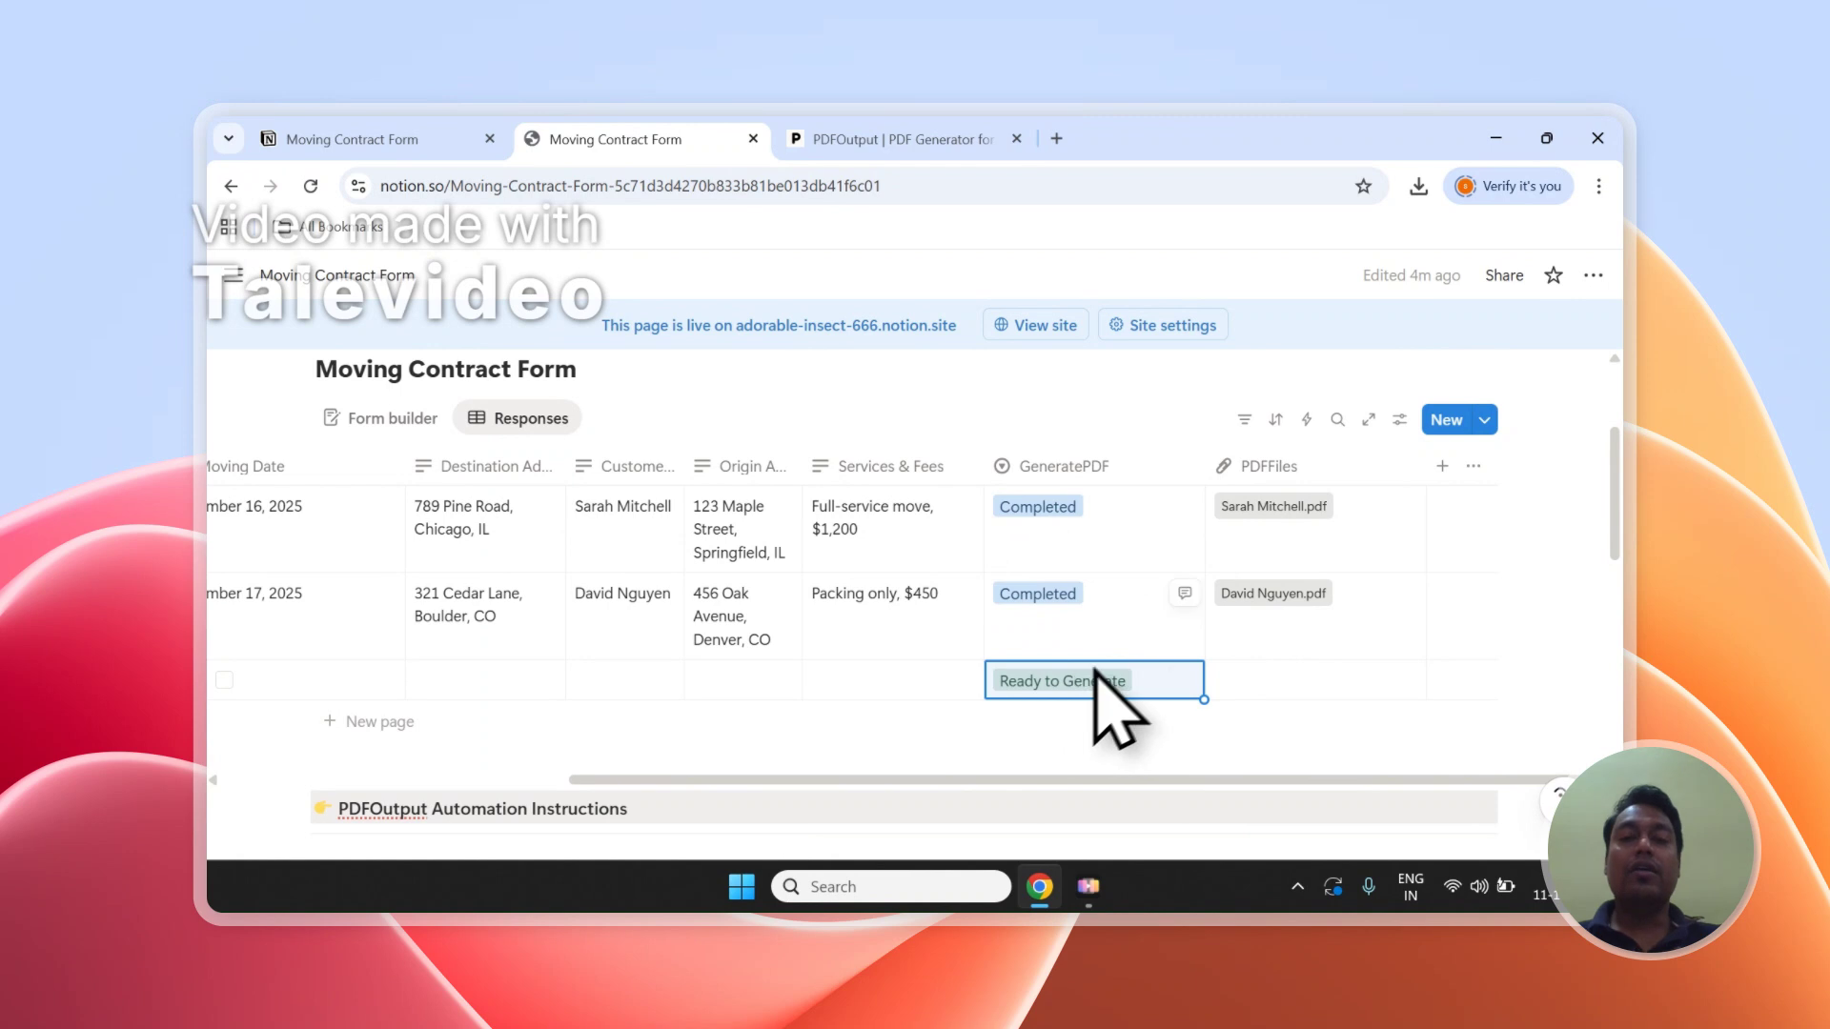
scroll(1154, 691, down, 2)
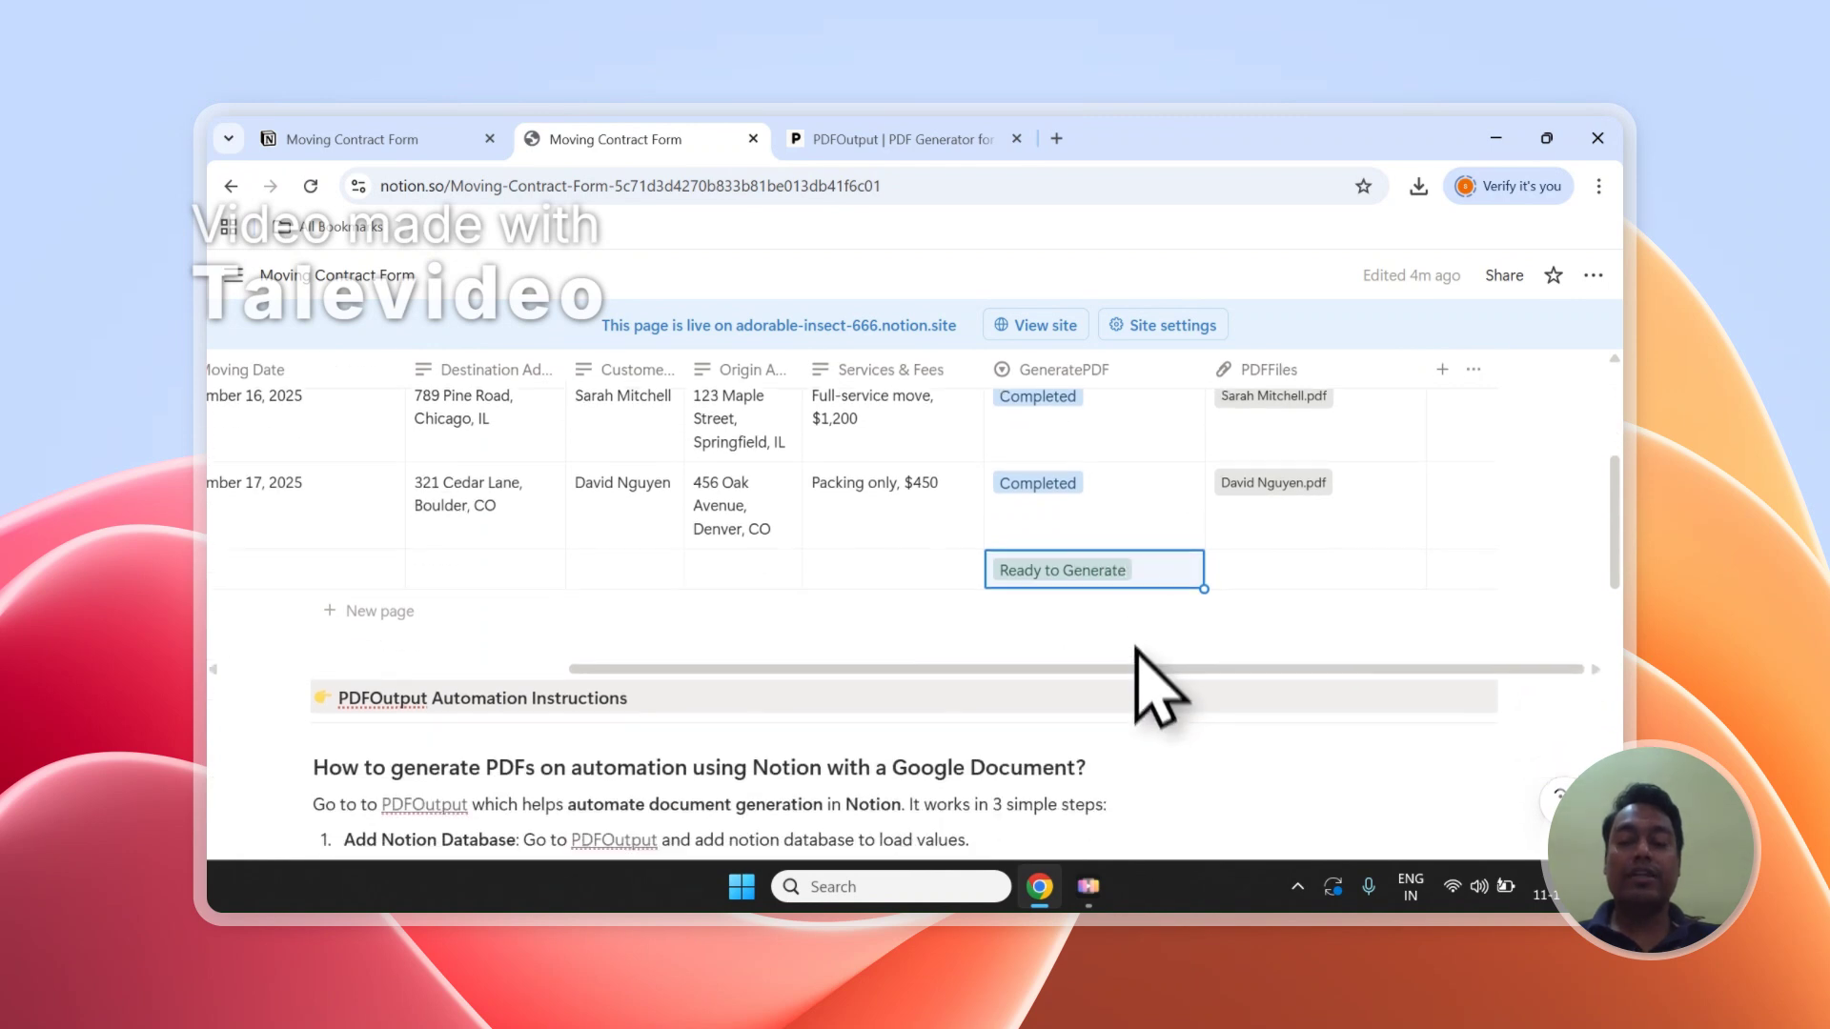
scroll(1143, 658, up, 2)
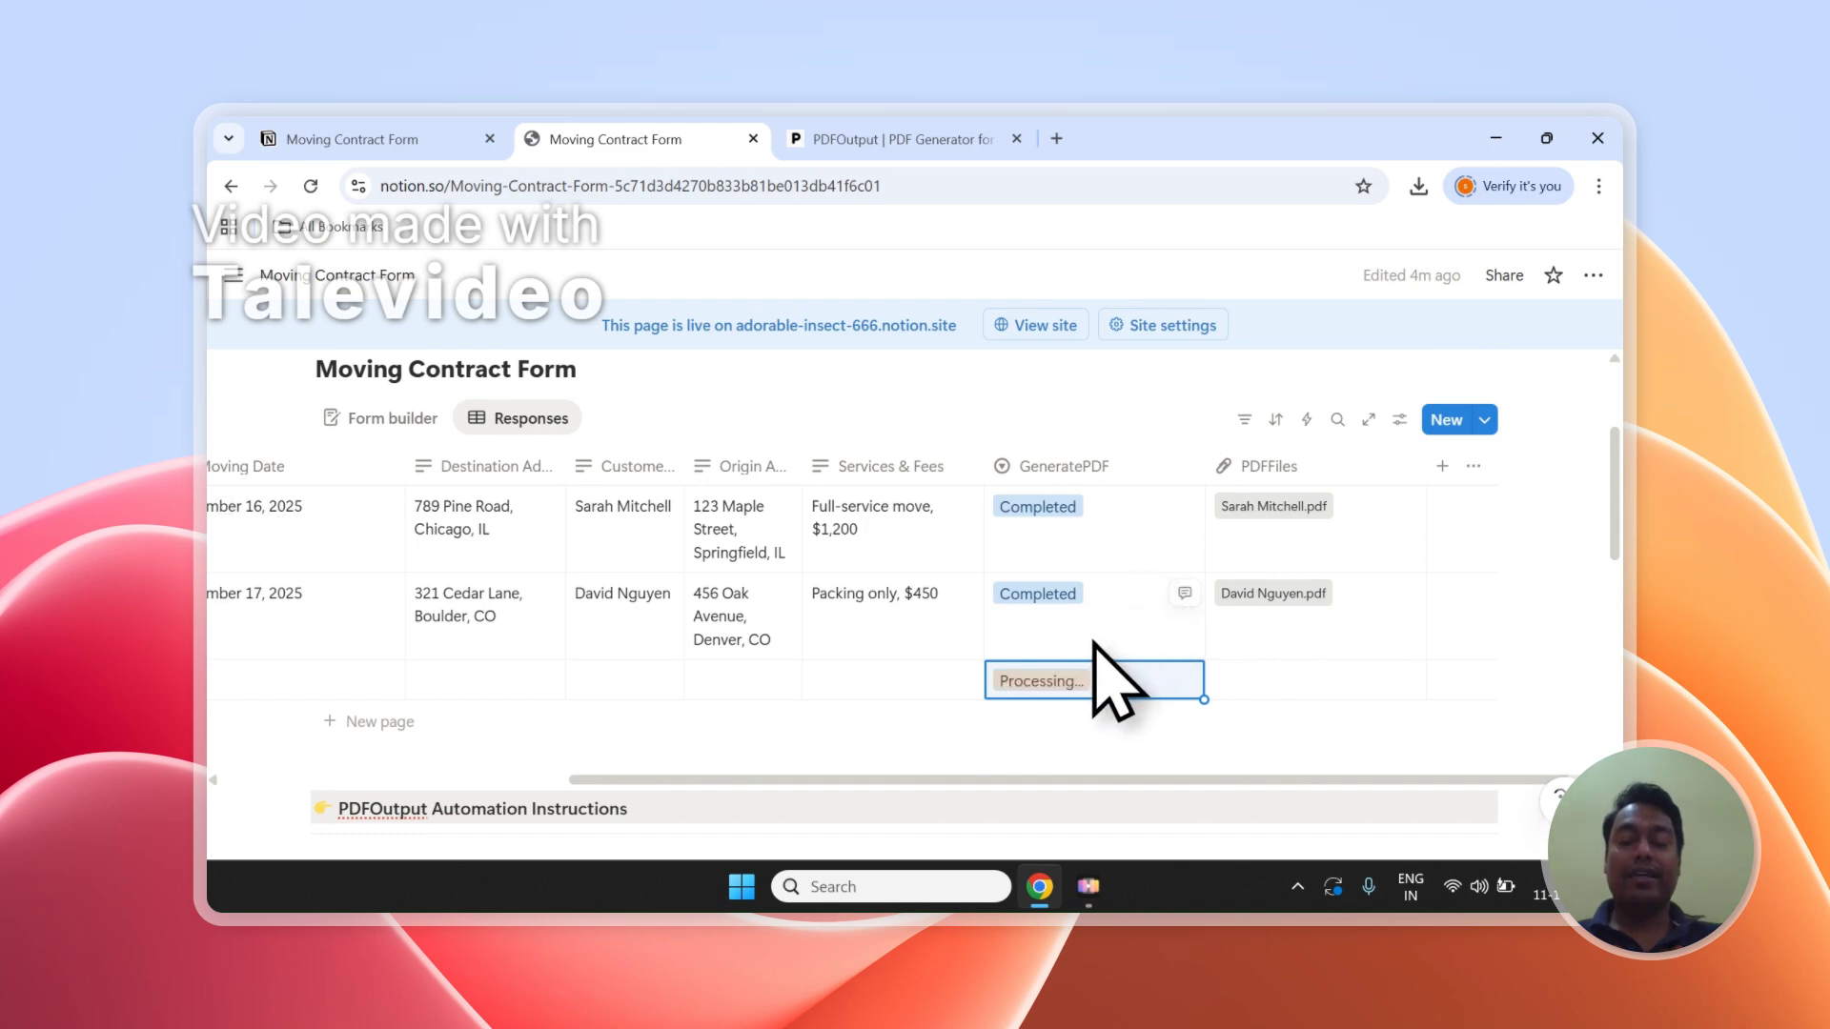
scroll(1127, 610, down, 2)
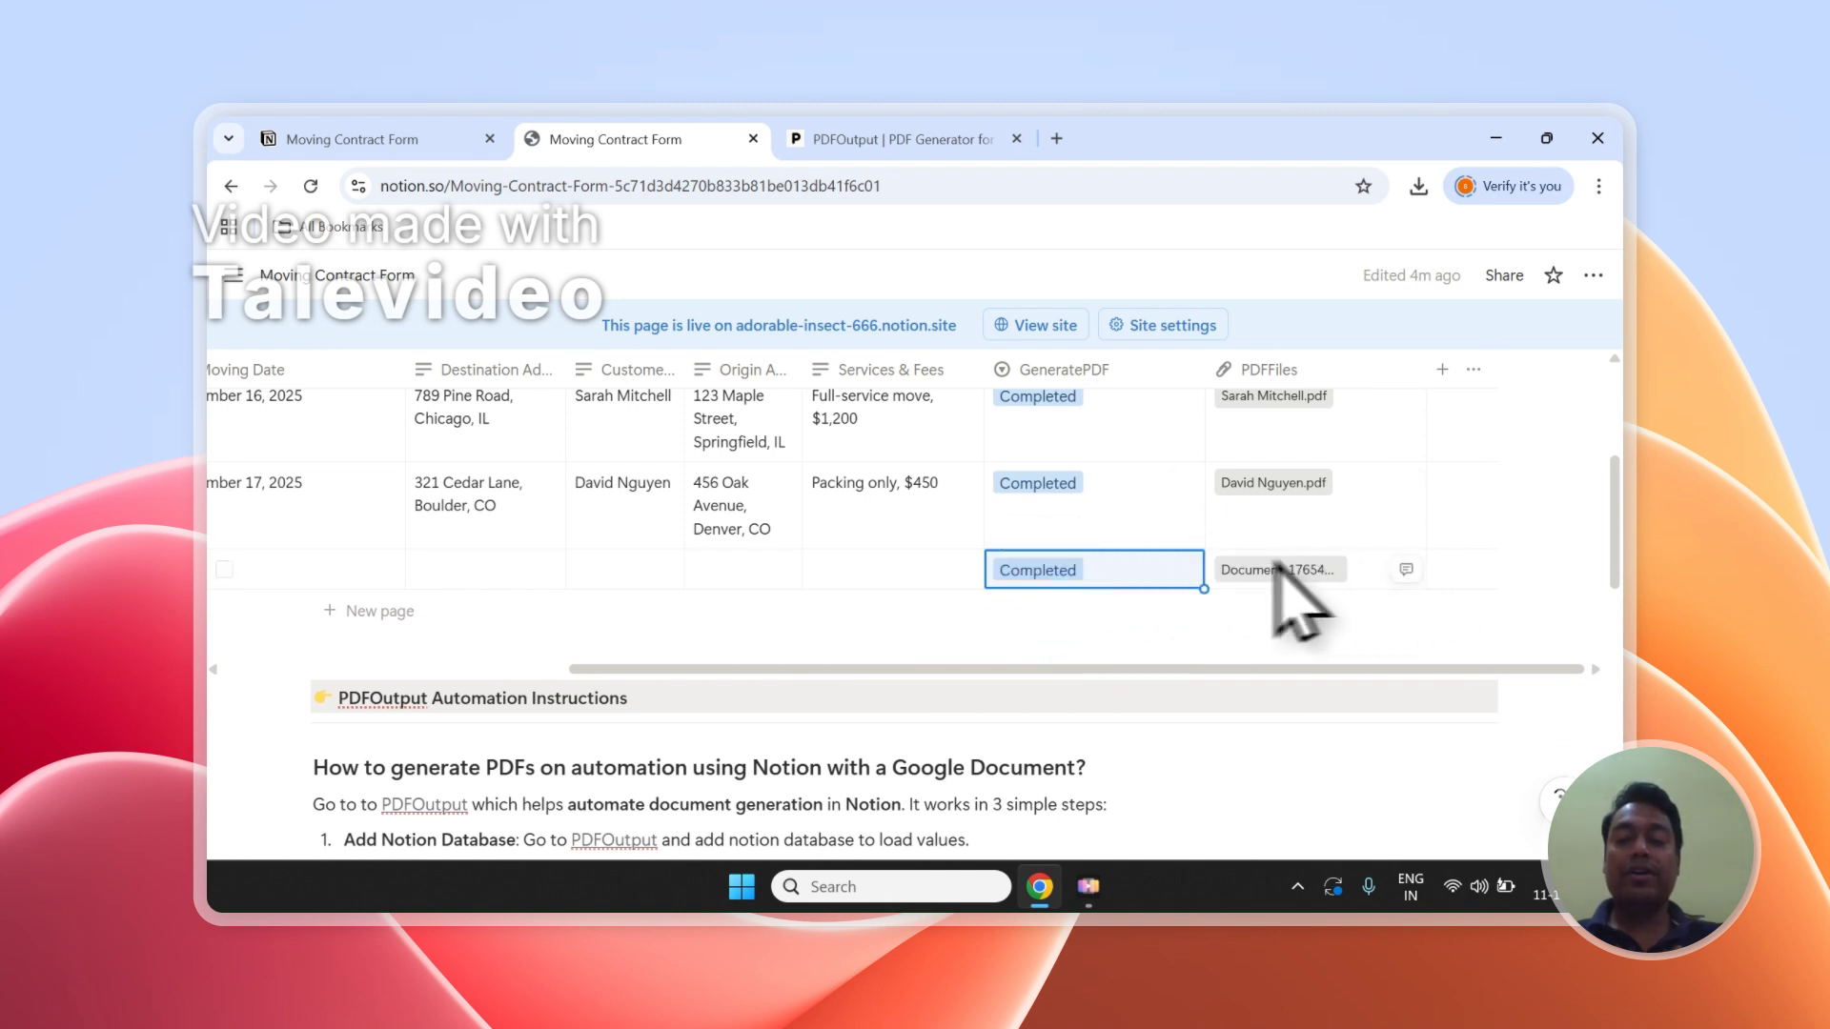
scroll(1315, 572, up, 1)
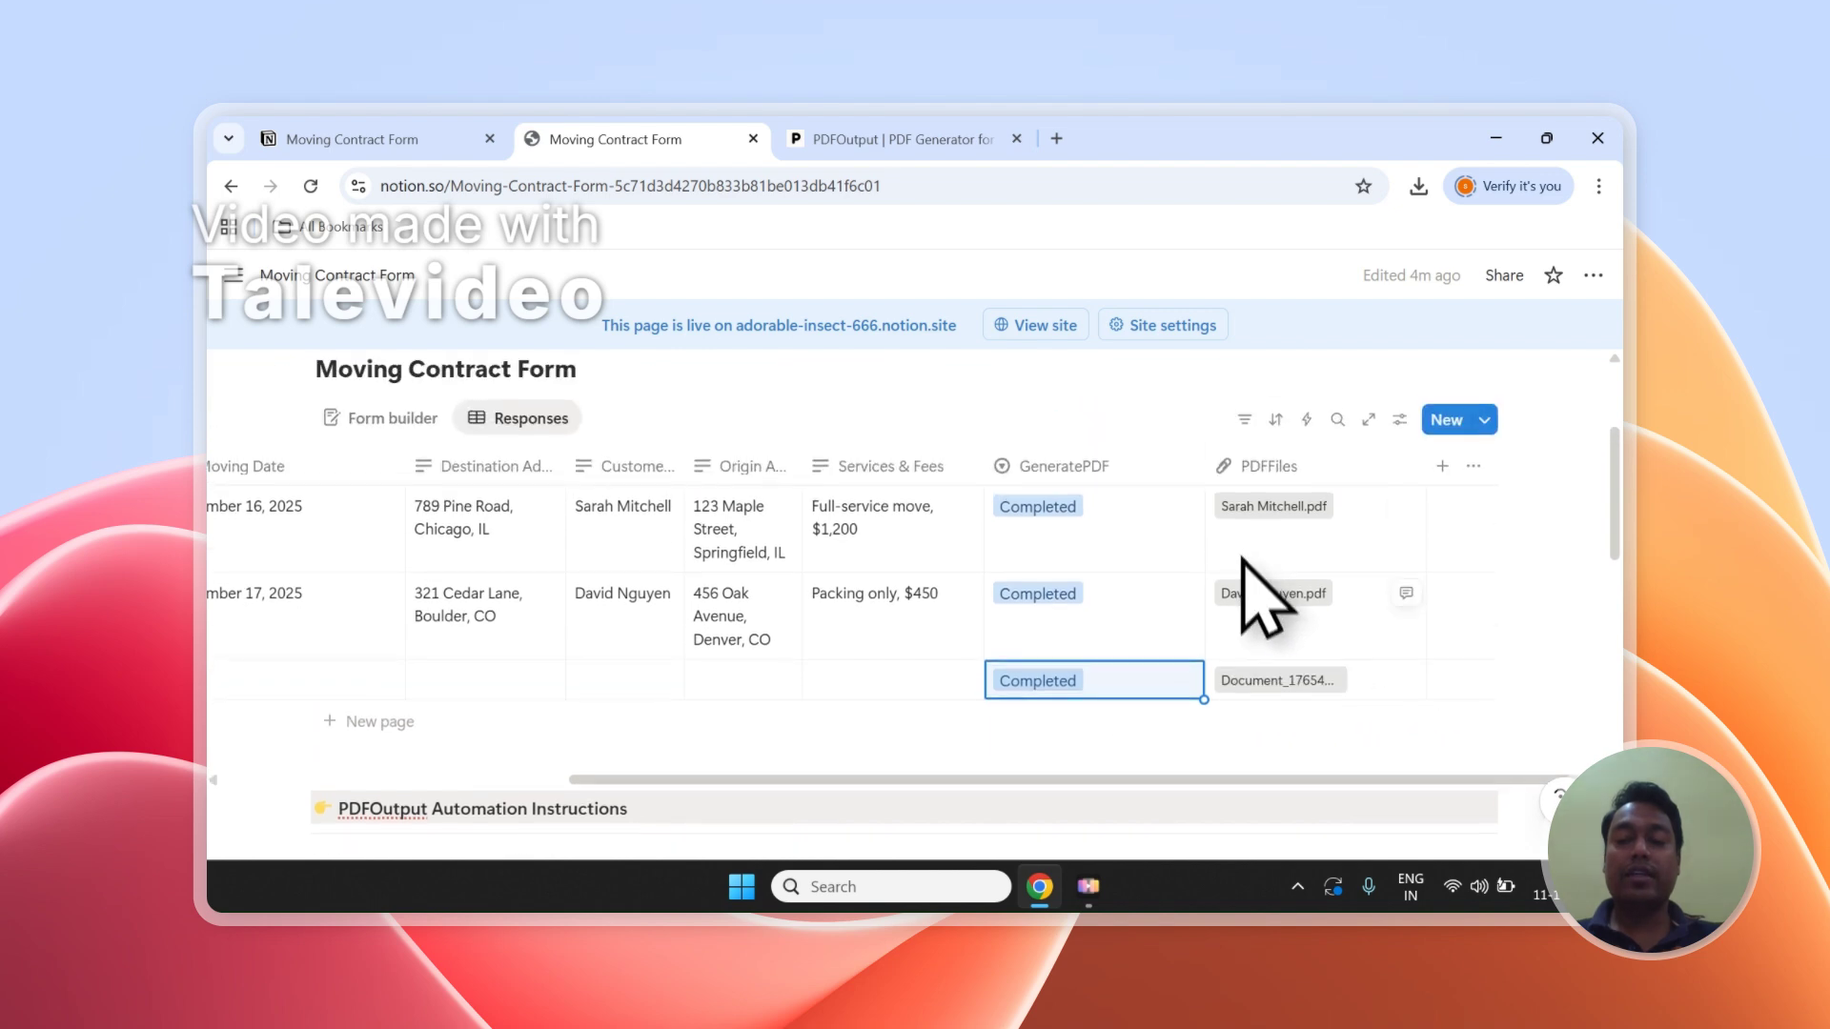